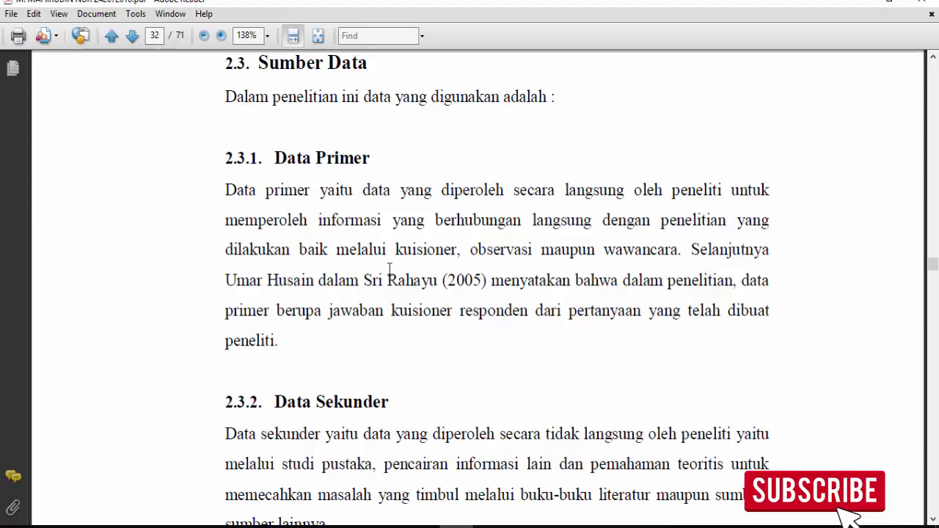
Copy the five colour swatches above the slide in the thesis deck
scroll(390, 268, down, 1)
scroll(367, 238, up, 1)
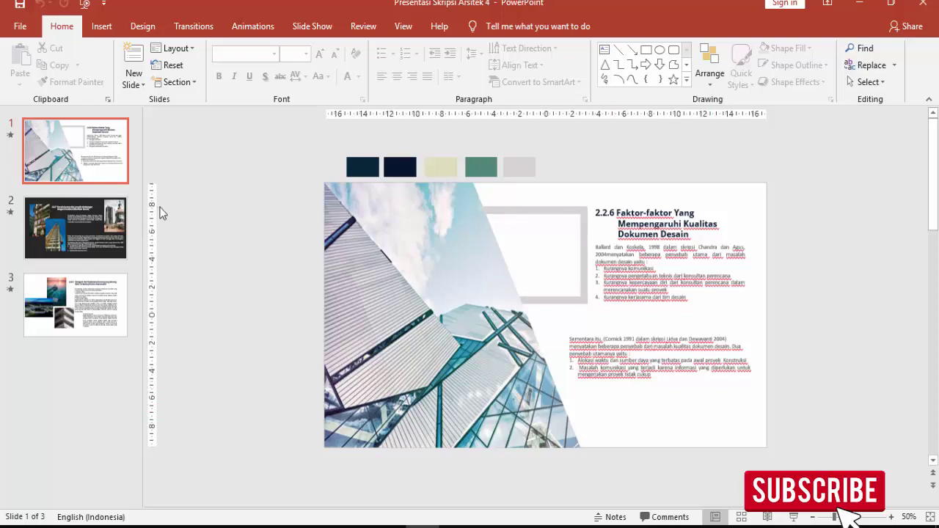
drag(339, 147, 555, 188)
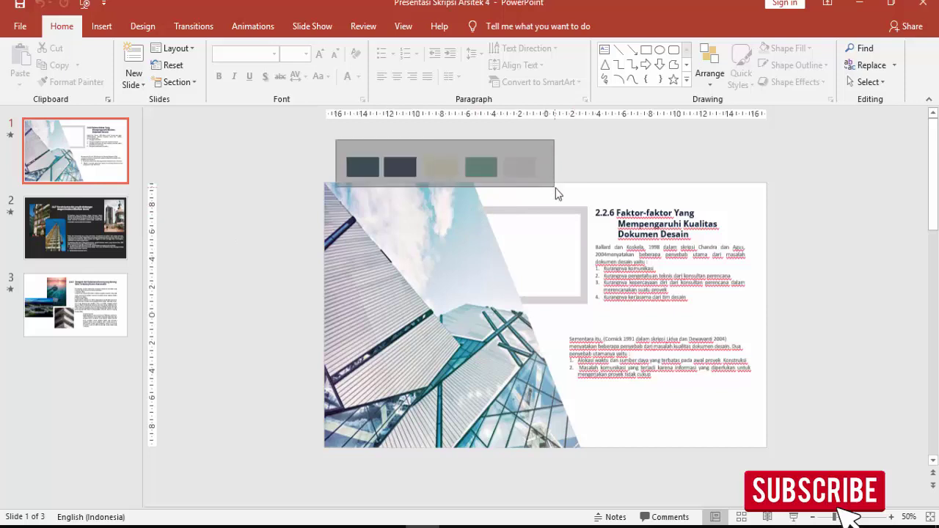
key(ctrl+c)
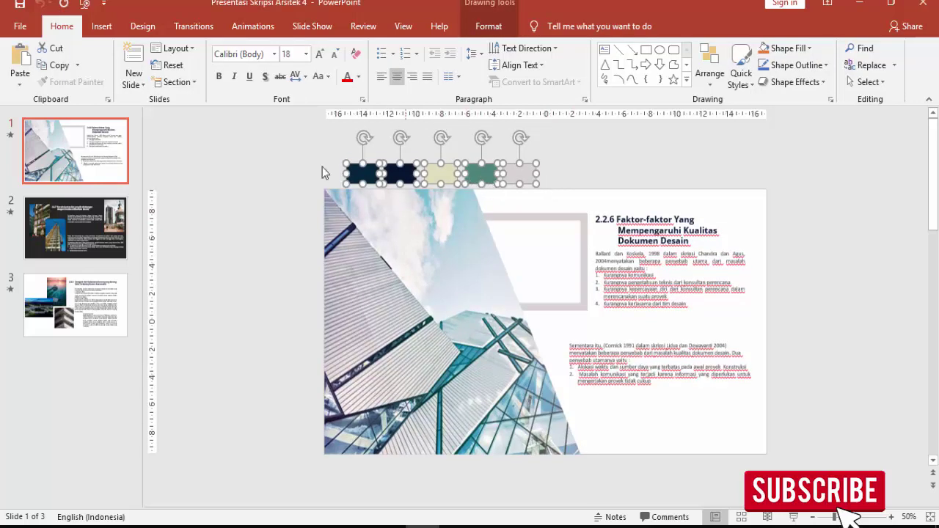
Create a blank presentation, delete its title and subtitle placeholders, and paste the swatches in
click(17, 27)
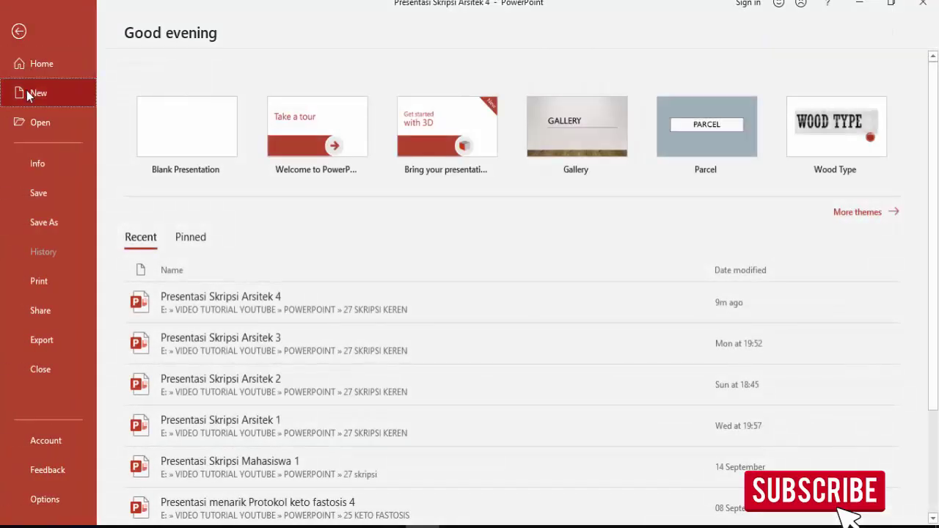
click(27, 91)
click(190, 195)
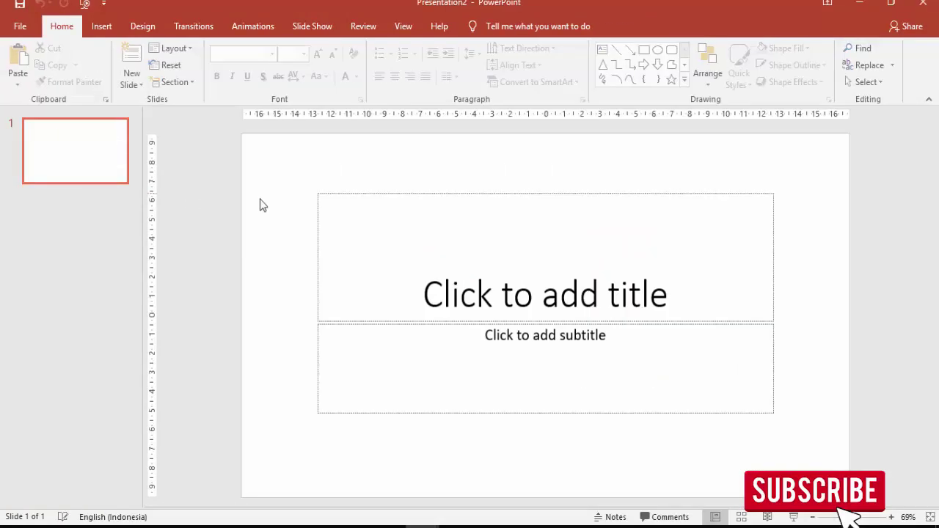
click(416, 192)
key(Delete)
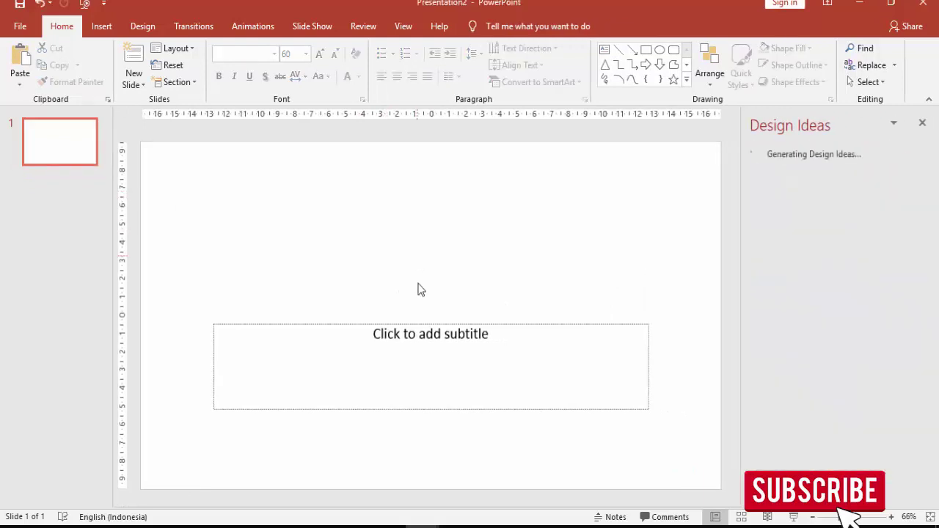
click(412, 324)
key(Delete)
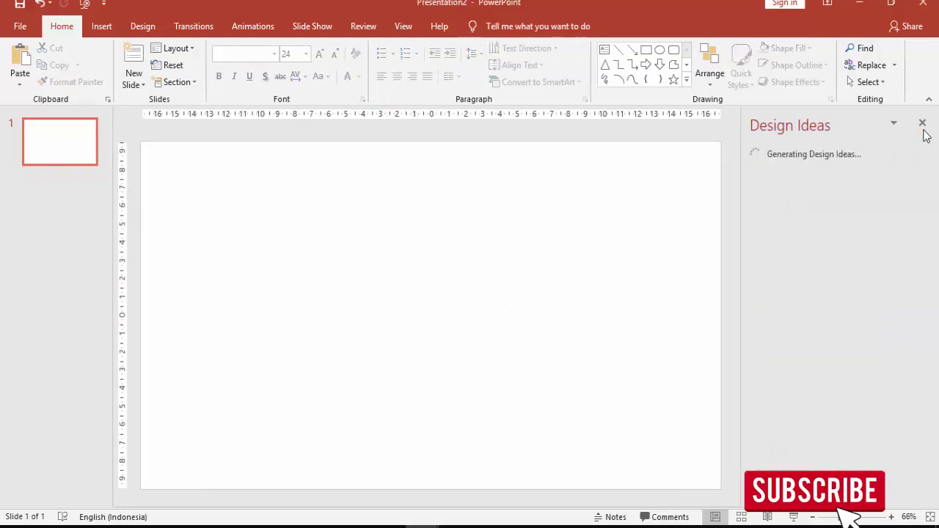
click(922, 123)
scroll(561, 226, down, 2)
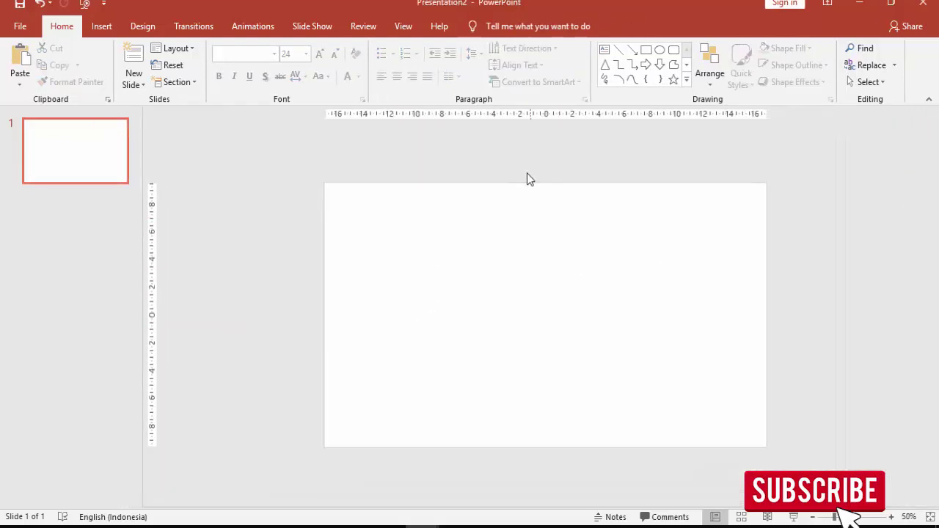
key(ctrl+v)
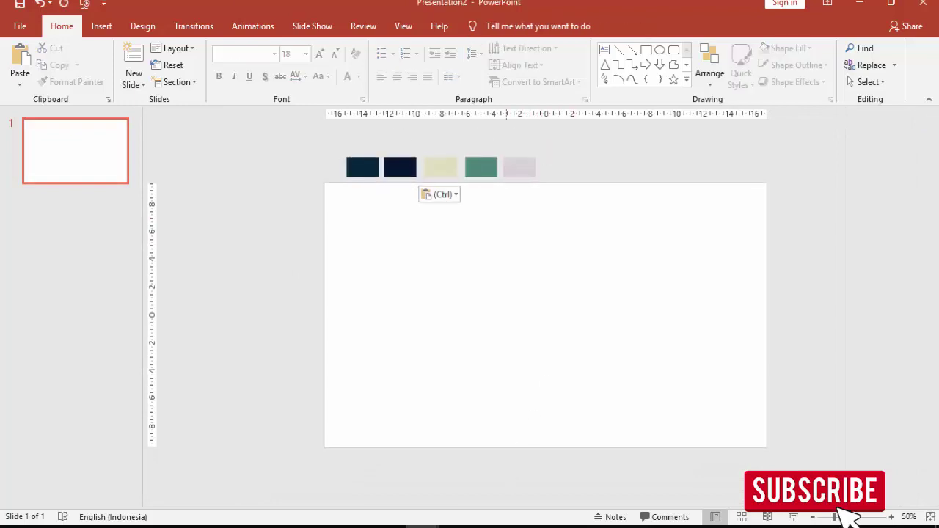
Close the Presentasi Skripsi Arsitek 4 deck
click(345, 451)
click(250, 208)
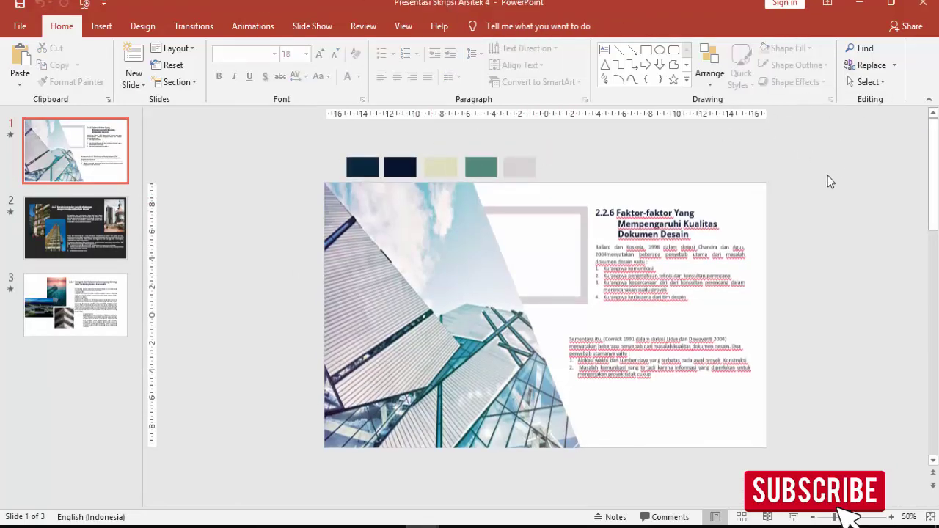
click(929, 5)
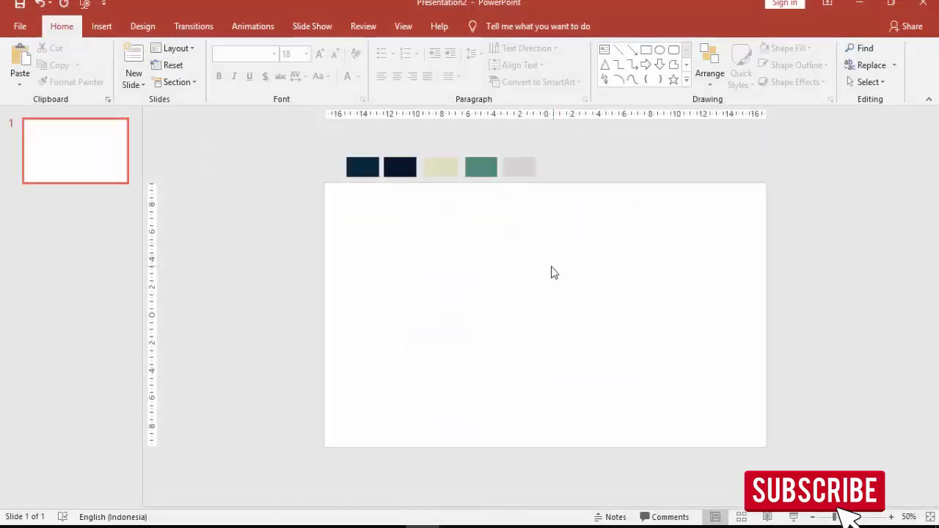
Draw a tall rectangle from the slide's top-left corner
click(100, 27)
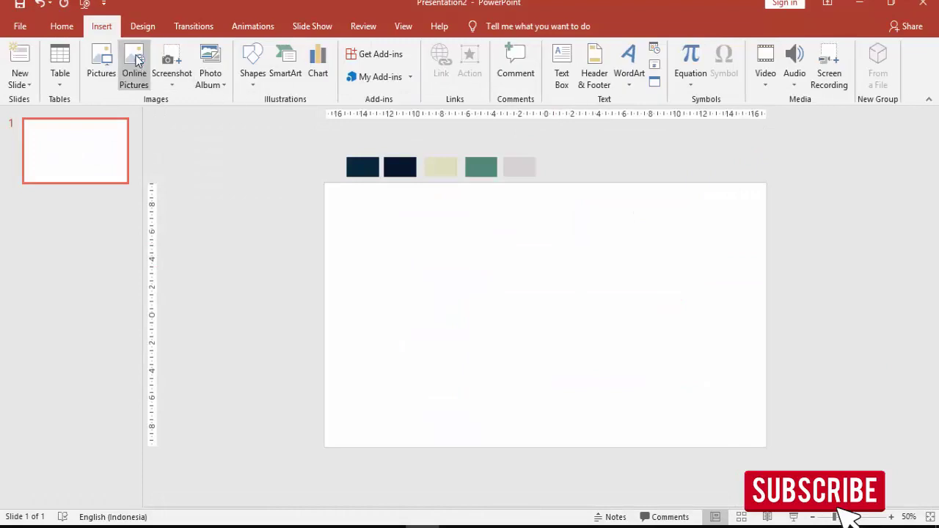
click(250, 65)
click(300, 130)
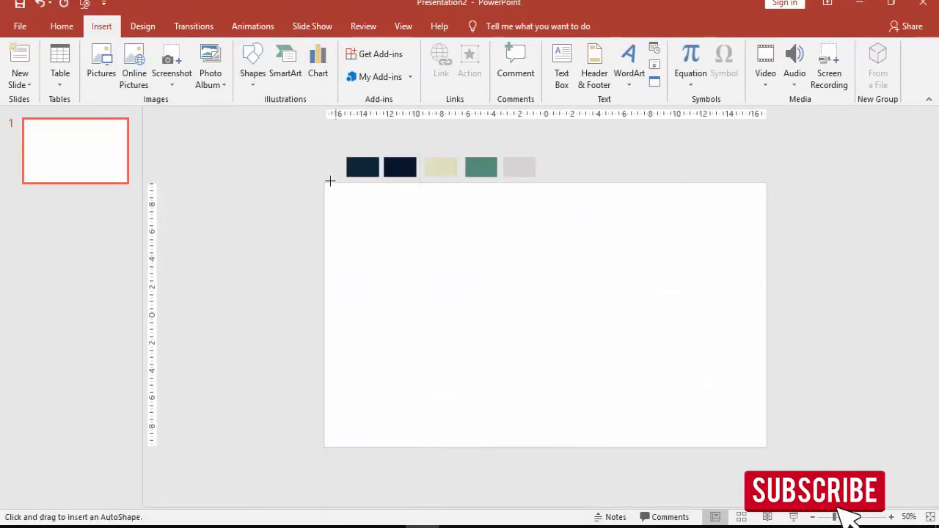
drag(328, 182, 501, 449)
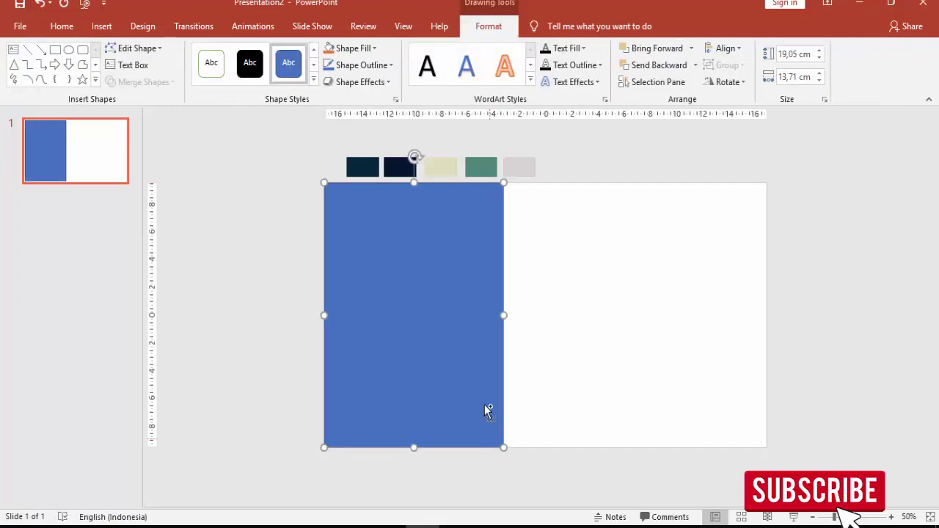
Duplicate the rectangle beside the original and narrow both to equal widths (about 10.8 cm)
drag(467, 359, 640, 358)
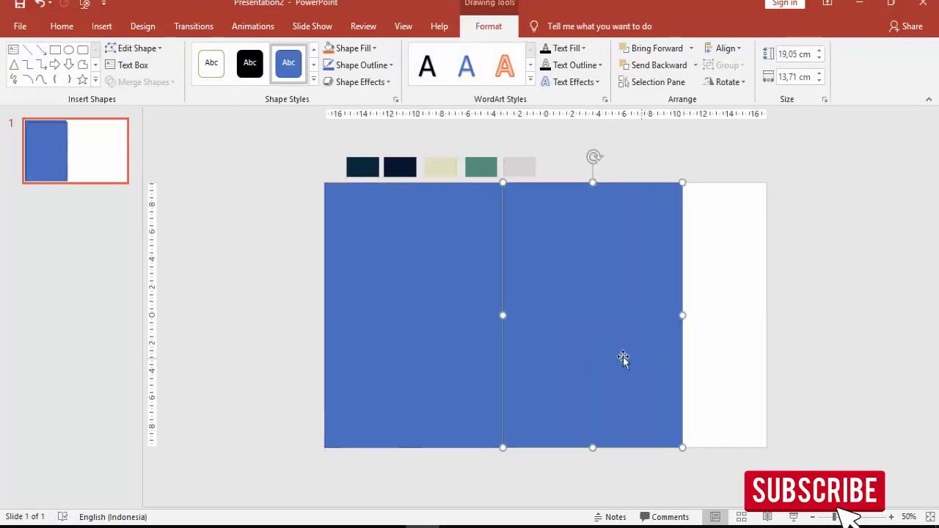
click(493, 306)
drag(503, 314, 464, 318)
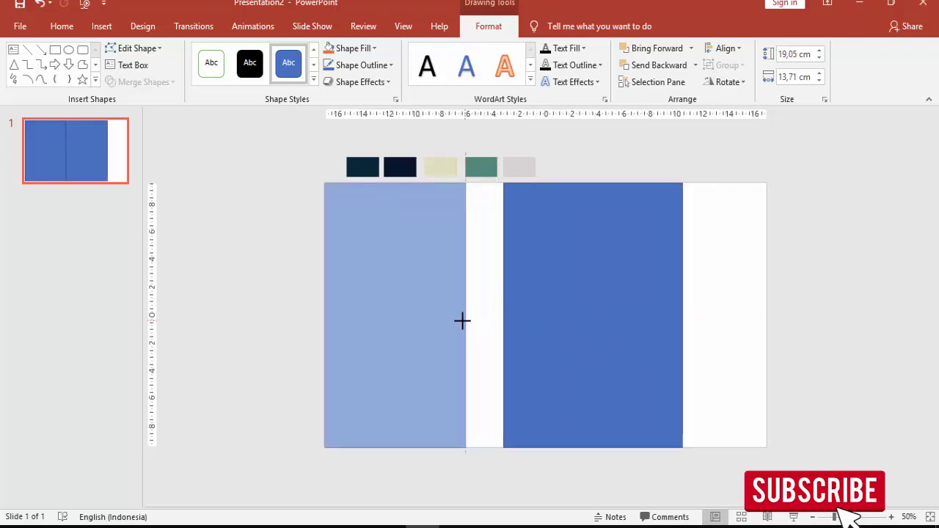
drag(542, 300, 504, 301)
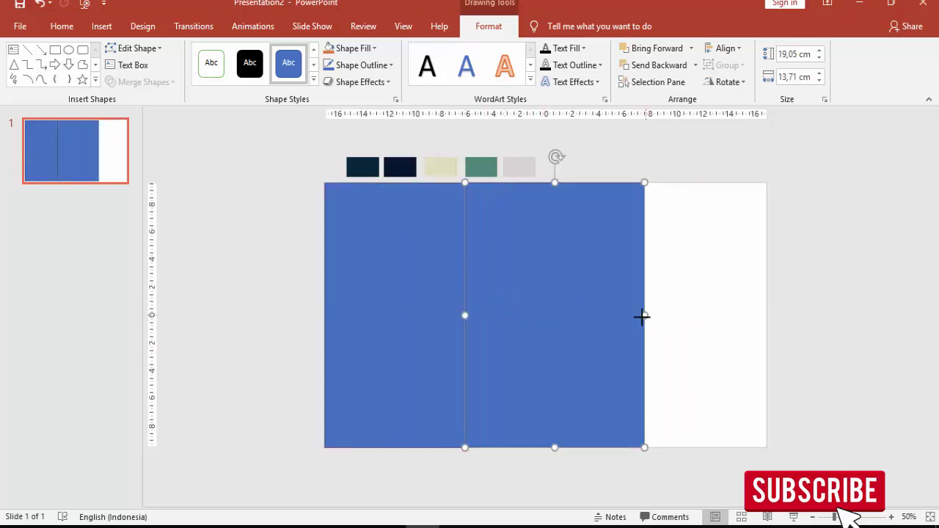
drag(643, 314, 607, 316)
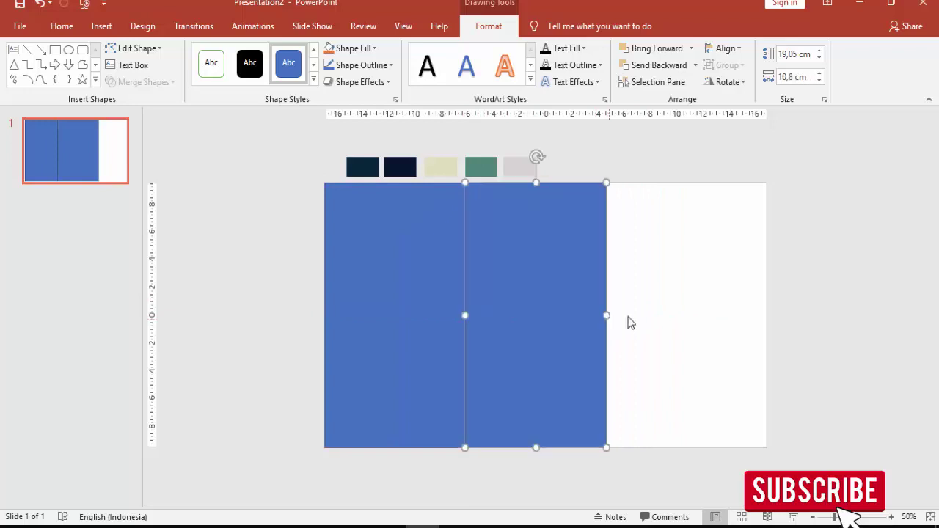
click(433, 261)
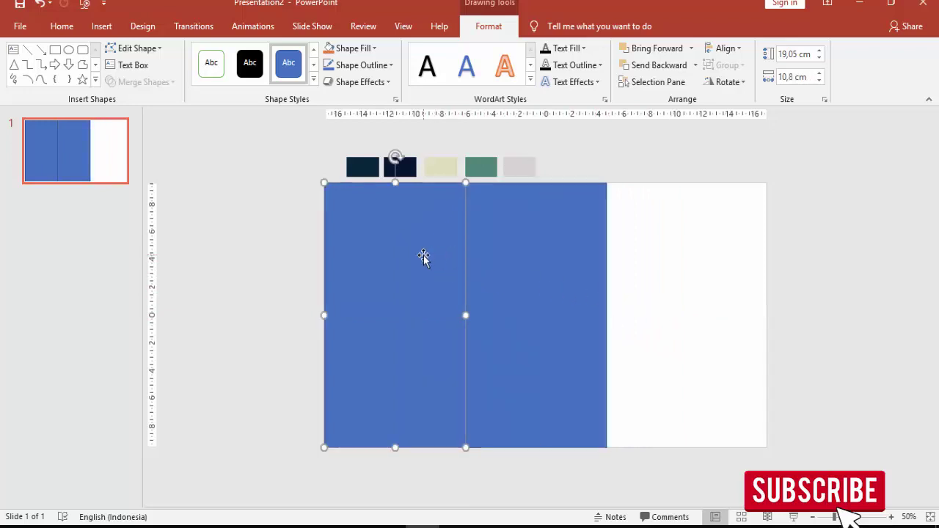
click(540, 262)
Remove the left rectangle's outline and eyedropper the navy swatch colour as its fill
right_click(539, 262)
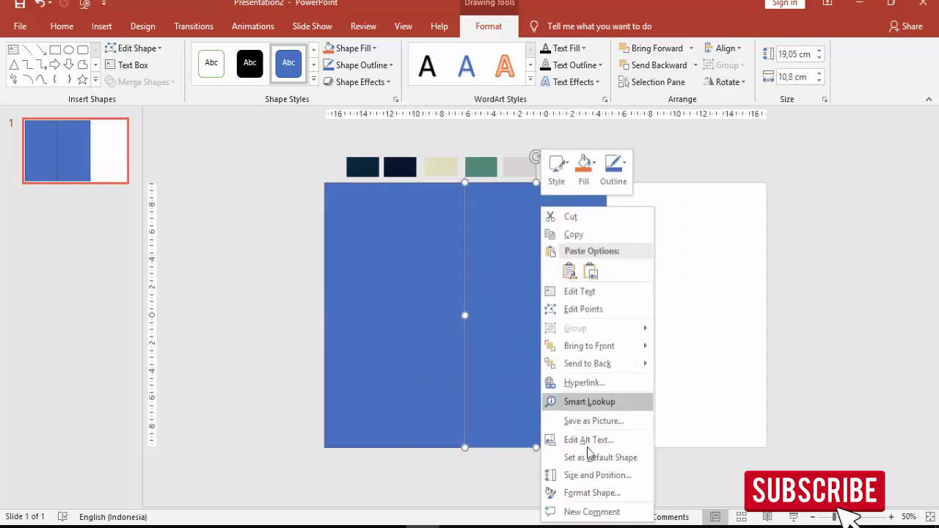
click(590, 493)
click(321, 271)
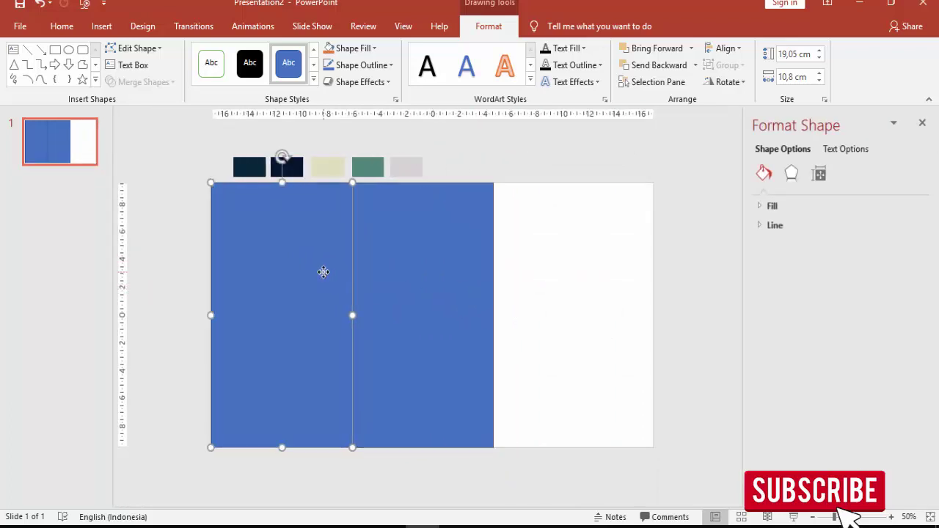
click(763, 227)
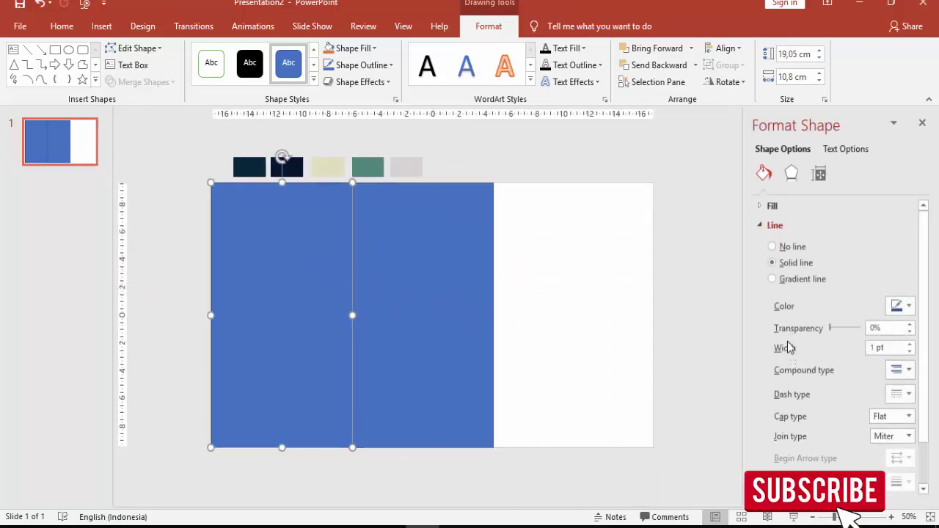
click(781, 250)
click(763, 226)
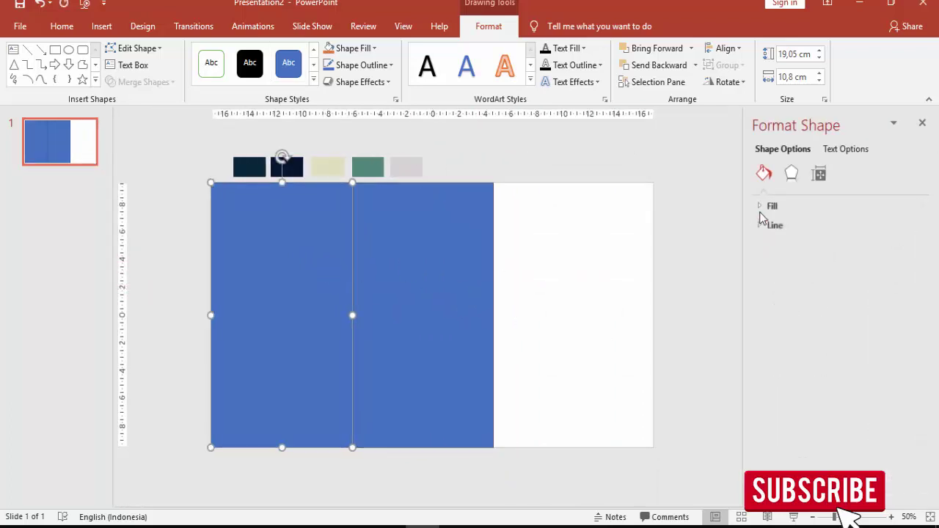
click(767, 206)
click(901, 335)
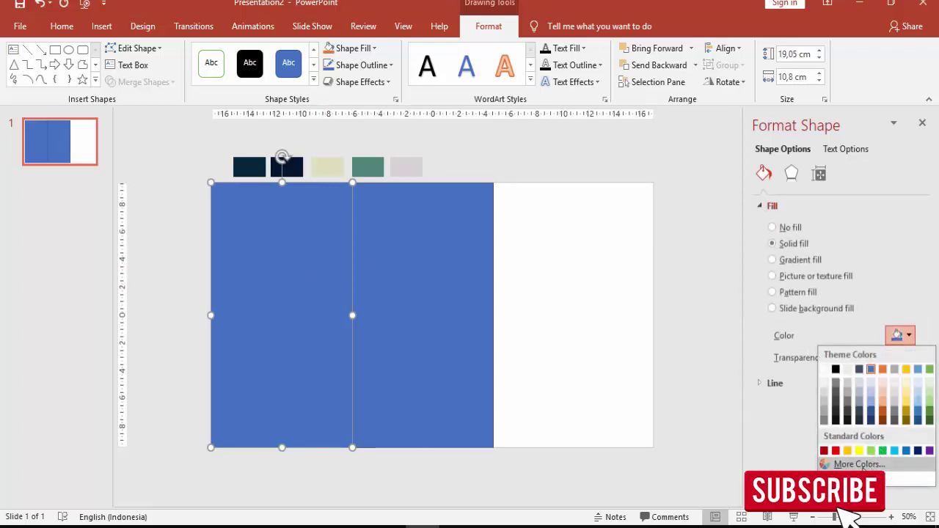
click(836, 478)
click(287, 168)
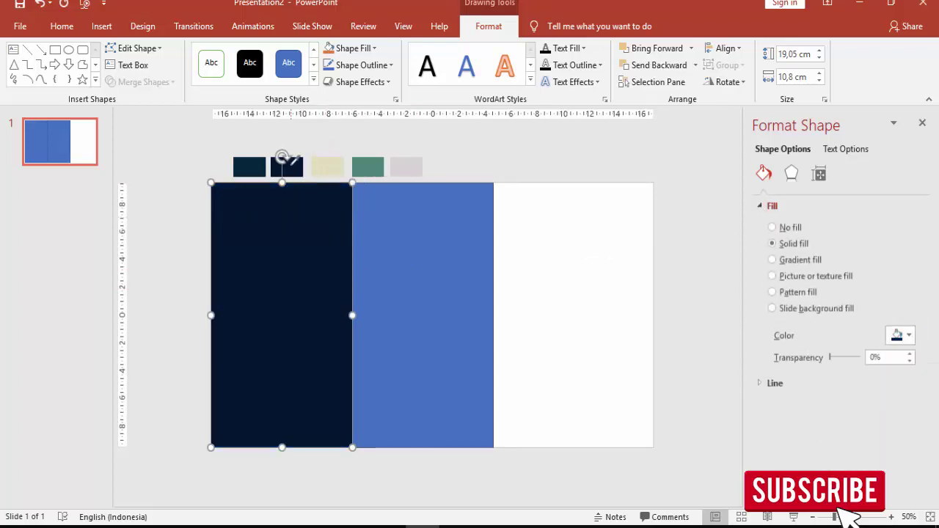
Remove the right rectangle's outline and switch its fill to picture or texture
click(472, 248)
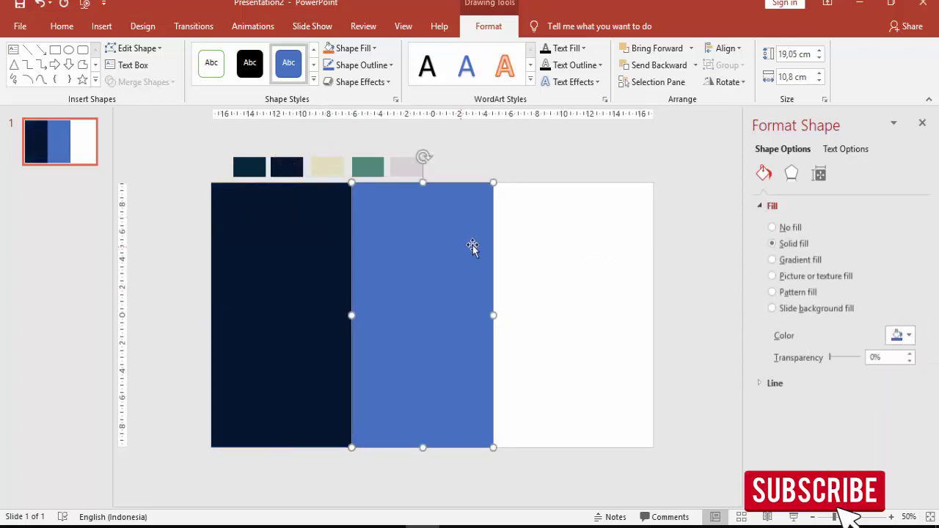
click(763, 383)
click(773, 404)
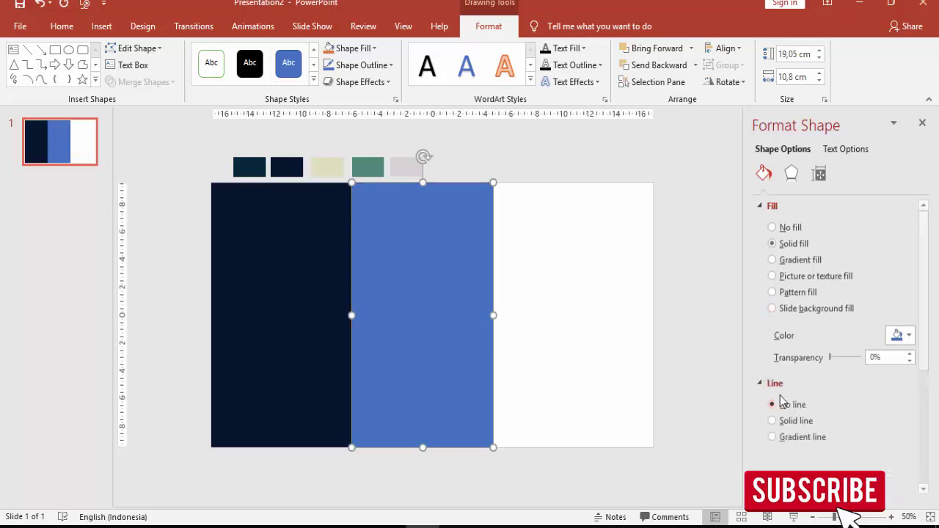
click(799, 277)
click(800, 351)
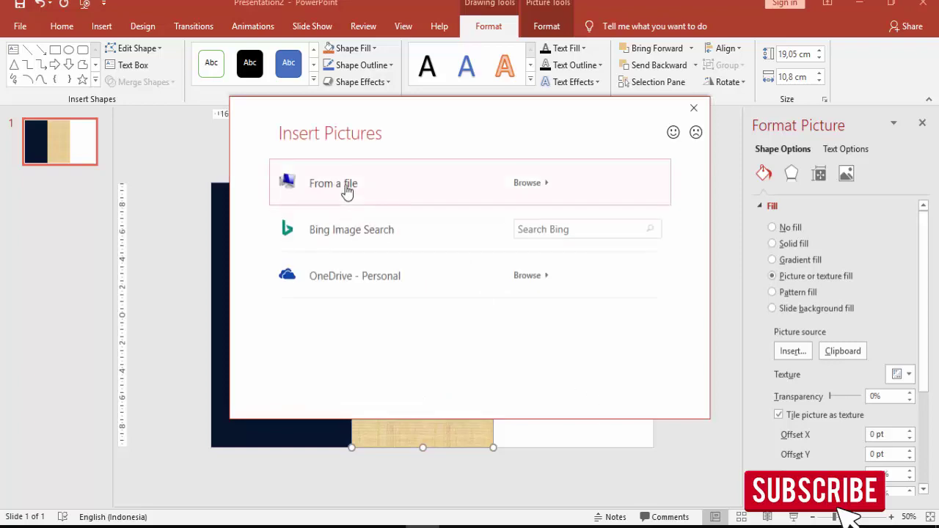
Browse to the IMAGE > CITY > architecture picture folder
click(345, 186)
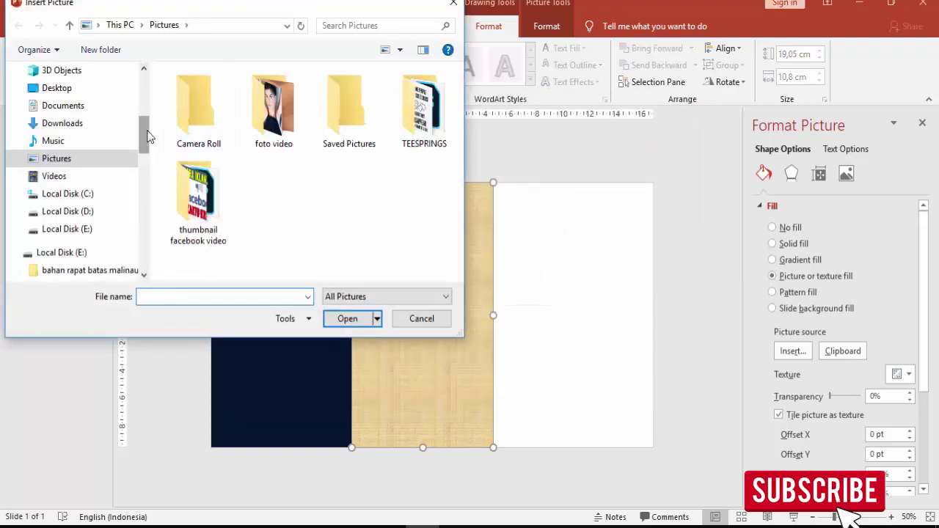
drag(143, 129, 146, 248)
click(130, 195)
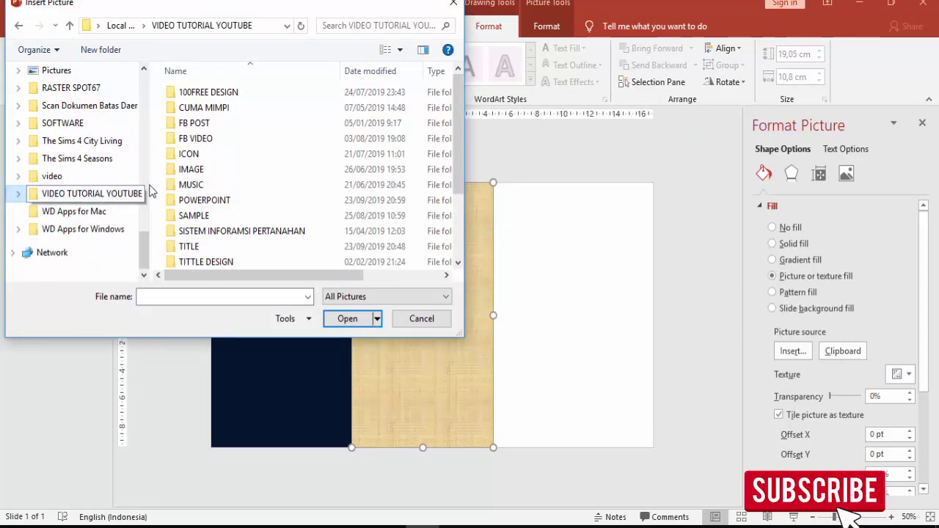
double_click(202, 170)
double_click(188, 94)
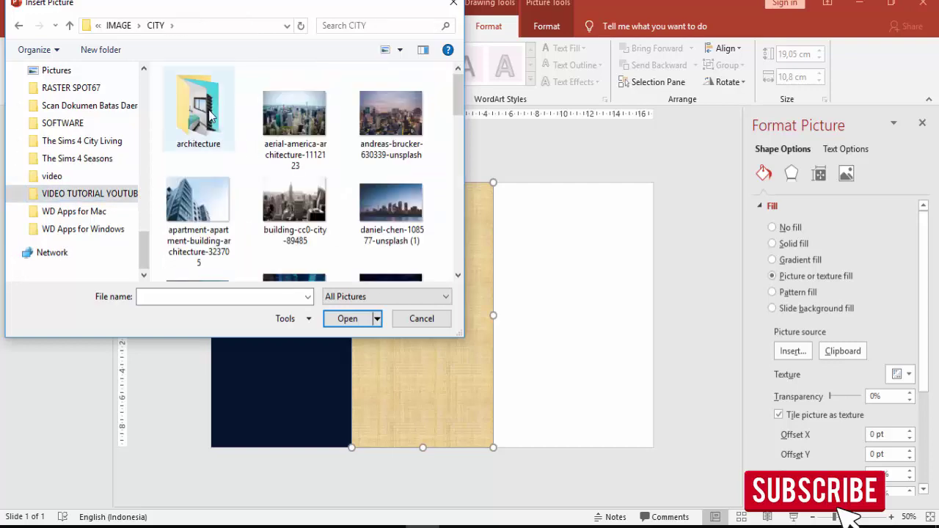
double_click(207, 113)
Fill the right rectangle with the curving metal pipes photo pexels-photo-2637325
scroll(360, 179, down, 5)
scroll(389, 180, down, 5)
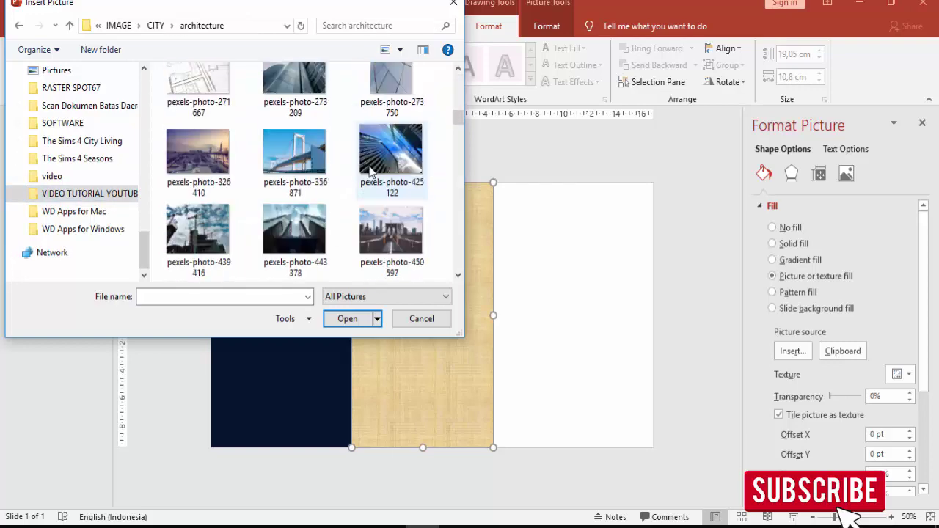
scroll(392, 183, down, 3)
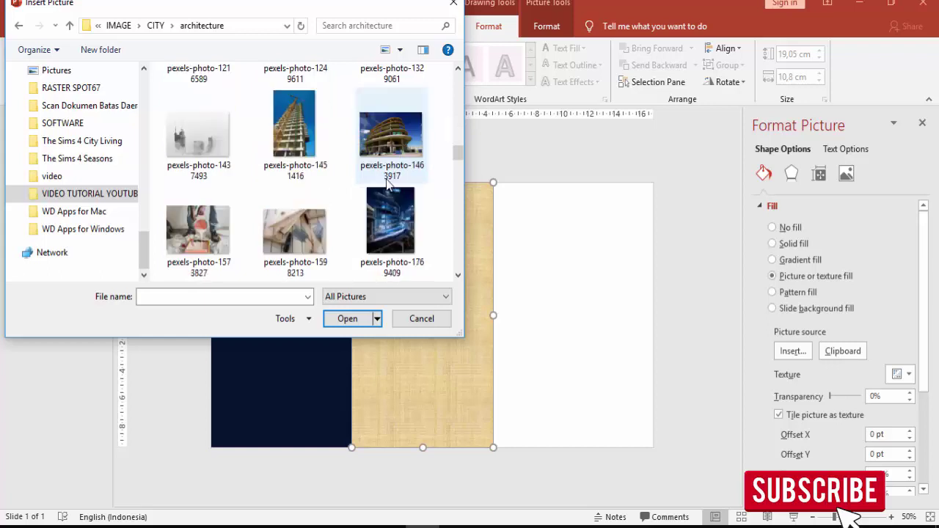
scroll(396, 198, down, 2)
scroll(399, 210, down, 1)
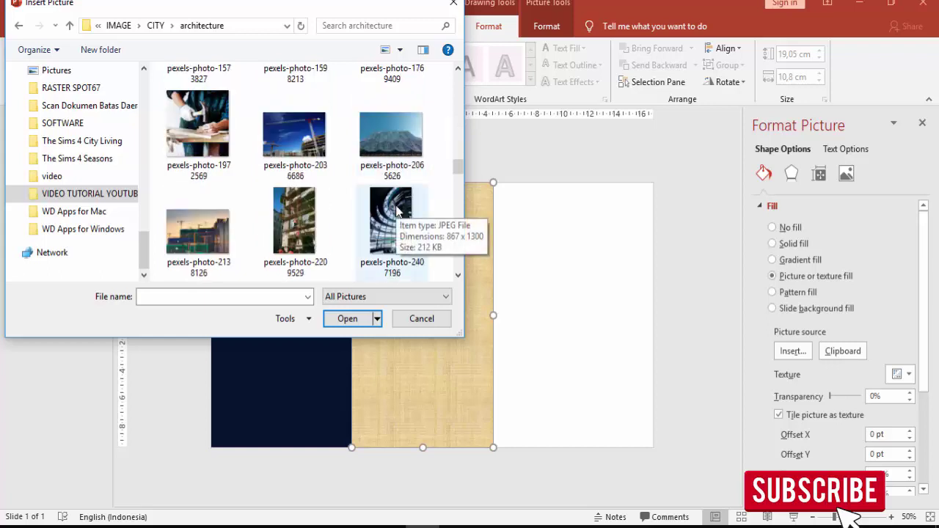
scroll(392, 209, down, 2)
scroll(392, 209, down, 1)
scroll(400, 209, down, 1)
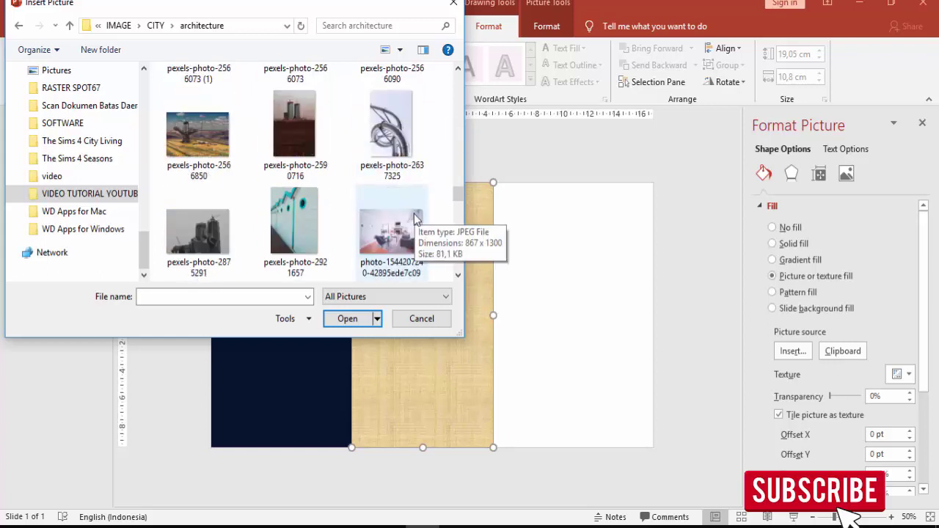
click(387, 133)
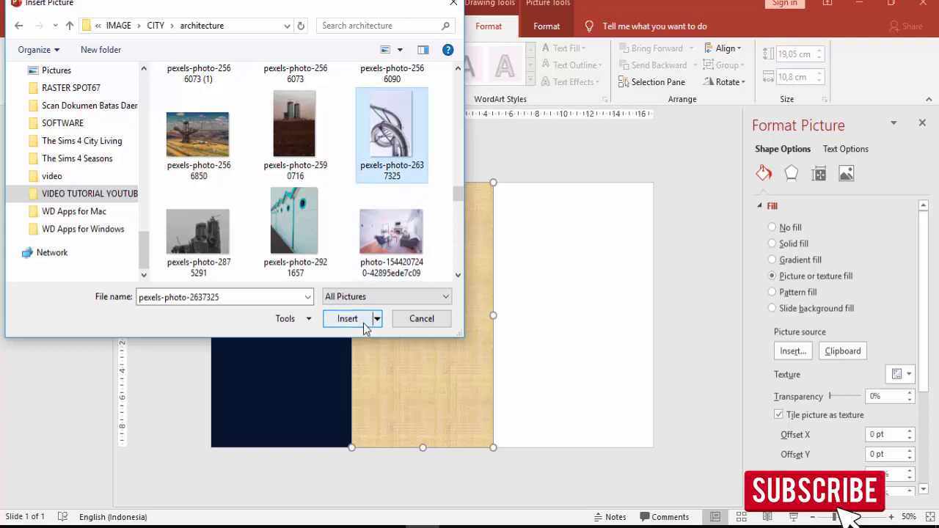
click(361, 320)
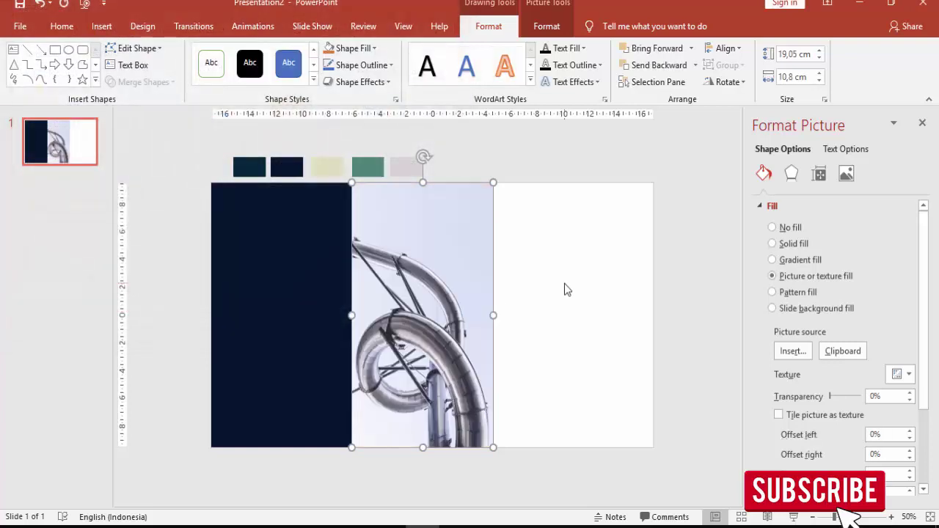
click(564, 283)
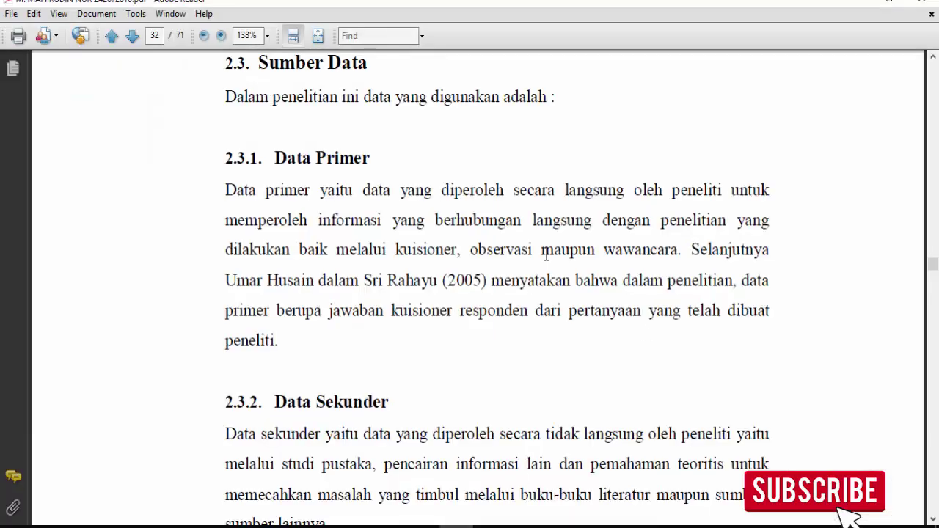
scroll(369, 163, up, 2)
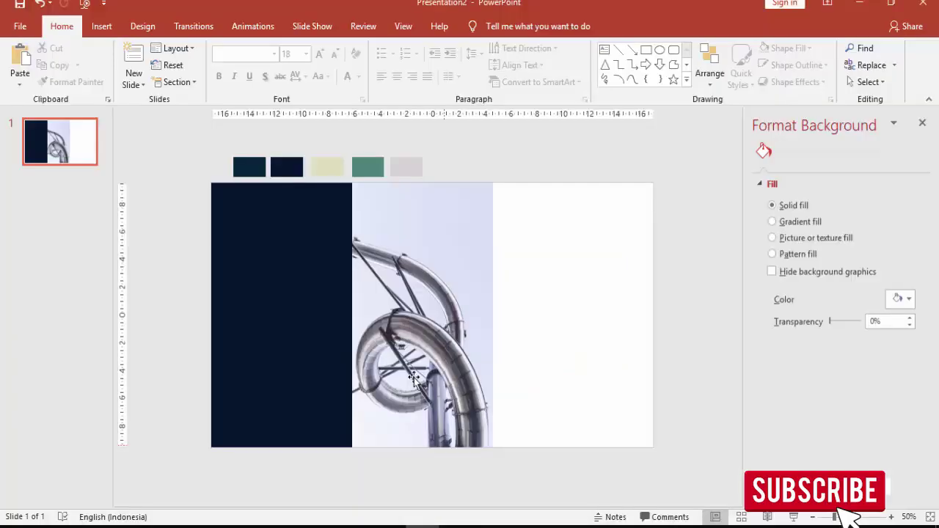
click(102, 26)
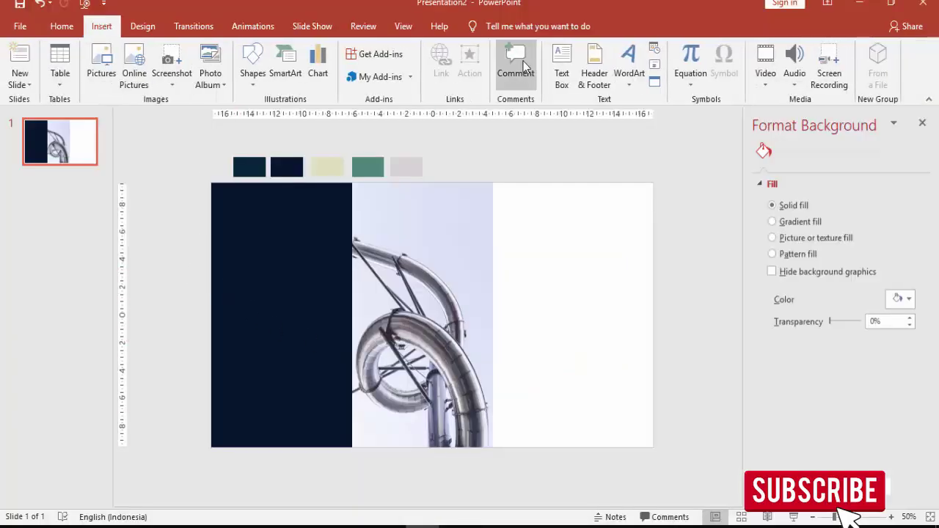
click(561, 66)
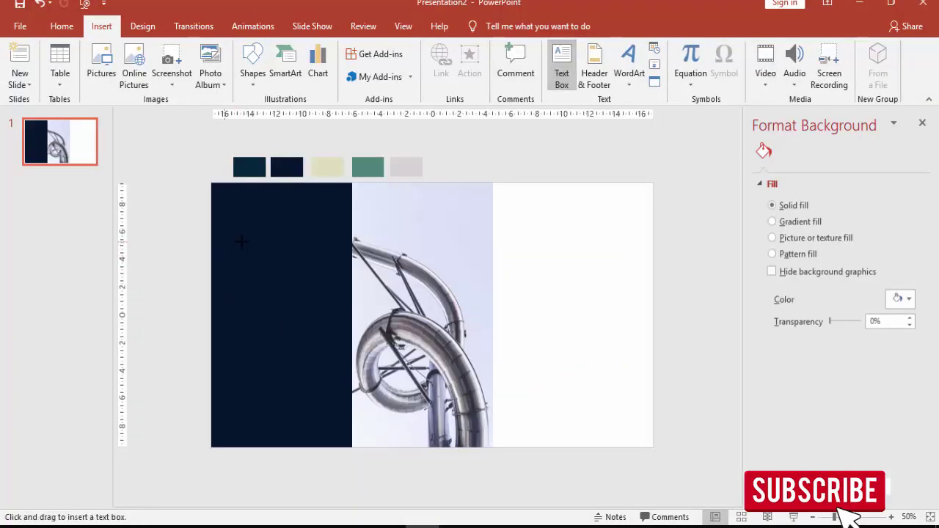
Add a '2.3 Sumber Data' heading on the navy panel in white 40-pt Gotham Bold
drag(223, 241, 312, 356)
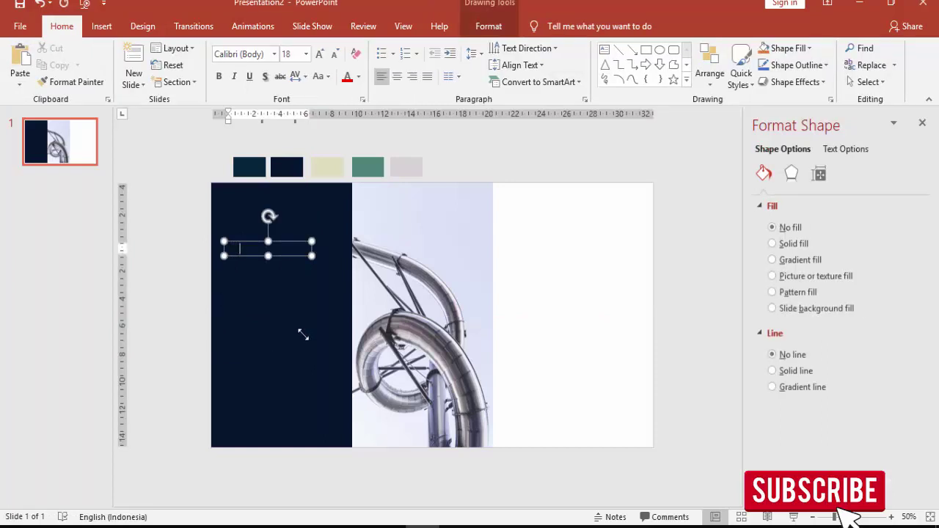
key(Return)
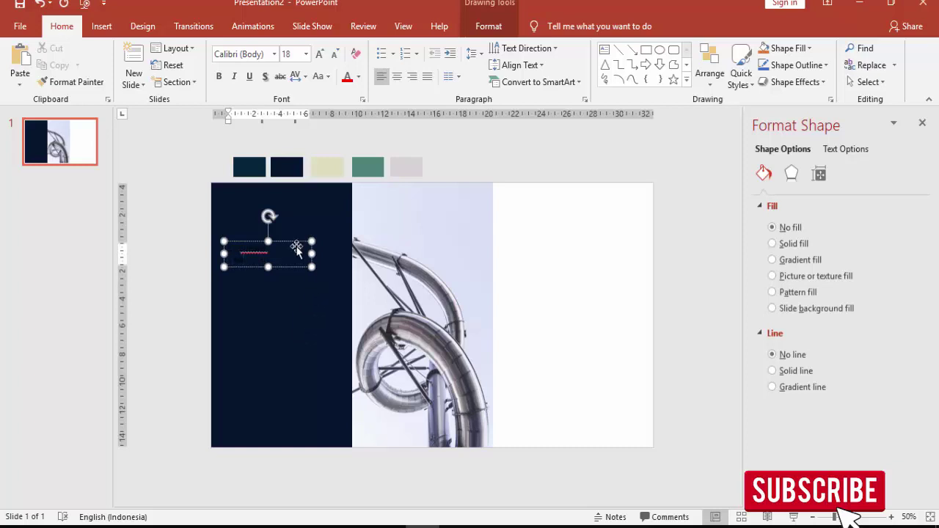
click(296, 242)
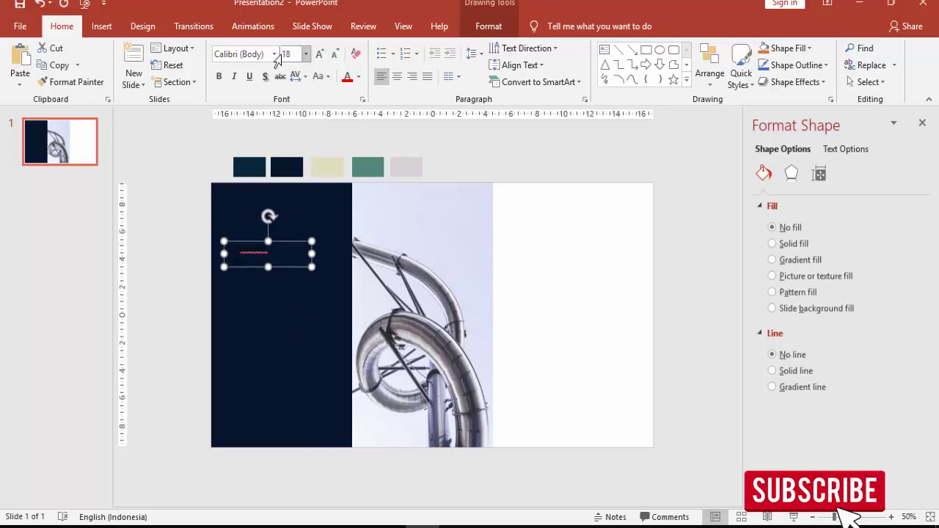
click(306, 54)
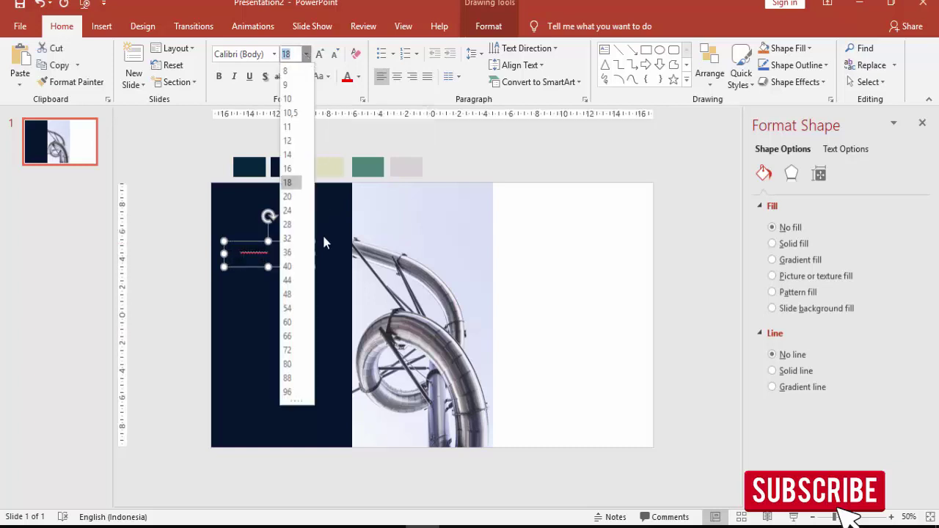
click(289, 266)
click(358, 76)
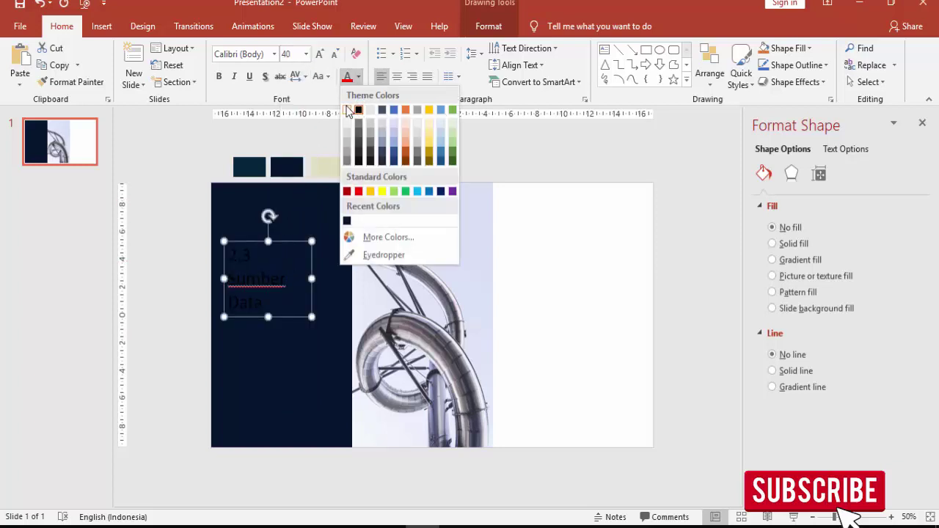
click(348, 109)
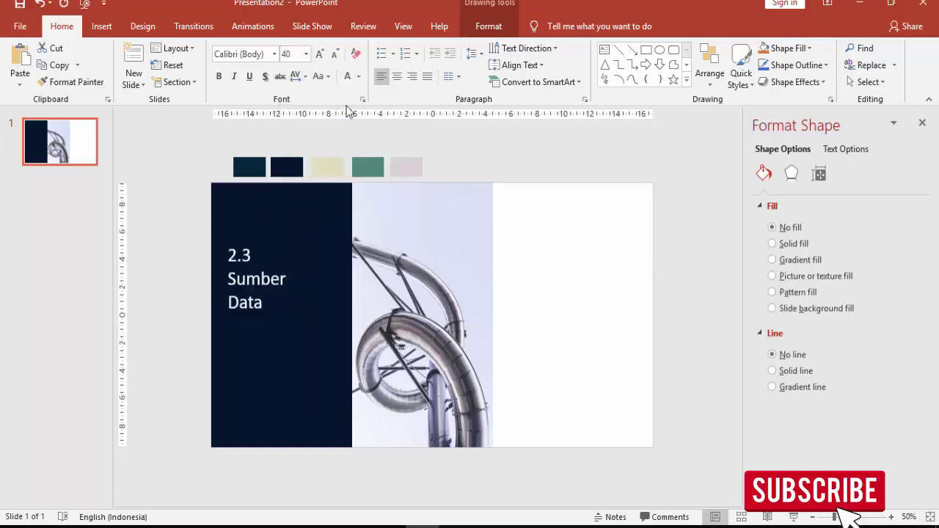
click(265, 54)
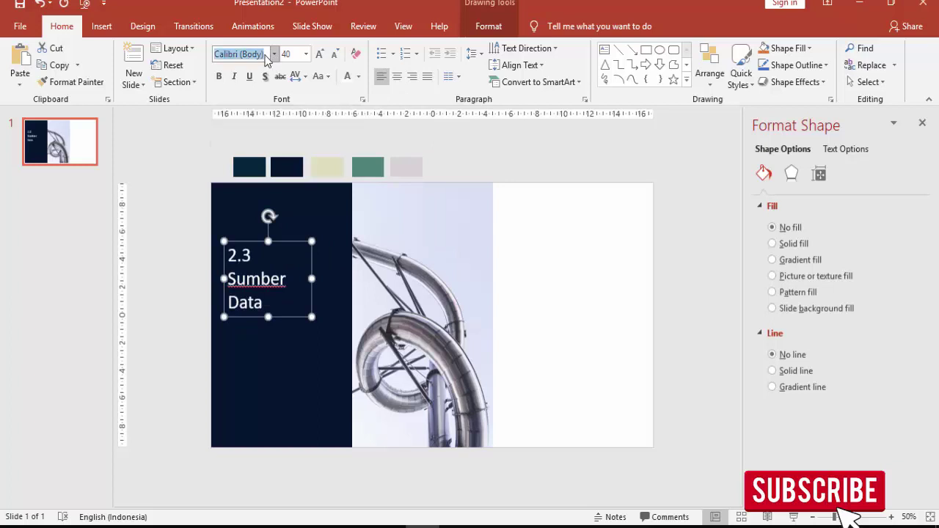
text(Gotham Bold)
key(Return)
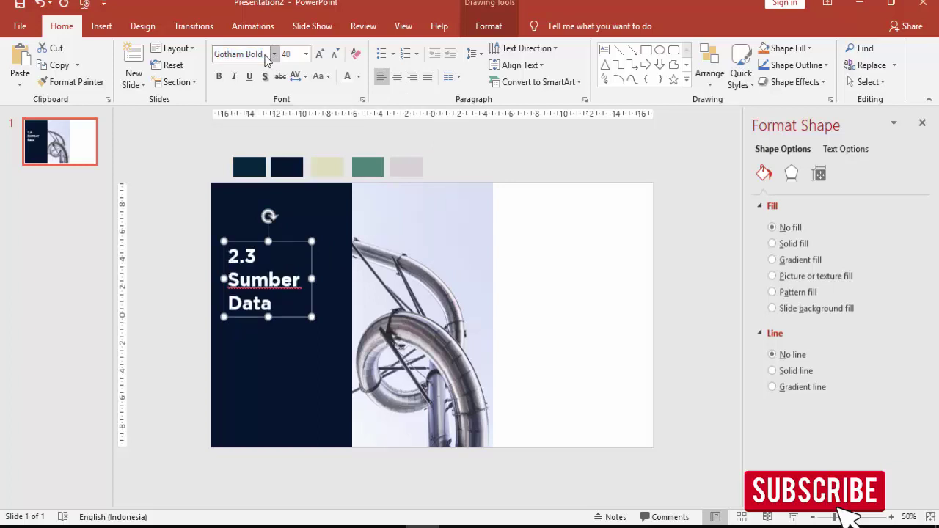
Widen the heading box and tab 'Data' over so it centres under 'Sumber'
drag(318, 279, 344, 278)
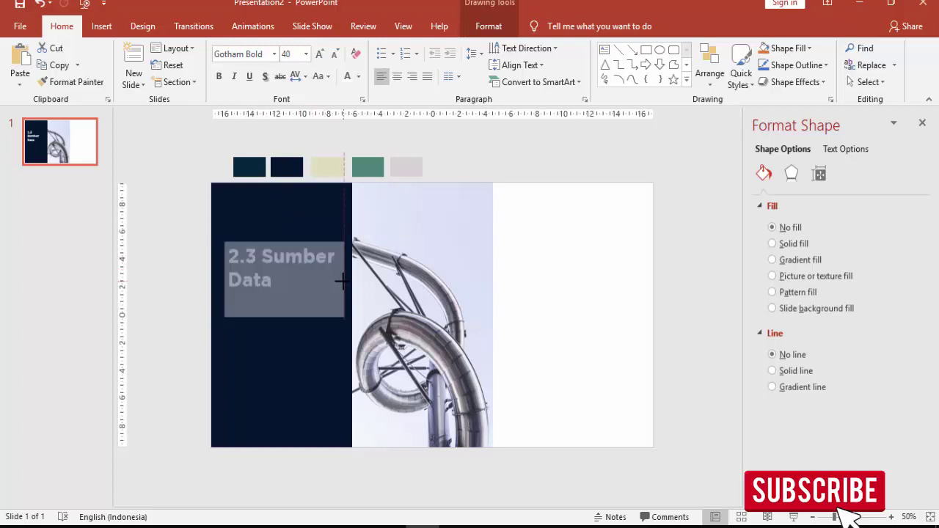
click(271, 279)
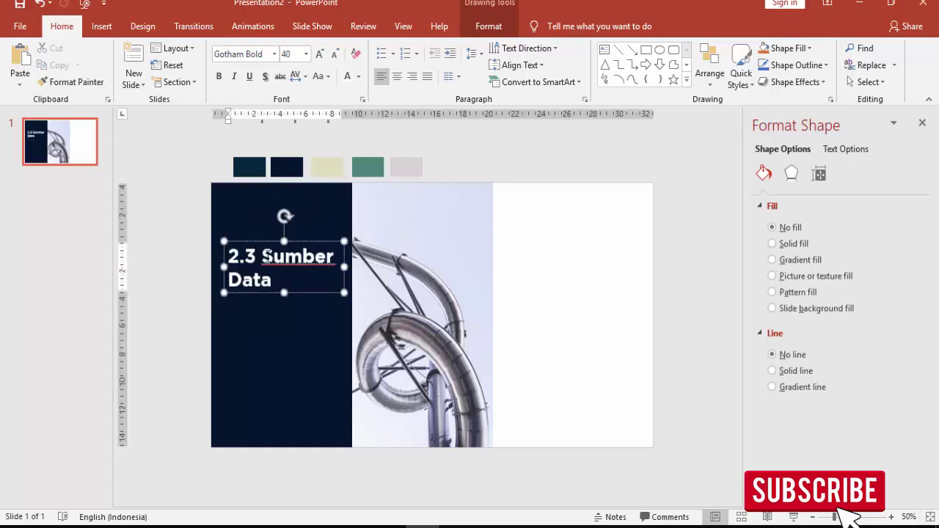
double_click(269, 280)
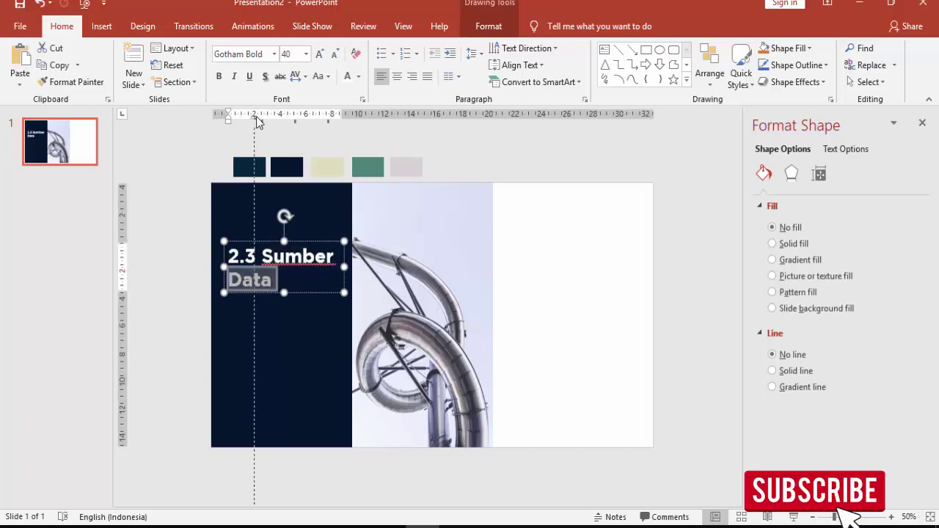
drag(256, 122, 262, 126)
click(255, 269)
key(Tab)
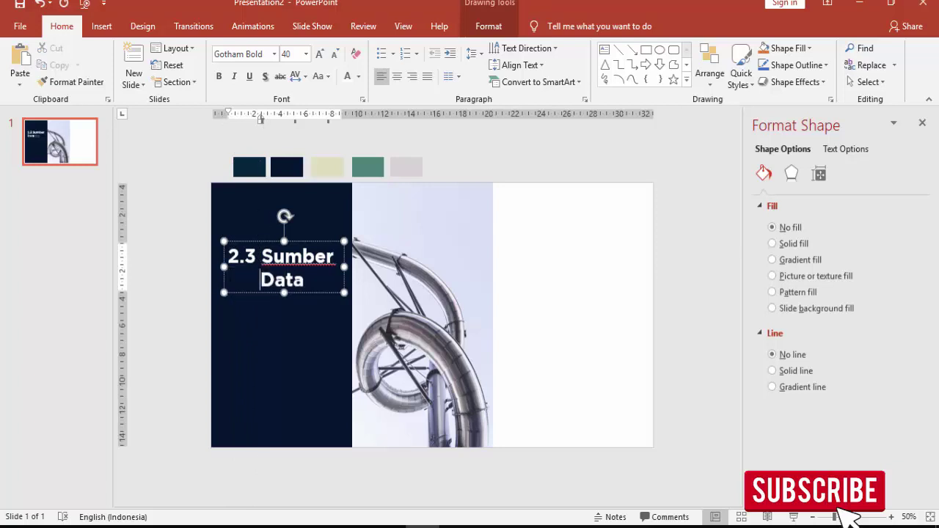
click(584, 252)
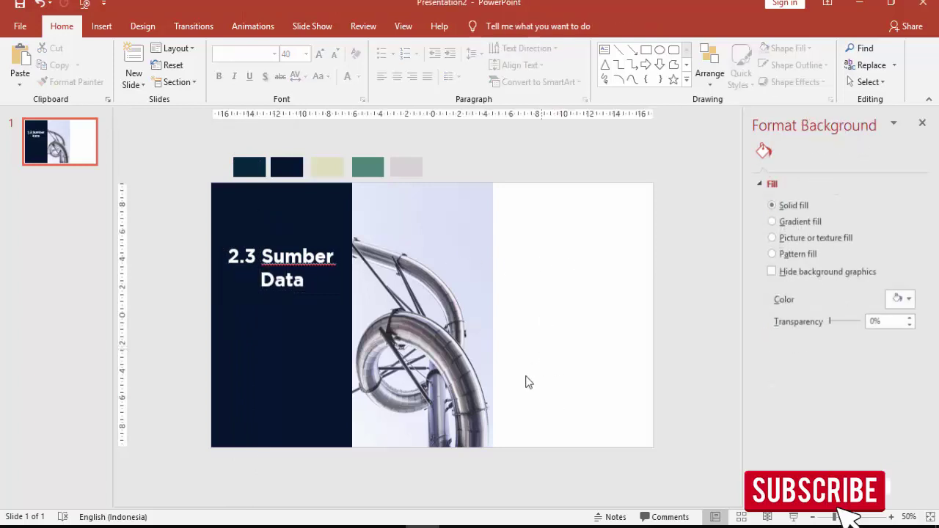
Check section 2.3 in the thesis PDF, then drag the heading lower on the navy panel
click(456, 525)
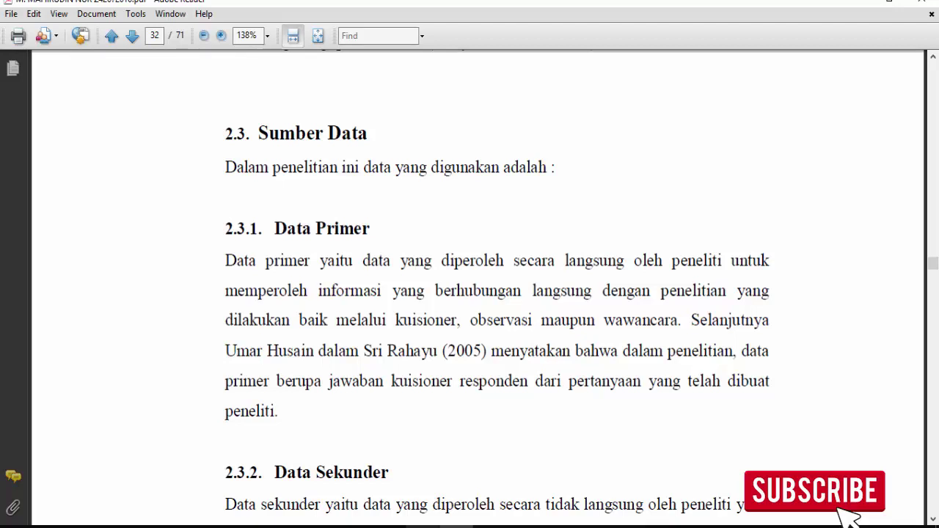
click(433, 526)
mouse_move(297, 244)
mouse_down()
mouse_move(297, 290)
mouse_move(470, 208)
mouse_move(456, 190)
mouse_up()
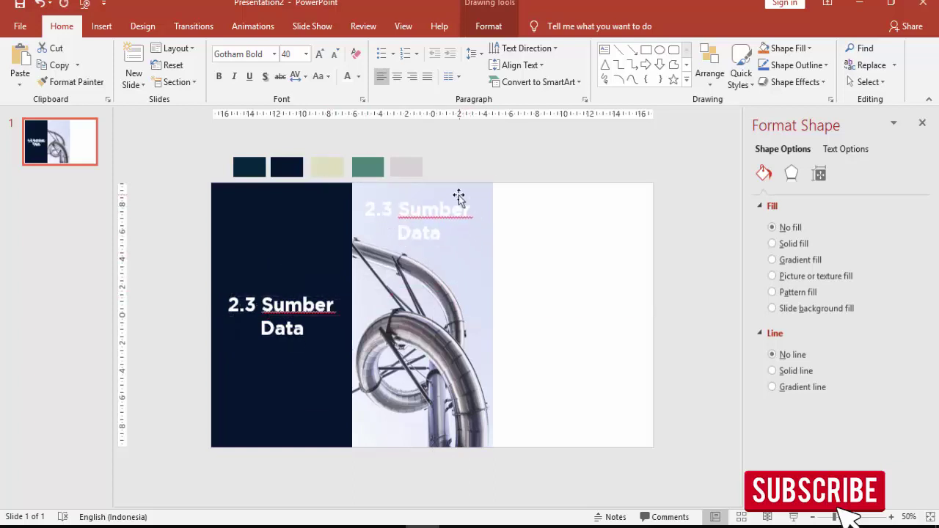
Make the copied heading on the photo black and 20 pt
click(358, 76)
click(358, 111)
click(306, 53)
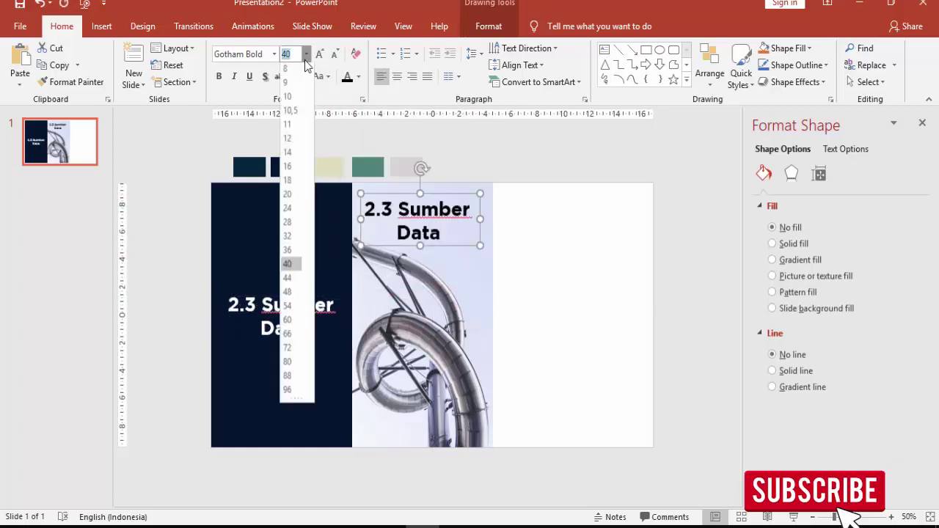
click(288, 196)
scroll(370, 198, up, 3)
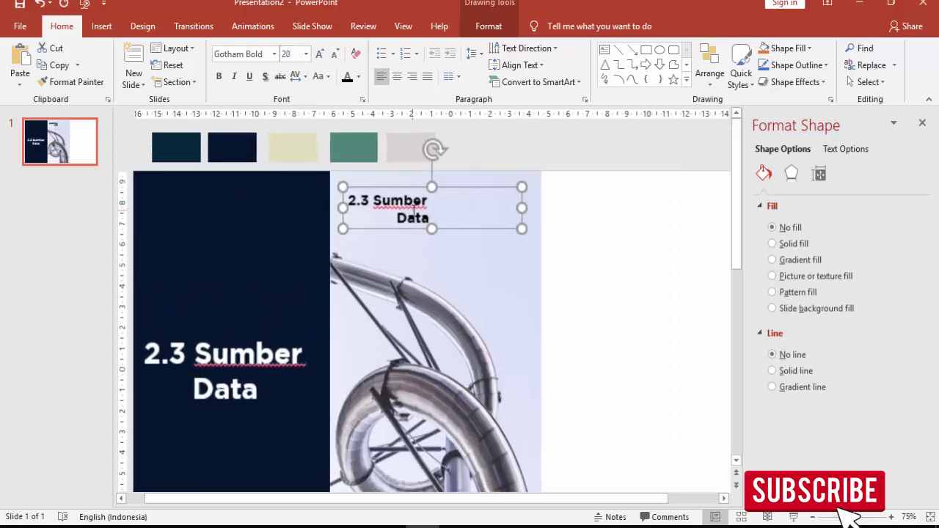
Change the copied heading's text to '2.3.1 Data Primer'
click(370, 199)
text(.)
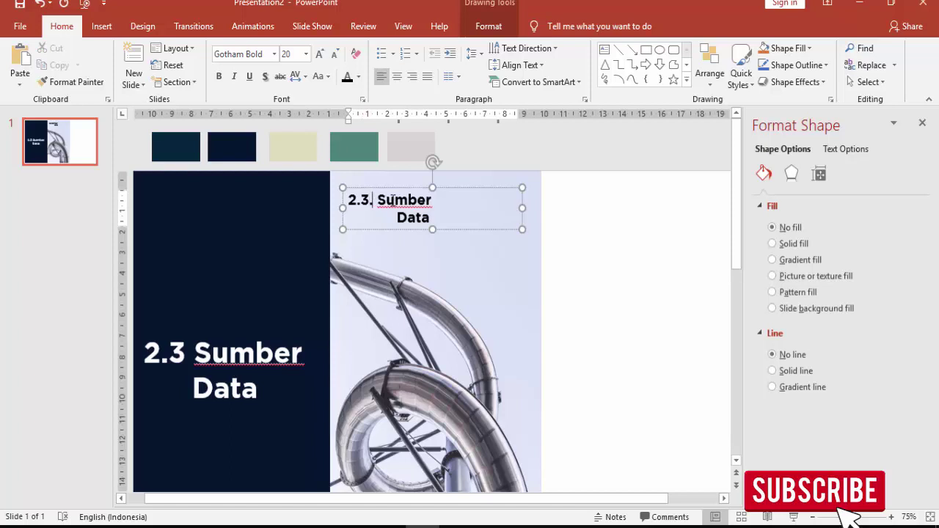
text(1)
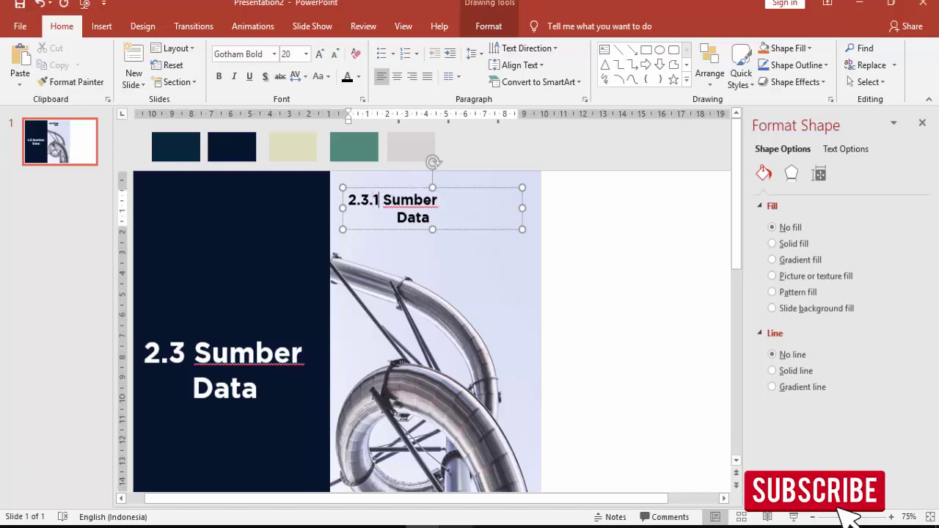
key(alt+Tab)
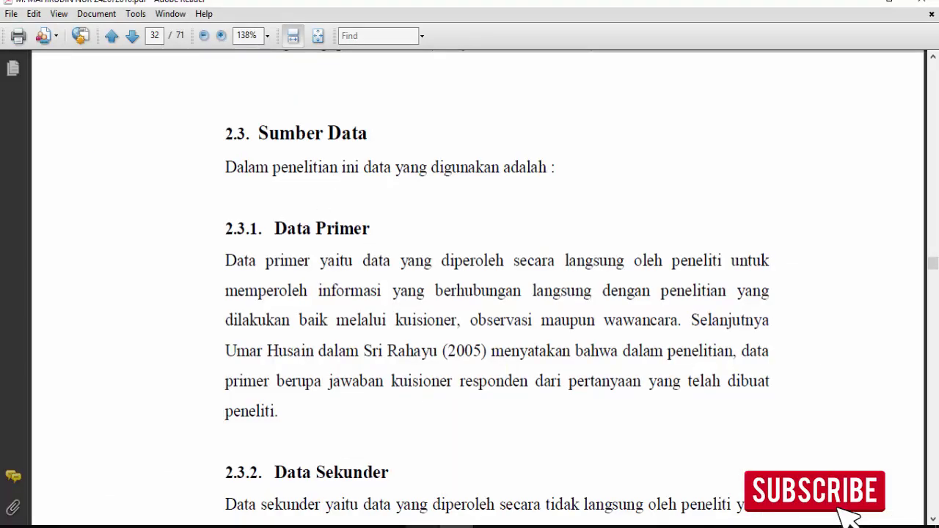
key(alt+Tab)
drag(382, 200, 435, 199)
key(Delete)
key(Delete)
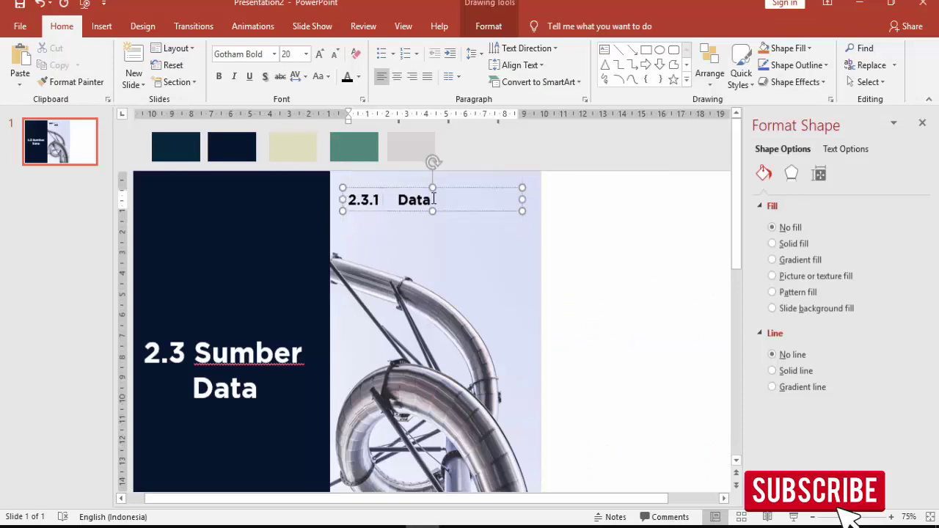
key(Delete)
key(Delete)
text(D)
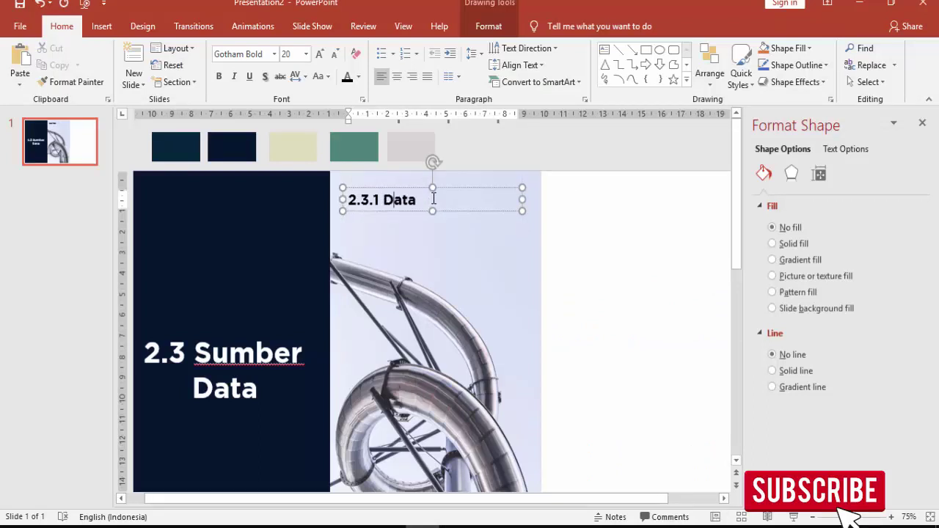
click(433, 199)
text(P)
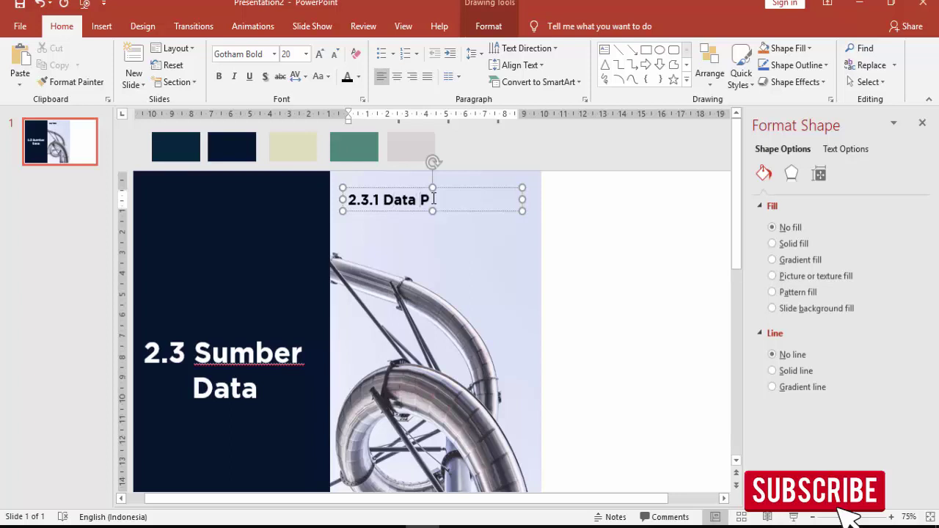
text(rimer)
click(584, 242)
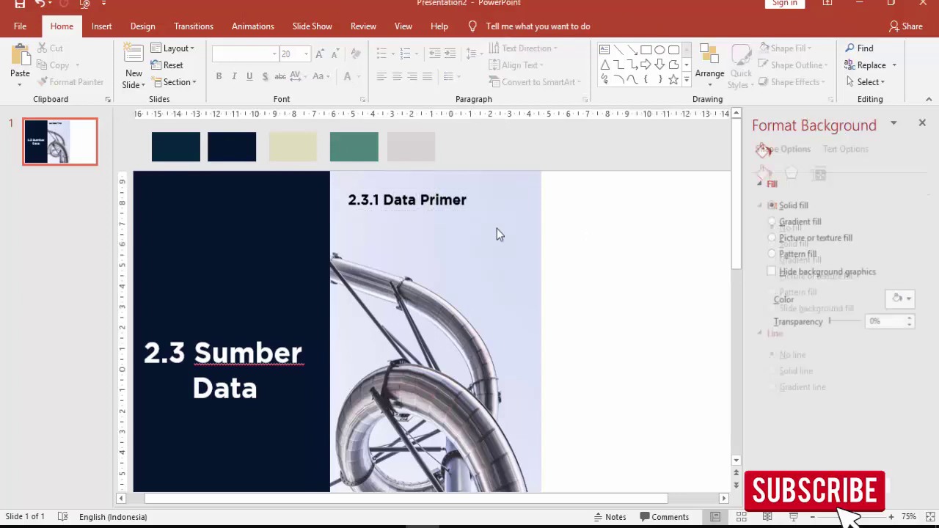
click(101, 26)
Paste the PDF's Data primer paragraph as unformatted text into a new text box below the heading
click(562, 66)
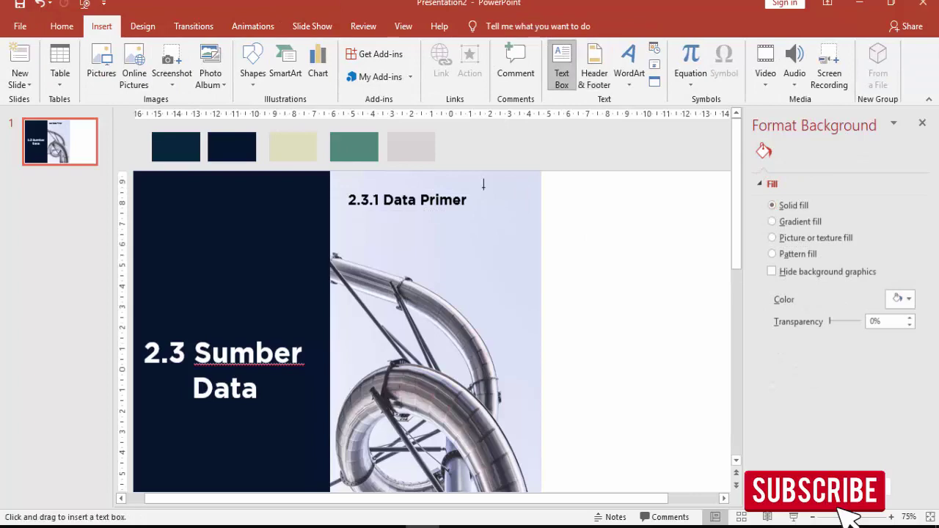
drag(354, 242, 509, 425)
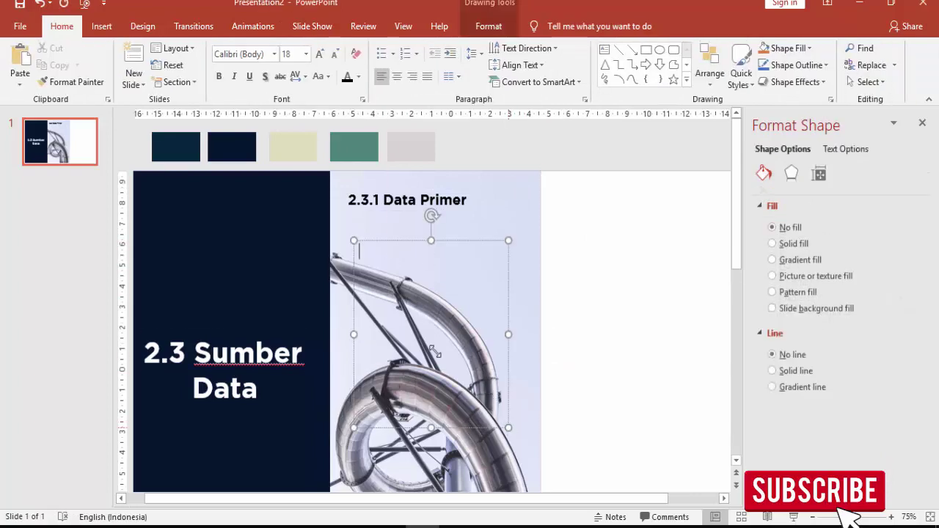
key(alt+Tab)
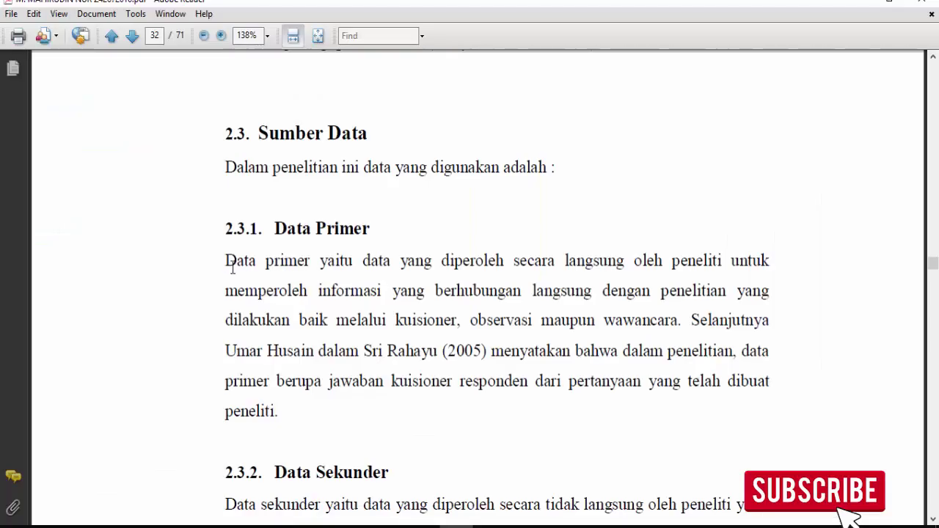
drag(231, 268, 272, 402)
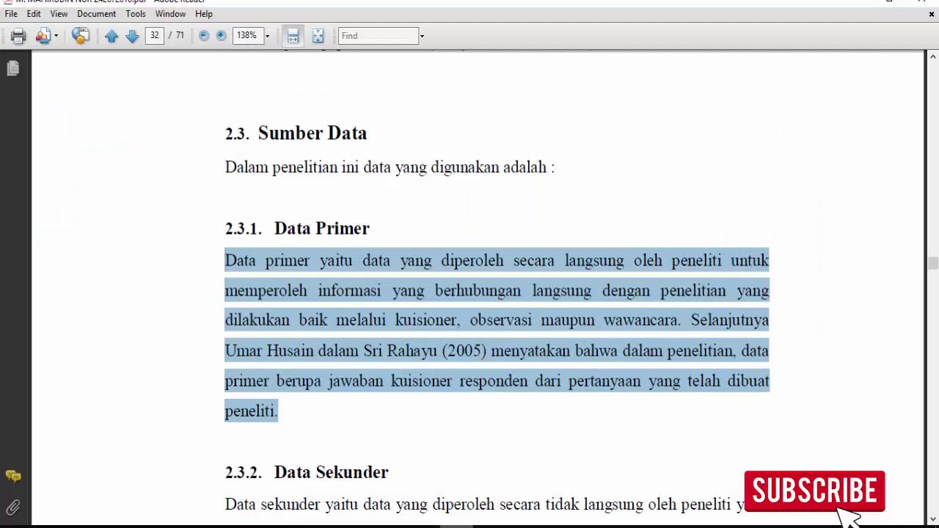
key(alt+Tab)
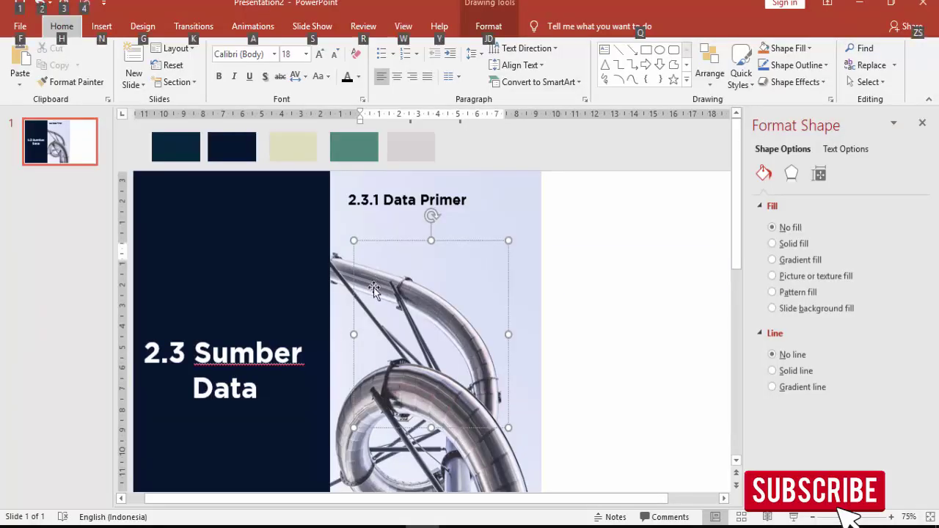
key(ctrl+alt+v)
click(365, 216)
key(Return)
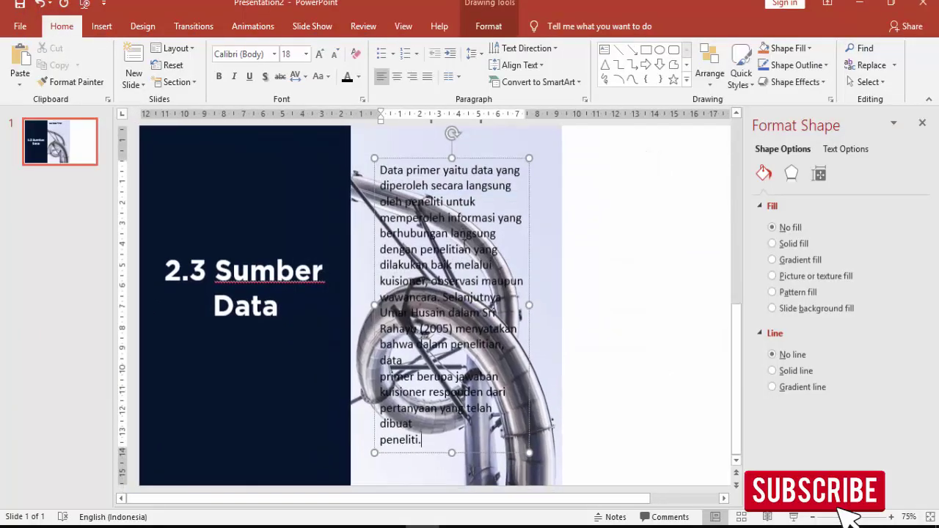
Set the paragraph's font to Open Sans at 16 pt
key(Escape)
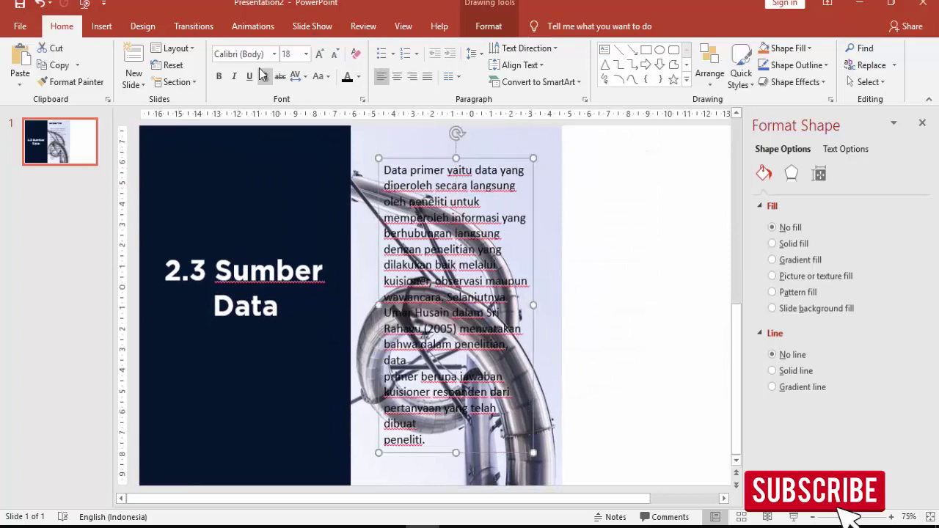
click(261, 55)
text(Open Sans)
key(Return)
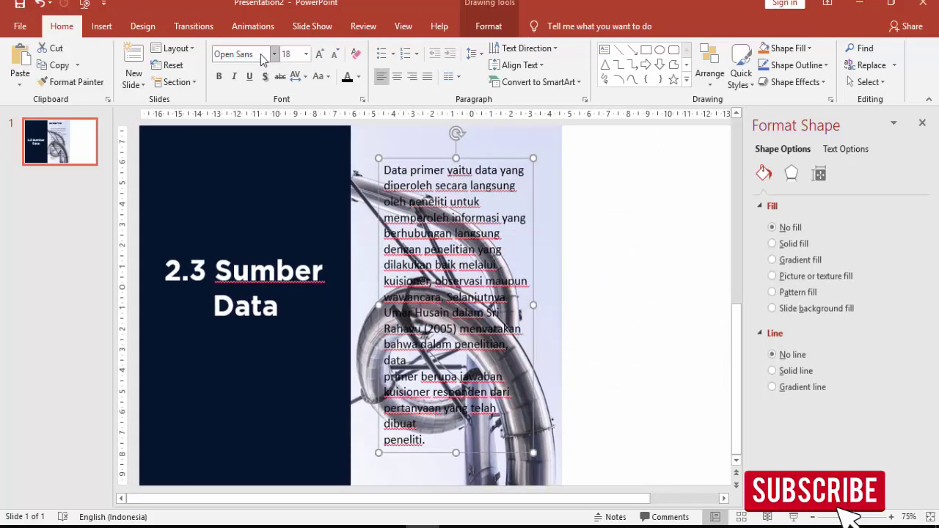
click(306, 54)
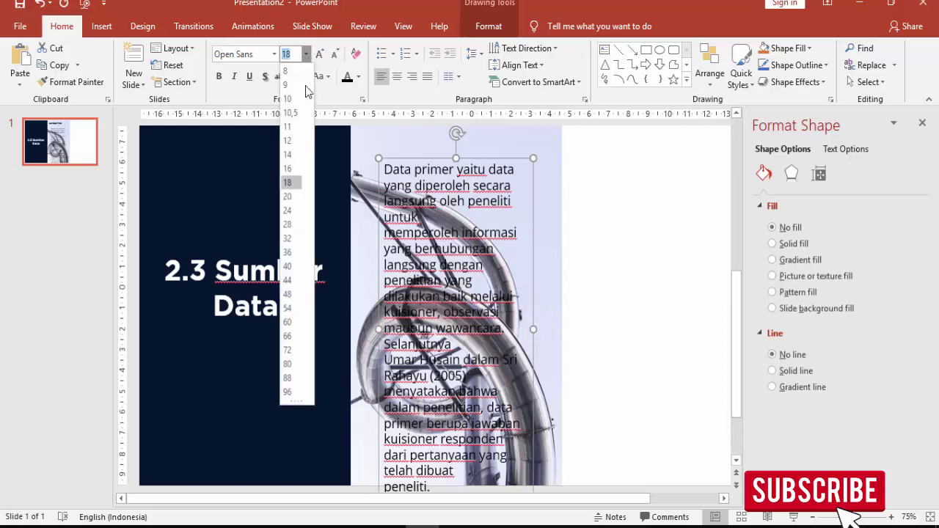
click(291, 170)
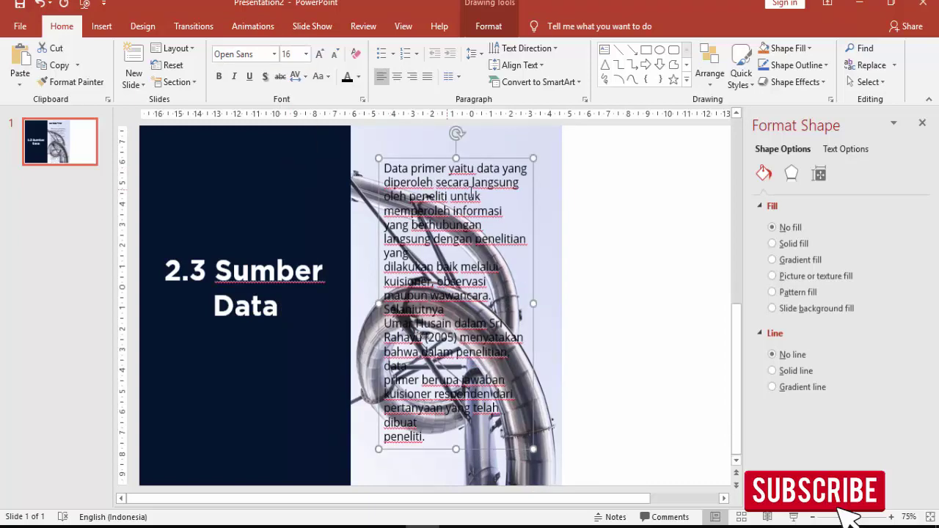
scroll(450, 234, down, 3)
click(448, 235)
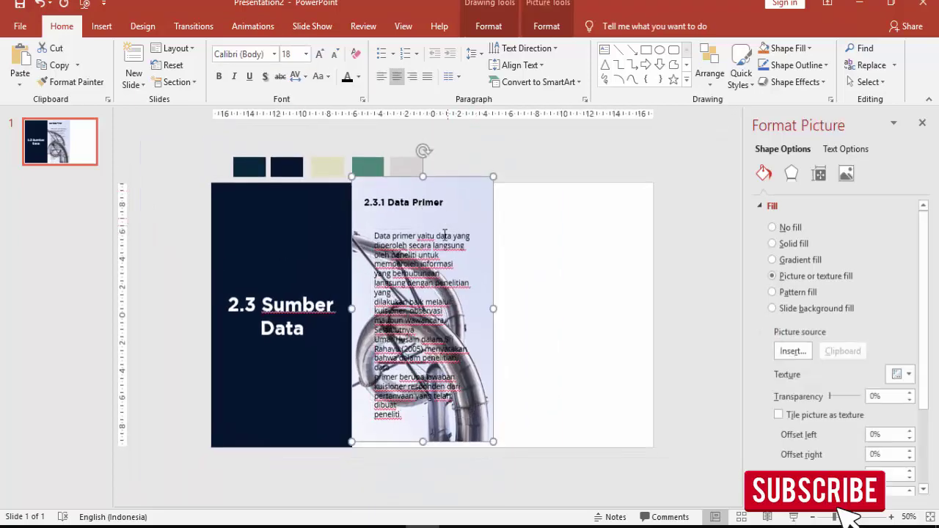
Move the paragraph just under the heading and align it left after trying Justify
drag(444, 238, 447, 218)
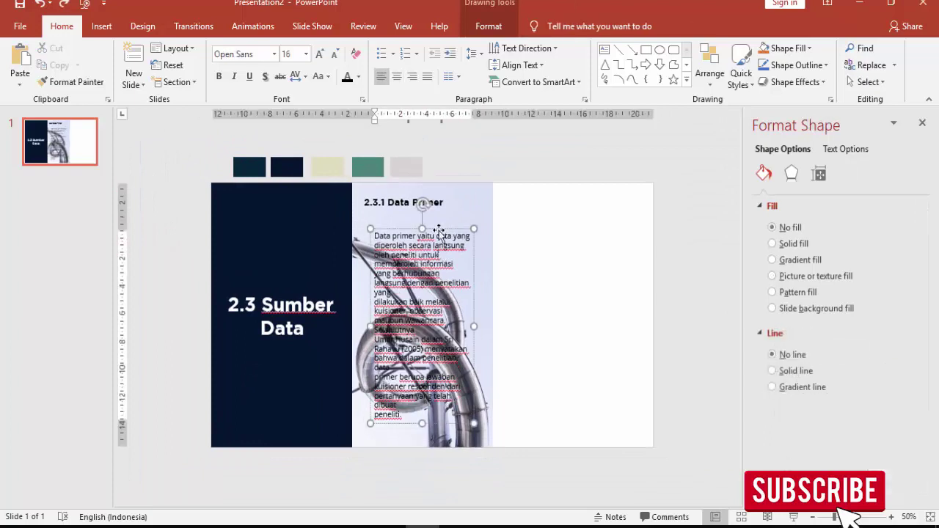
click(427, 76)
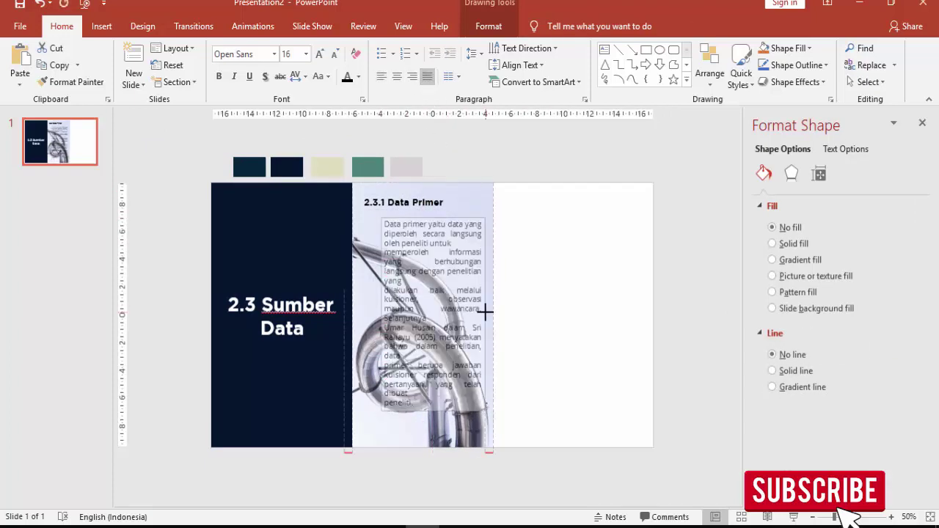
click(381, 77)
scroll(436, 214, up, 5)
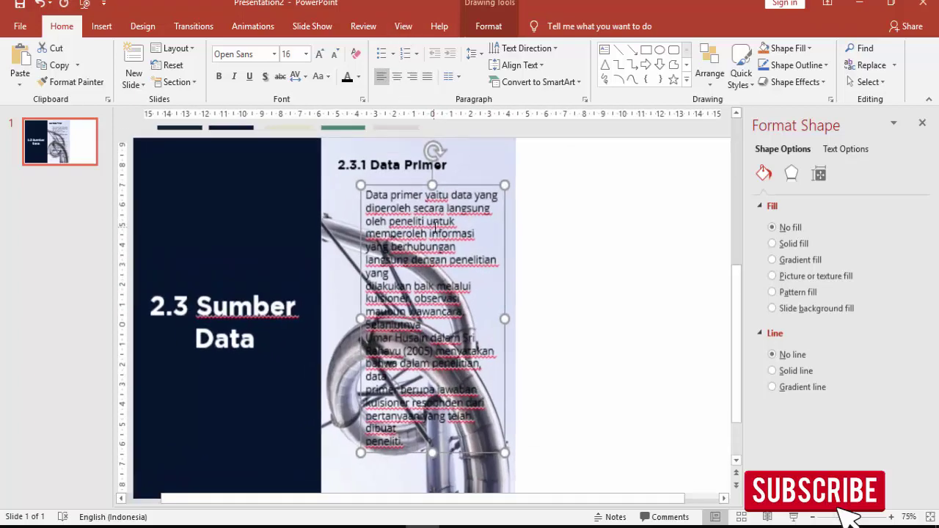
Delete the stray line breaks after informasi, melalui and Selanjutnya and before primer
click(476, 169)
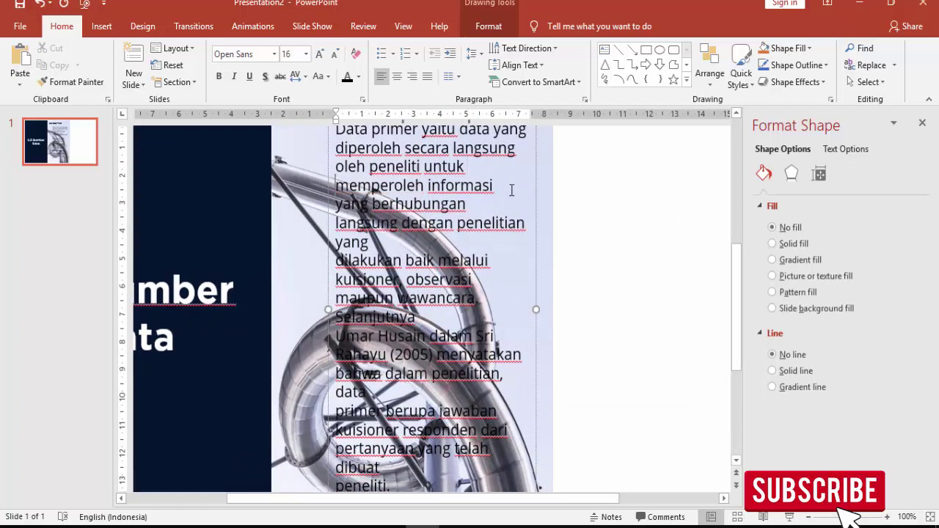
key(Delete)
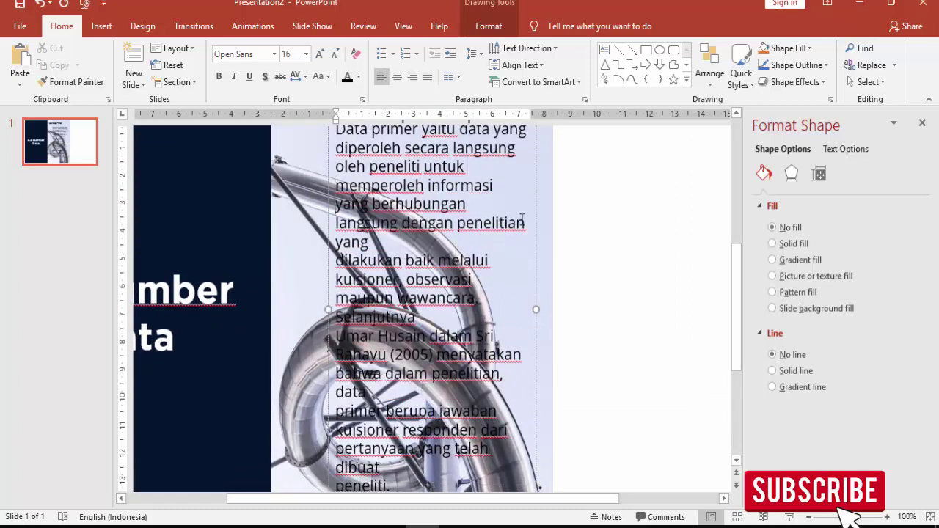
key(Delete)
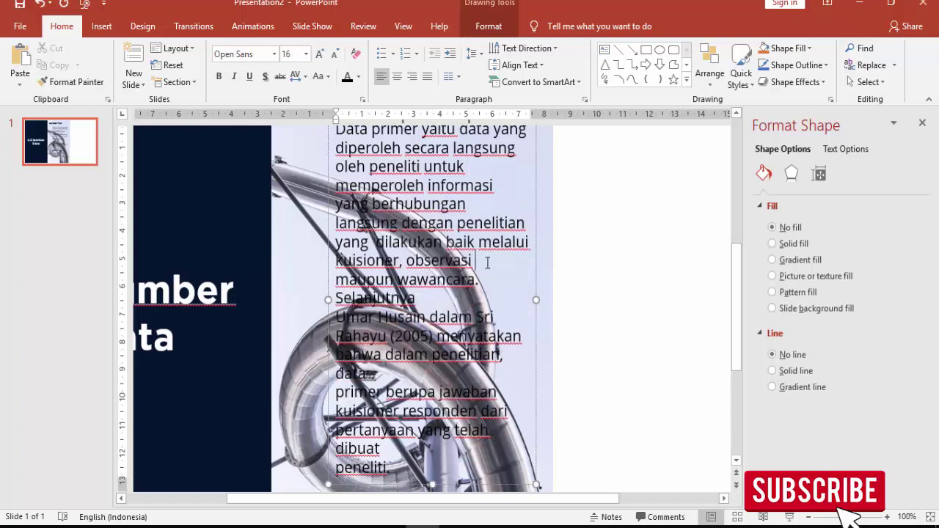
click(462, 302)
key(Delete)
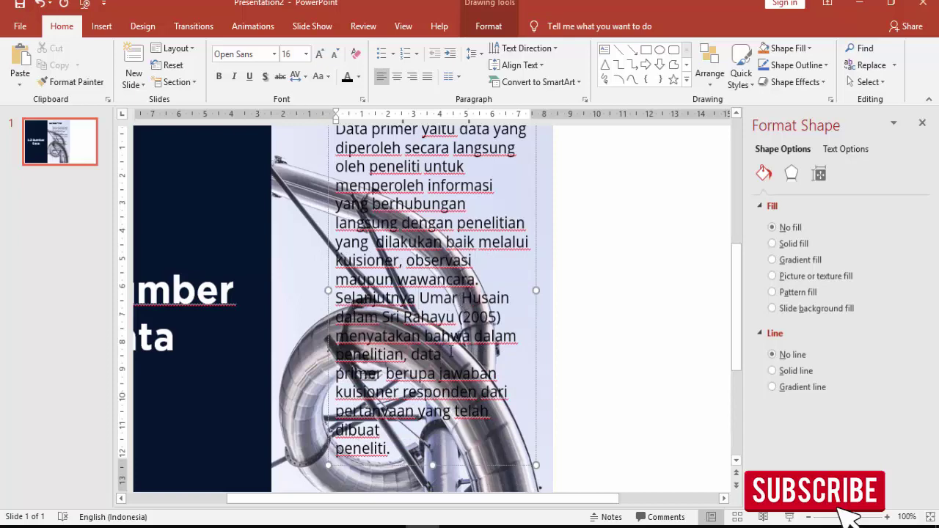
key(Delete)
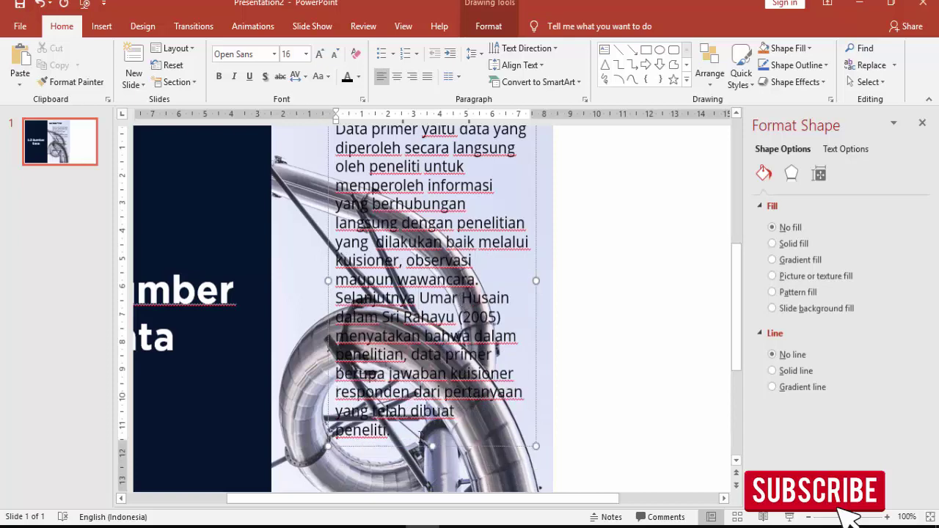
scroll(579, 330, down, 3)
Duplicate the Data Primer heading and paragraph into the white right-hand area
scroll(576, 323, down, 2)
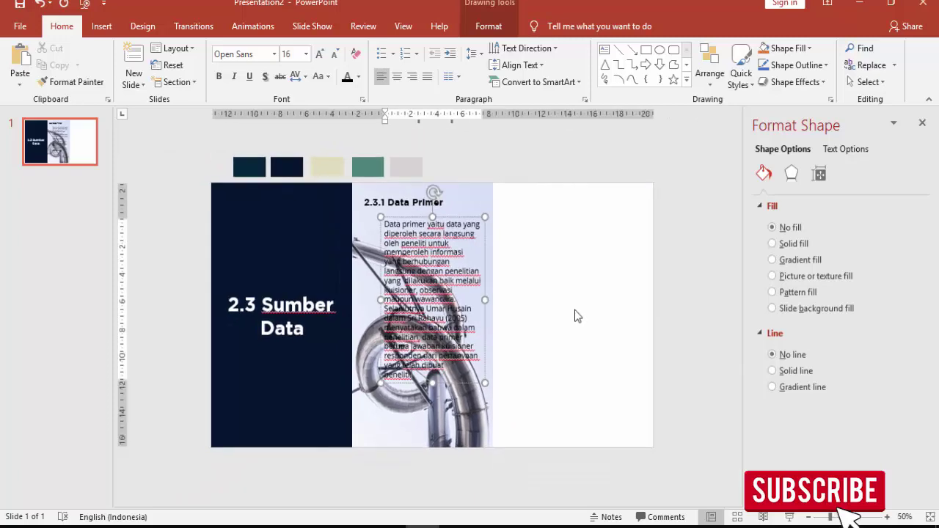
click(575, 312)
click(470, 271)
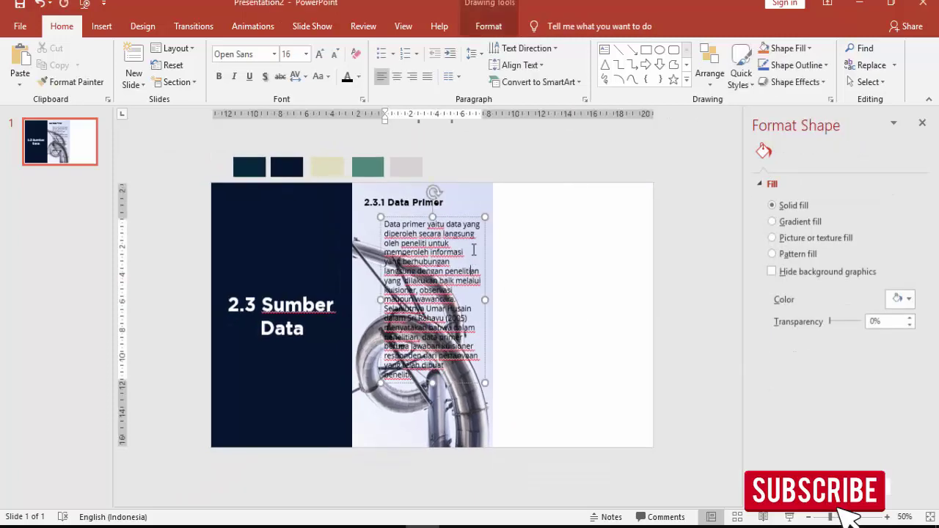
shift+click(420, 205)
drag(420, 207, 594, 195)
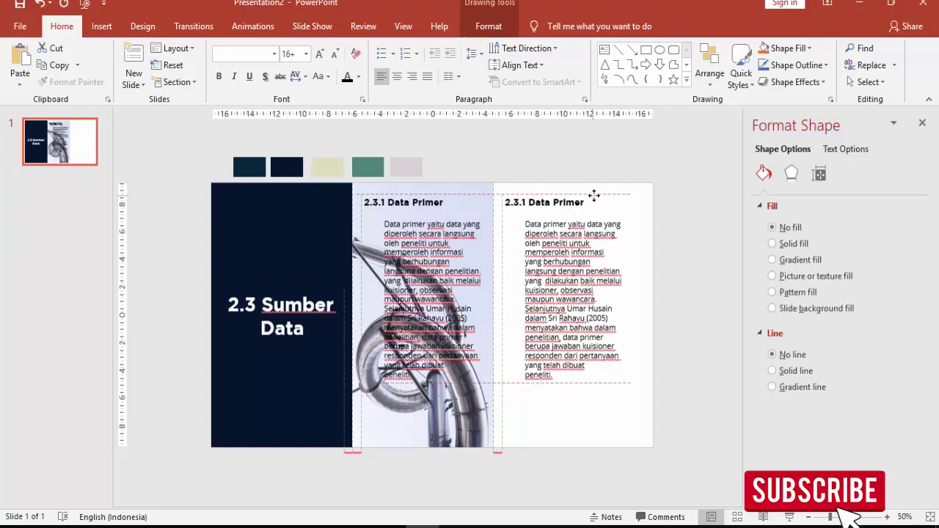
click(587, 408)
Change the copied heading from 2.3.1 Data Primer to '2.3.2 Data Sekunder'
click(525, 202)
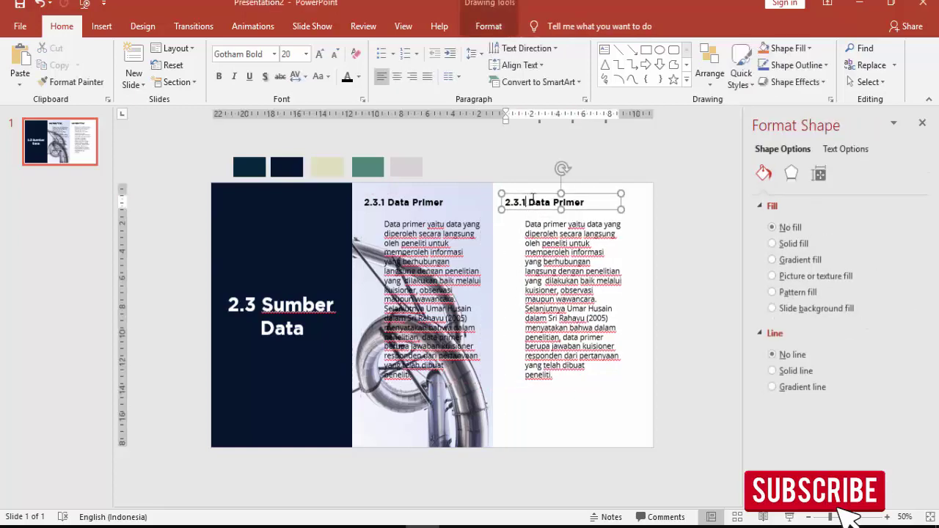
key(BackSpace)
text(2)
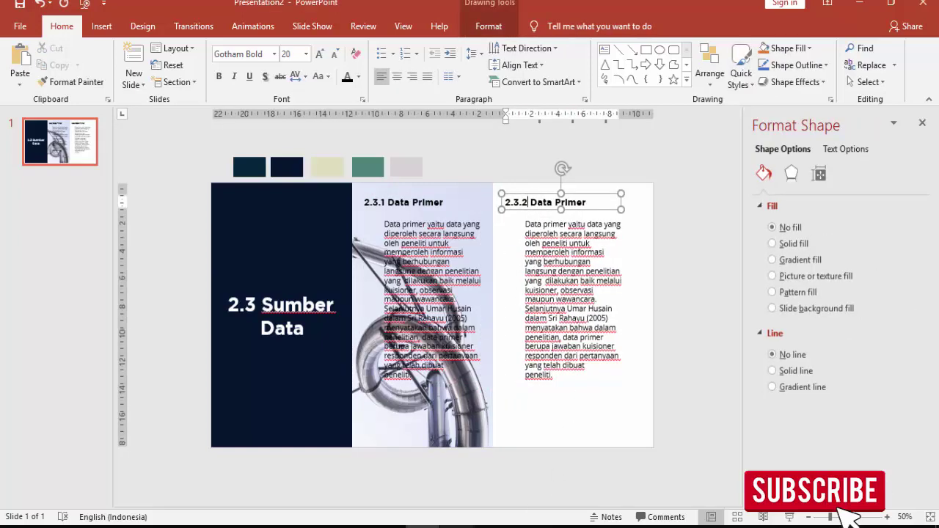
click(456, 526)
scroll(344, 293, down, 3)
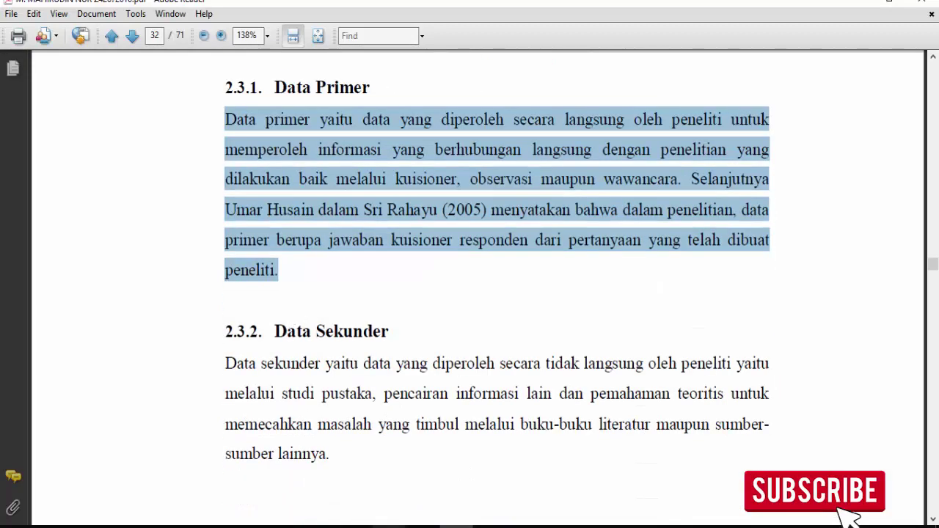
click(424, 526)
drag(555, 203, 601, 206)
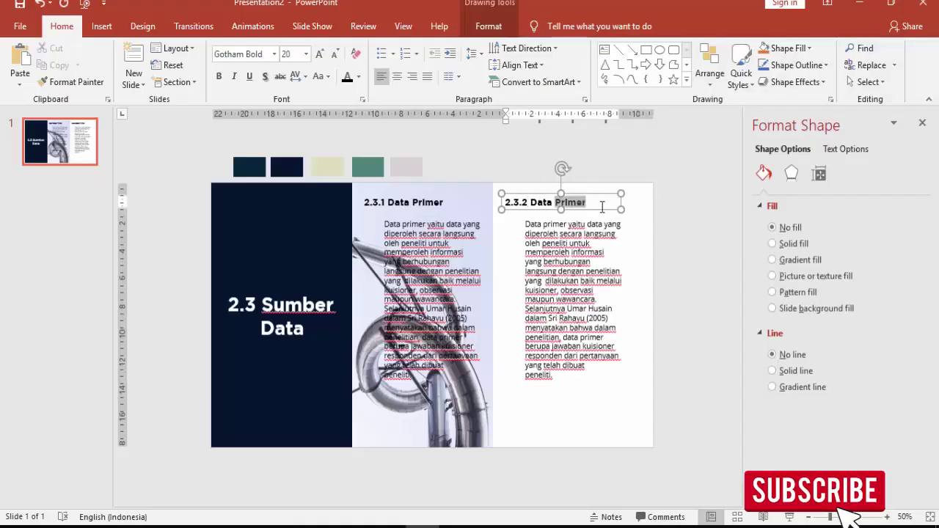
text(Sekund)
click(610, 253)
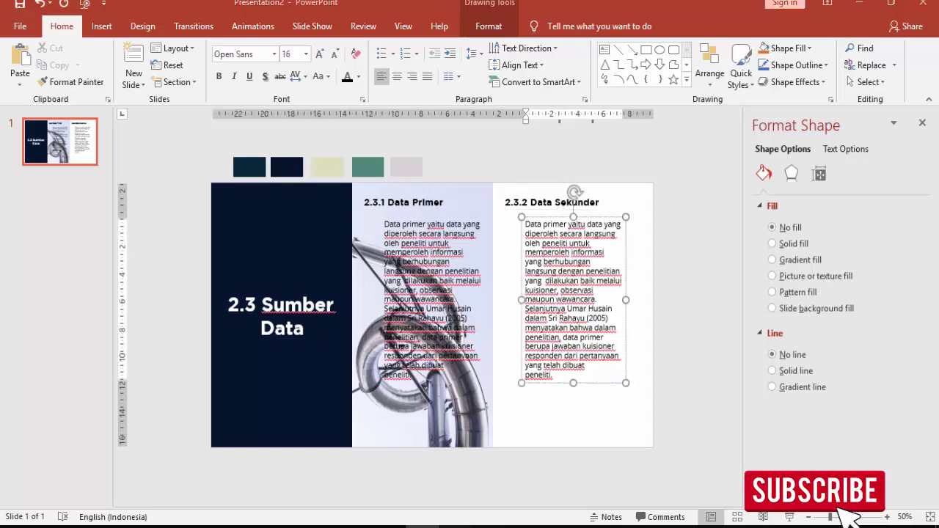
Copy the PDF's Data Sekunder definition and paste it as unformatted text over the copied paragraph
click(456, 527)
drag(225, 222, 312, 314)
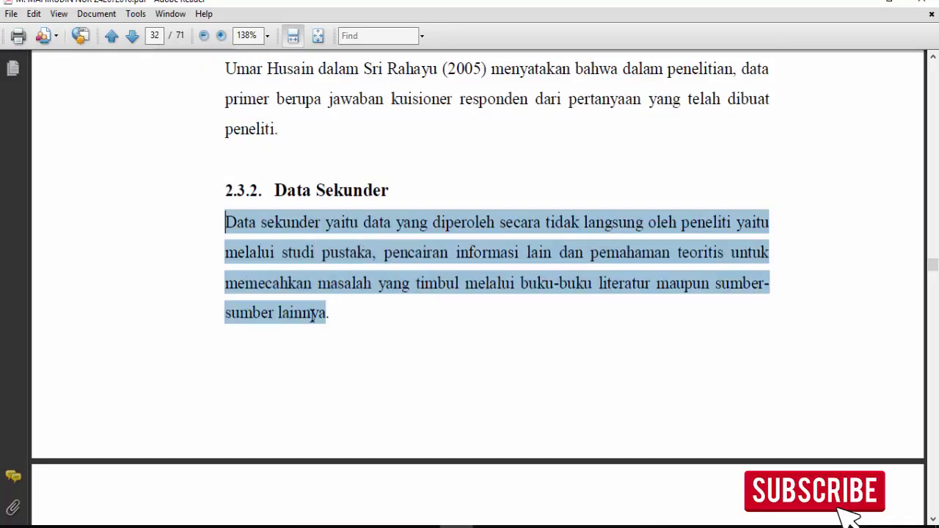
click(419, 525)
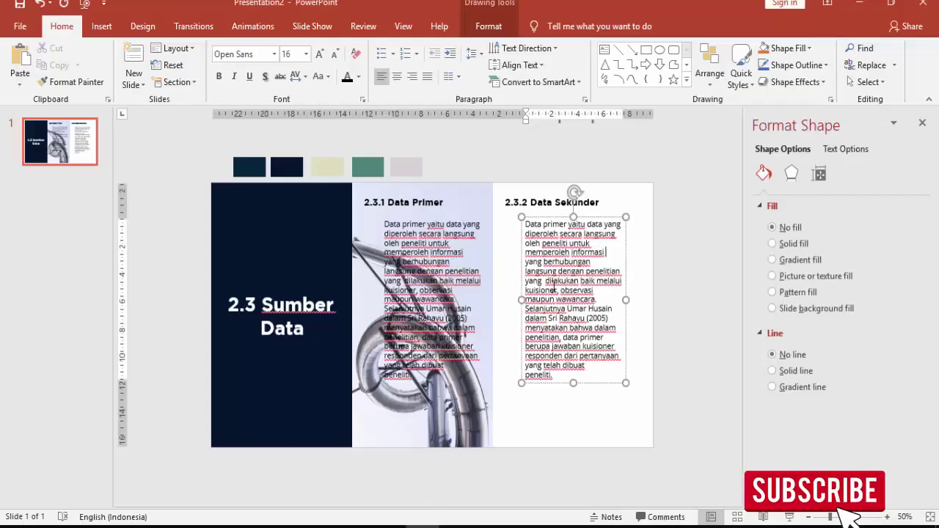
drag(525, 223, 600, 369)
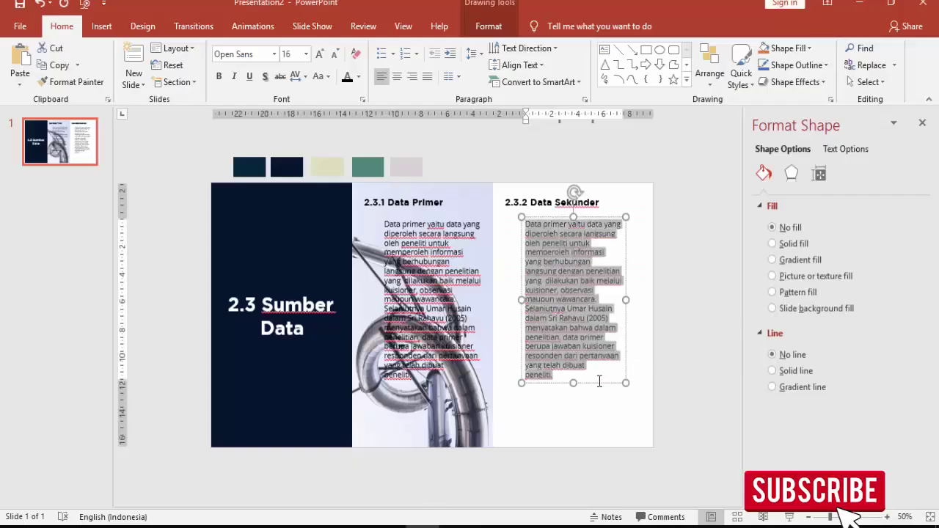
key(alt+e)
key(s)
click(389, 215)
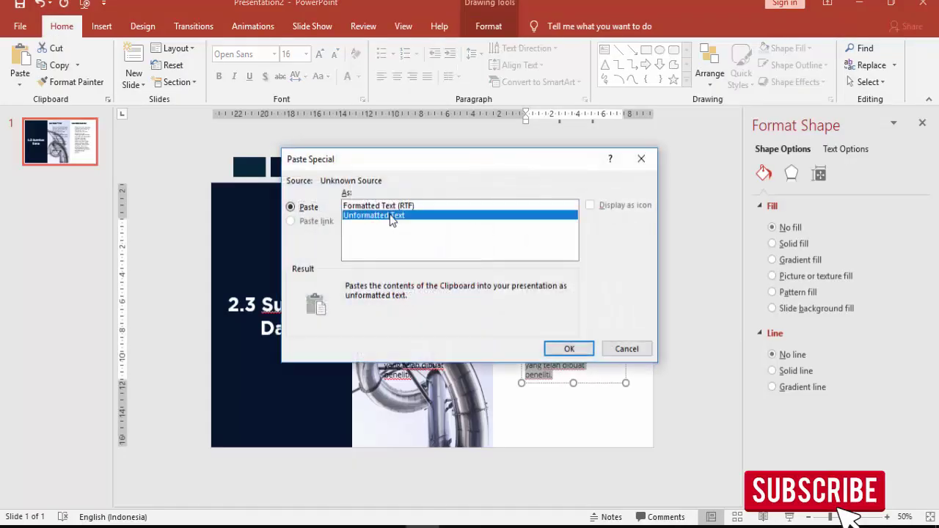
click(565, 349)
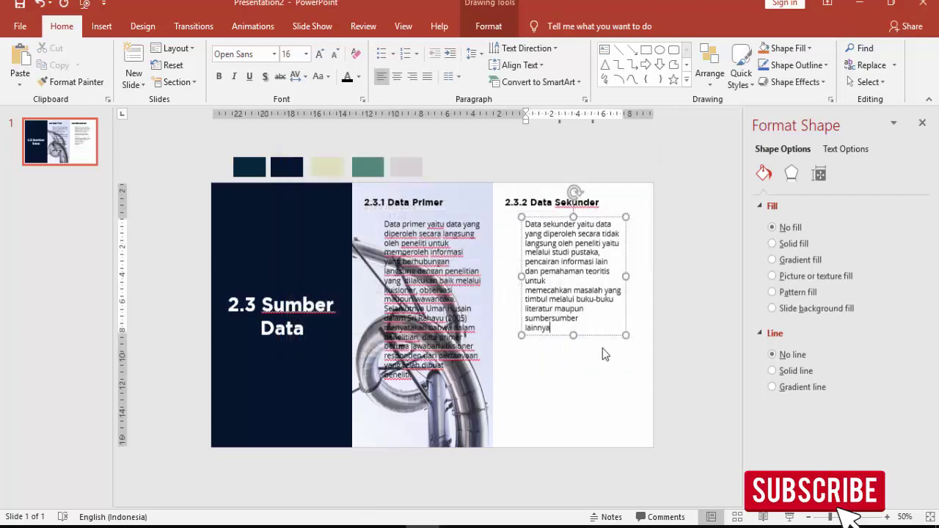
Join the stray line break after 'untuk' and nudge the Data Sekunder box slightly right
click(584, 286)
key(BackSpace)
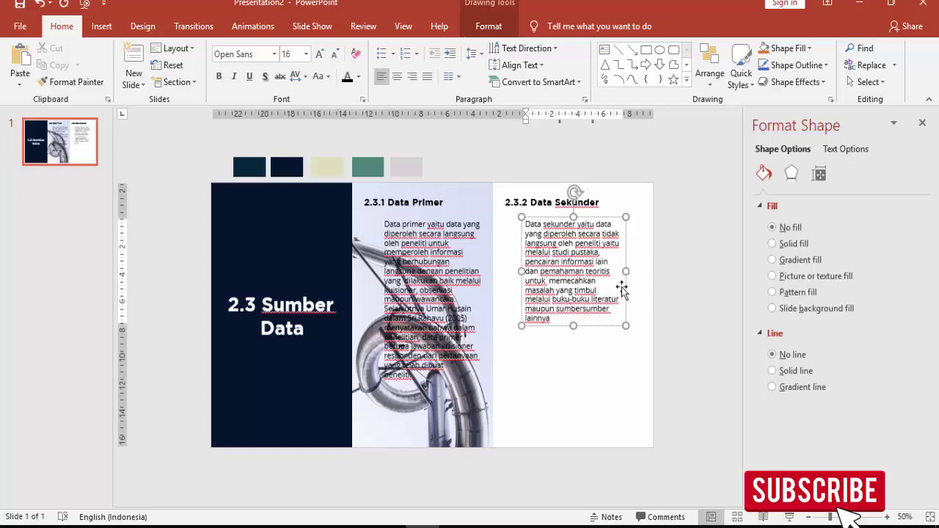
ctrl+scroll(621, 290, up, 3)
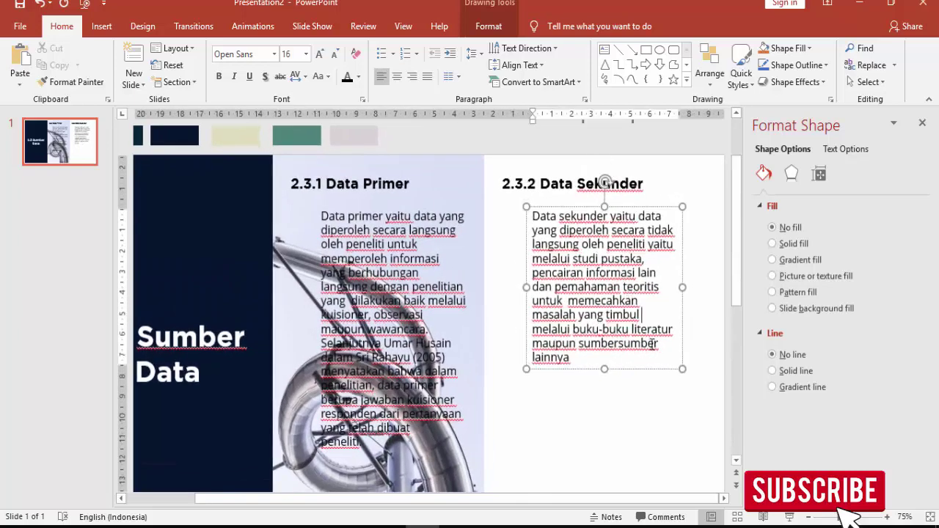
click(672, 316)
drag(591, 206, 598, 207)
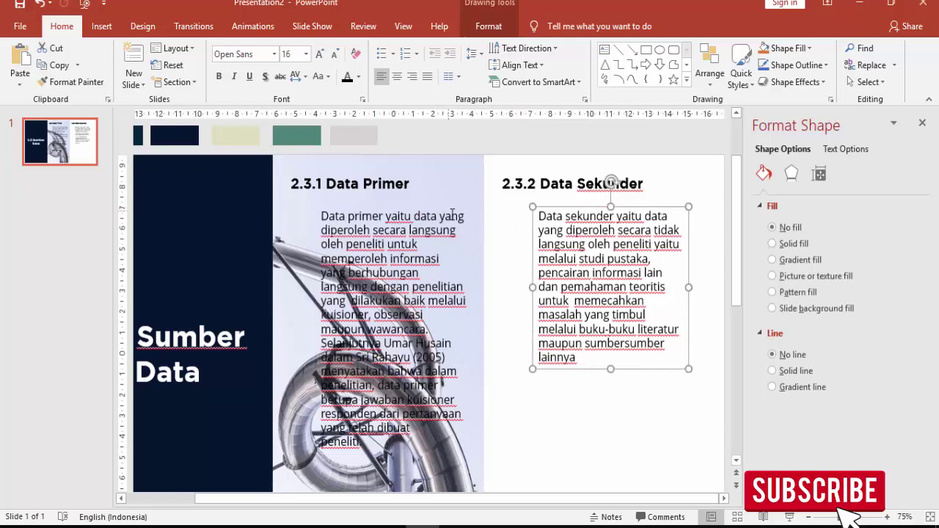
ctrl+scroll(503, 369, down, 1)
ctrl+scroll(503, 369, down, 3)
Preview the slide, then lower the Data Primer and Data Sekunder blocks to the same level
click(505, 360)
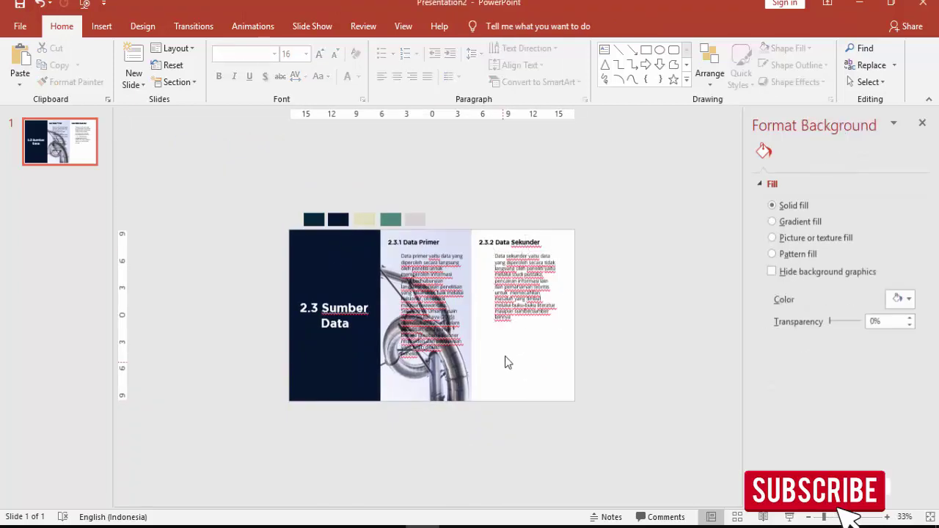
ctrl+scroll(504, 355, up, 2)
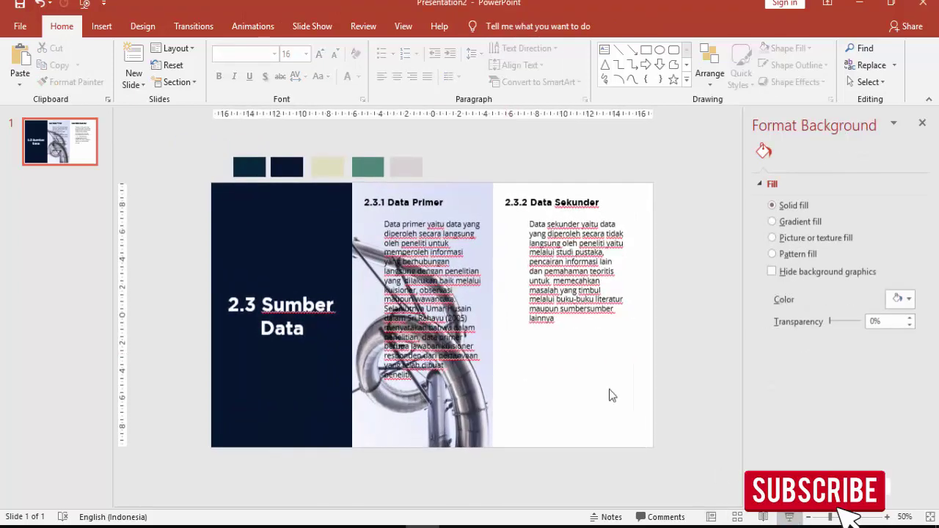
key(F5)
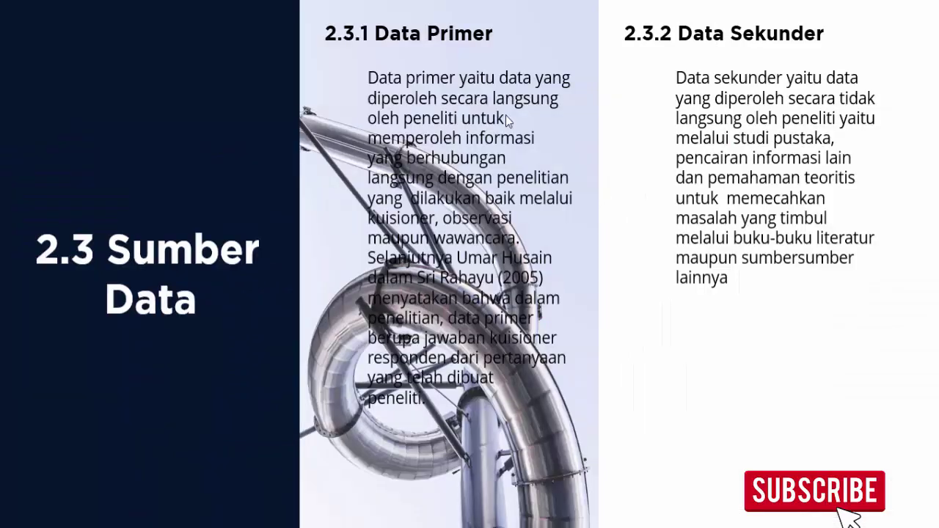
key(Escape)
click(414, 201)
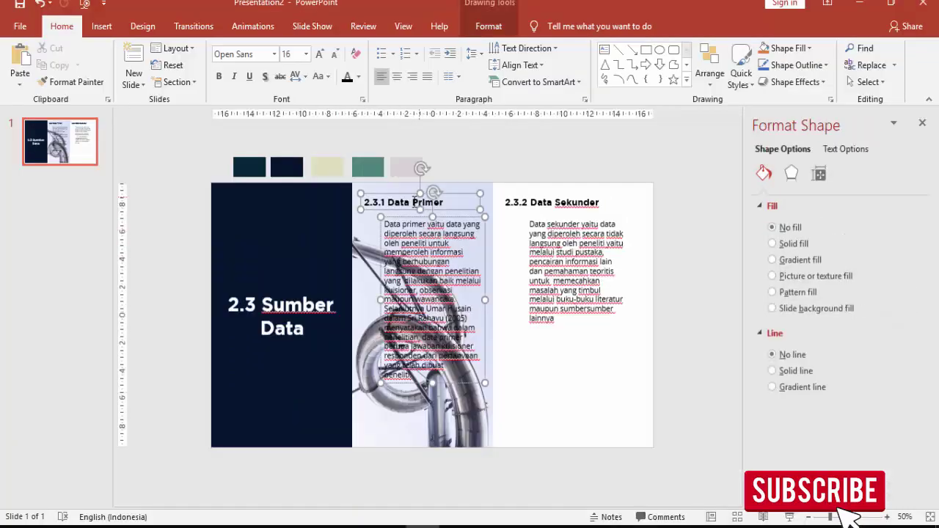
drag(411, 195, 411, 213)
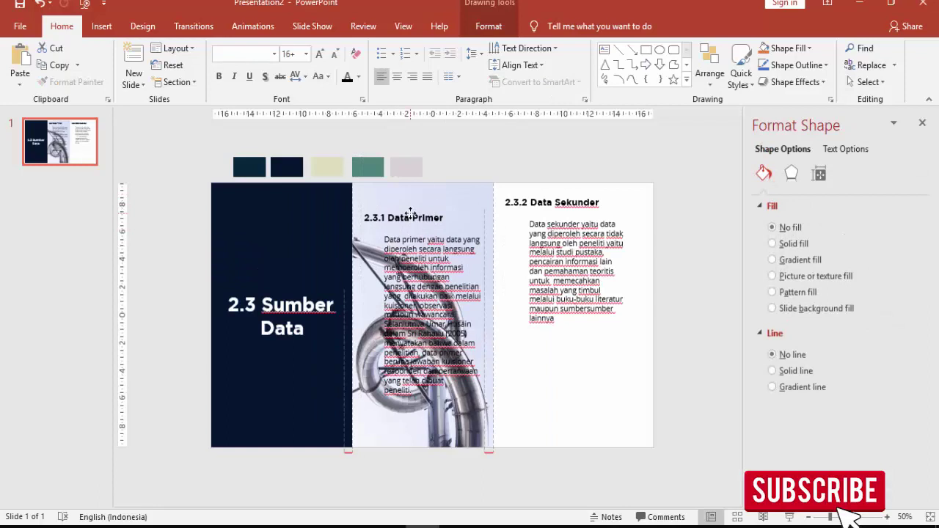
drag(547, 195, 547, 210)
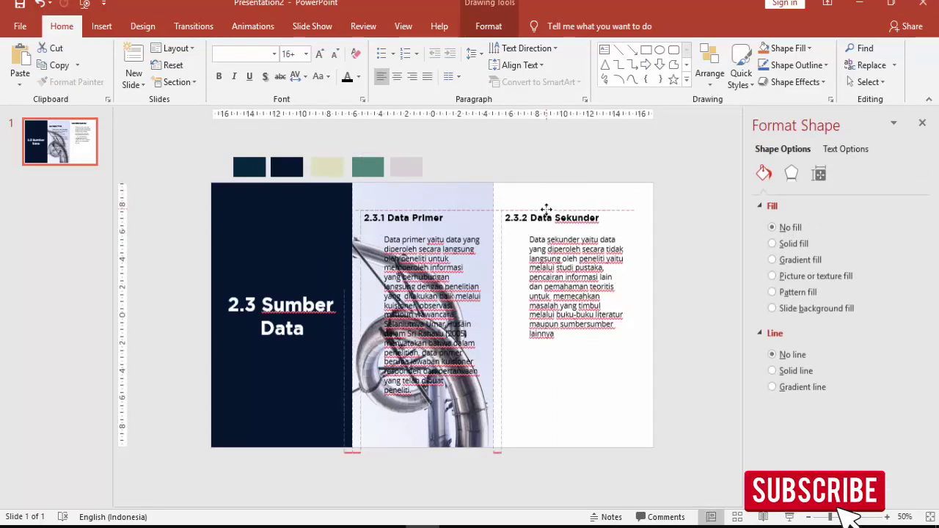
click(578, 394)
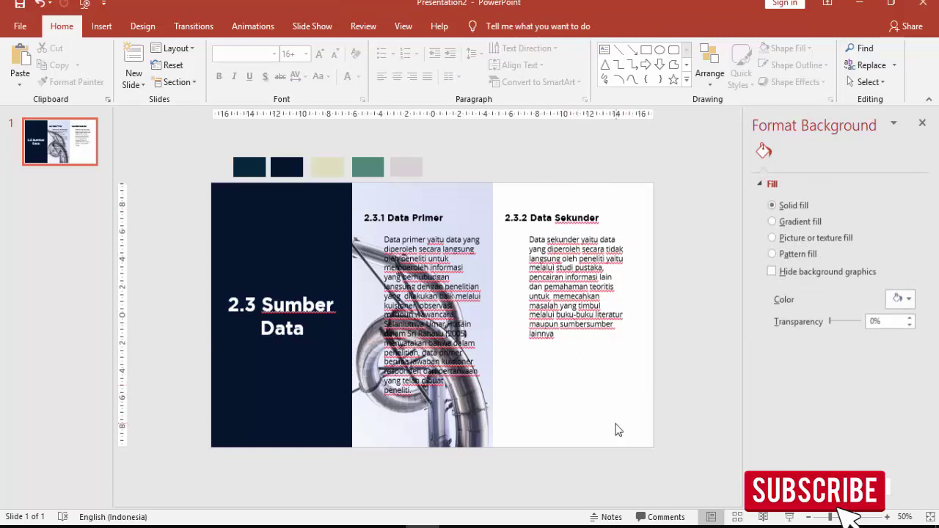
Insert a new slide 2 and delete its title and content placeholders
right_click(58, 186)
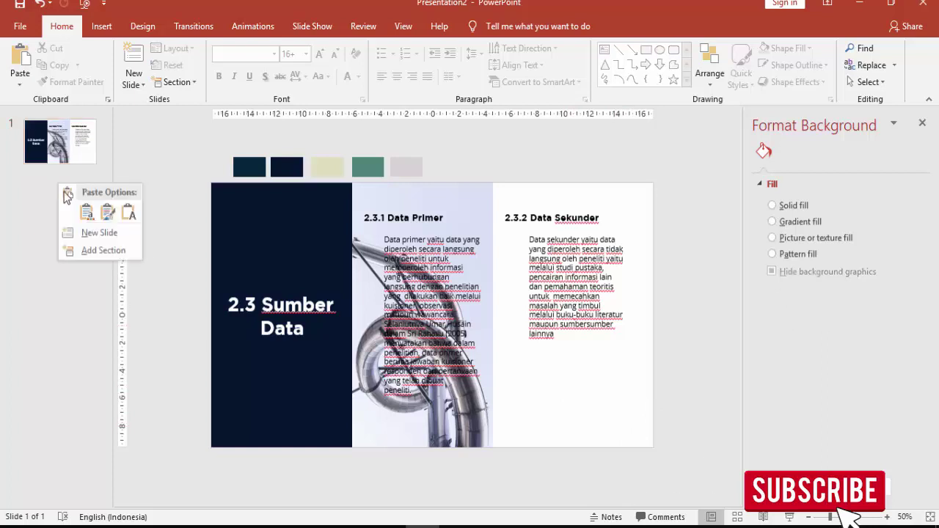
click(104, 237)
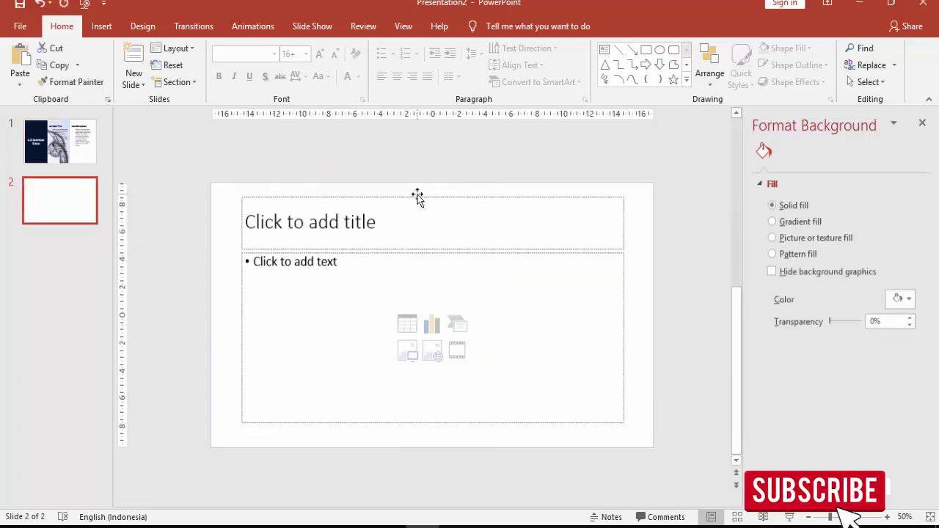
click(416, 197)
key(Delete)
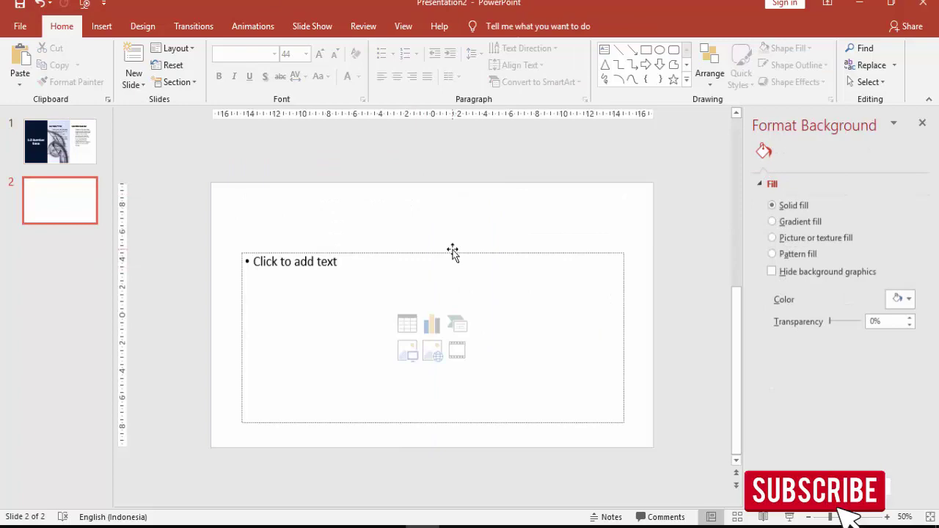
click(452, 251)
key(Delete)
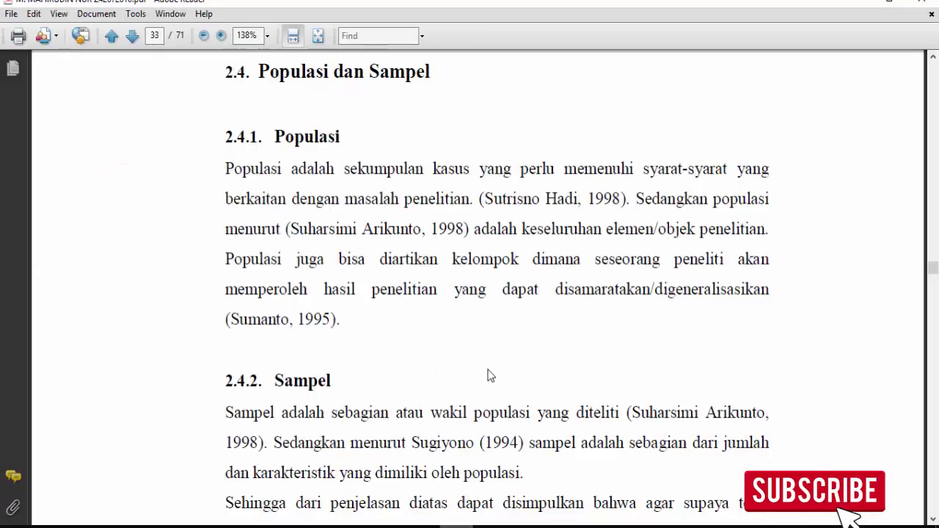
scroll(356, 151, up, 1)
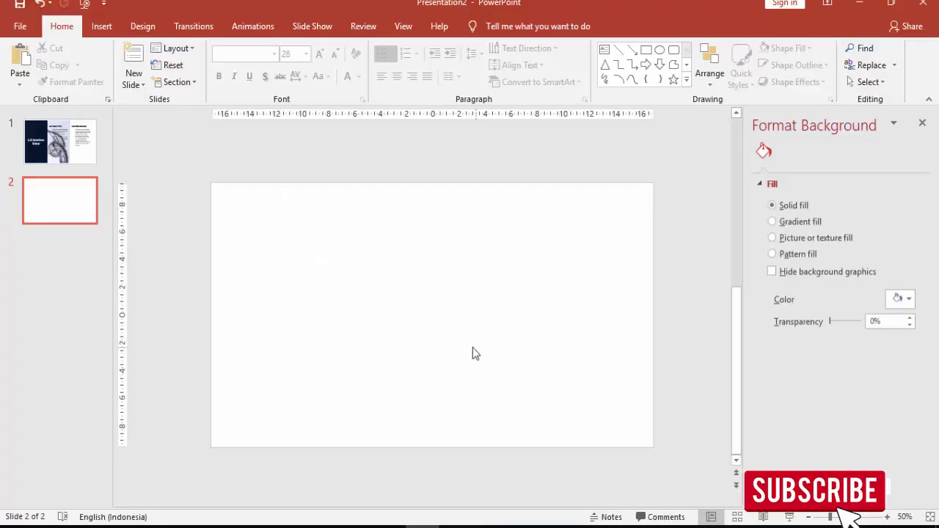
click(102, 26)
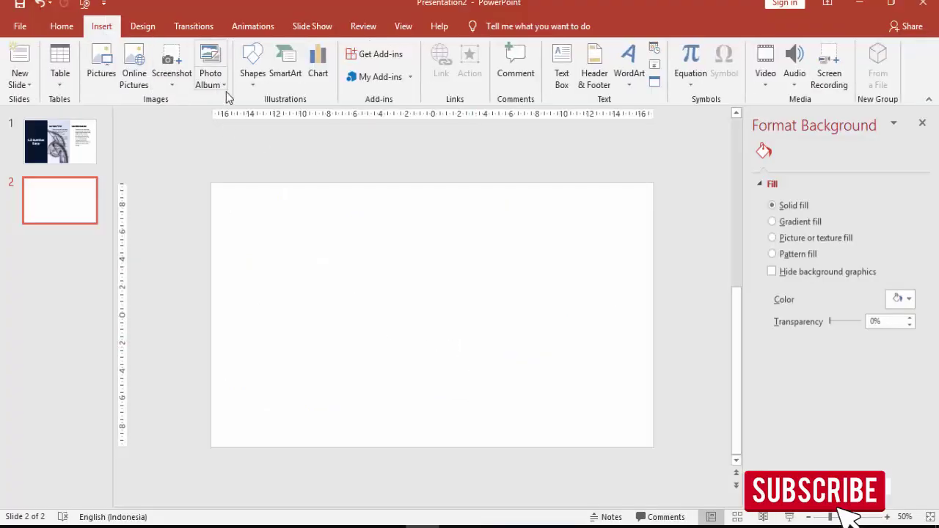
Draw a rectangle from the slide's top-left corner and place a second one against its bottom edge
click(253, 65)
click(261, 118)
mouse_move(212, 186)
mouse_down()
mouse_move(398, 292)
mouse_move(442, 366)
mouse_up()
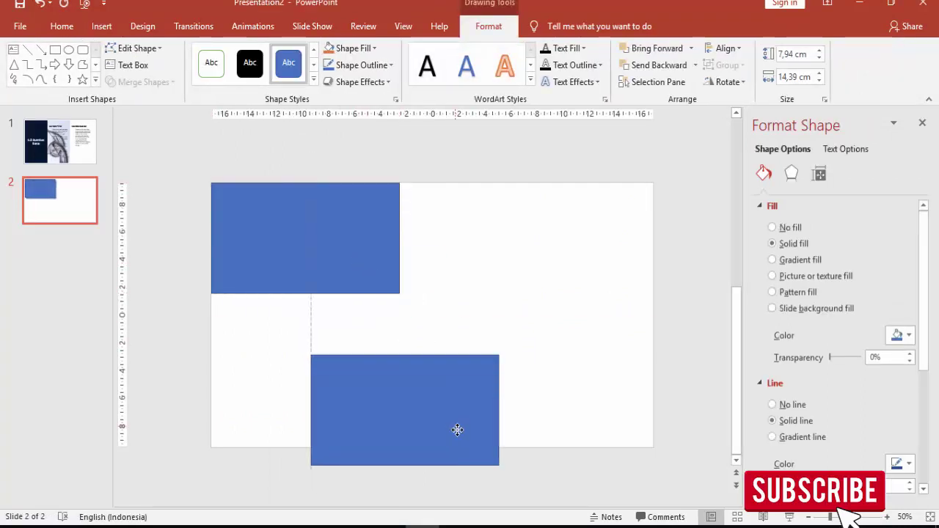
drag(442, 365, 442, 364)
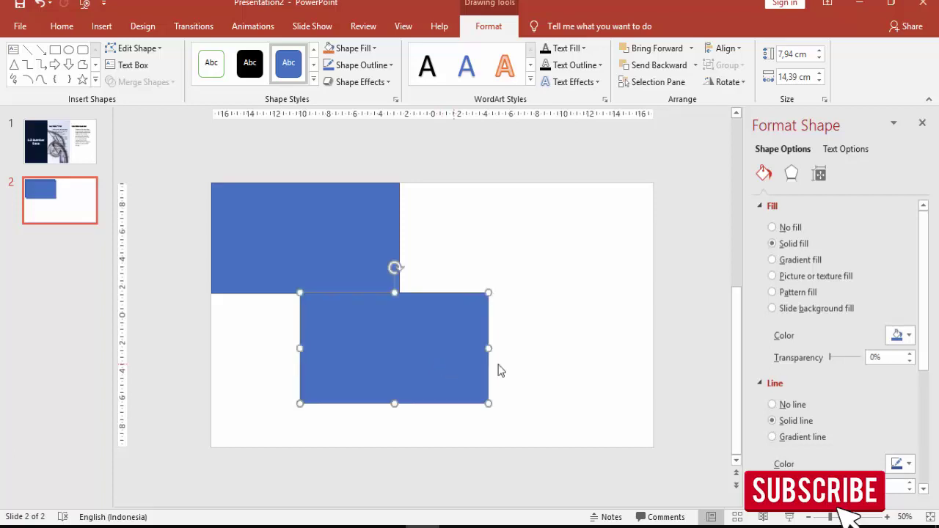
Set both rectangles' outlines to No line and switch the upper one to picture fill
click(283, 204)
click(782, 405)
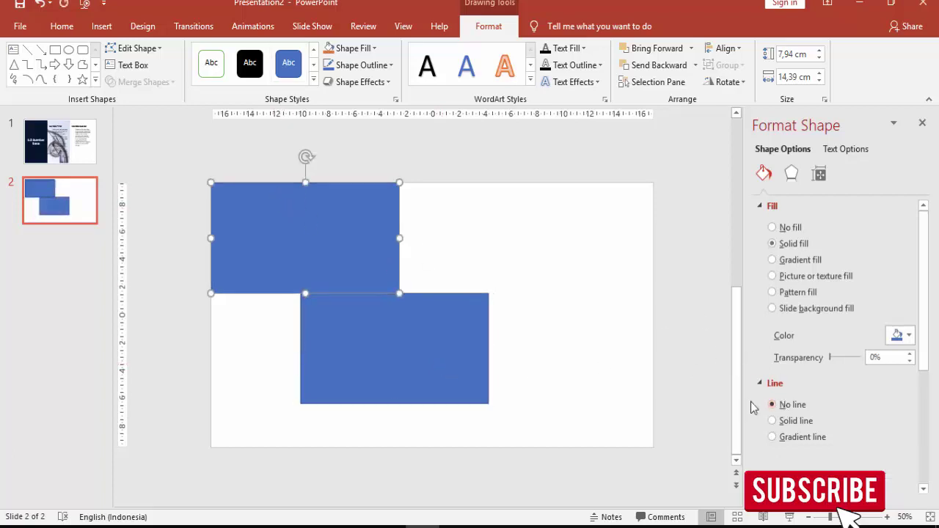
click(476, 346)
click(767, 405)
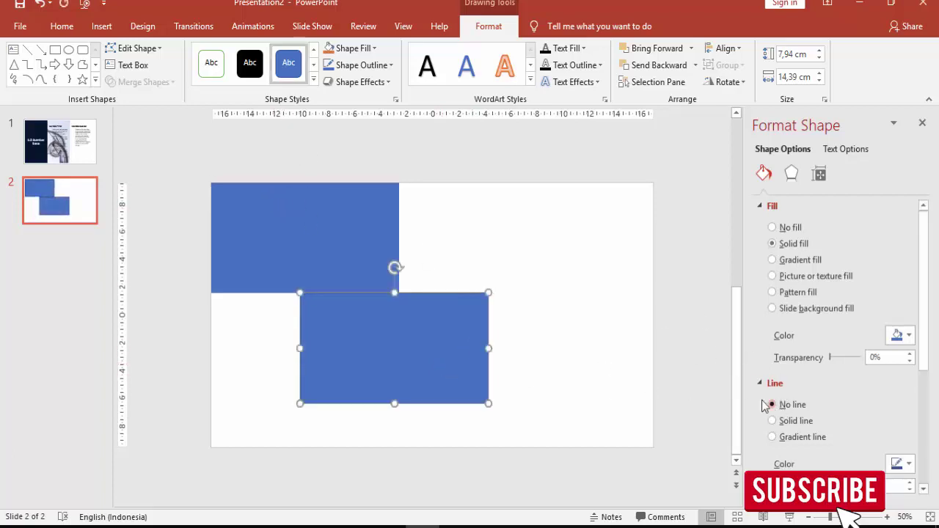
click(347, 241)
click(785, 276)
Fill the upper rectangle with the city building photo pexels-photo-534219
click(792, 352)
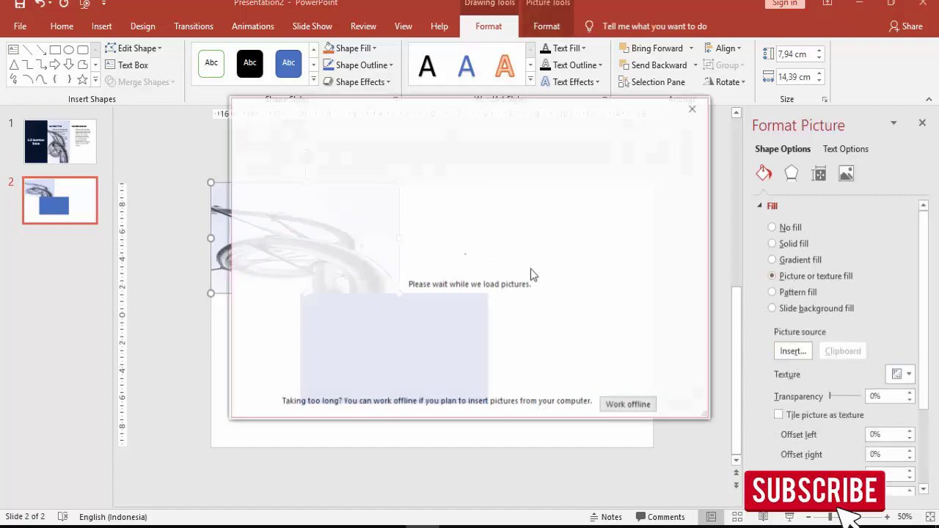
click(367, 192)
scroll(315, 204, down, 5)
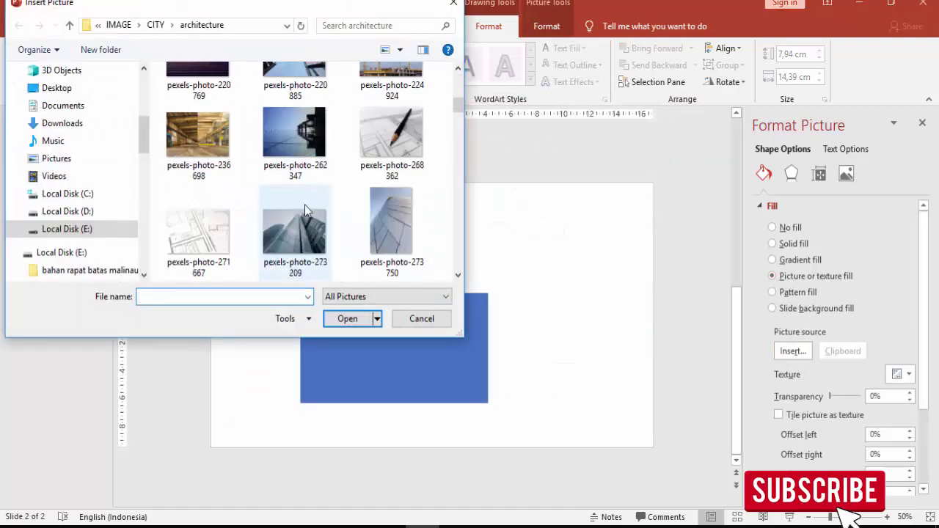
scroll(304, 203, down, 3)
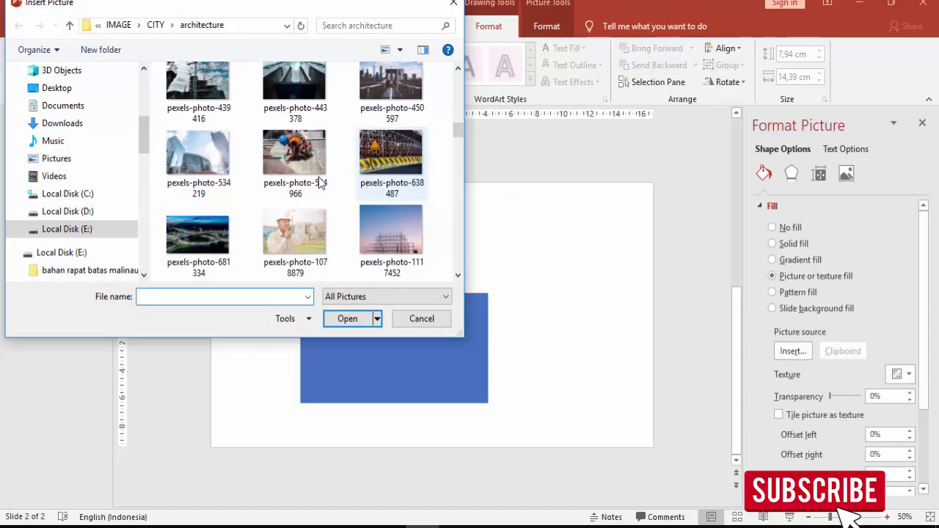
click(200, 166)
click(345, 319)
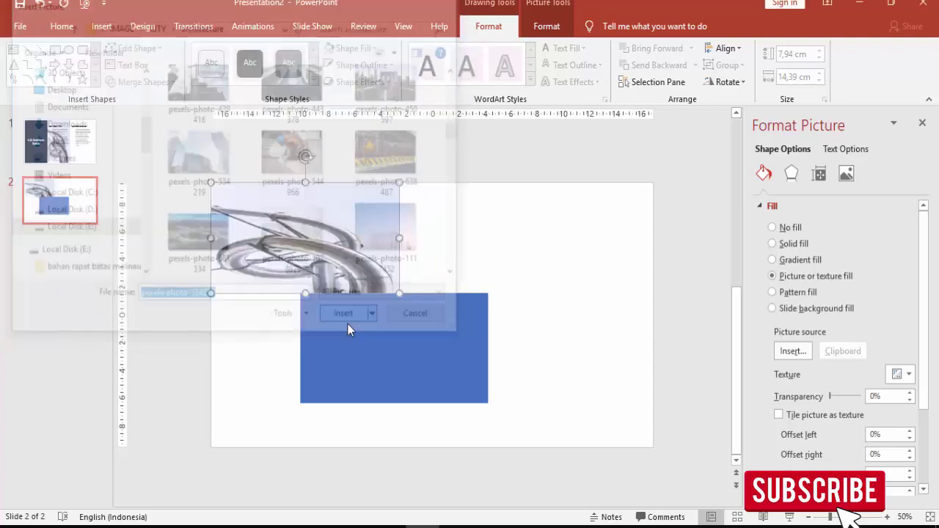
Fill the lower rectangle with the bridge photo pexels-photo-356871 from the architecture folder
click(795, 275)
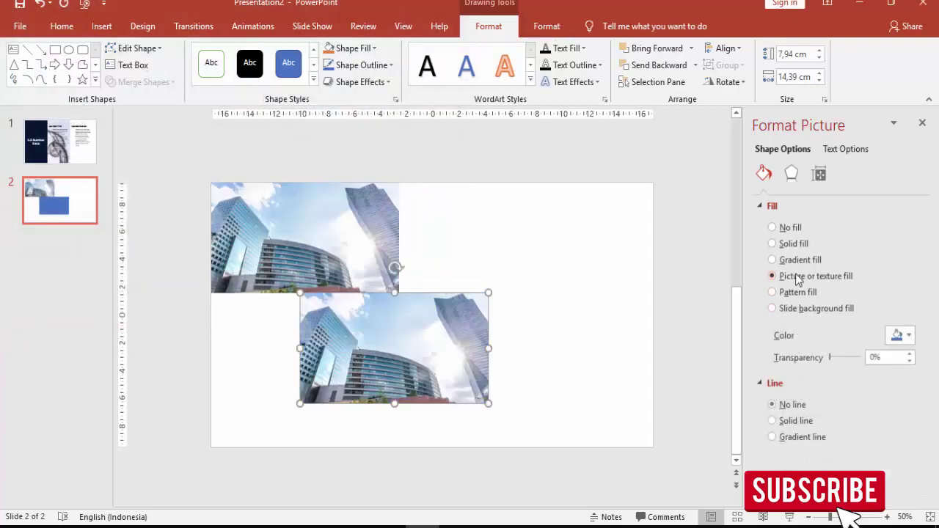
click(792, 350)
click(347, 184)
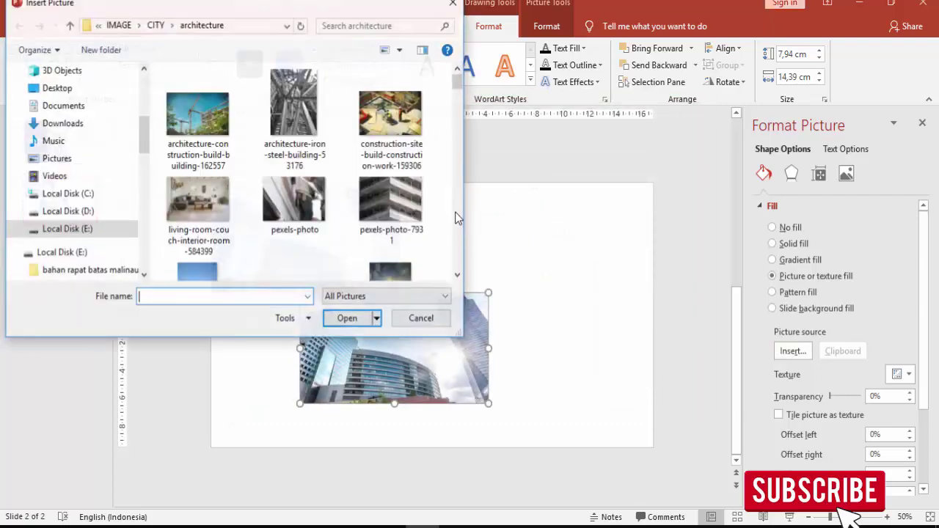
scroll(430, 199, down, 2)
scroll(430, 185, down, 3)
scroll(430, 186, down, 1)
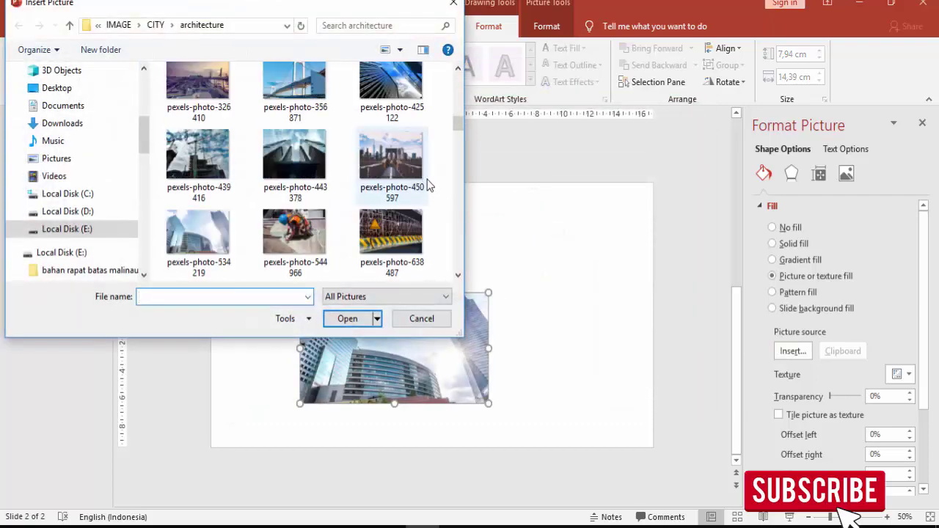
click(391, 91)
click(294, 92)
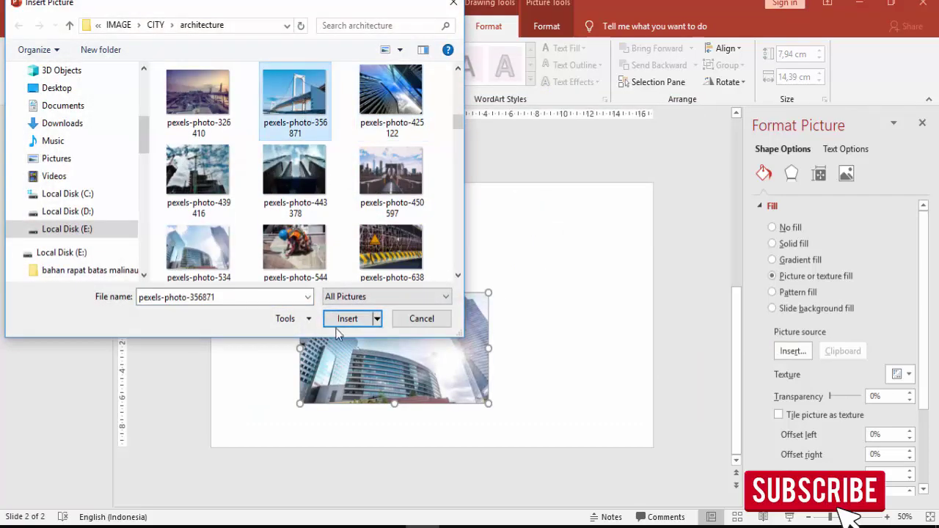
click(345, 319)
click(539, 300)
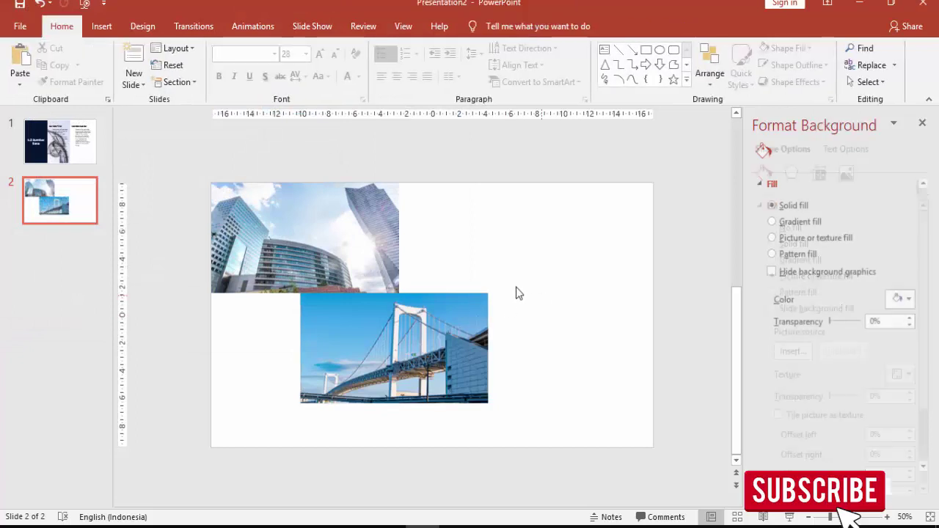
Paste slide 1's '2.3 Sumber Data' title onto slide 2's upper right, widened and coloured black
click(60, 141)
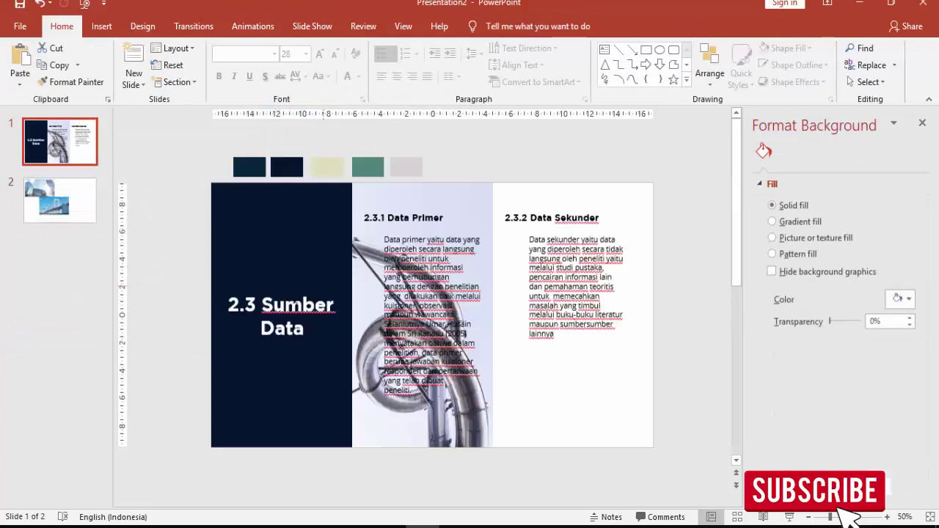
click(279, 288)
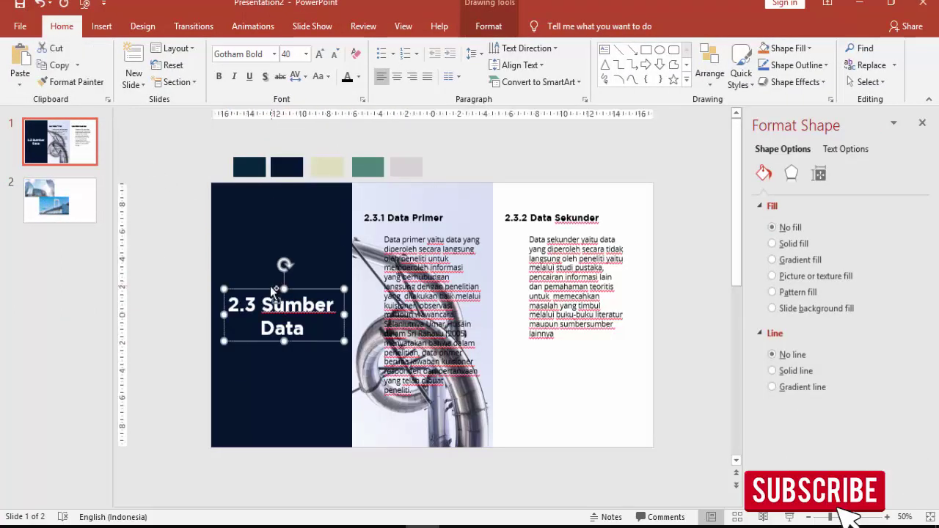
click(80, 218)
key(ctrl+v)
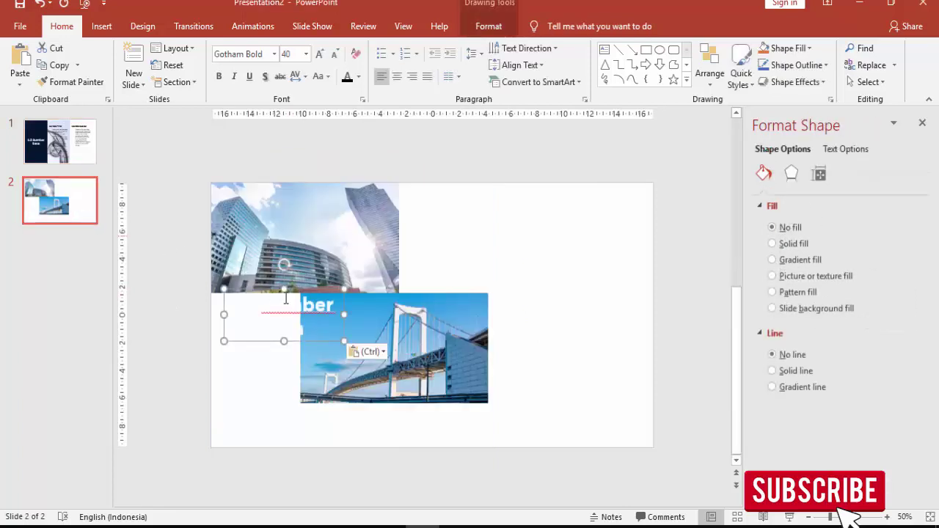
drag(275, 289, 478, 200)
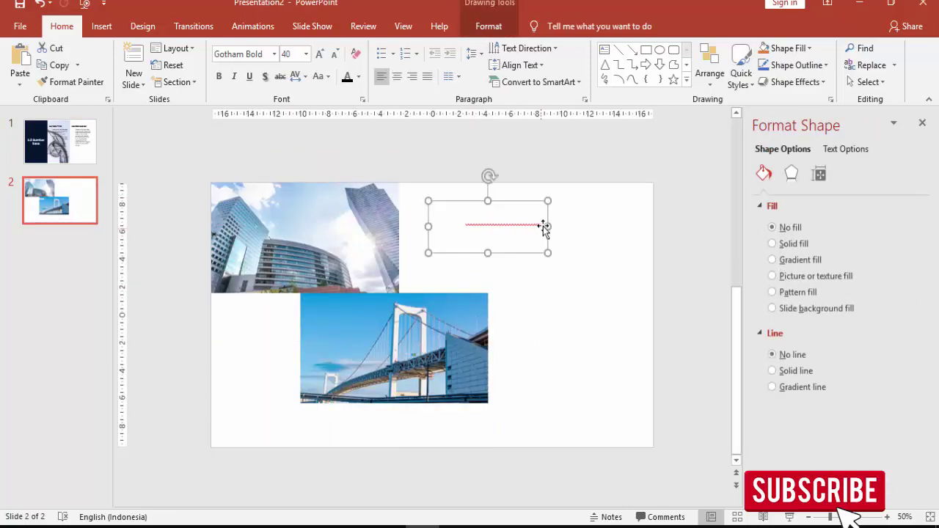
drag(633, 227, 640, 227)
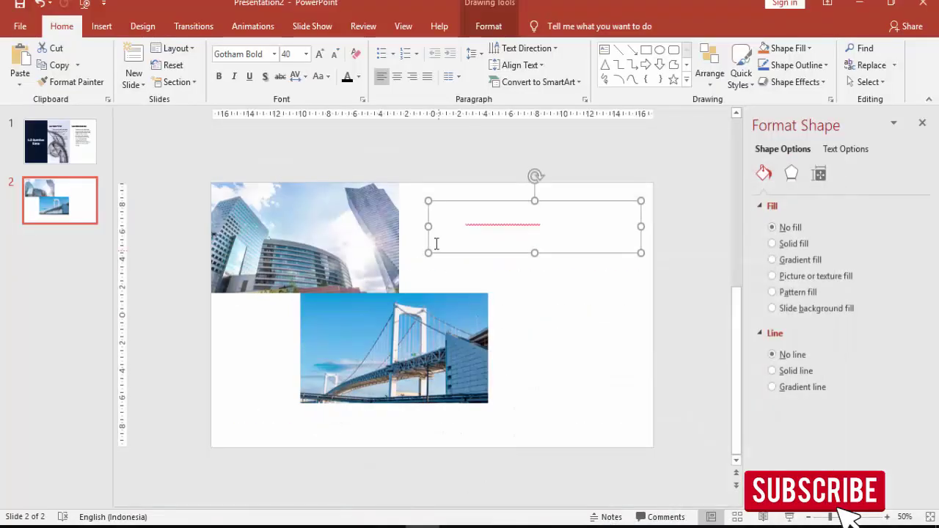
click(347, 76)
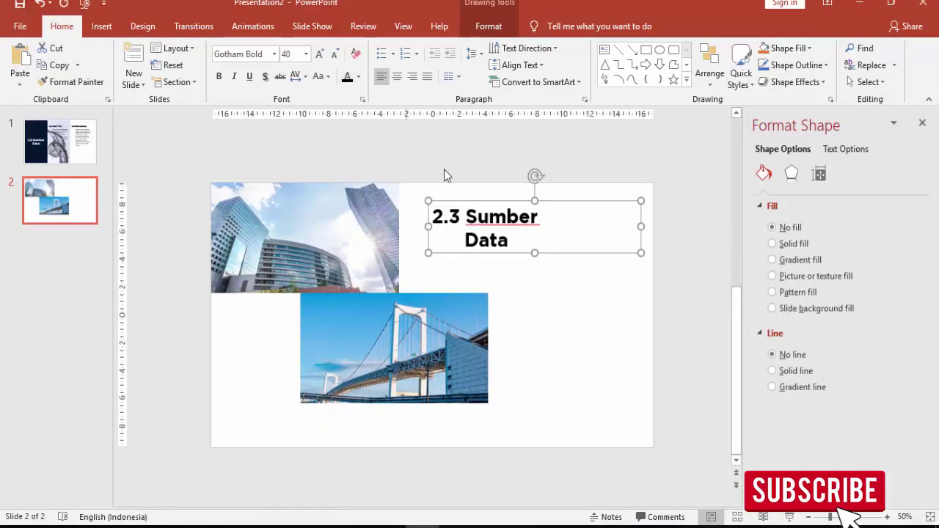
Retype the pasted title as '2.4 Populasi 7 Sample'
click(461, 215)
key(BackSpace)
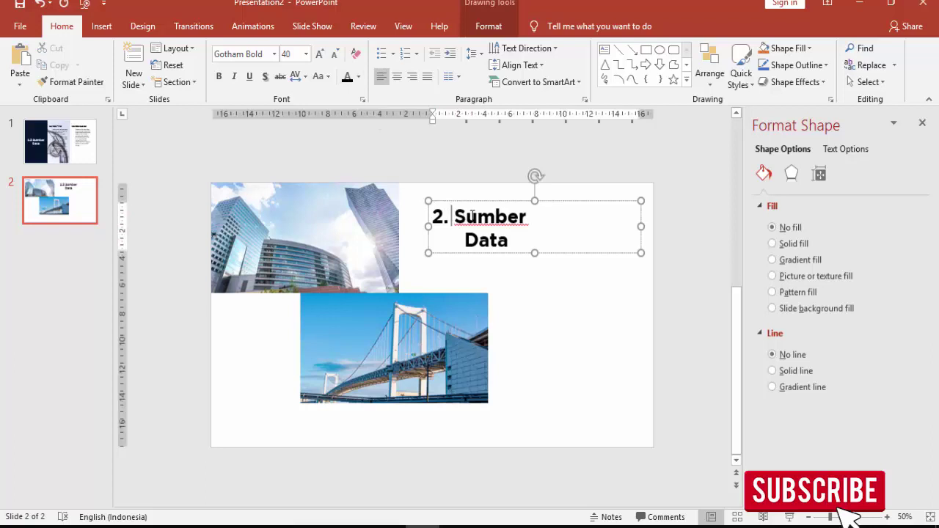
text(4)
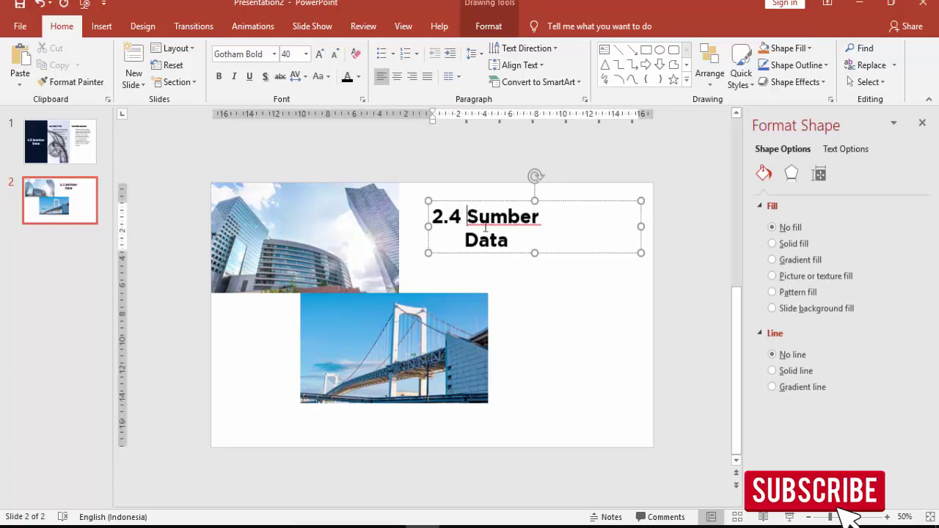
drag(484, 228, 512, 241)
text(Popu)
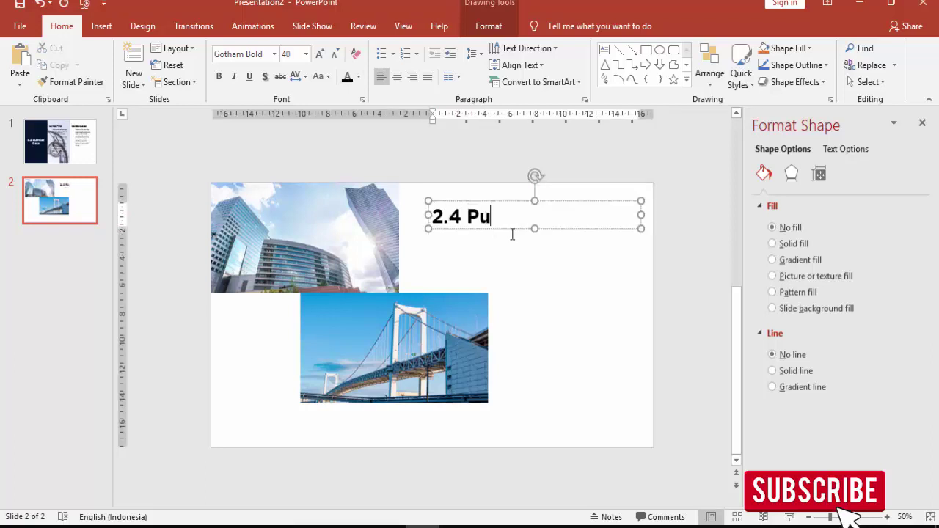
text(lasi )
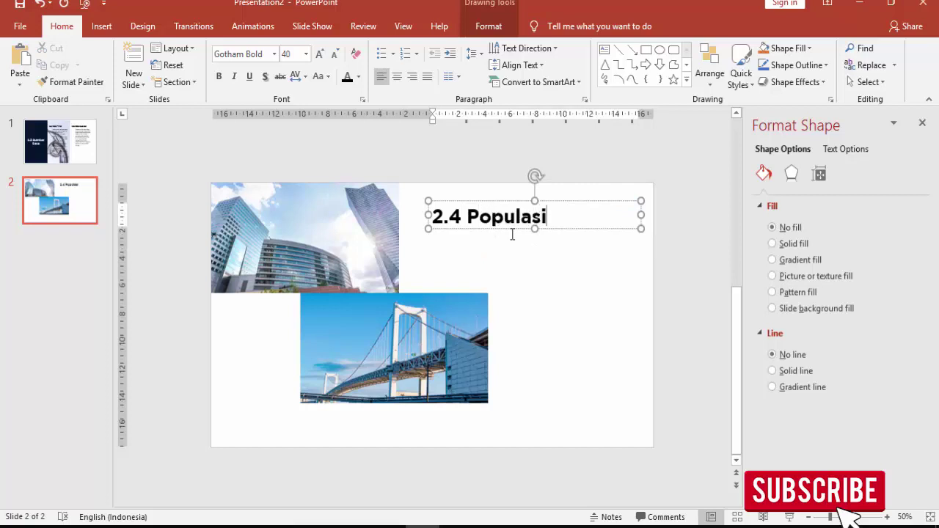
text(7 Sam)
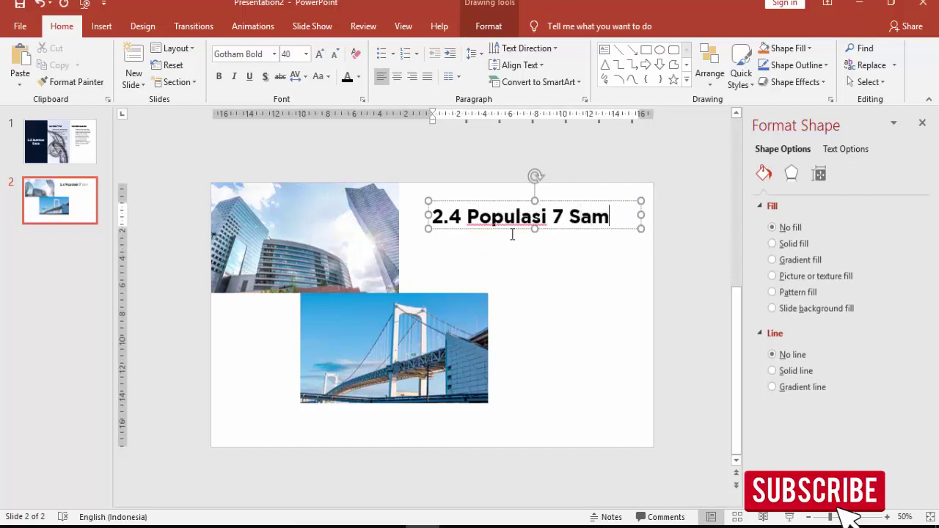
text(ple)
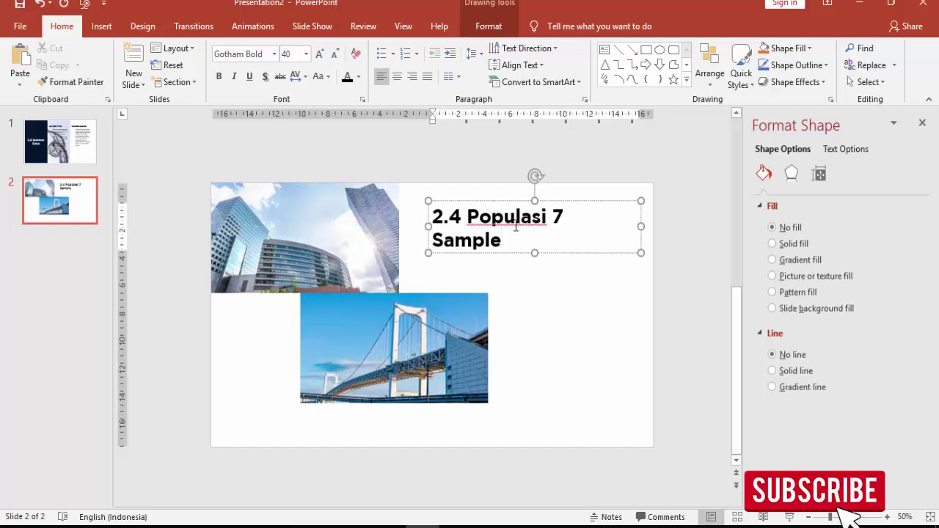
Nudge the title box and correct its text to '2.4 Populasi & Sampel'
drag(481, 201, 465, 195)
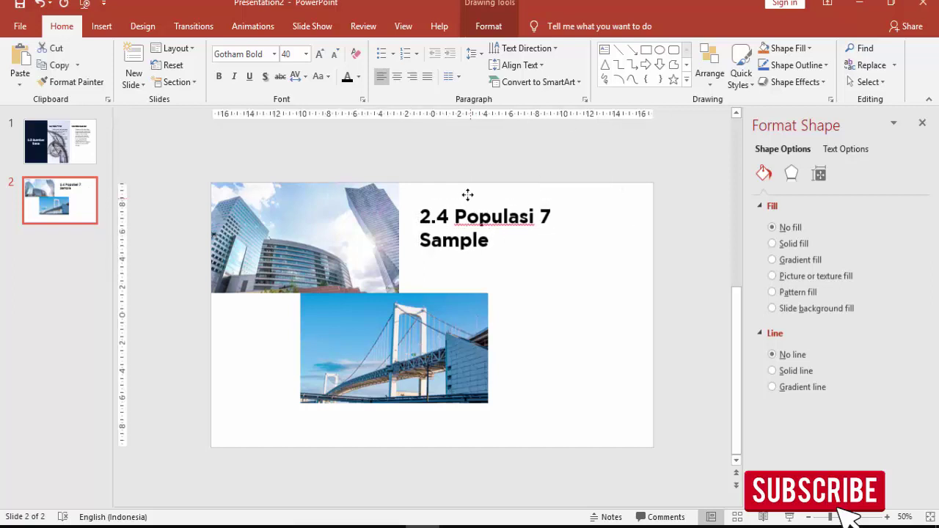
click(492, 235)
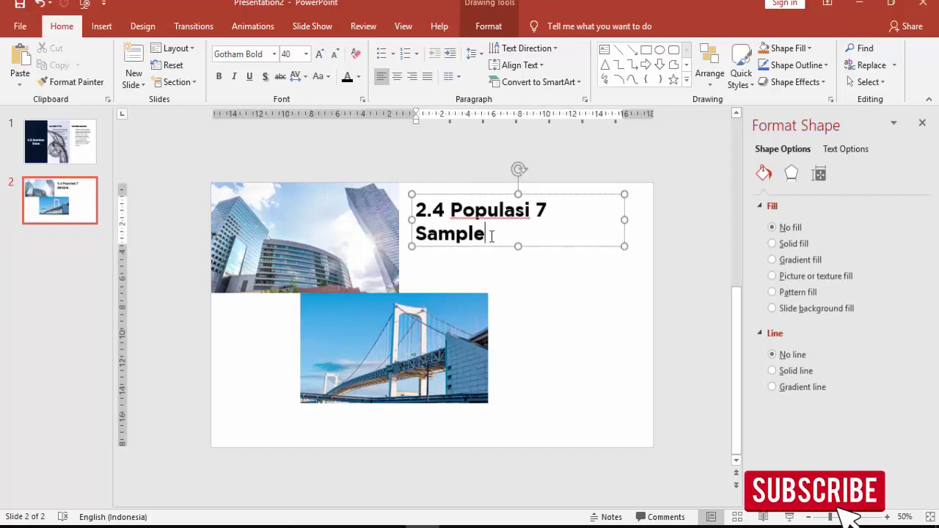
key(BackSpace)
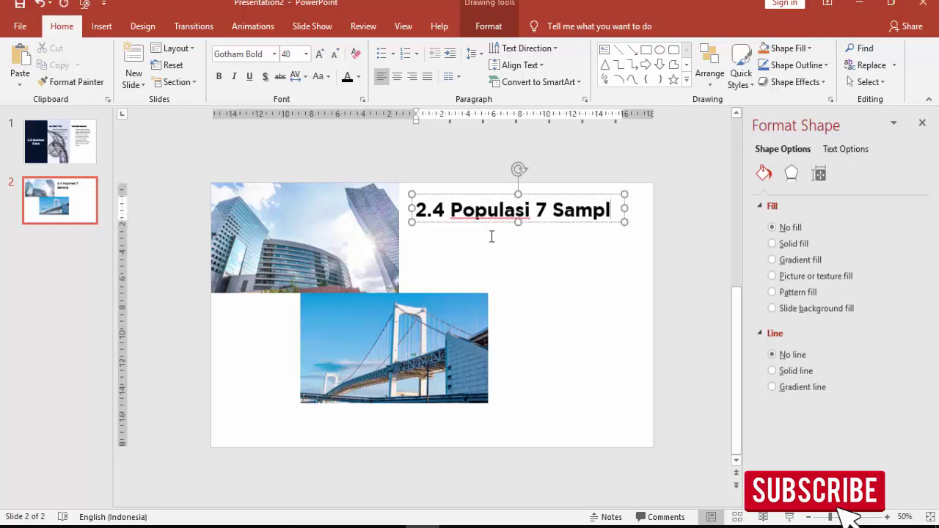
text(el)
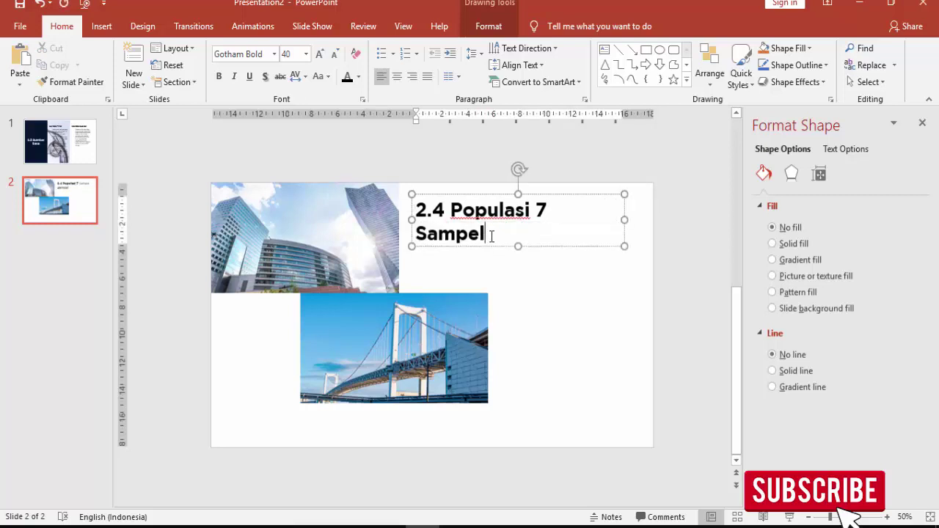
double_click(547, 211)
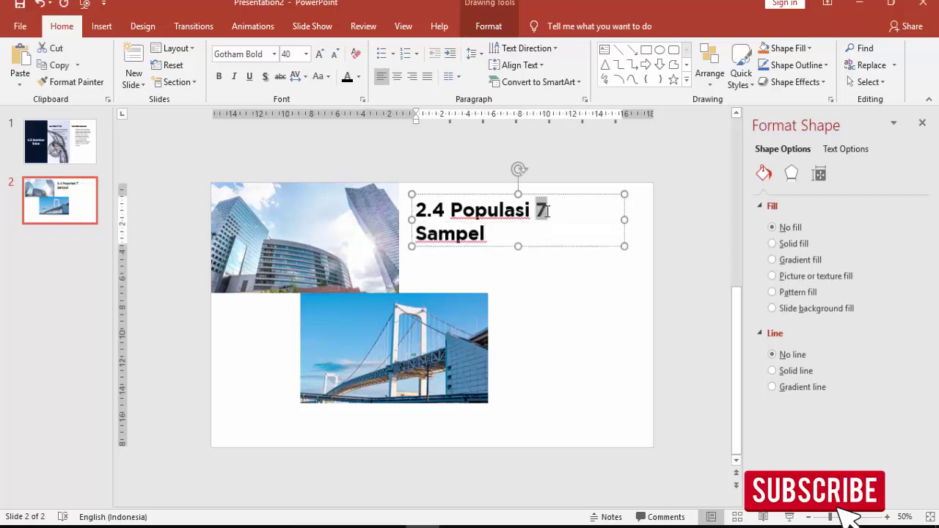
text(&)
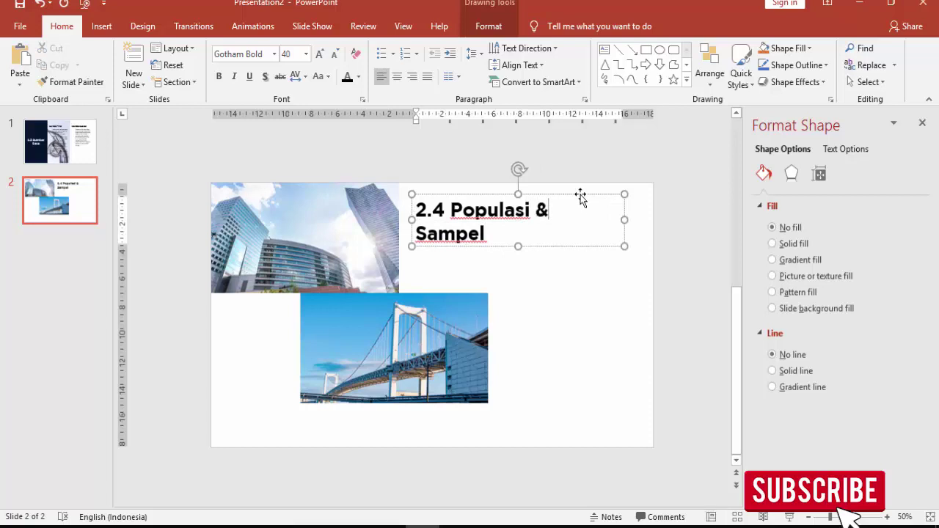
Set the title's font size to 36
click(583, 195)
click(306, 54)
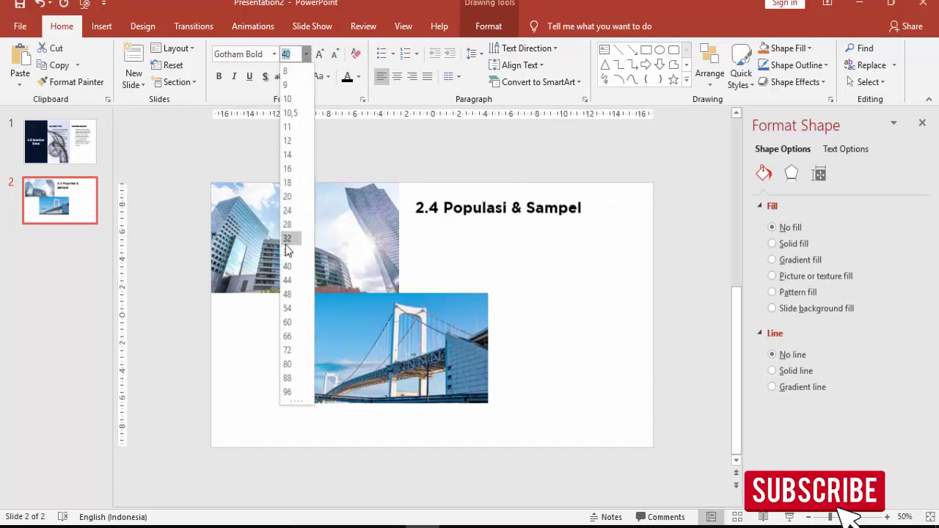
click(287, 251)
click(609, 242)
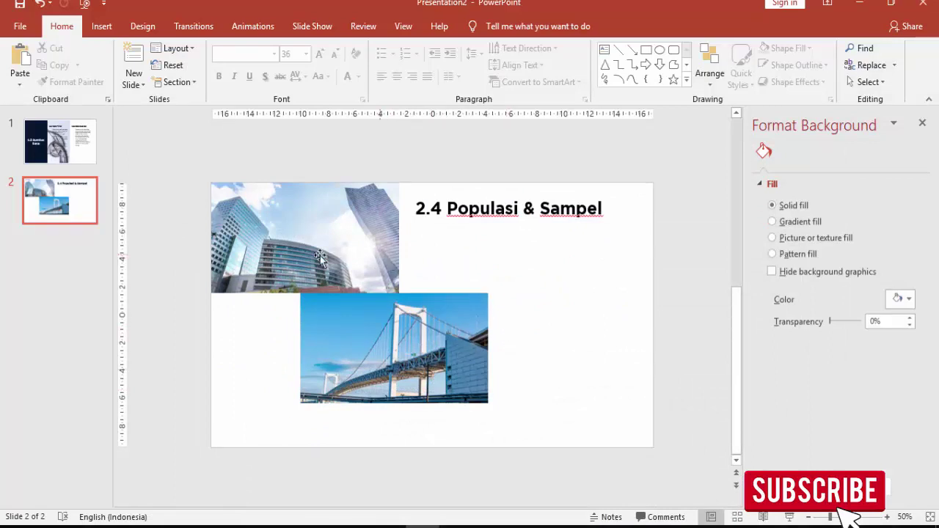
Paste a copy of the 2.4 Populasi & Sampel title just below the original
click(101, 25)
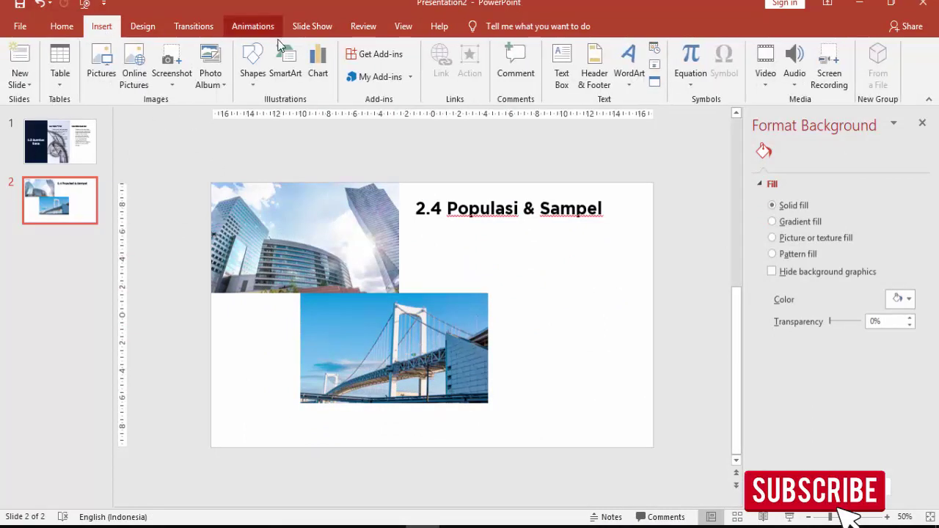
click(441, 195)
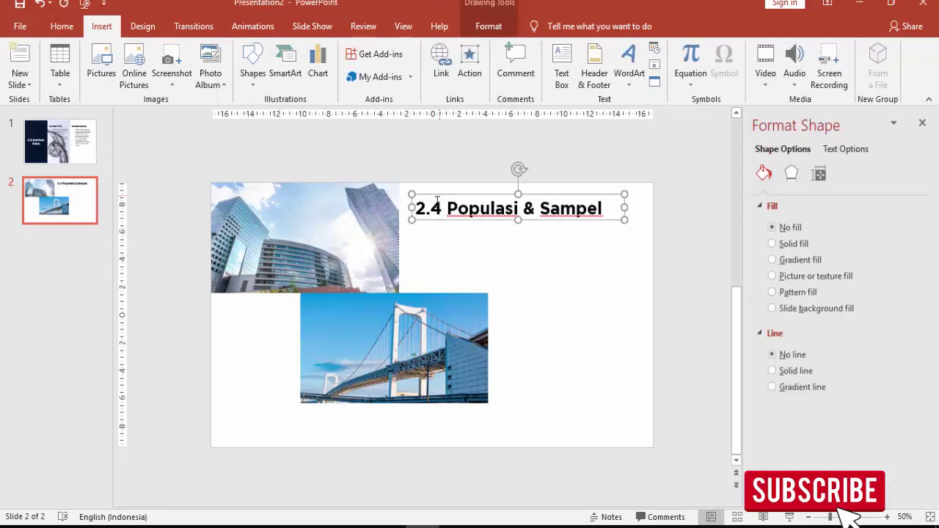
key(ctrl+c)
key(ctrl+v)
drag(482, 199, 486, 242)
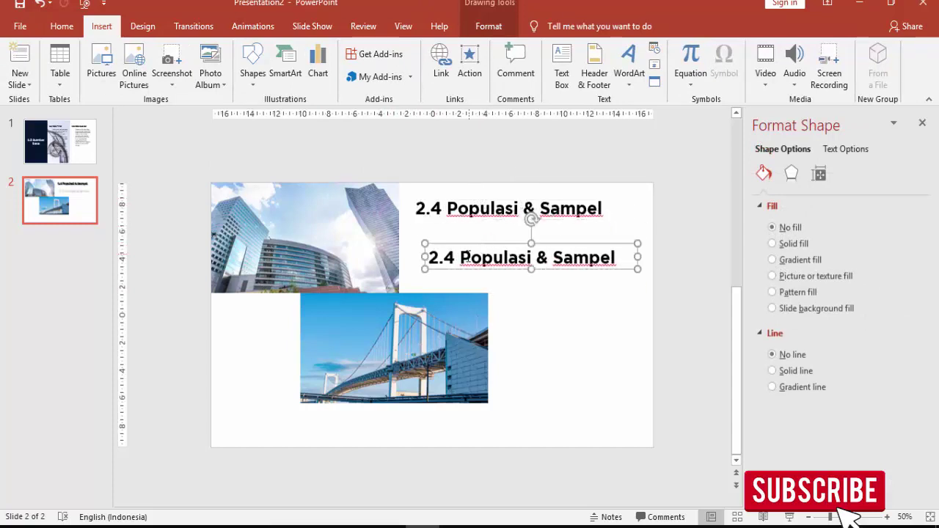
Edit the copy to read '2.4.1' and narrow its box to fit the text
click(465, 255)
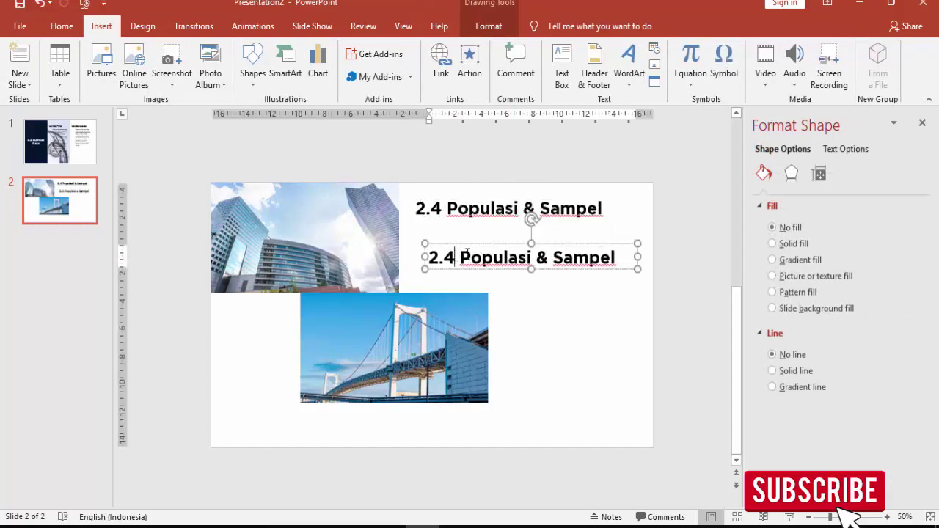
text(.1)
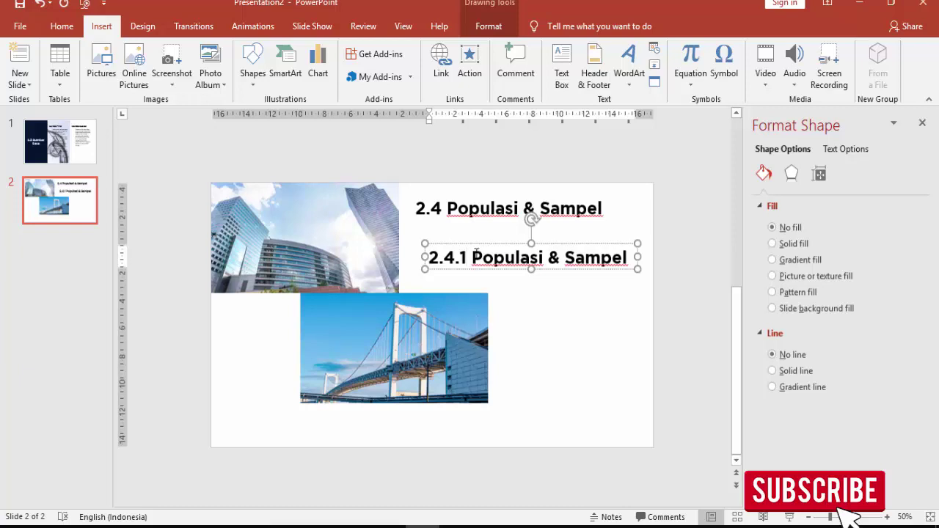
drag(476, 252, 635, 254)
key(BackSpace)
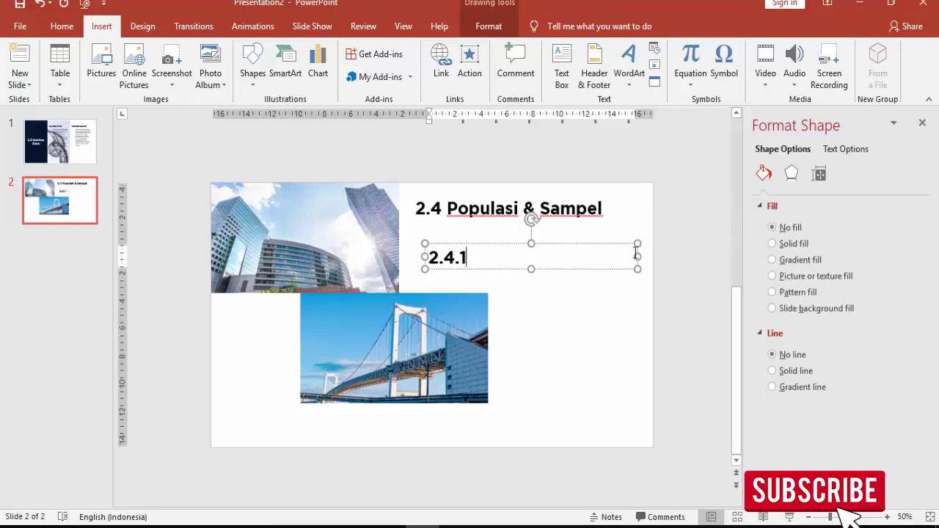
drag(636, 256, 488, 266)
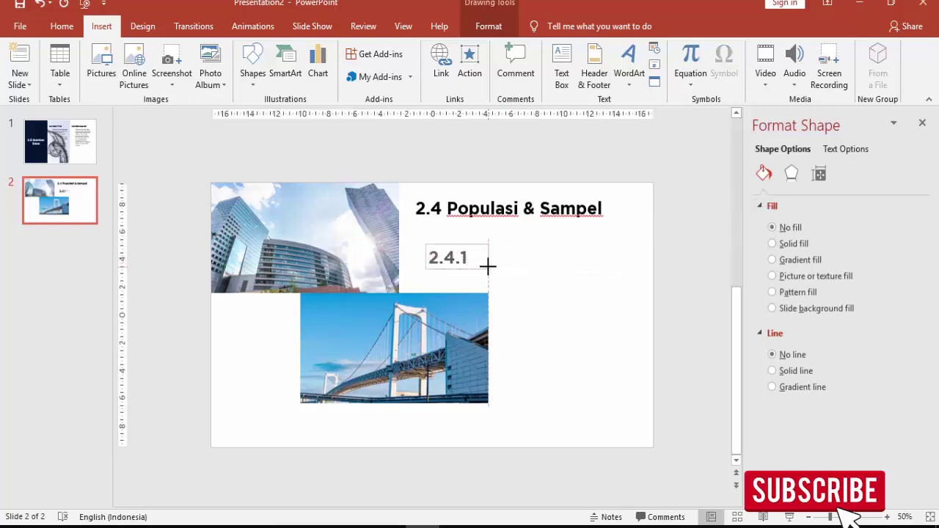
click(62, 26)
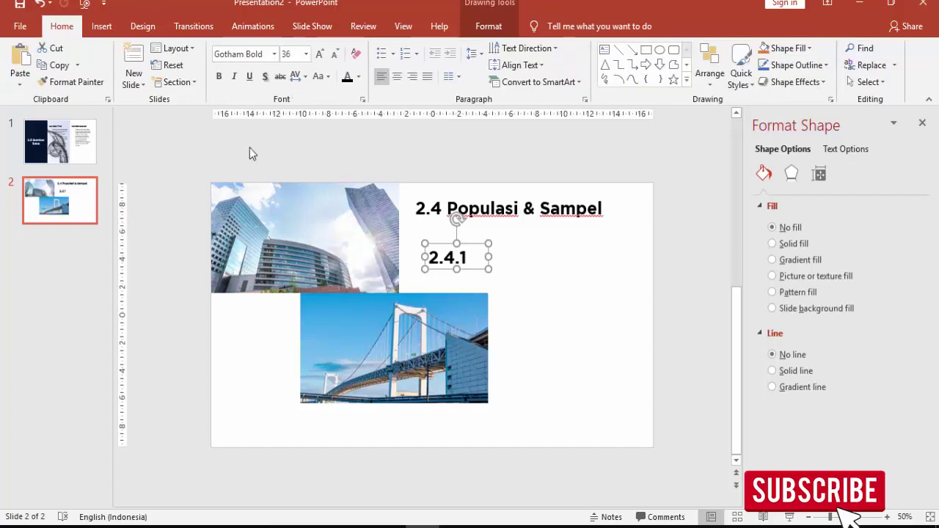
scroll(293, 157, up, 2)
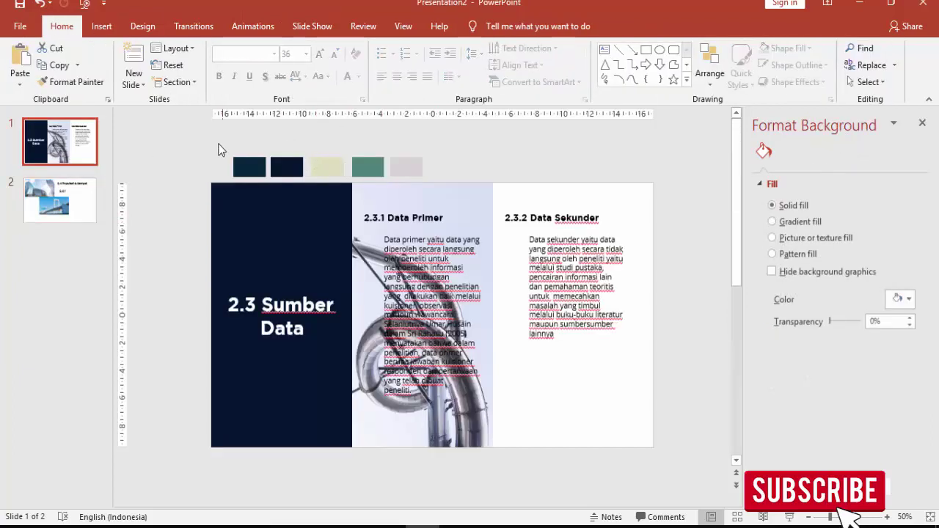
Copy slide 1's five colour squares onto slide 2 and move the 2.4.1 heading beneath the building photo
drag(214, 137, 432, 182)
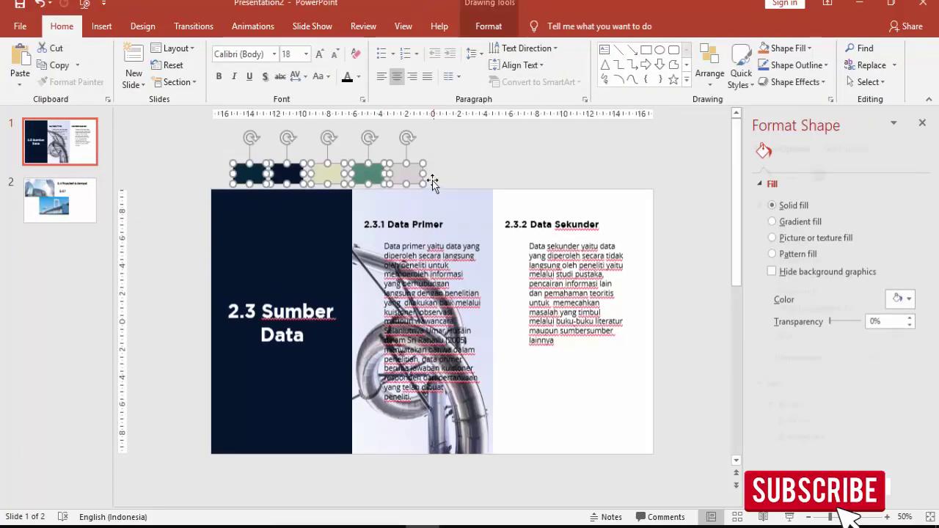
key(ctrl+c)
click(83, 203)
click(283, 159)
key(ctrl+v)
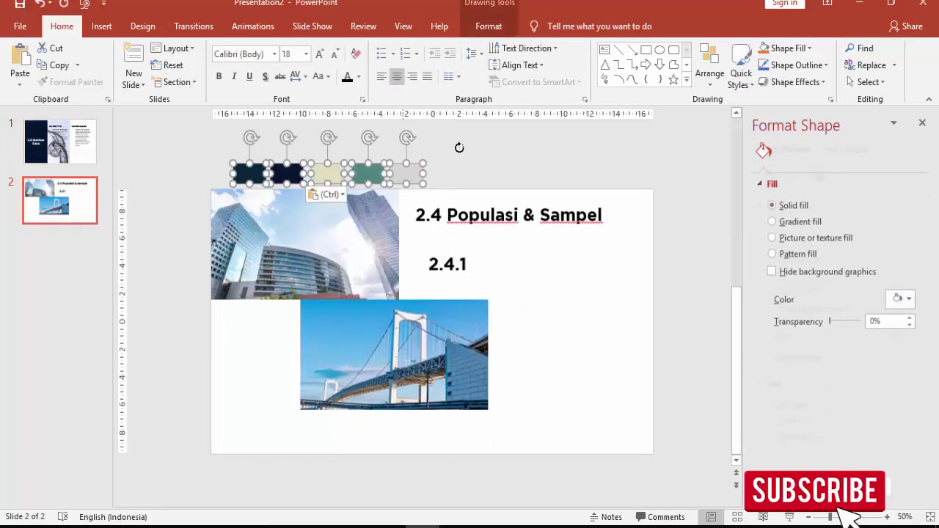
click(440, 260)
drag(440, 257, 231, 283)
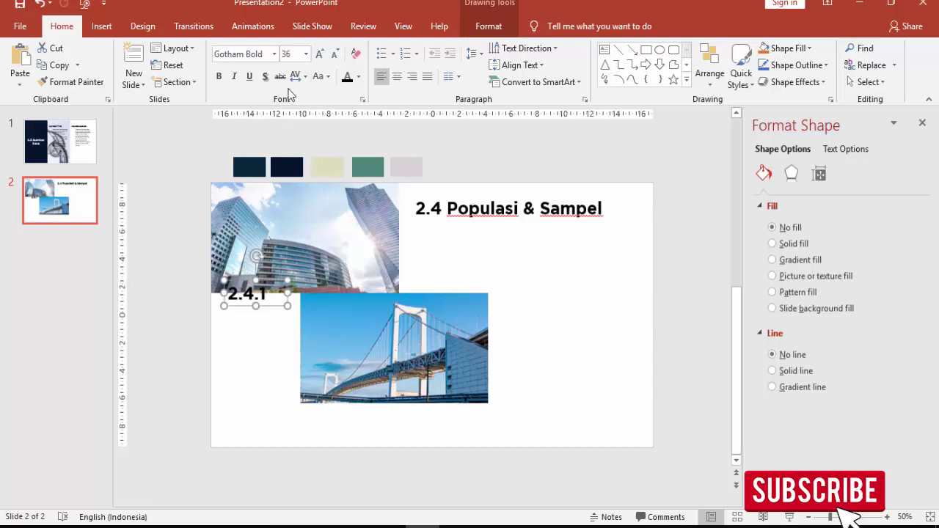
Make the 2.4.1 heading 48 pt and dark navy, eyedropping the palette swatch above the slide
click(307, 55)
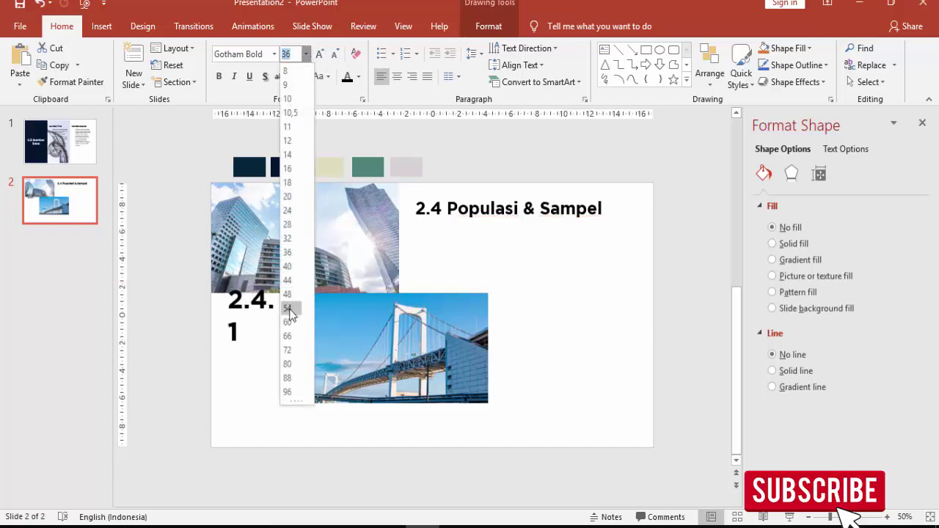
click(289, 295)
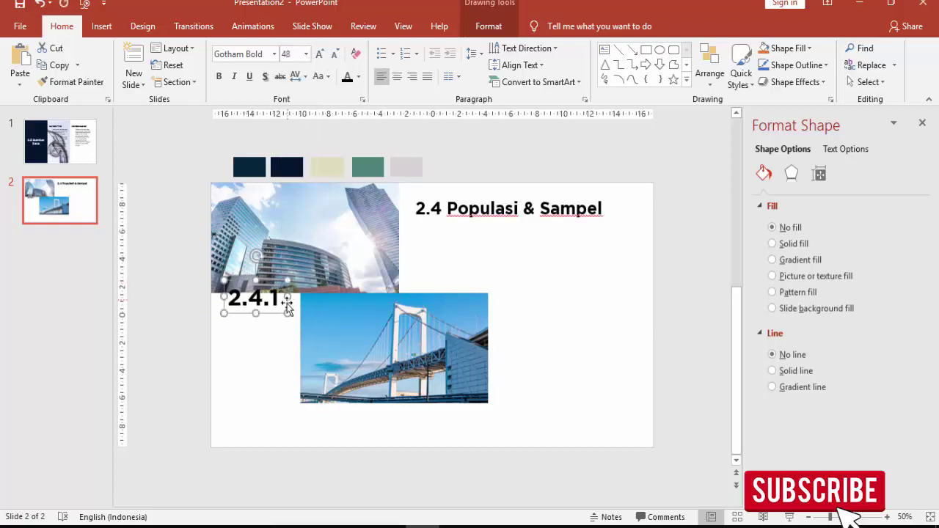
click(357, 76)
click(375, 254)
click(357, 77)
click(383, 253)
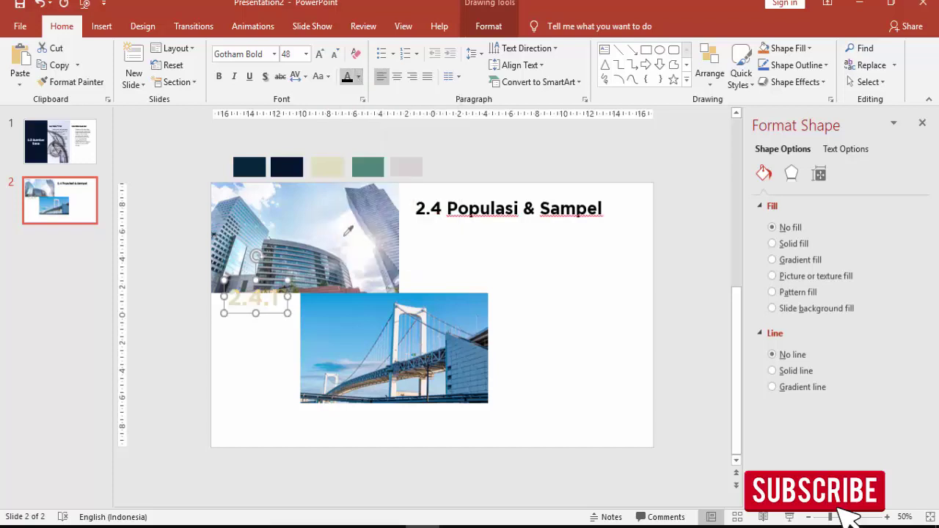
click(257, 163)
Duplicate the 2.4.1 heading below the bridge photo
click(268, 279)
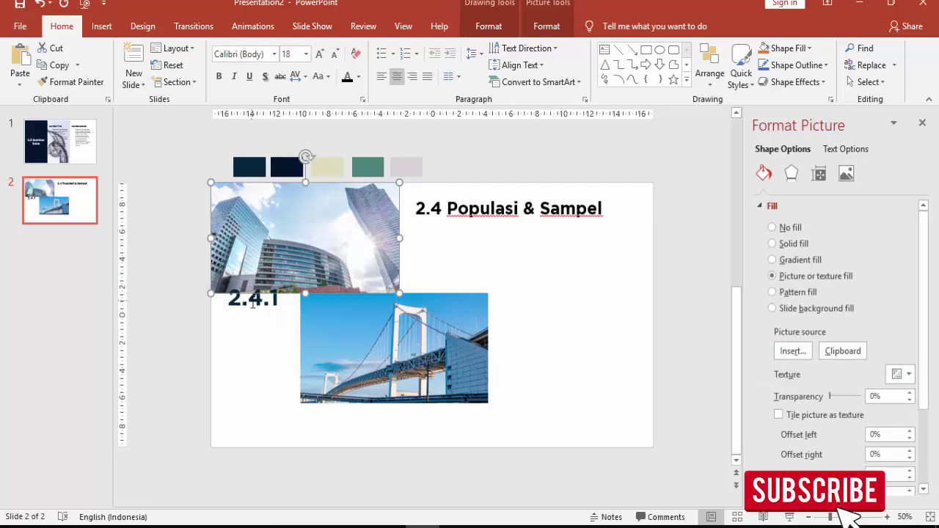
click(252, 302)
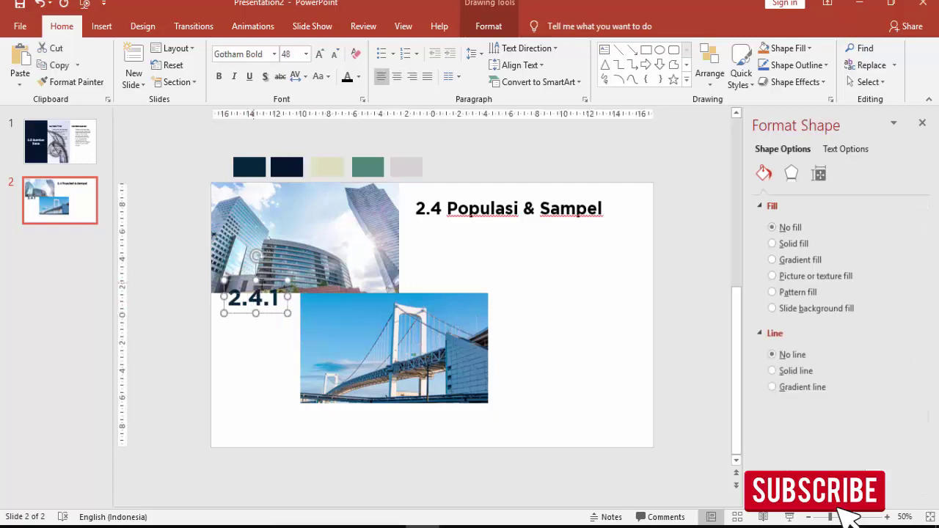
mouse_move(272, 315)
mouse_down()
mouse_move(270, 327)
mouse_move(346, 429)
mouse_up()
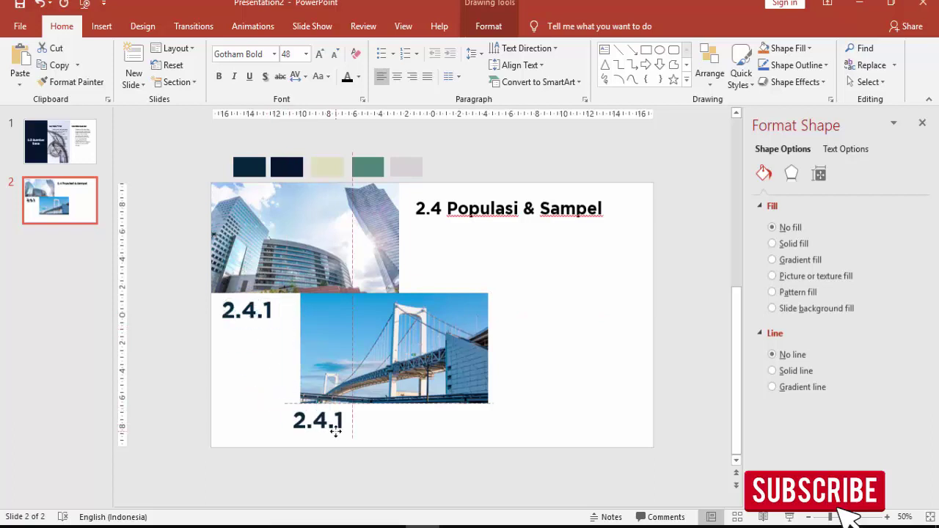
Change the copied heading below the bridge photo to 2.4.2
double_click(346, 420)
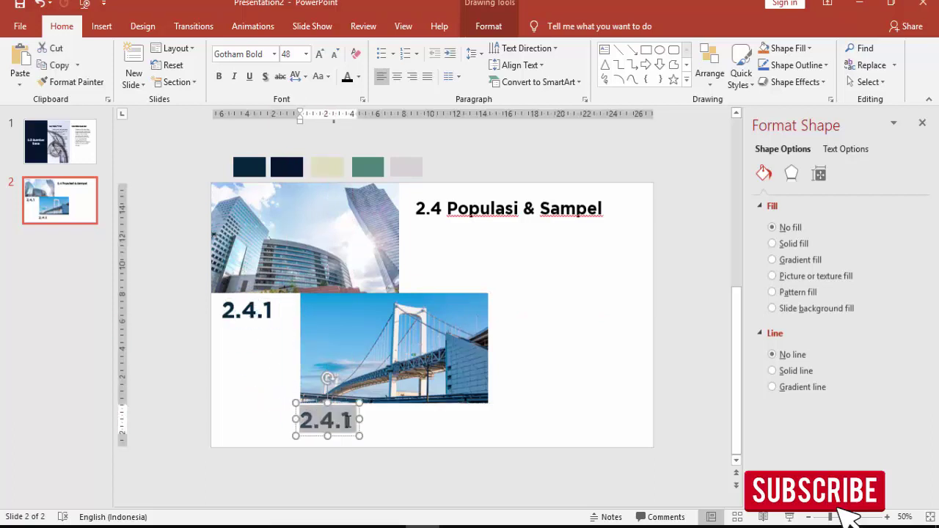
click(350, 425)
key(BackSpace)
text(2)
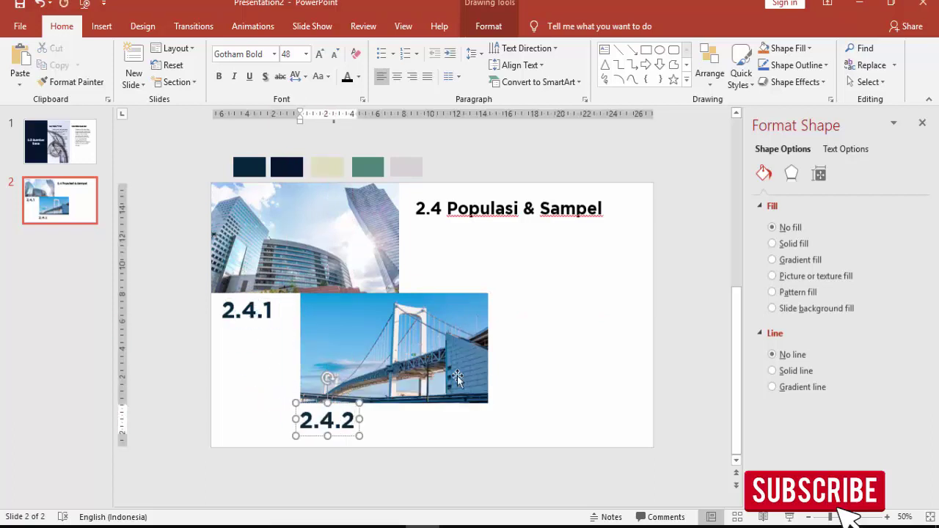
Duplicate the '2.4 Populasi & Sampel' title below itself and trim the copy to 'Populasi'
click(518, 208)
mouse_move(499, 197)
mouse_down()
mouse_move(492, 192)
mouse_move(495, 249)
mouse_up()
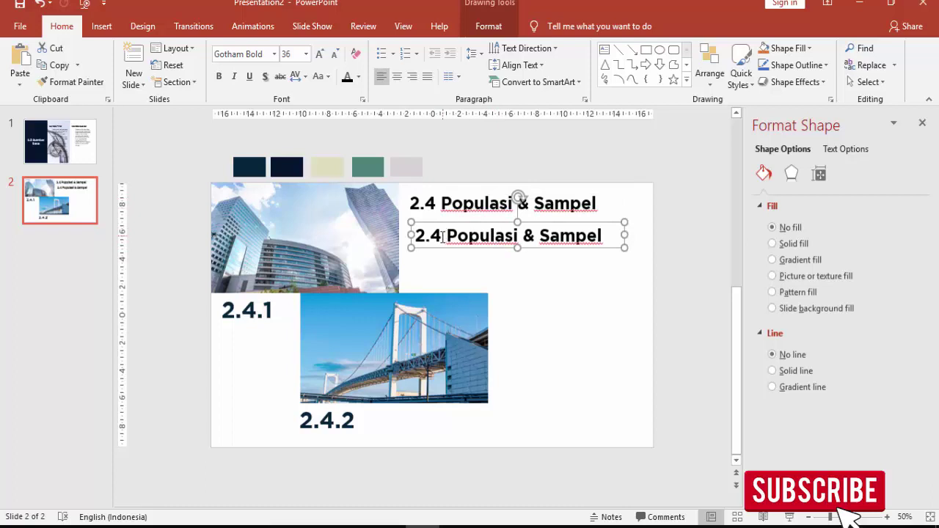
drag(446, 236, 397, 236)
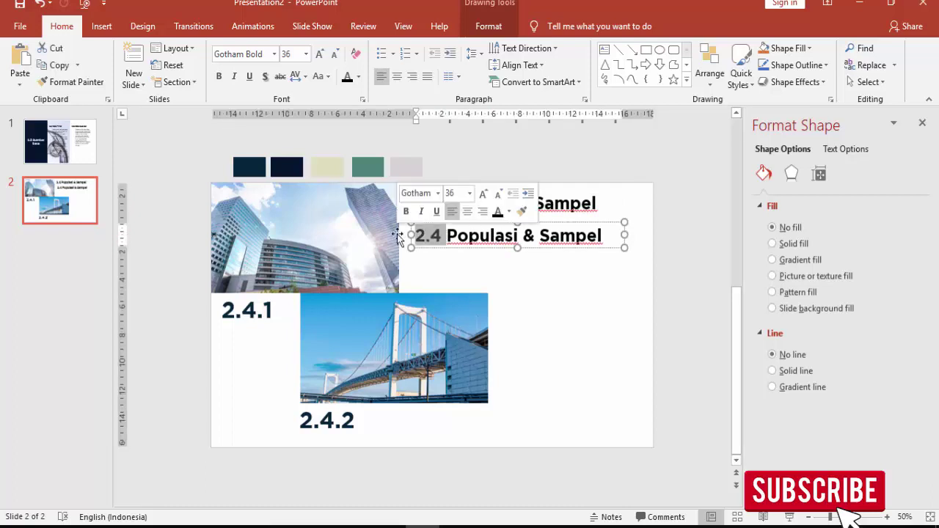
key(BackSpace)
drag(491, 236, 576, 242)
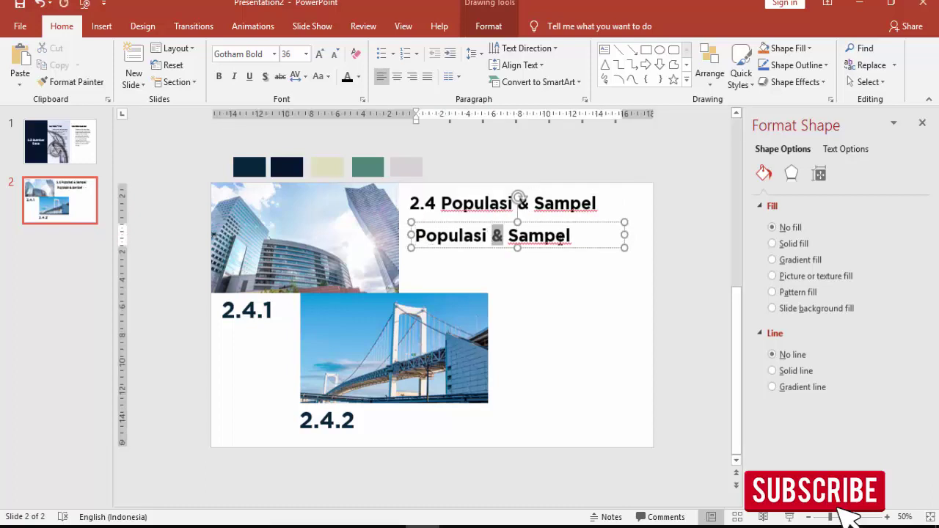
key(BackSpace)
key(BackSpace)
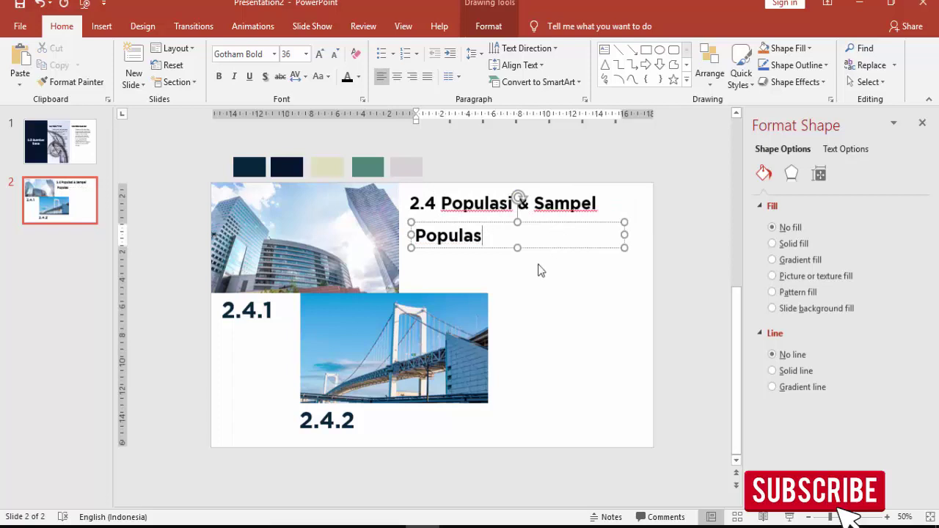
Make 'Populasi' 24 pt in the recent font colour, aligned with the title's left edge
click(561, 226)
click(306, 55)
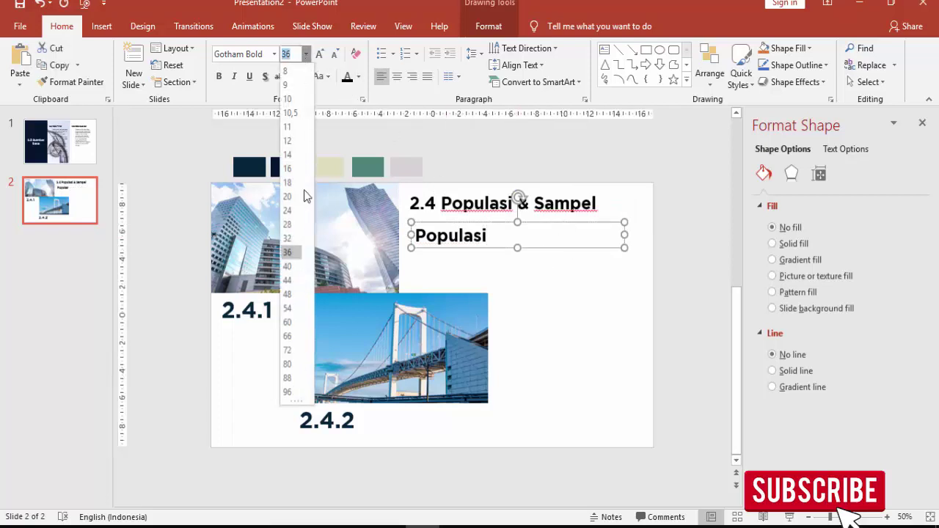
click(301, 212)
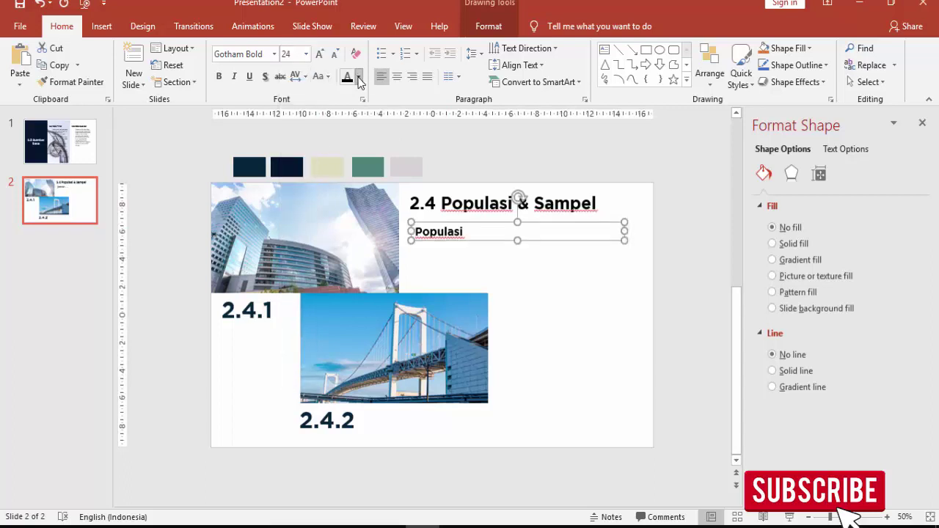
click(358, 77)
click(353, 218)
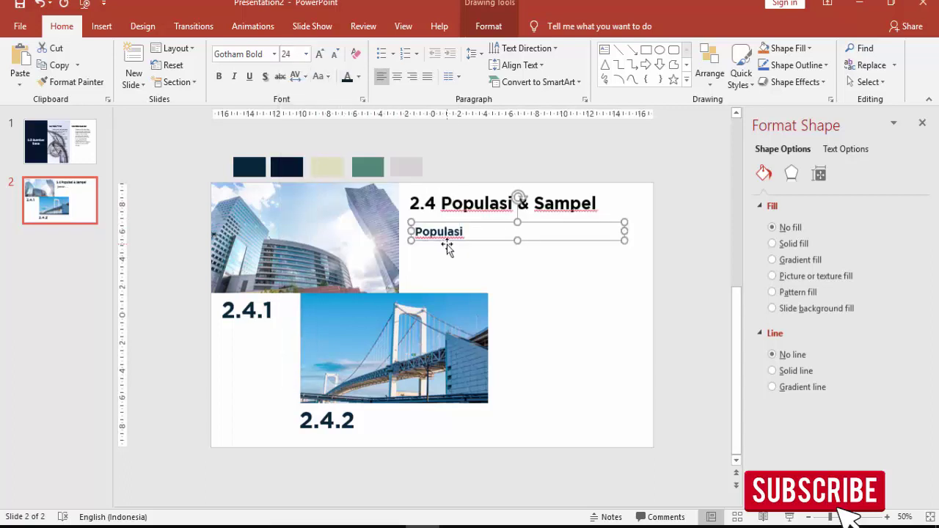
drag(444, 243, 442, 243)
click(495, 274)
Paste slide 1's Data sekunder text box onto slide 2, resized and moved beside Populasi
click(59, 157)
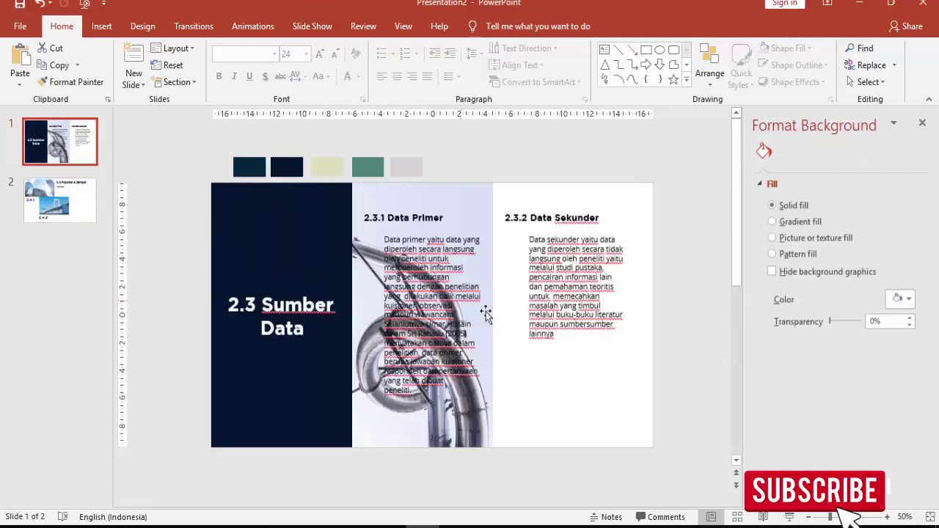
click(537, 245)
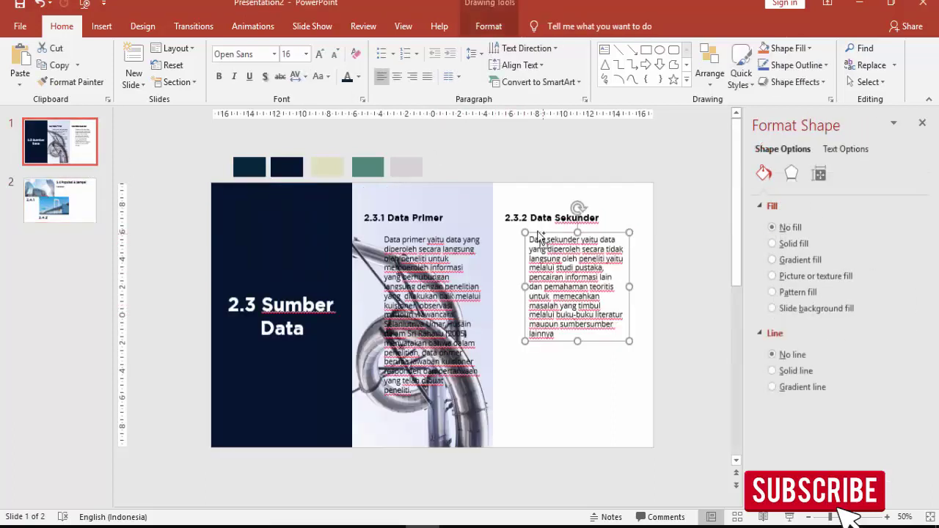
click(60, 199)
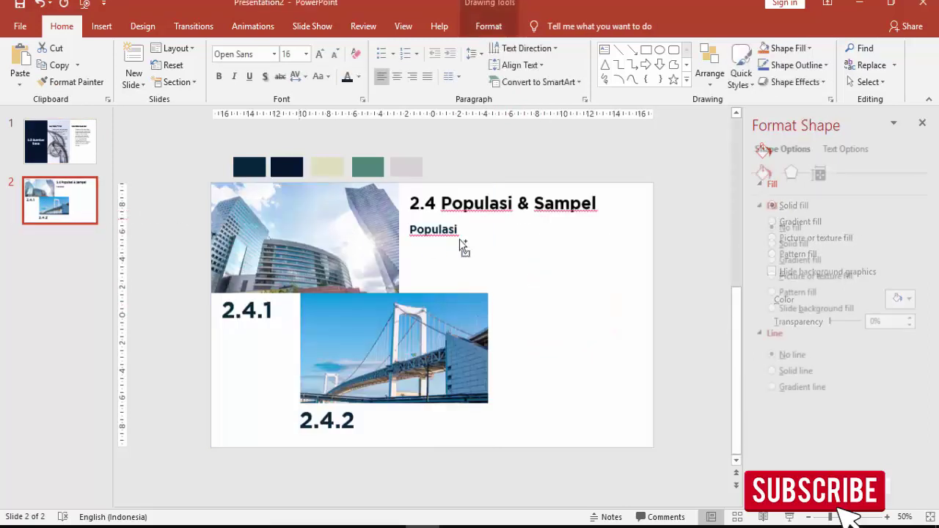
key(ctrl+v)
drag(525, 286, 427, 277)
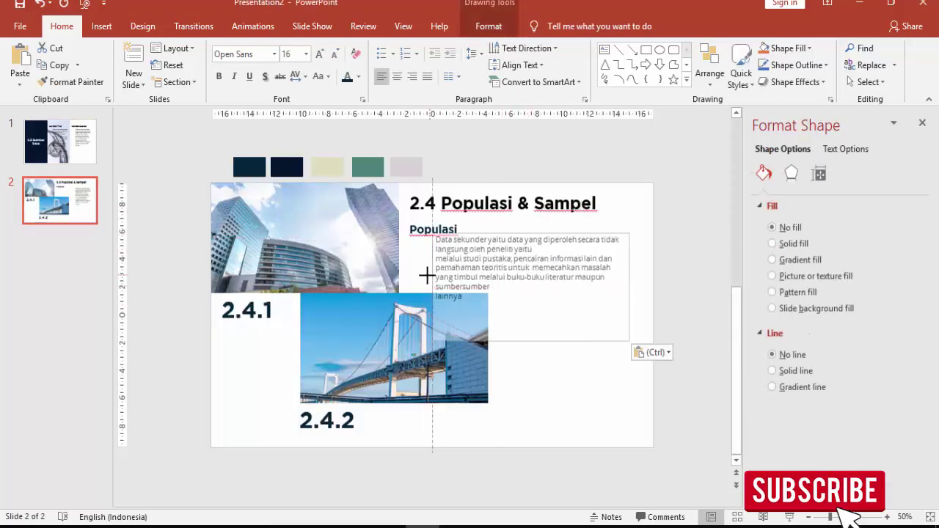
drag(524, 305, 523, 286)
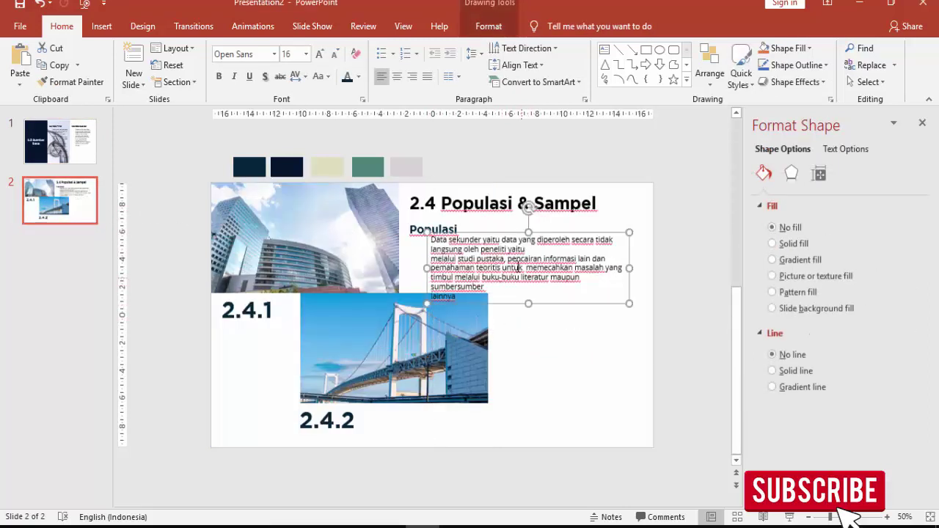
drag(621, 275, 639, 272)
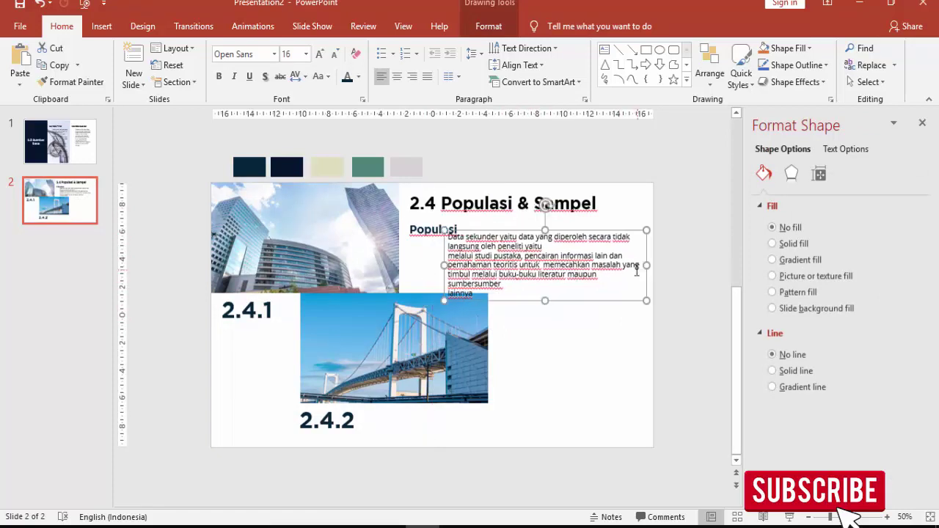
Set the pasted text to 14 pt and select the Populasi paragraph in the PDF
click(305, 53)
click(288, 151)
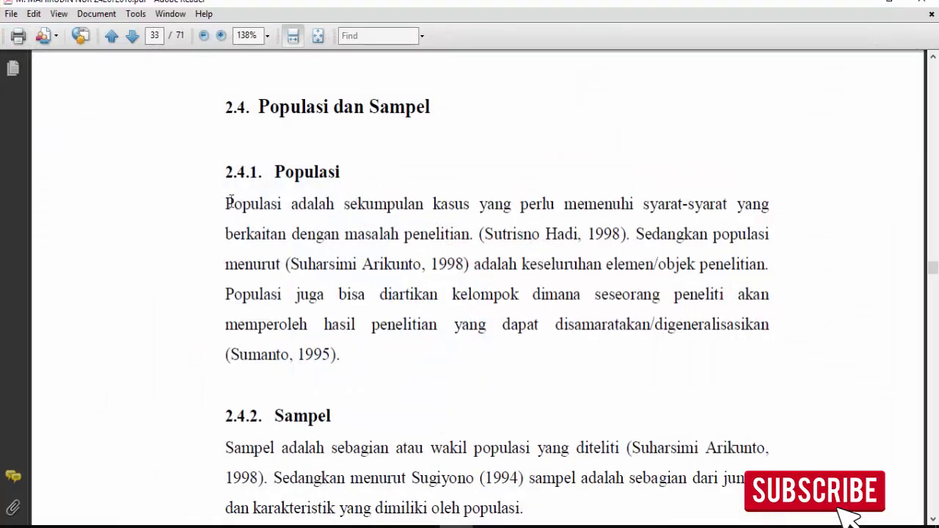
drag(229, 203, 342, 348)
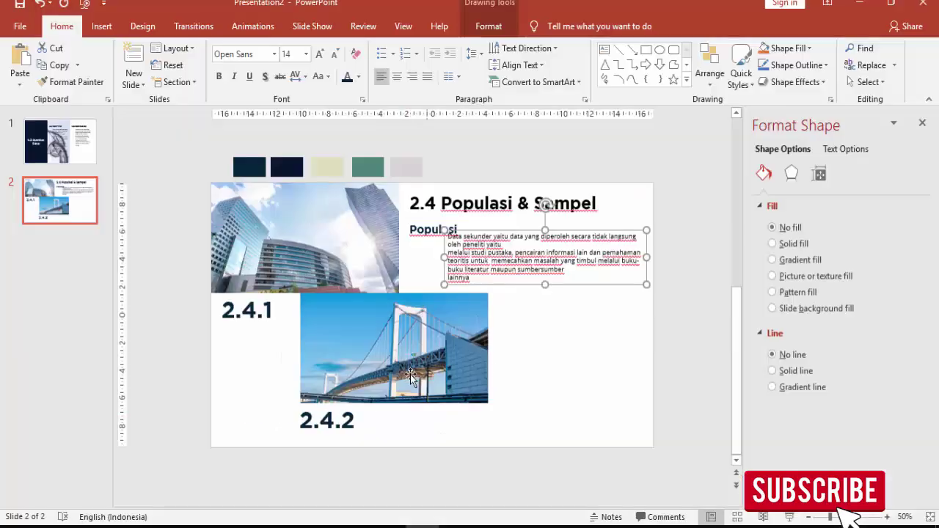
Replace the text box contents with the PDF's Populasi paragraph pasted as unformatted text
drag(467, 279, 443, 236)
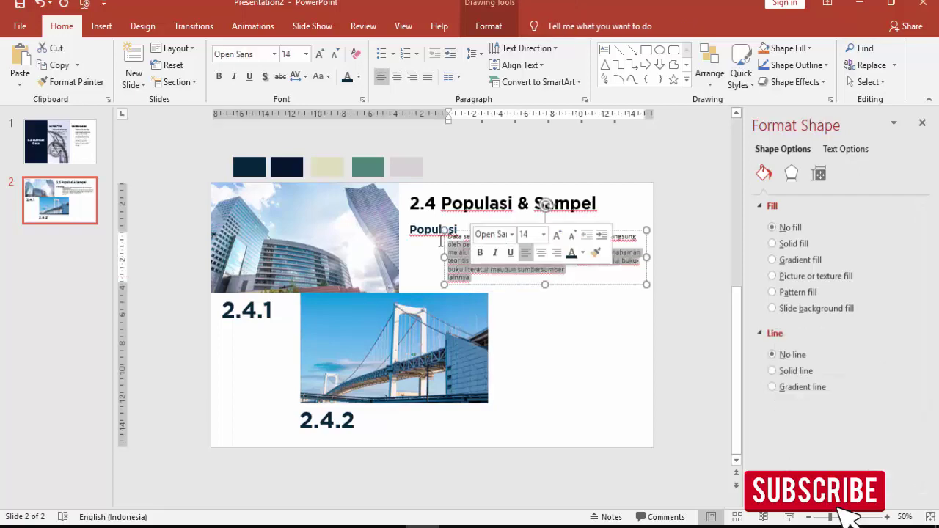
key(alt+e)
key(s)
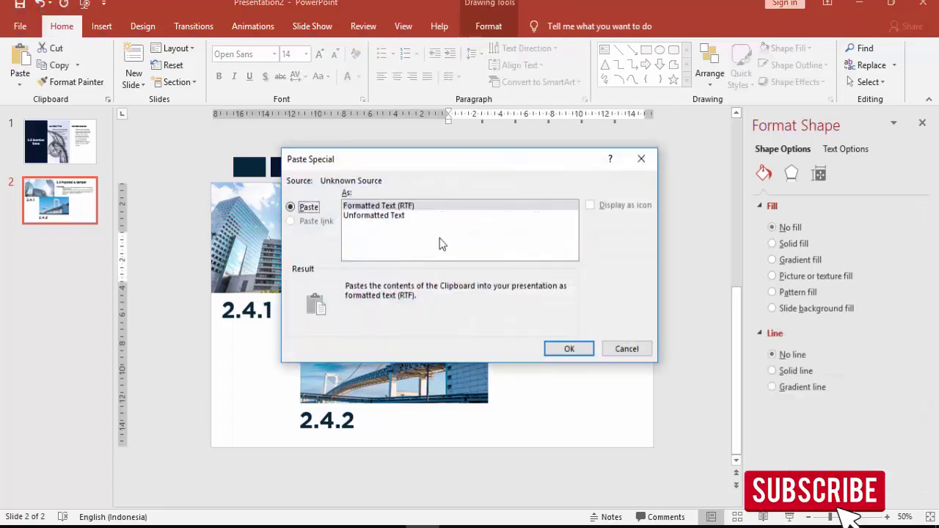
click(378, 218)
key(Return)
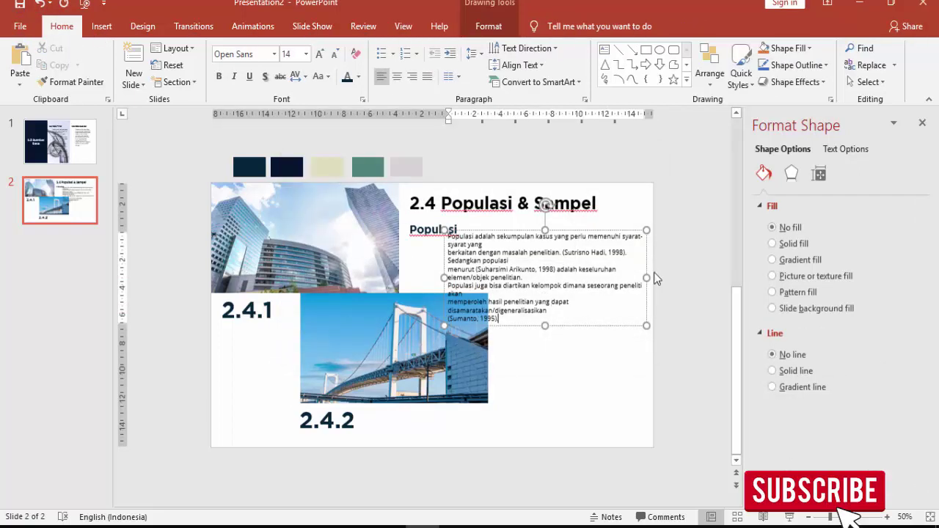
Widen the box slightly and join the broken lines after 'syarat yang', 'Sedangkan populasi' and 'akan'
drag(646, 277, 656, 277)
click(518, 244)
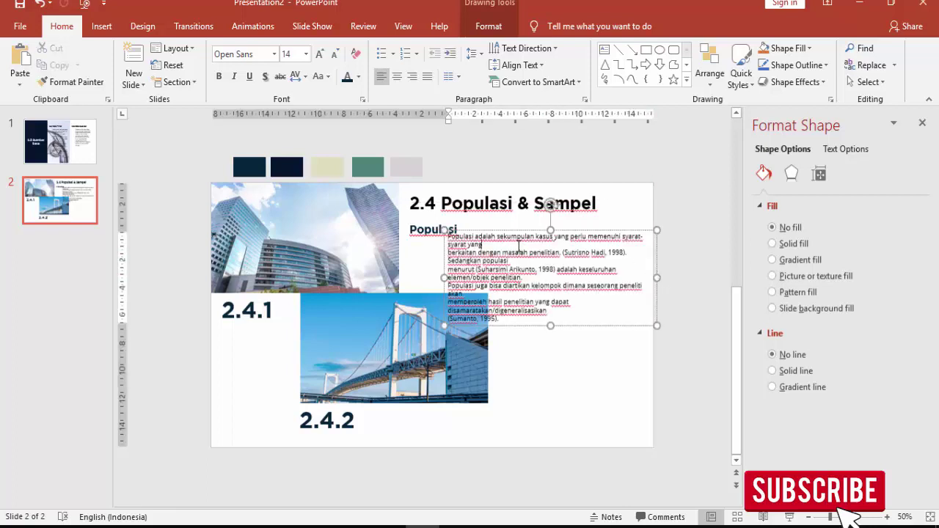
key(Delete)
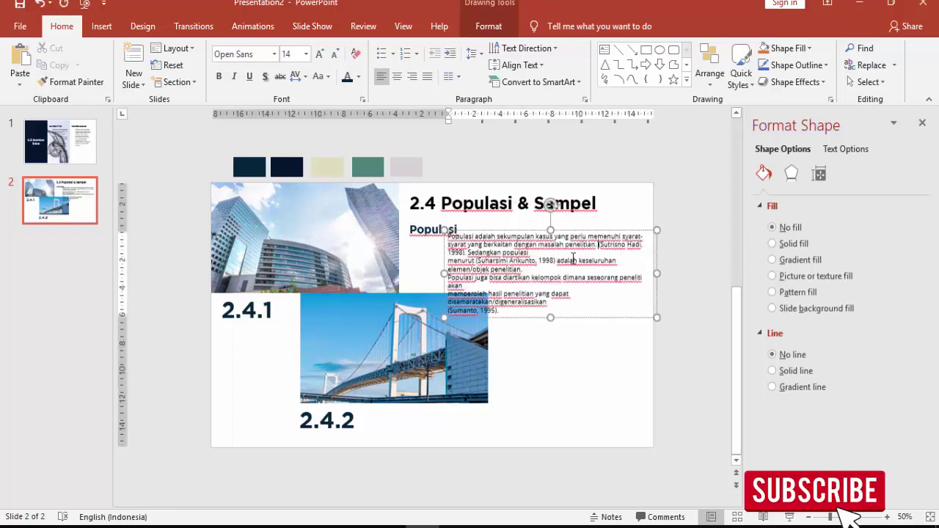
click(550, 252)
key(Delete)
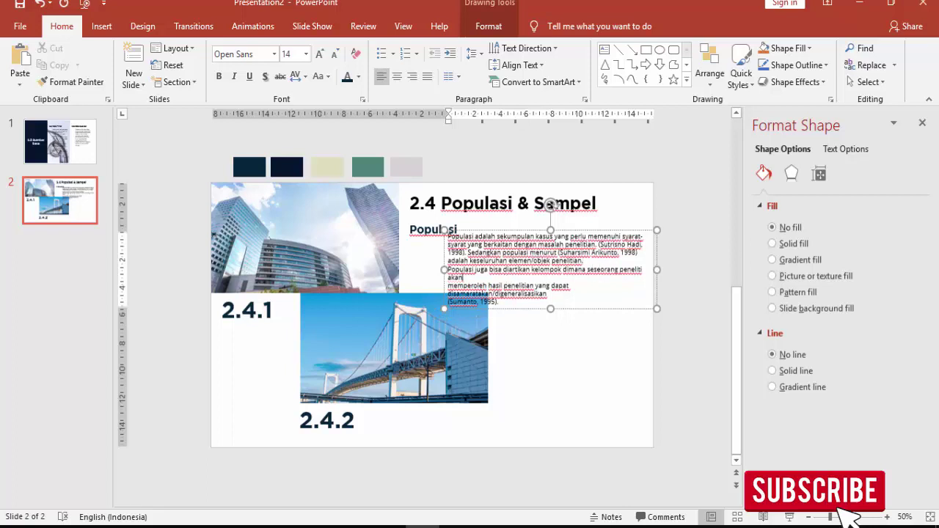
key(Delete)
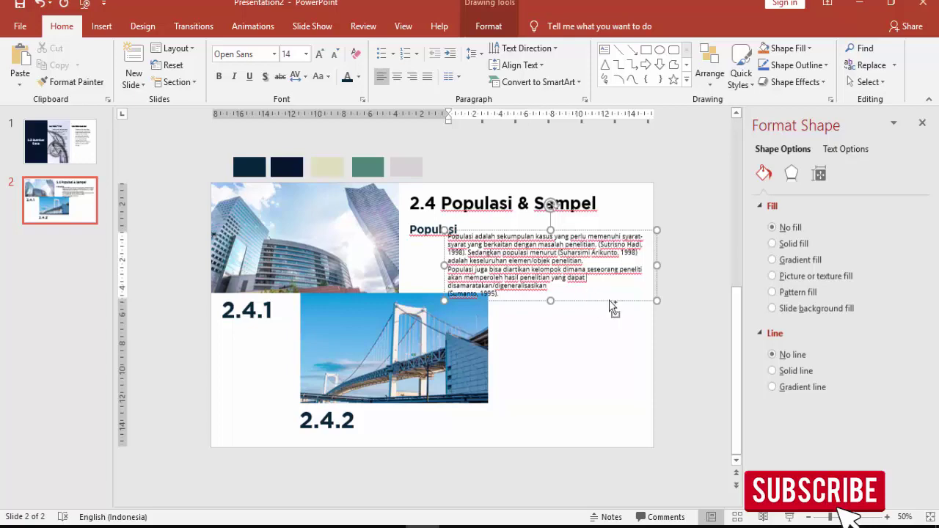
ctrl+scroll(606, 308, up, 5)
Remove the remaining line breaks after 'dapat', 'disamaratakan/digeneralisasikan' and 'peneliti'
key(Delete)
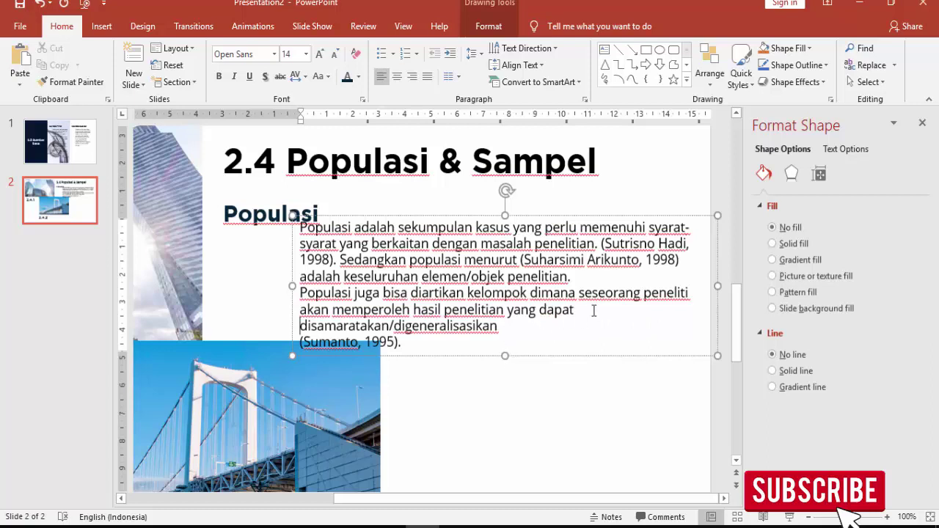
key(BackSpace)
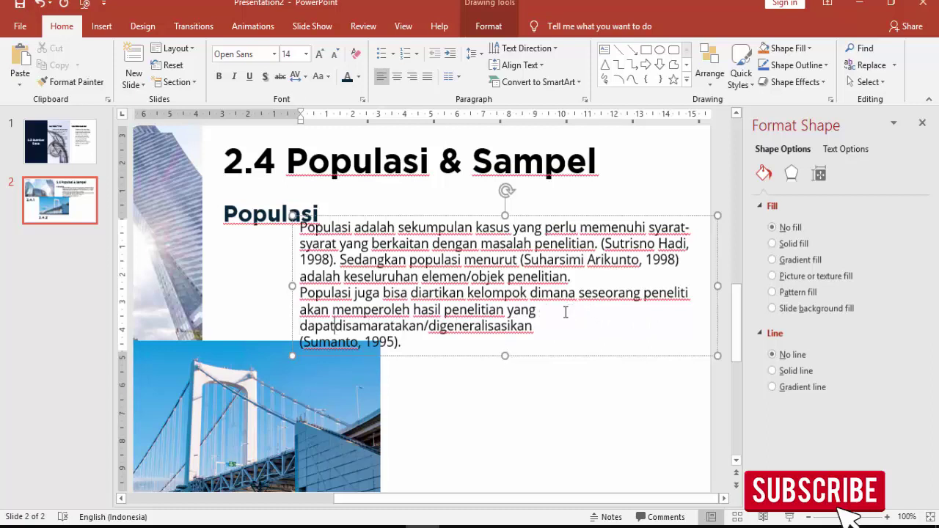
click(520, 329)
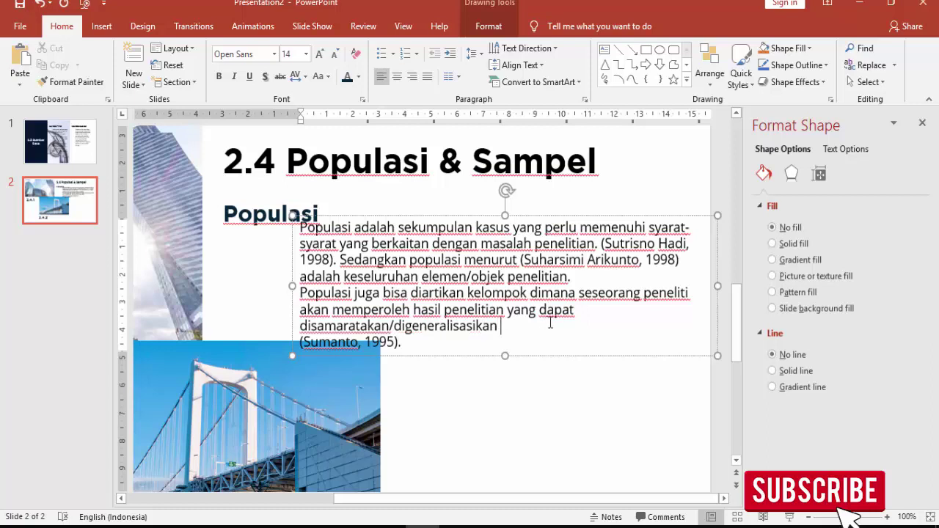
key(Delete)
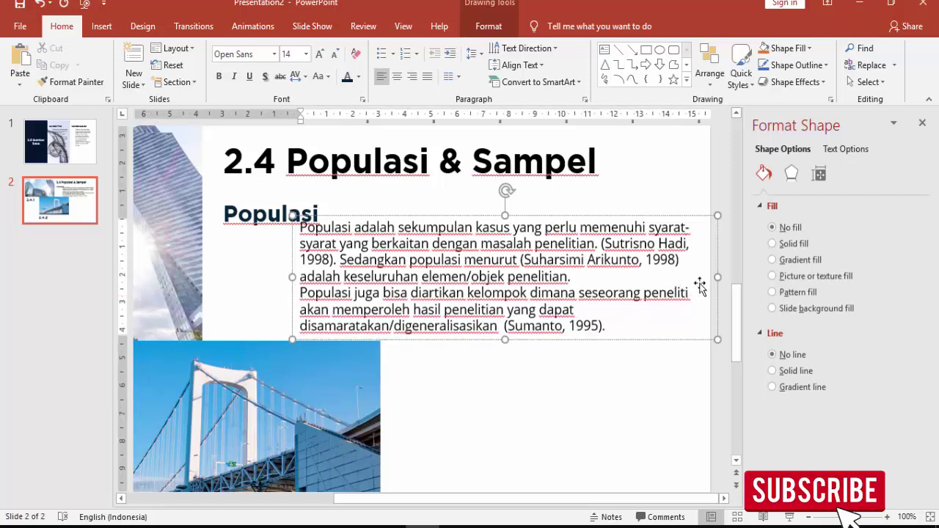
key(Delete)
Move the paragraph under the Populasi heading, set it to 12 pt, widen it and justify it
drag(655, 218, 588, 224)
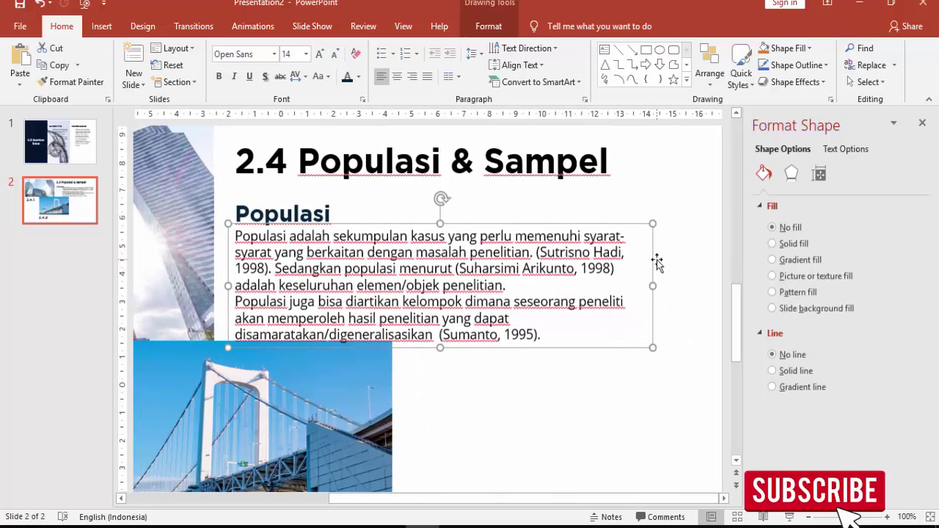
click(306, 54)
click(294, 143)
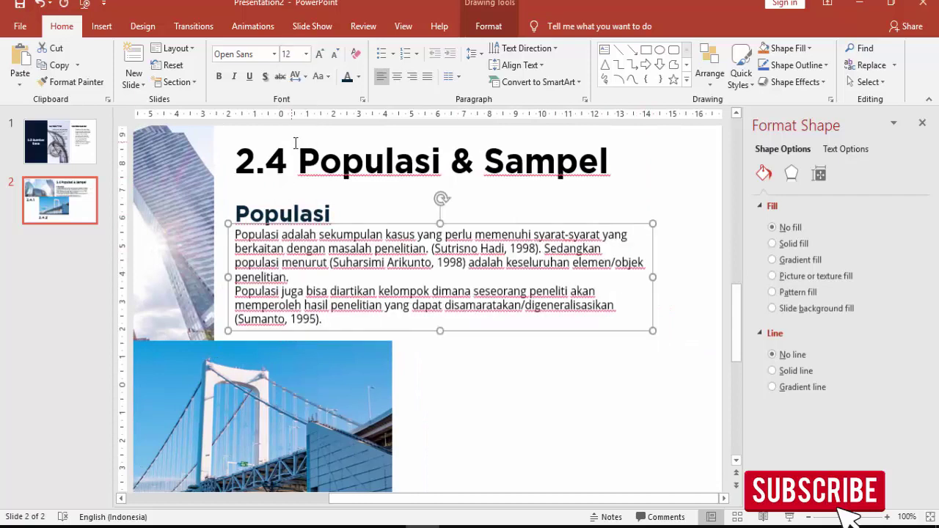
drag(653, 277, 664, 275)
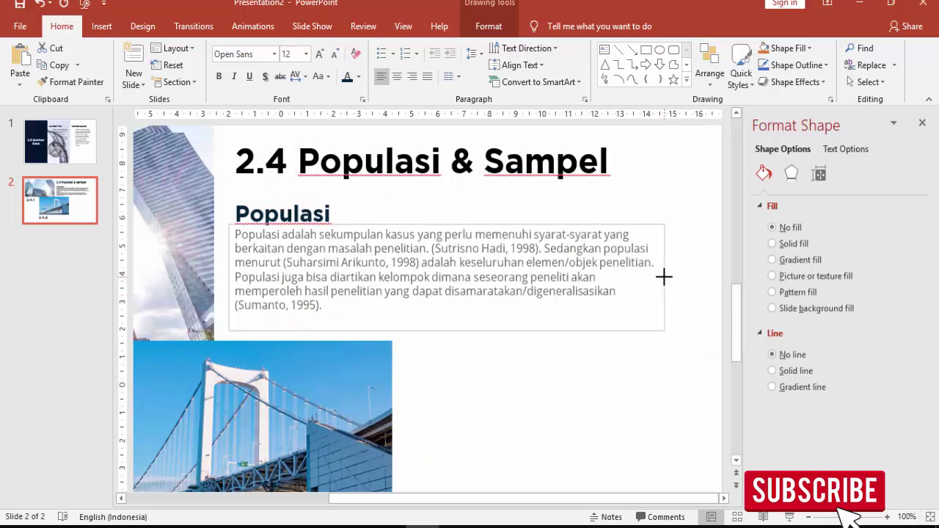
click(610, 277)
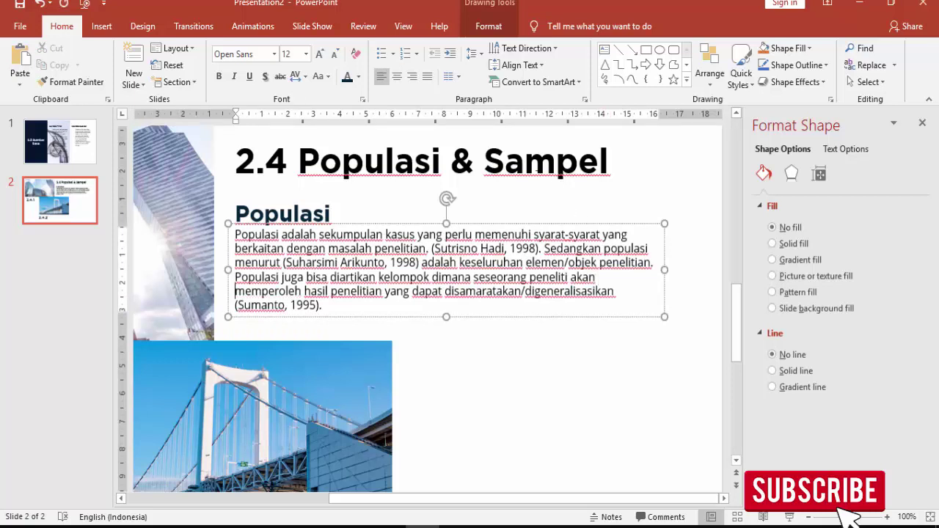
click(589, 225)
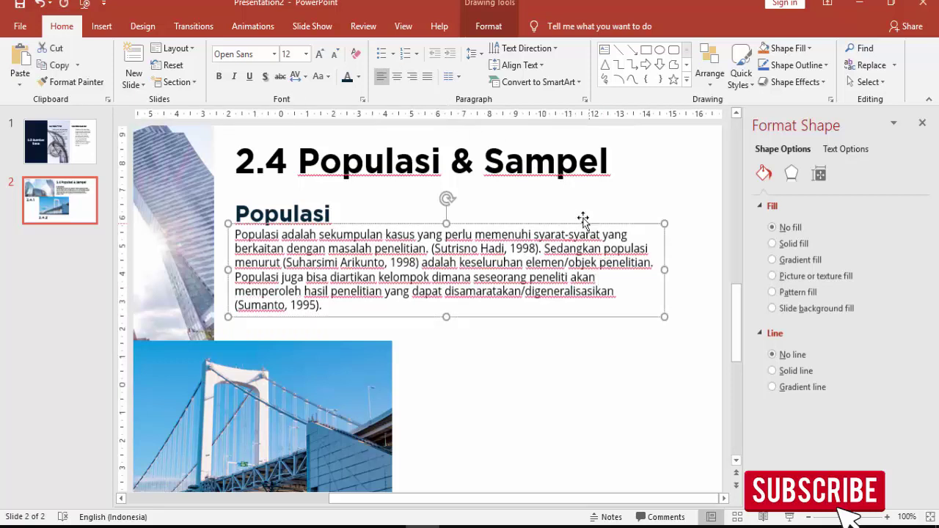
click(426, 77)
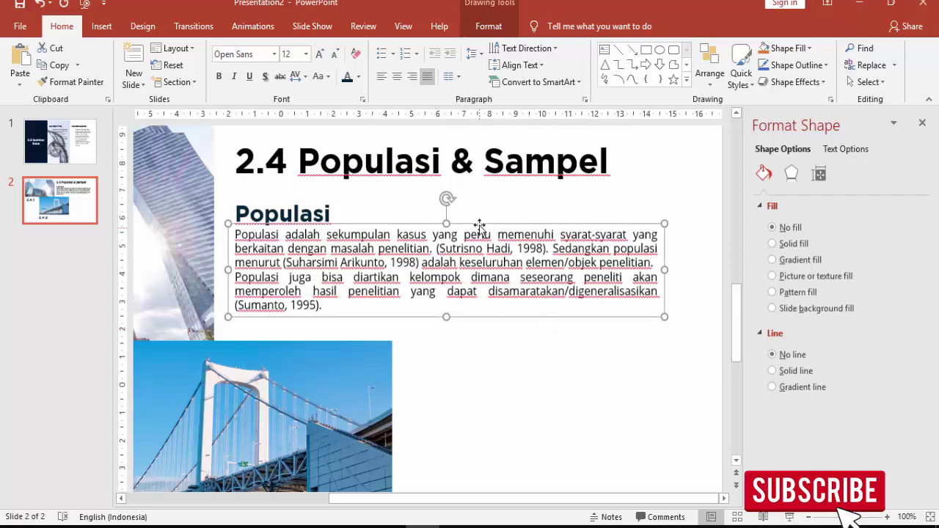
Copy the Populasi heading and paragraph to beside the bridge photo
scroll(533, 253, down, 4)
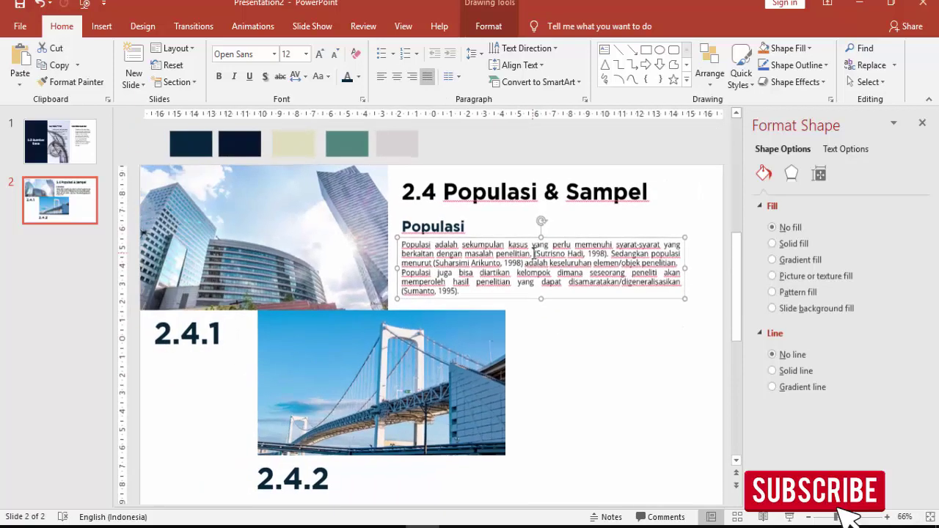
click(591, 388)
click(453, 227)
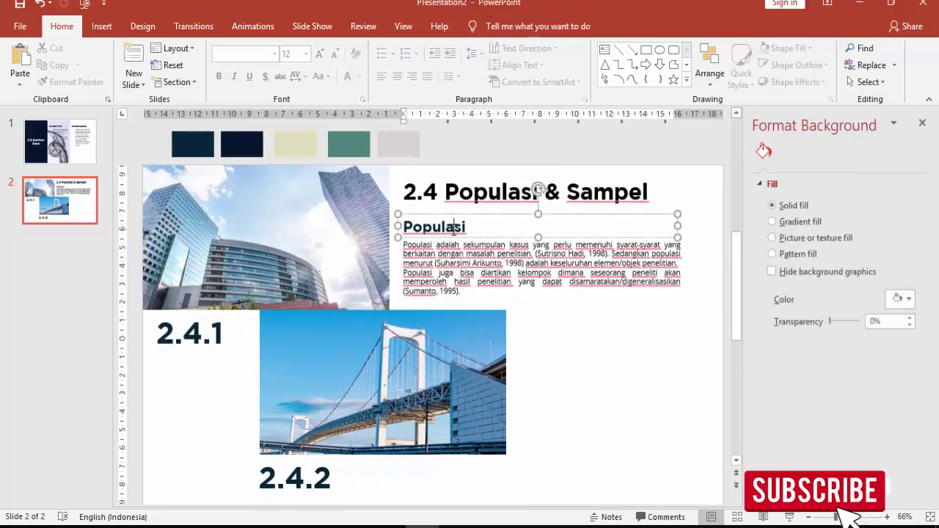
shift+click(520, 257)
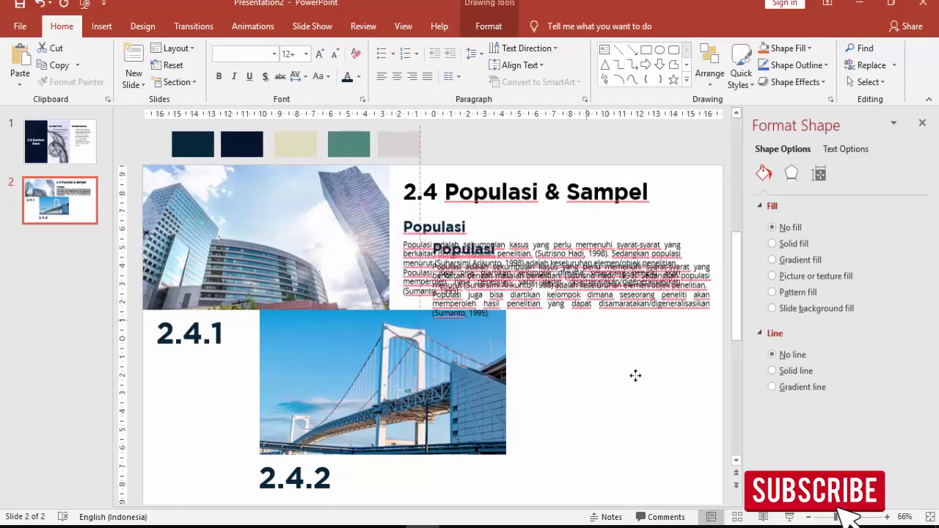
mouse_move(525, 262)
mouse_down()
mouse_move(607, 356)
mouse_move(620, 353)
mouse_up()
scroll(612, 419, down, 1)
scroll(611, 419, down, 1)
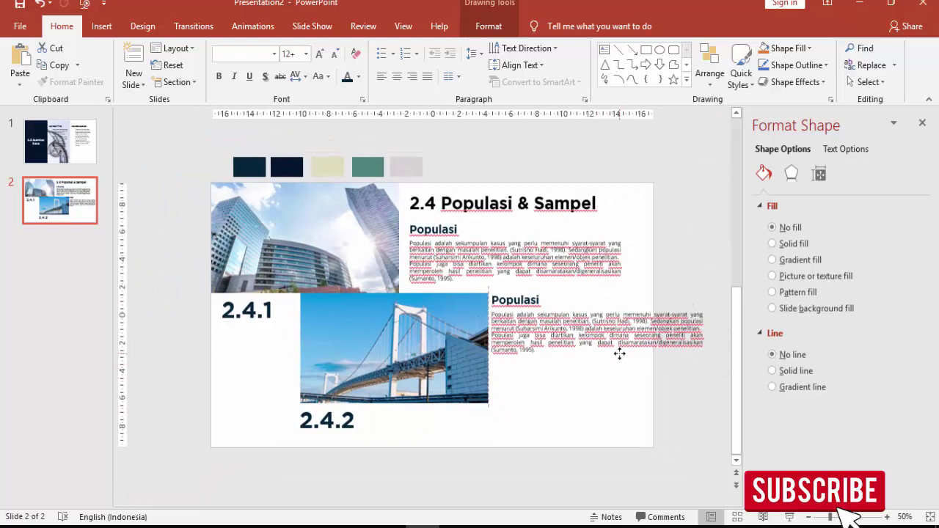
Narrow the copied heading and paragraph boxes and retitle the heading 'Sample'
click(627, 375)
click(700, 349)
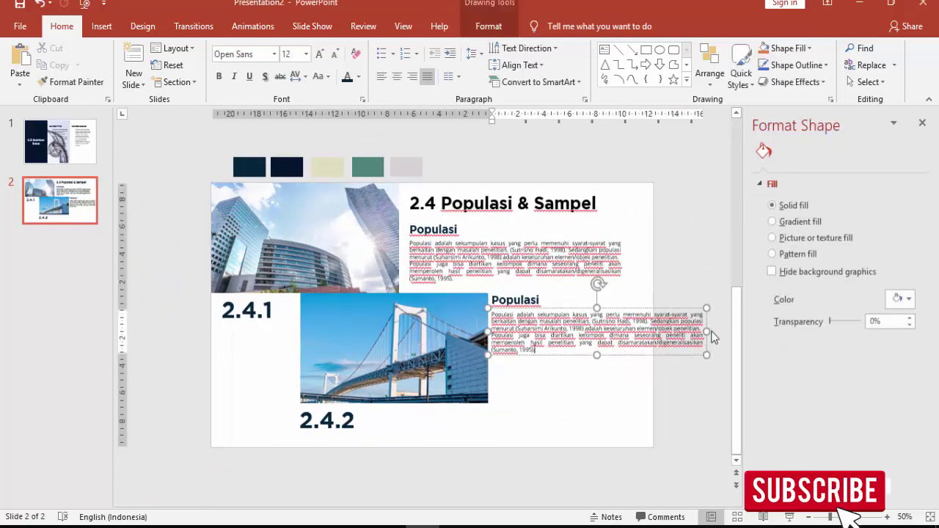
drag(705, 331, 624, 332)
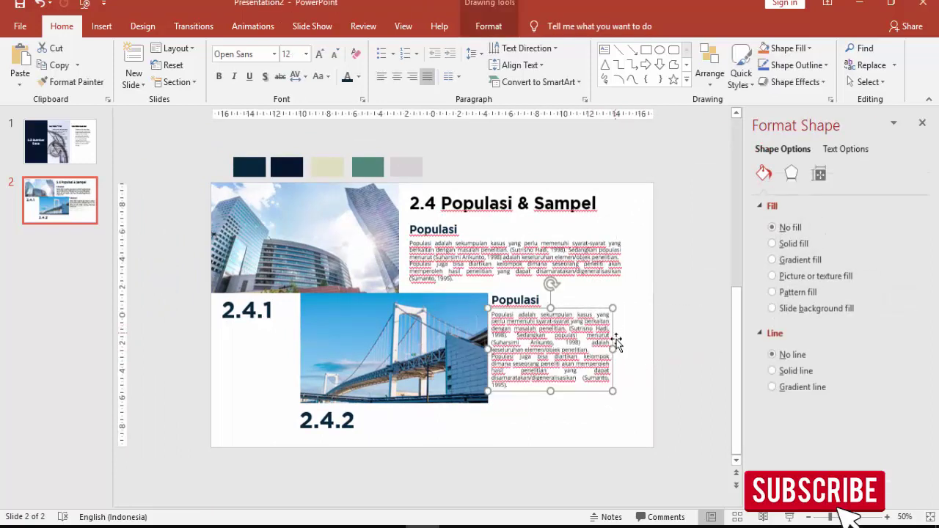
click(541, 301)
mouse_move(700, 299)
mouse_down()
mouse_move(606, 303)
mouse_move(618, 302)
mouse_up()
click(542, 300)
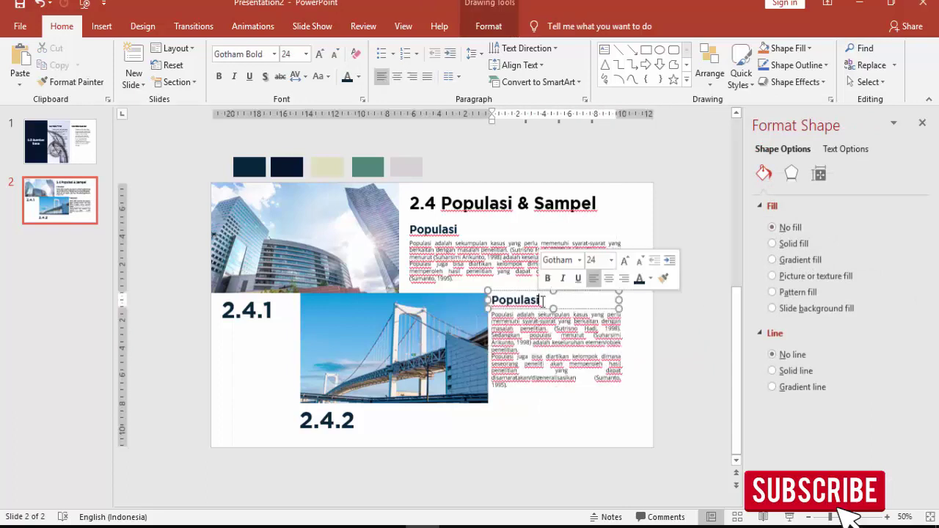
key(ctrl+BackSpace)
text(Sample)
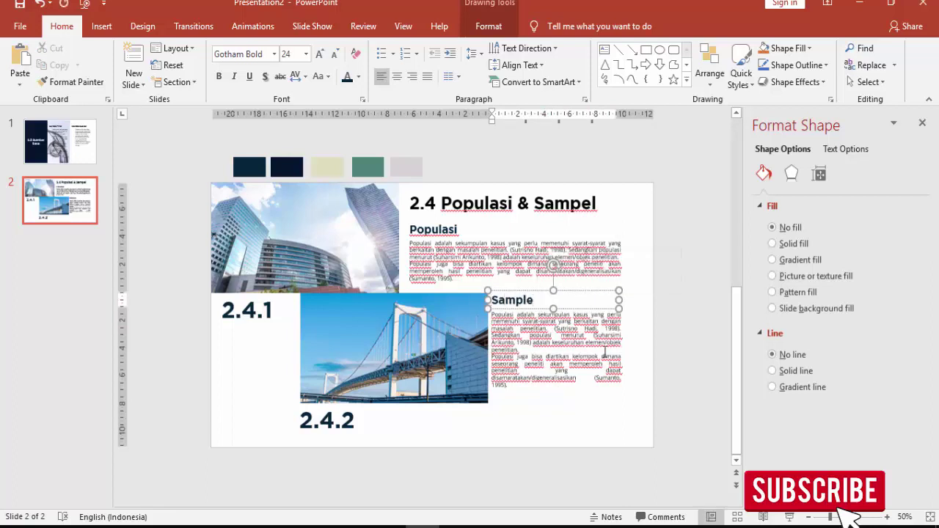
Copy the Sampel definition paragraph from the PDF in Adobe Reader
click(604, 351)
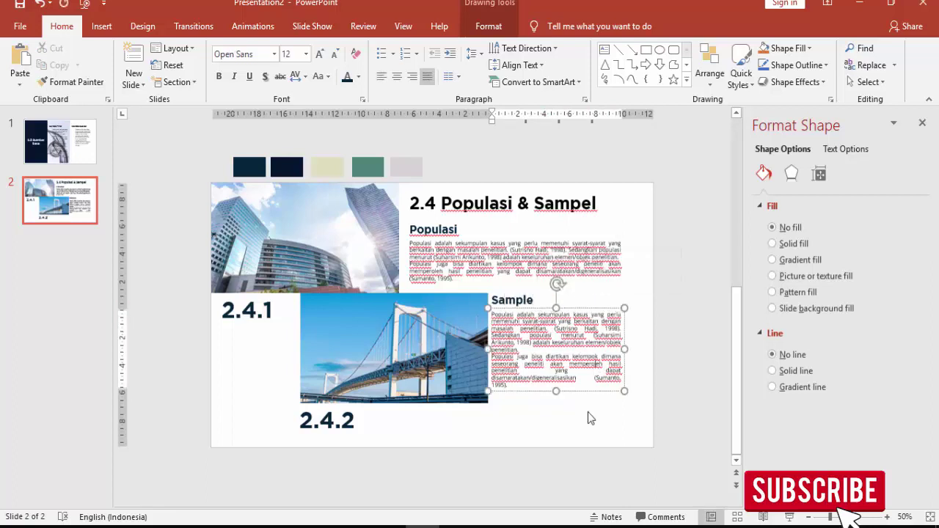
key(alt+Tab)
scroll(428, 388, down, 3)
scroll(306, 312, down, 3)
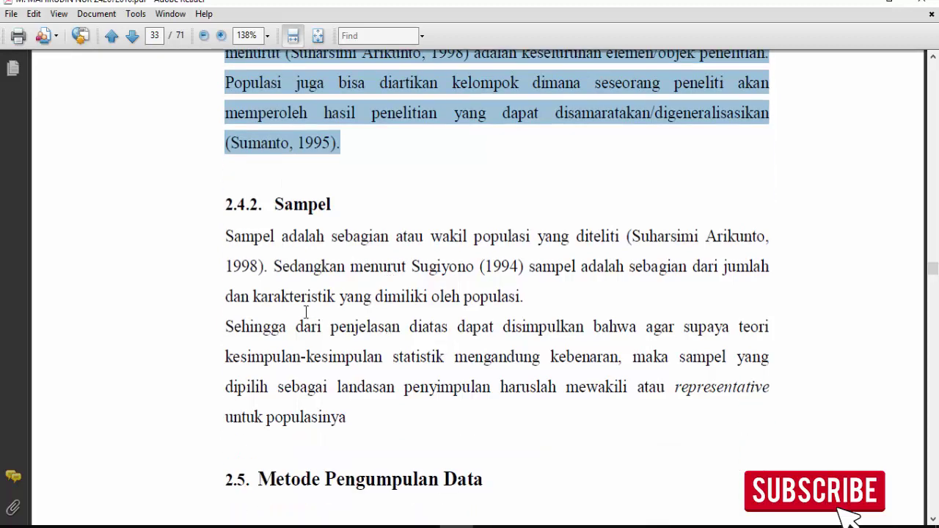
drag(229, 239, 520, 288)
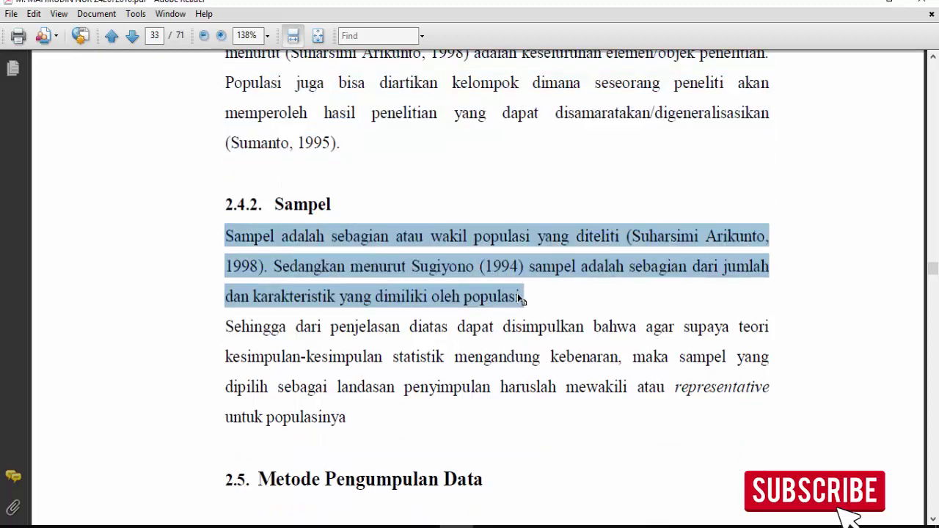
key(alt+Tab)
Paste the Sampel definition unformatted under Sample, joining the lines at '1998). Sedangkan' and 'dan karakteristik'
scroll(527, 345, up, 5)
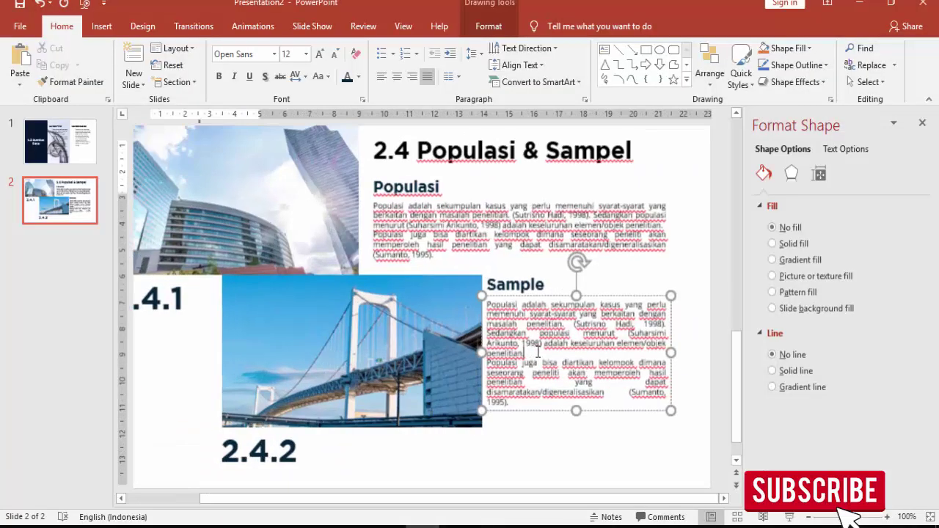
drag(453, 380, 383, 242)
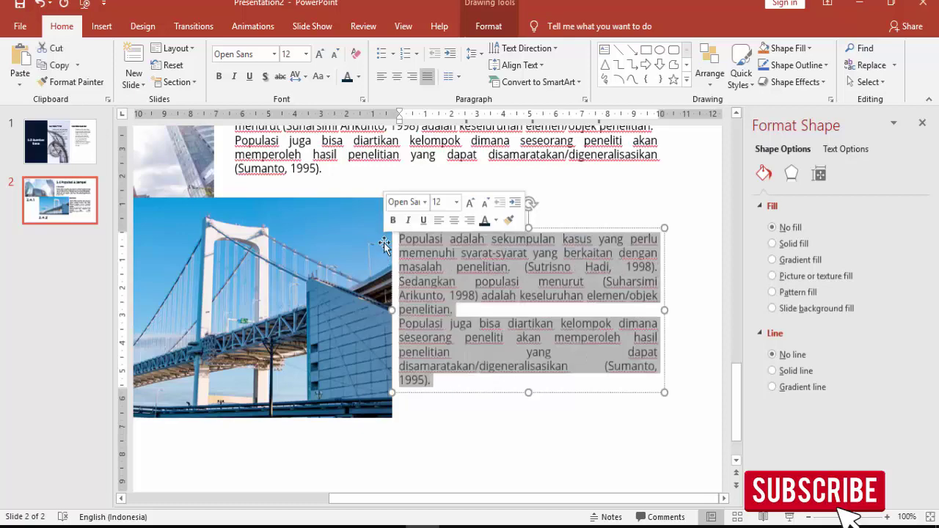
key(ctrl+alt+v)
click(379, 217)
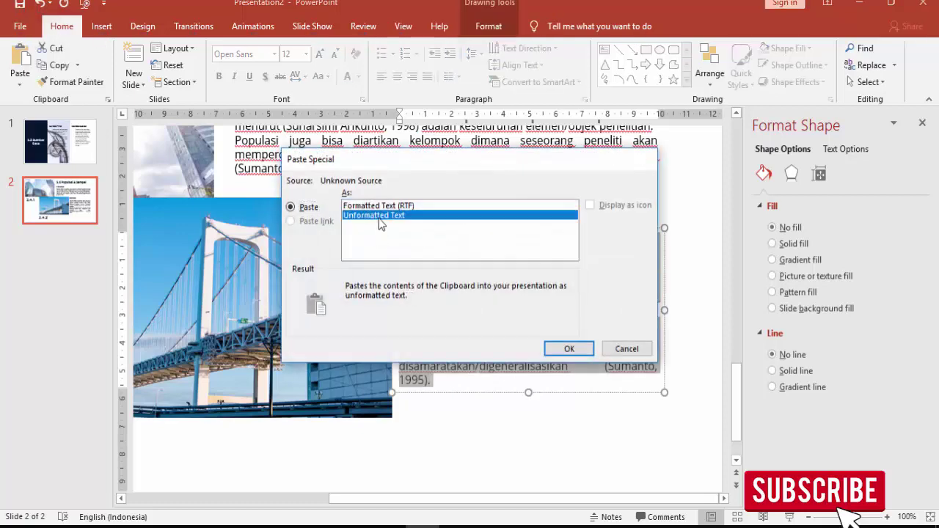
key(Return)
key(Delete)
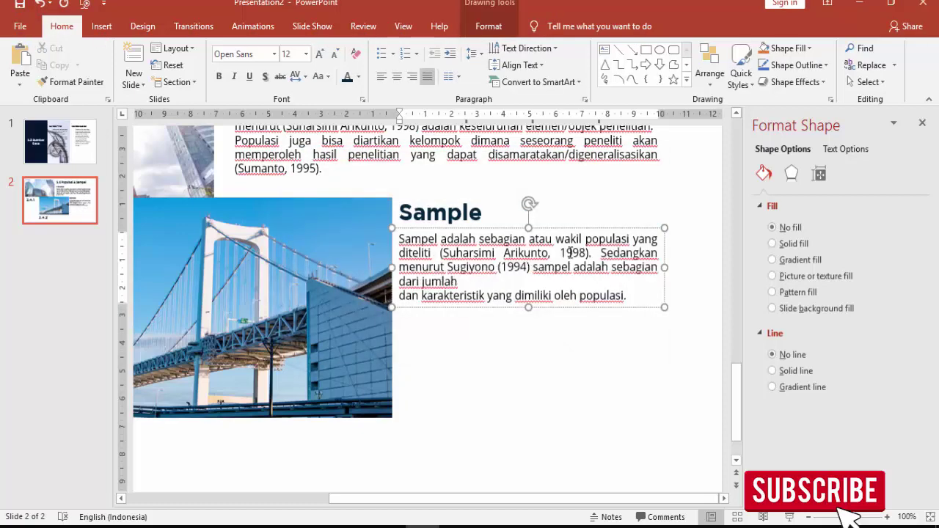
key(Delete)
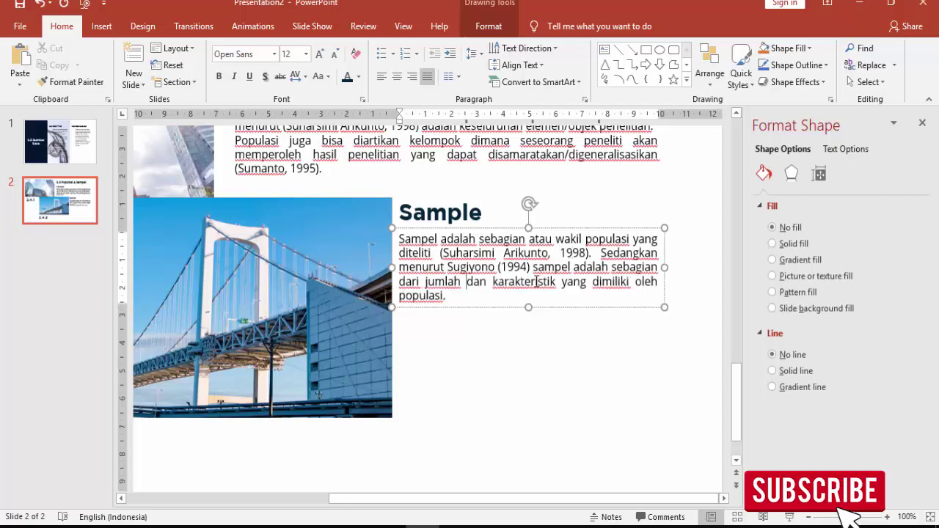
click(632, 350)
scroll(599, 329, down, 5)
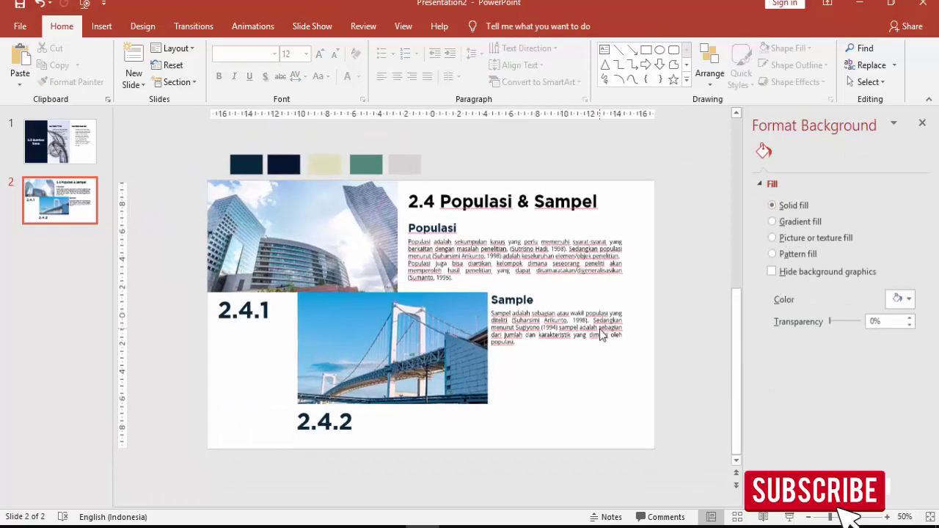
click(788, 517)
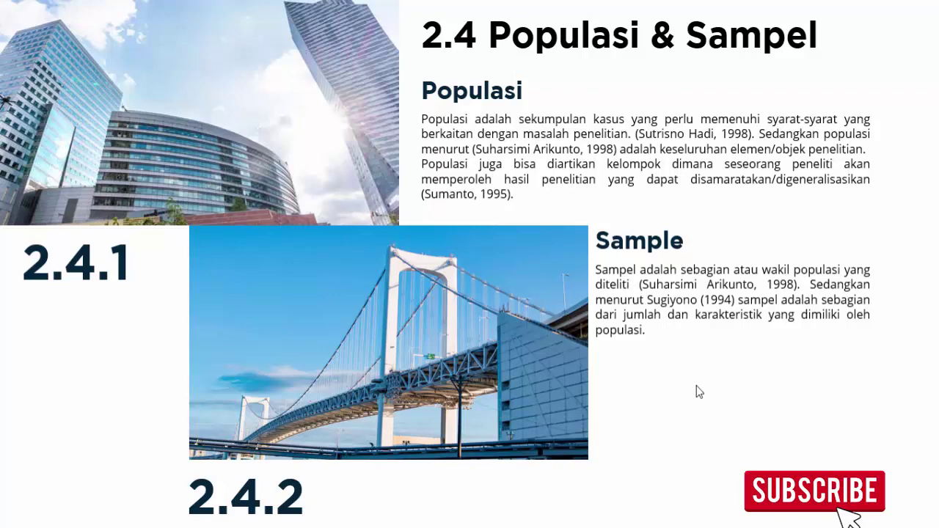
key(Escape)
Add a new slide 3 and delete its title and text placeholders
right_click(64, 234)
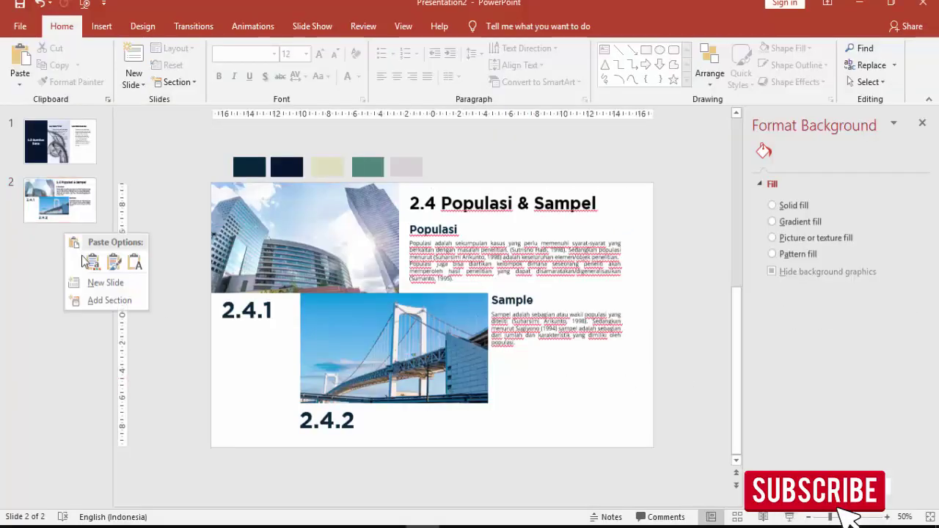
click(87, 281)
click(316, 197)
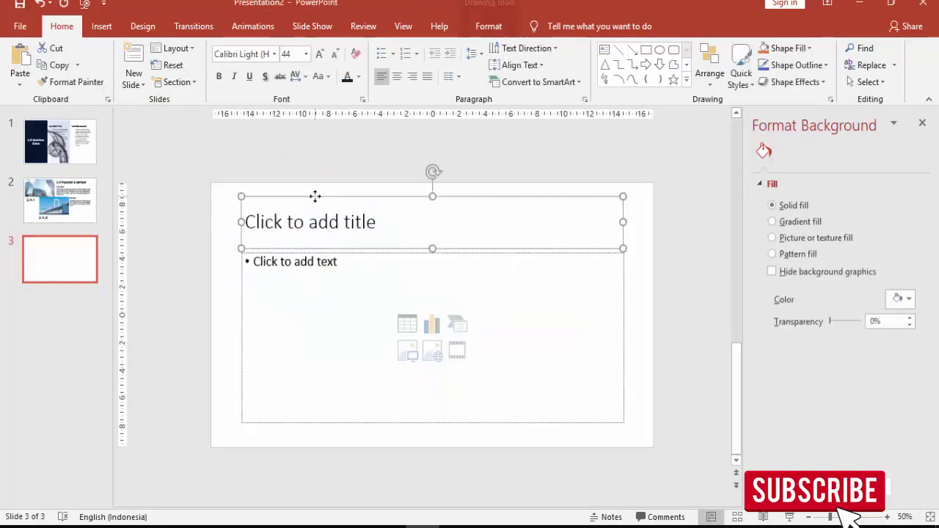
key(Delete)
click(341, 253)
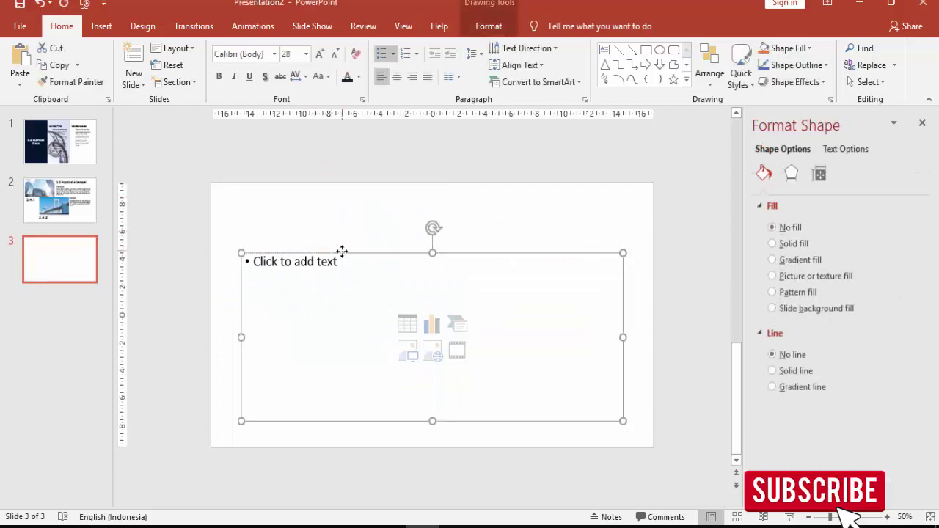
key(Delete)
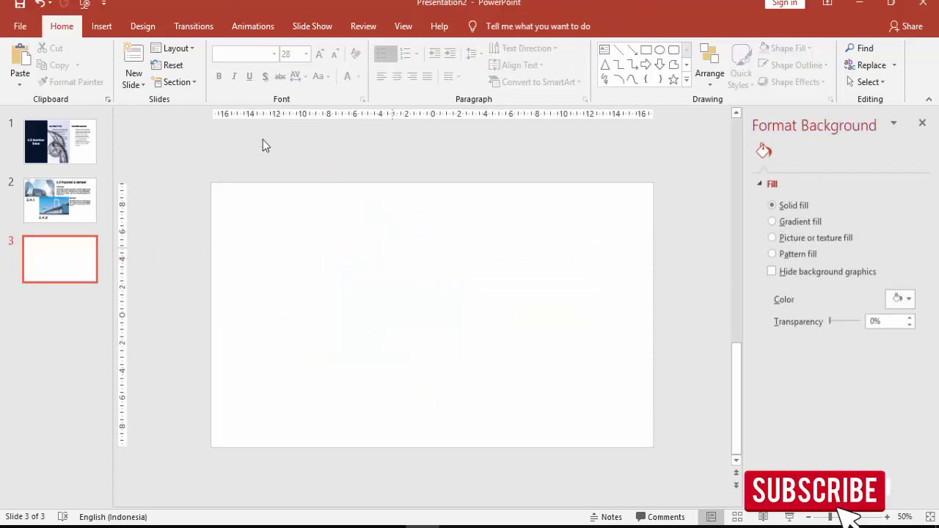
Draw a blue rectangle, duplicate it into a row of four, and resize all to 8,84 cm
click(102, 26)
click(252, 64)
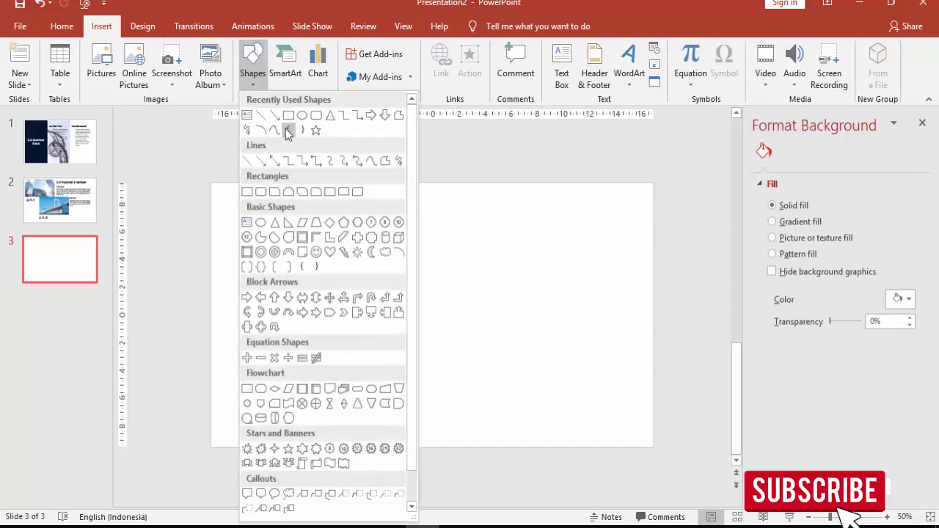
click(286, 129)
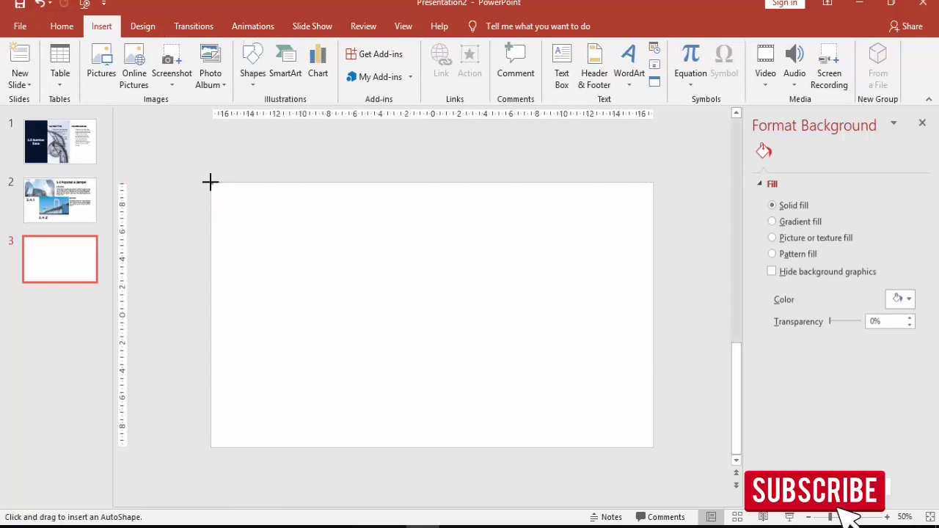
mouse_move(278, 208)
mouse_down()
mouse_move(311, 237)
mouse_move(365, 230)
mouse_up()
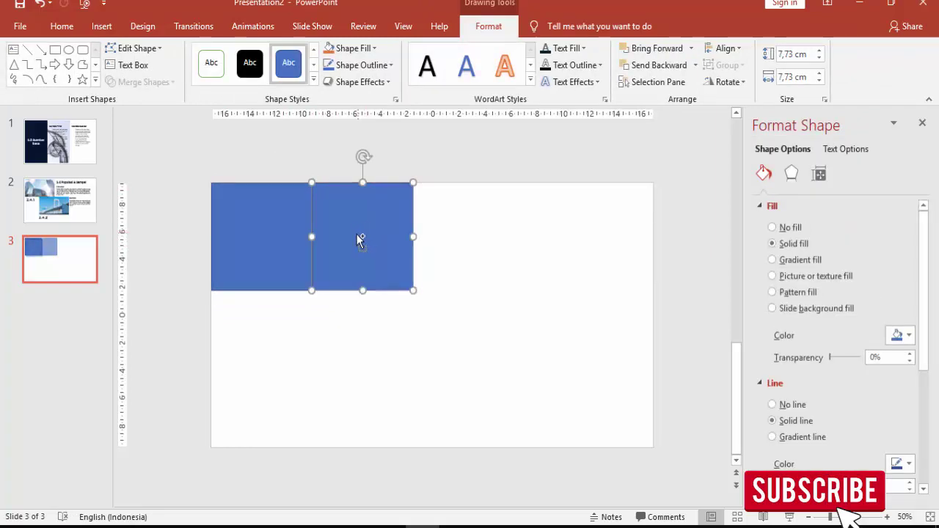
key(ctrl+d)
key(ctrl+d)
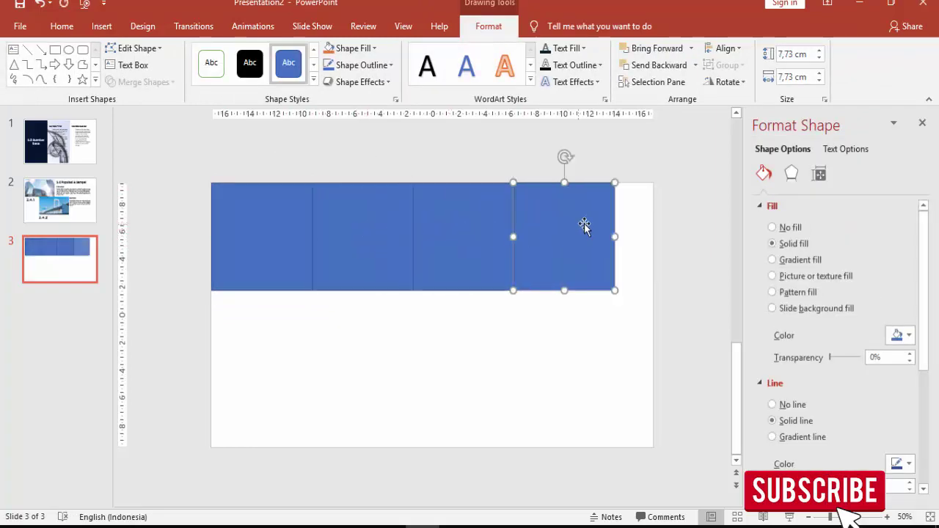
shift+click(487, 237)
shift+click(336, 239)
shift+click(257, 230)
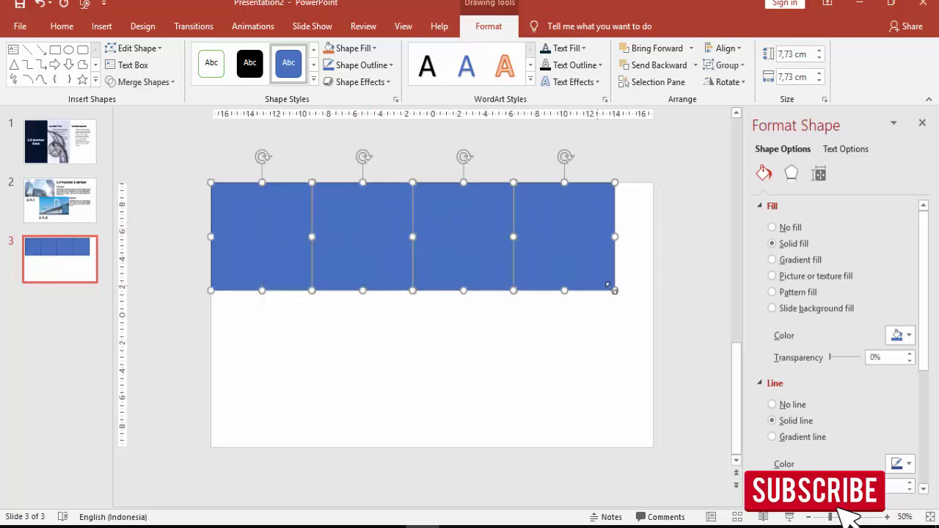
mouse_move(615, 290)
mouse_down()
mouse_move(629, 304)
mouse_move(623, 285)
mouse_up()
Move the rightmost rectangle to the slide's right edge, shift the others left, and shrink all four
click(622, 339)
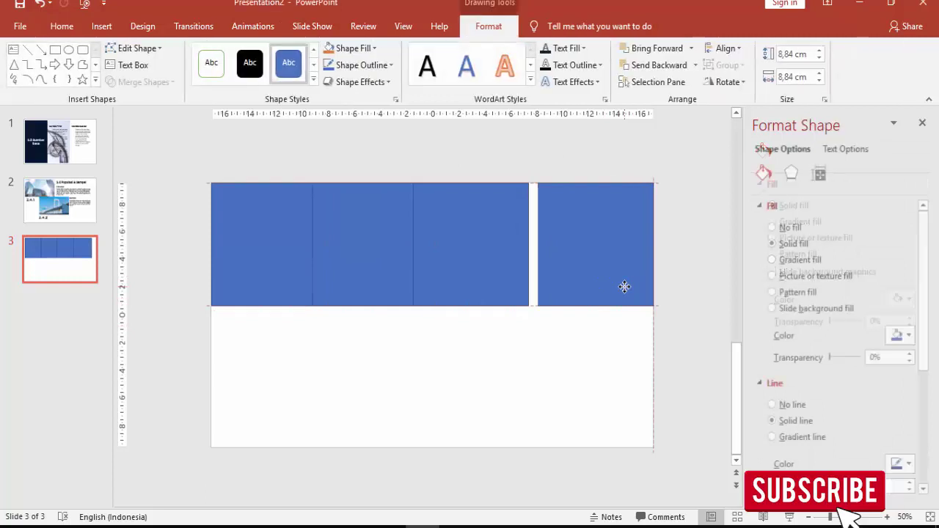
drag(523, 283, 531, 282)
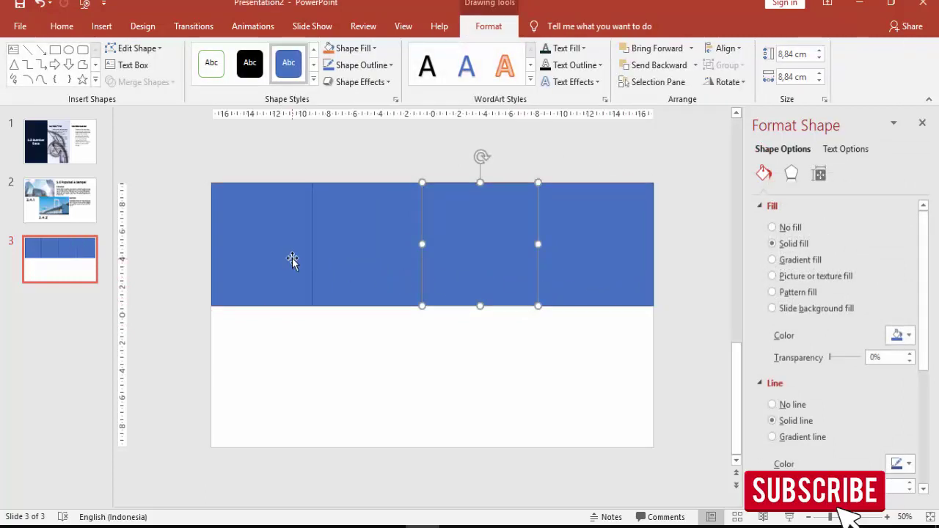
drag(291, 259, 267, 258)
drag(355, 252, 344, 256)
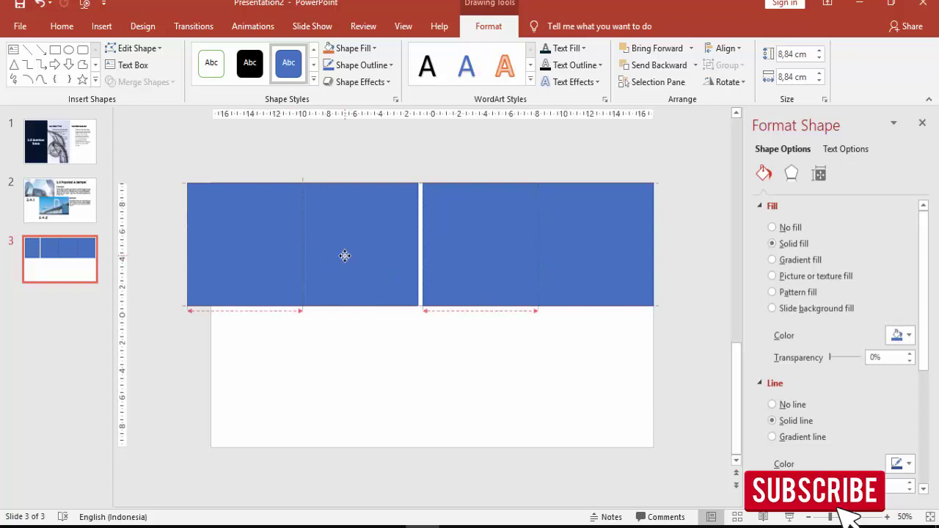
shift+click(258, 266)
shift+click(472, 266)
shift+click(594, 265)
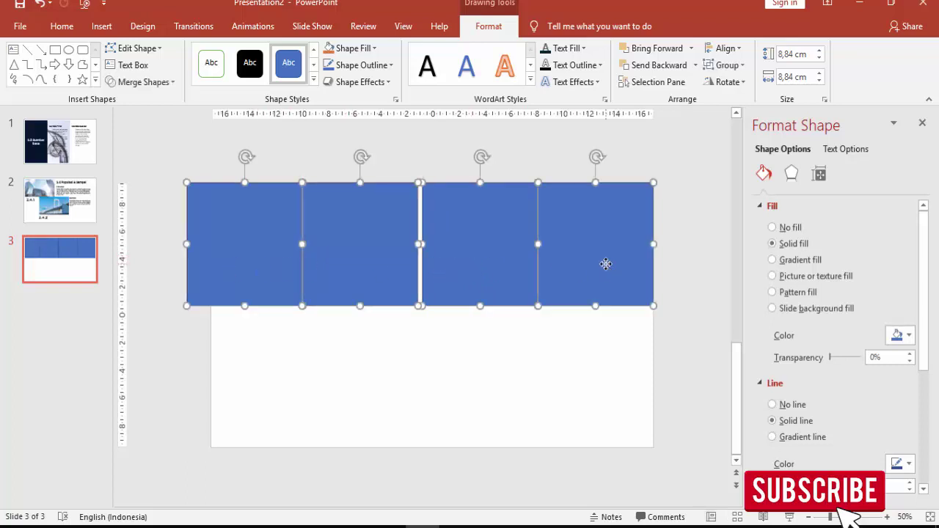
drag(652, 303, 646, 298)
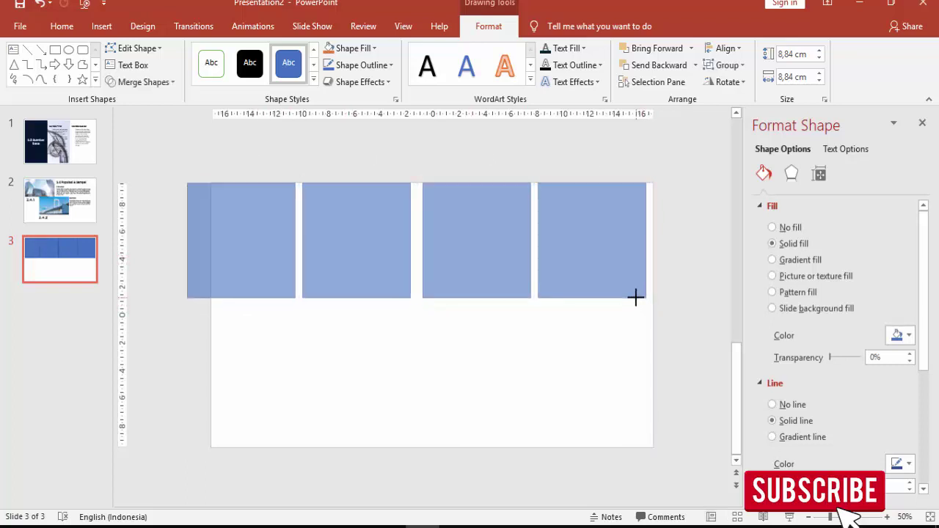
click(506, 301)
Butt the rectangles against each other and resize all four to 8,52 cm
drag(376, 265, 397, 266)
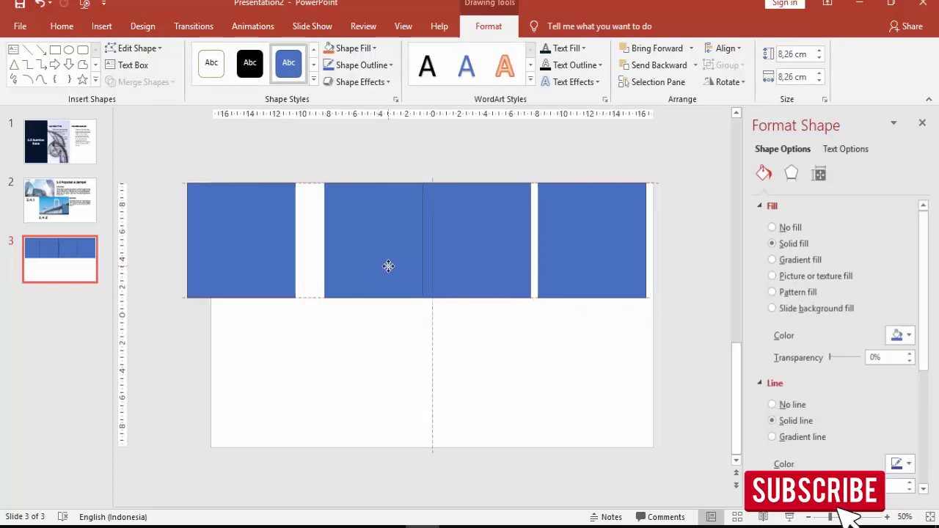
drag(296, 256, 366, 252)
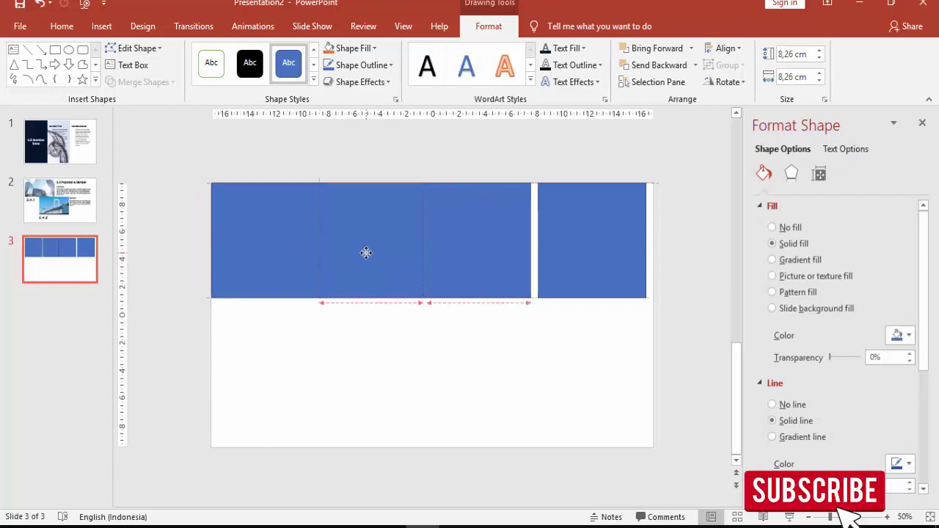
mouse_move(467, 253)
mouse_down()
mouse_move(483, 251)
mouse_move(472, 249)
mouse_up()
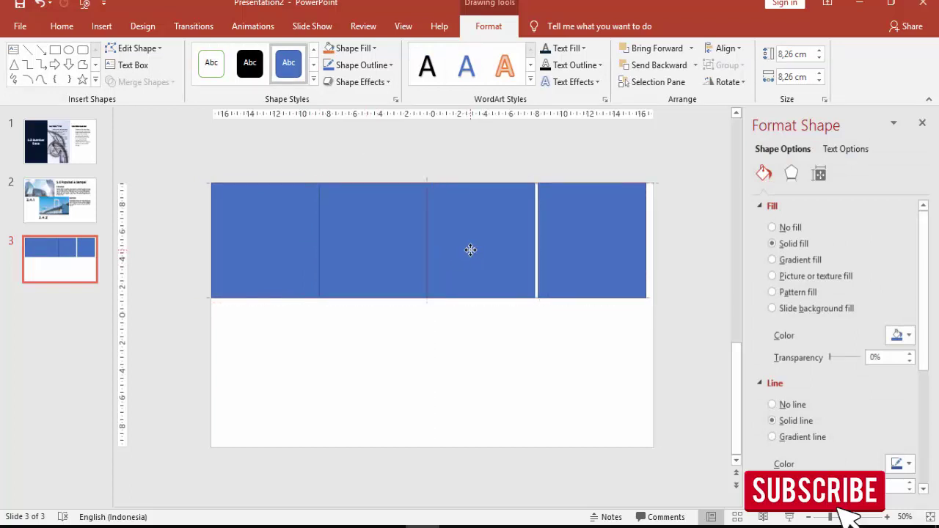
click(580, 247)
drag(580, 247, 578, 247)
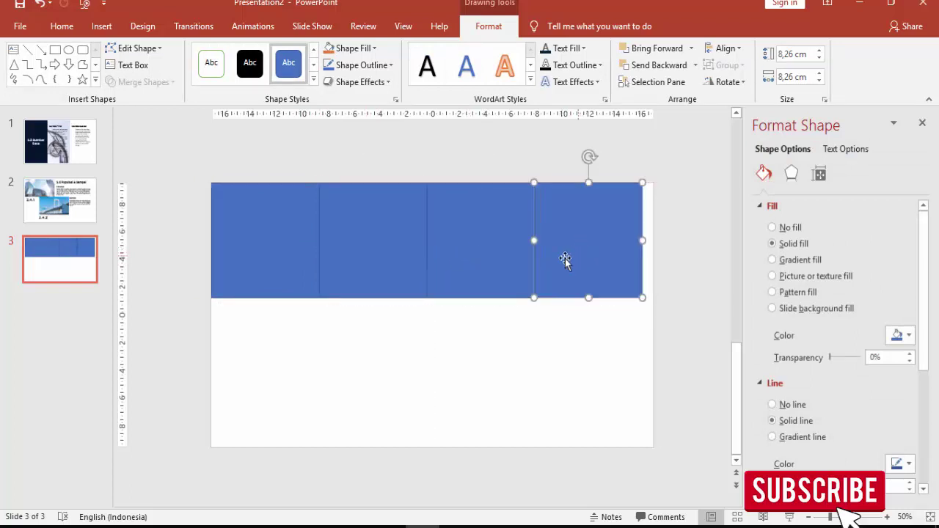
shift+click(488, 260)
shift+click(396, 257)
shift+click(297, 252)
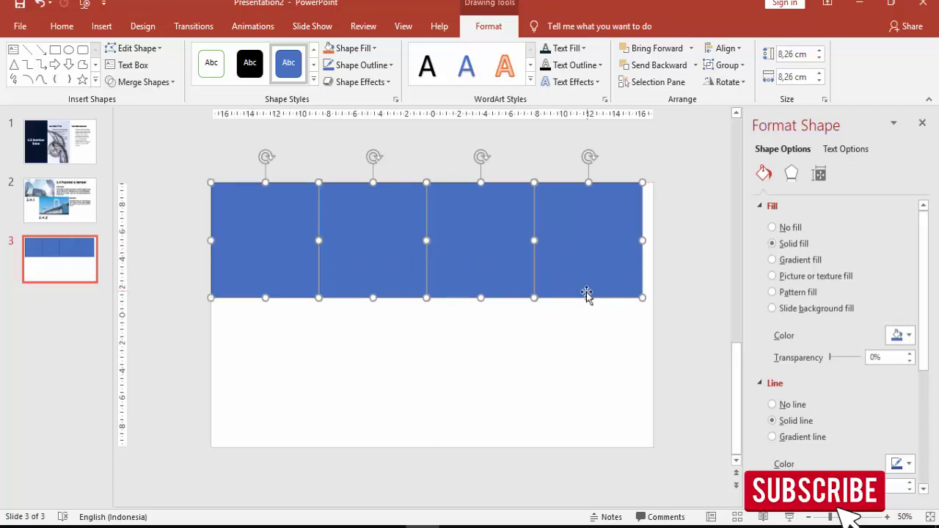
drag(642, 297, 625, 283)
Align the leftmost rectangle to the slide's left edge and close the remaining gaps
click(629, 336)
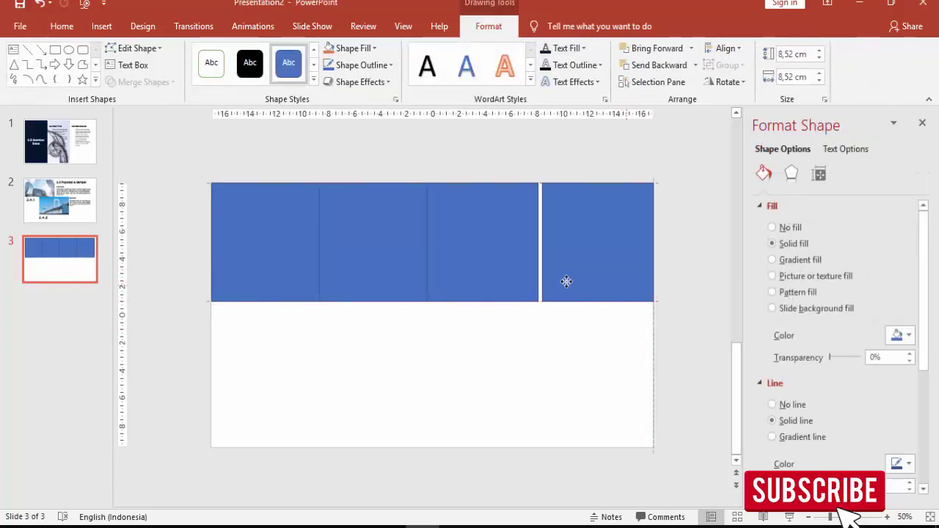
click(511, 274)
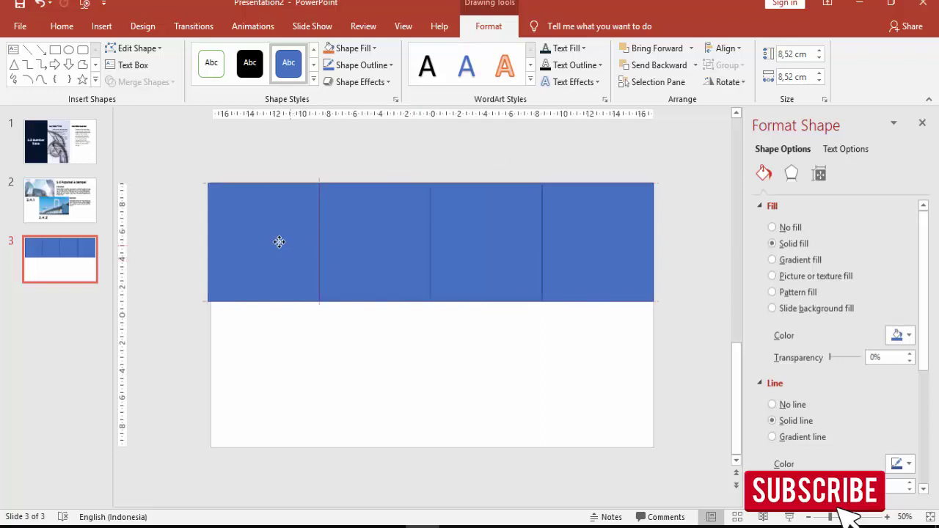
drag(295, 246, 291, 246)
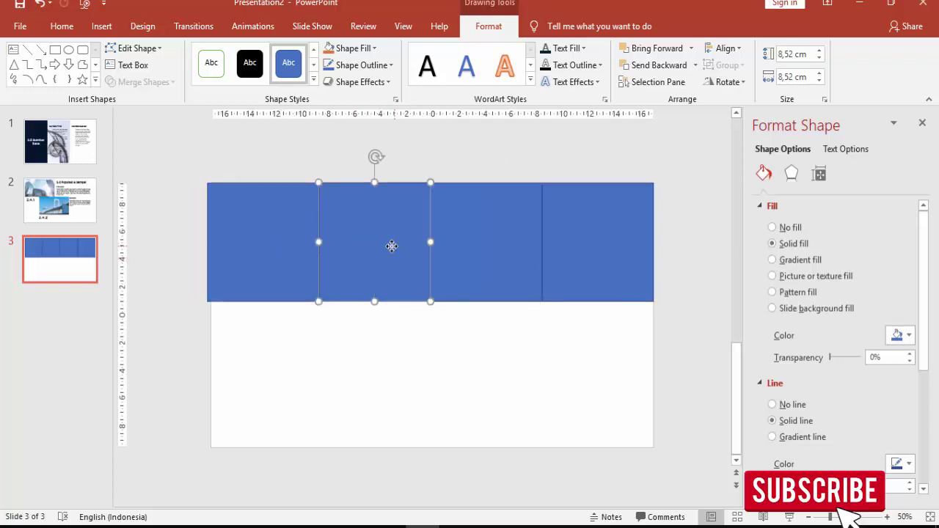
drag(393, 246, 393, 247)
drag(309, 247, 291, 248)
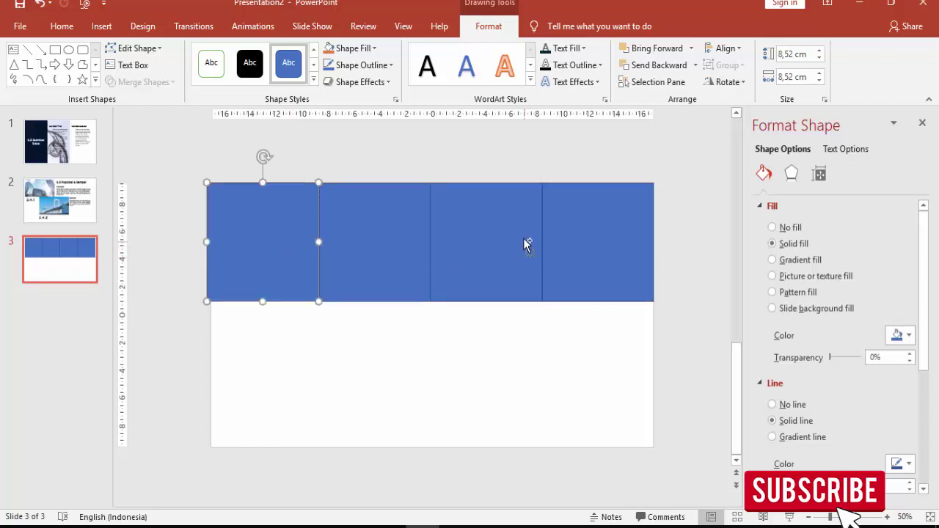
scroll(526, 244, up, 2)
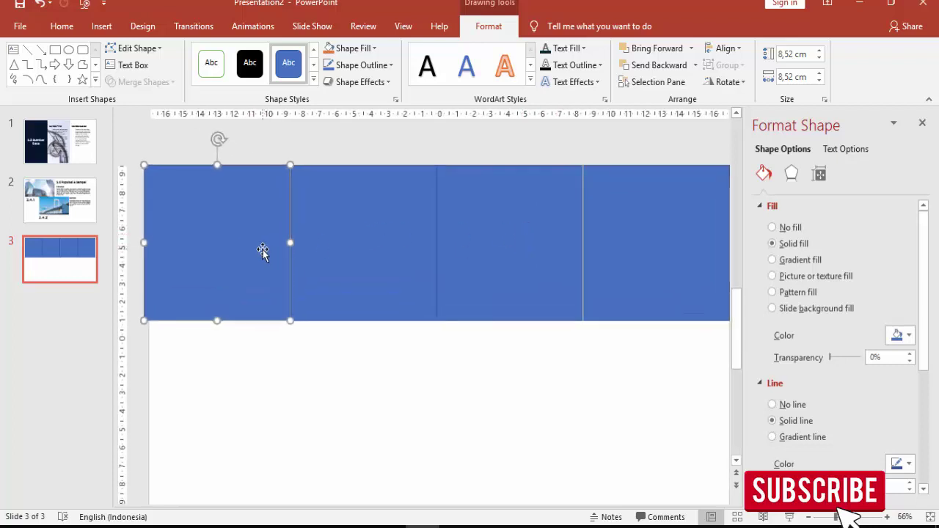
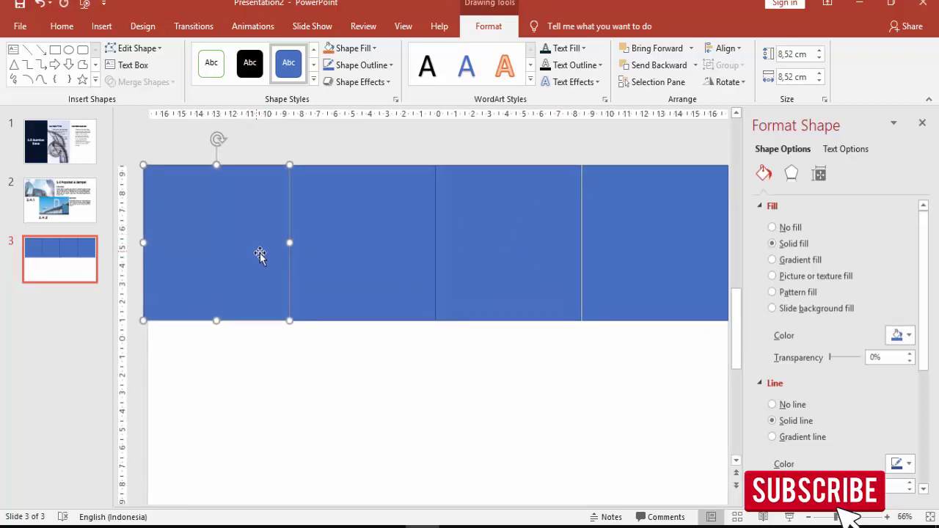
Set Line to No line on each of the four blue tiles so they join into one band
click(400, 262)
click(538, 274)
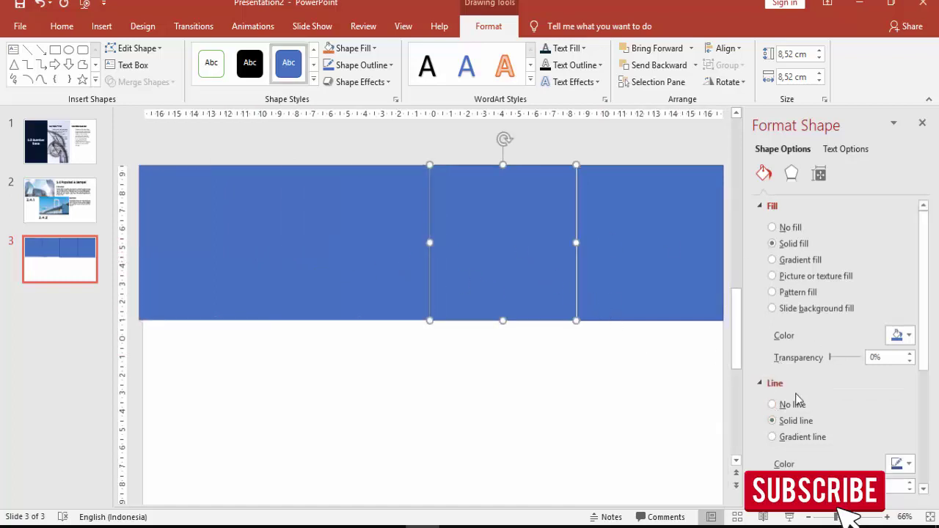
click(776, 404)
click(695, 301)
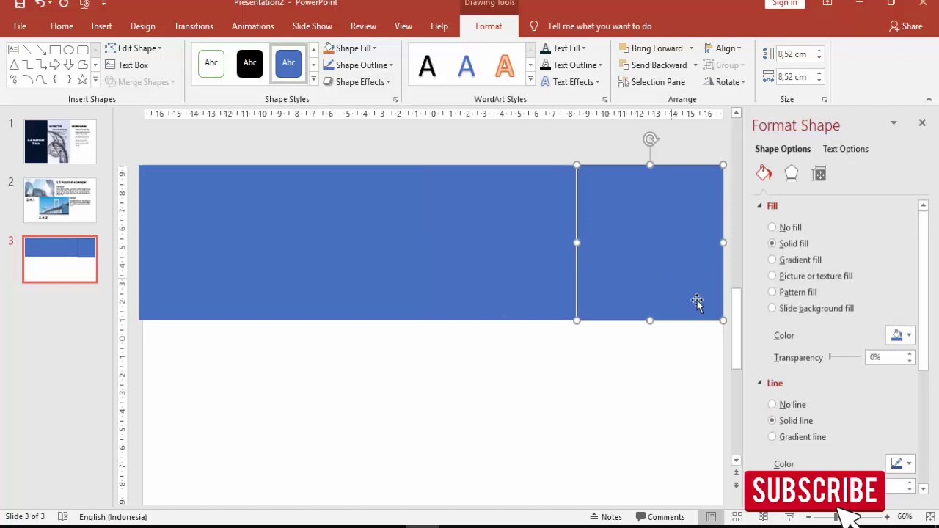
click(792, 404)
click(566, 277)
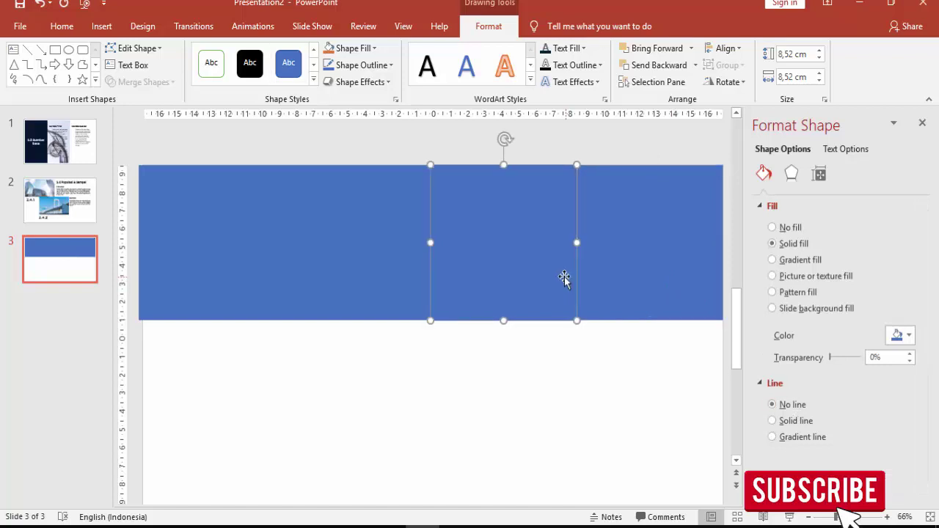
click(405, 271)
click(236, 265)
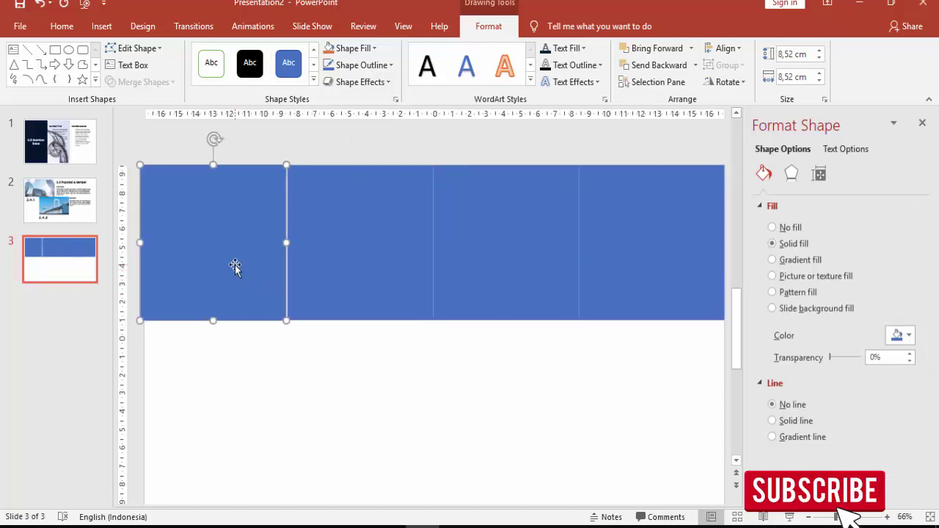
scroll(325, 369, down, 1)
click(288, 316)
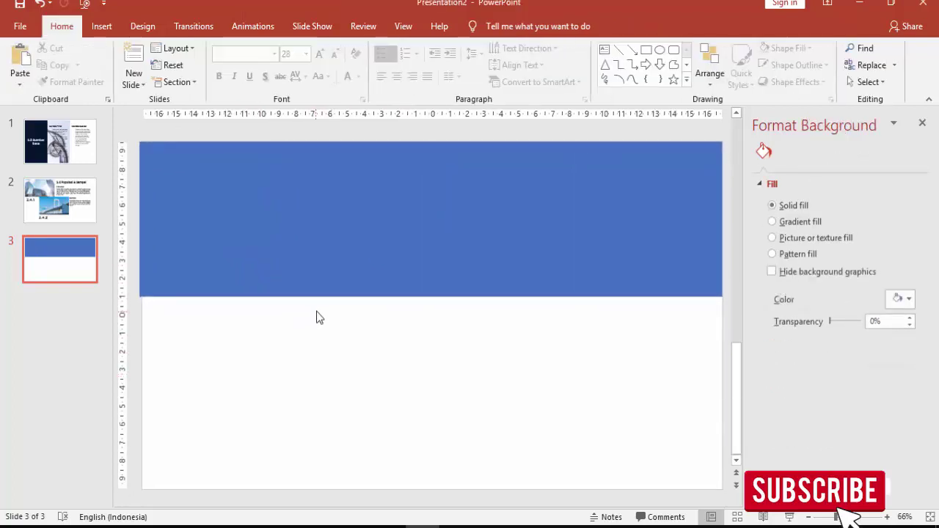
scroll(318, 308, down, 2)
Fill the leftmost tile with the construction-site photo from a file
click(283, 242)
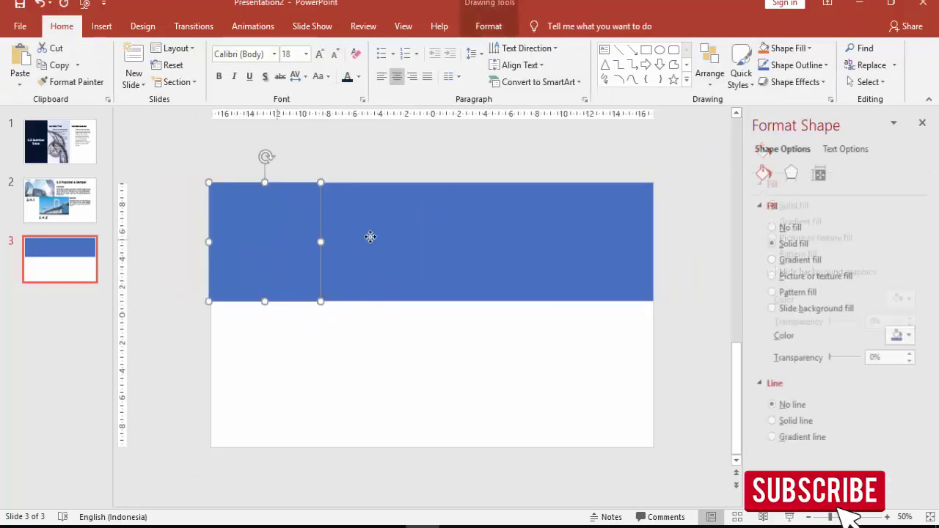
click(792, 276)
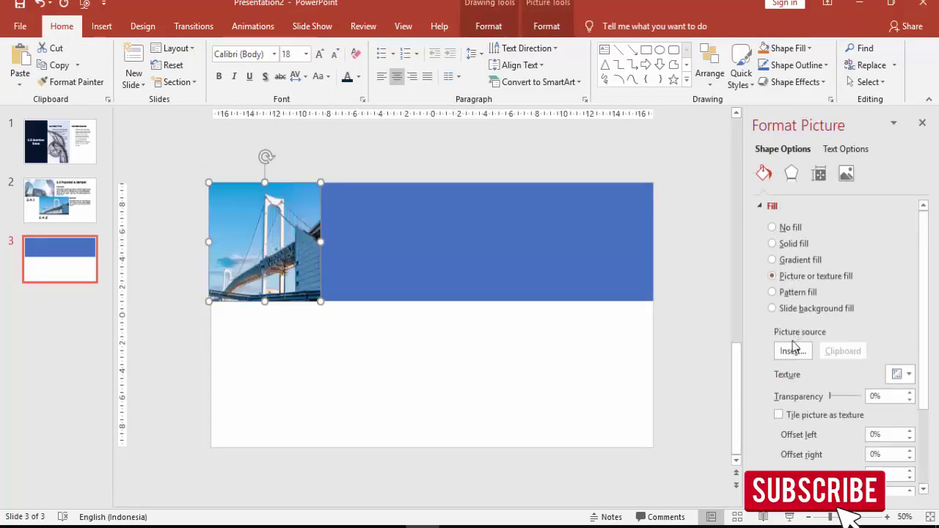
click(792, 351)
click(429, 184)
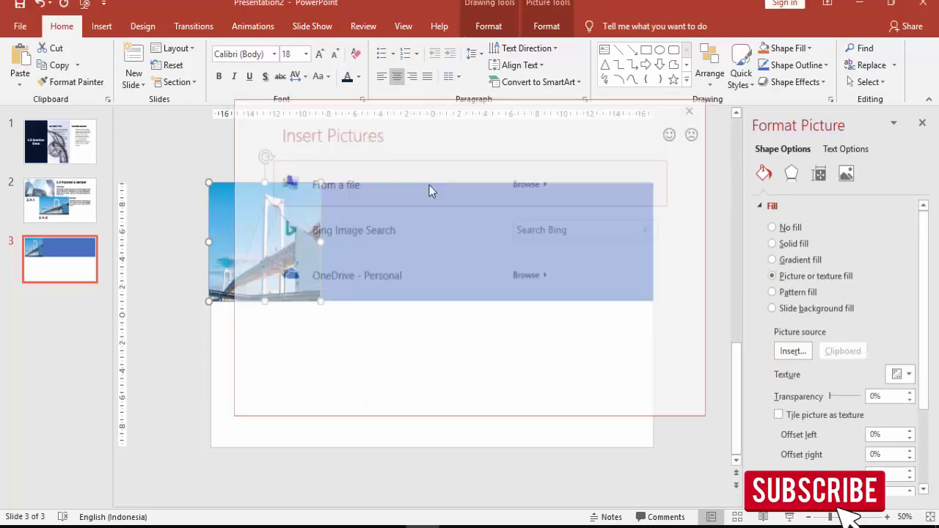
click(412, 165)
click(359, 317)
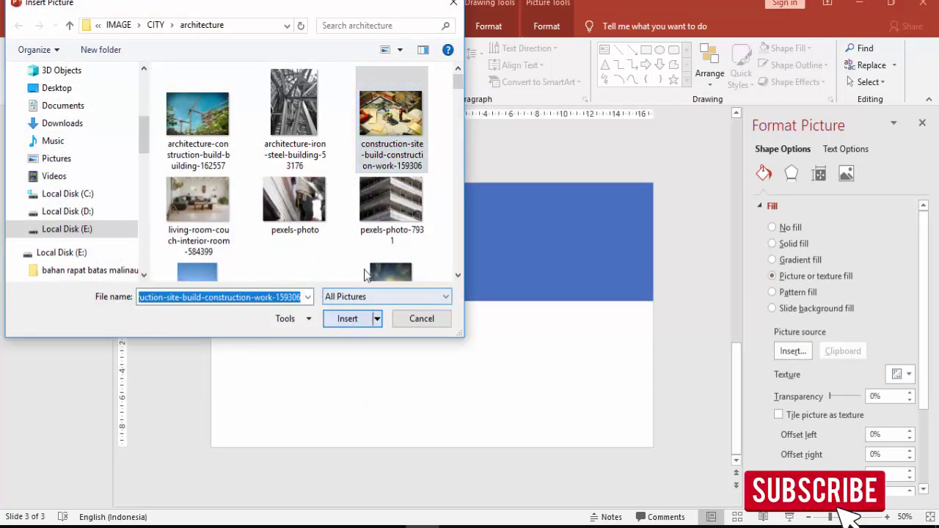
Fill the second tile with the pexels-photo worker image
click(351, 253)
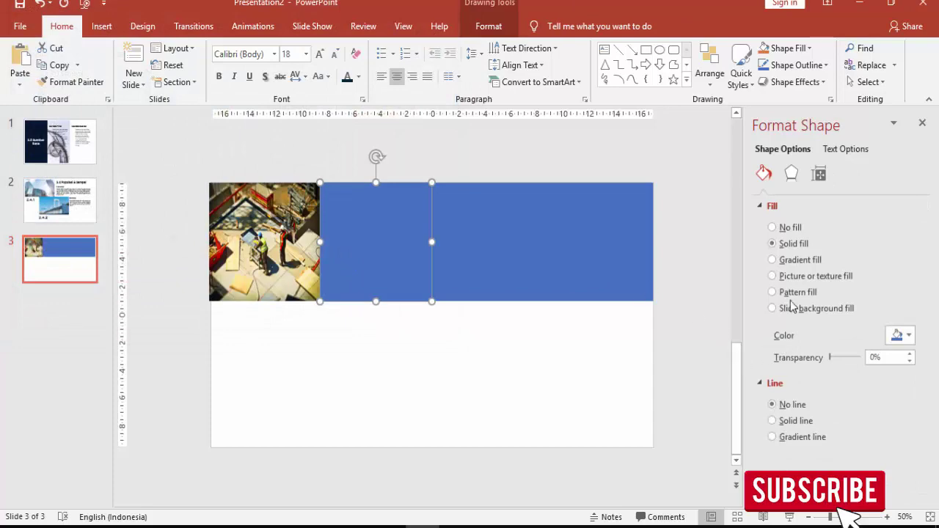
click(792, 351)
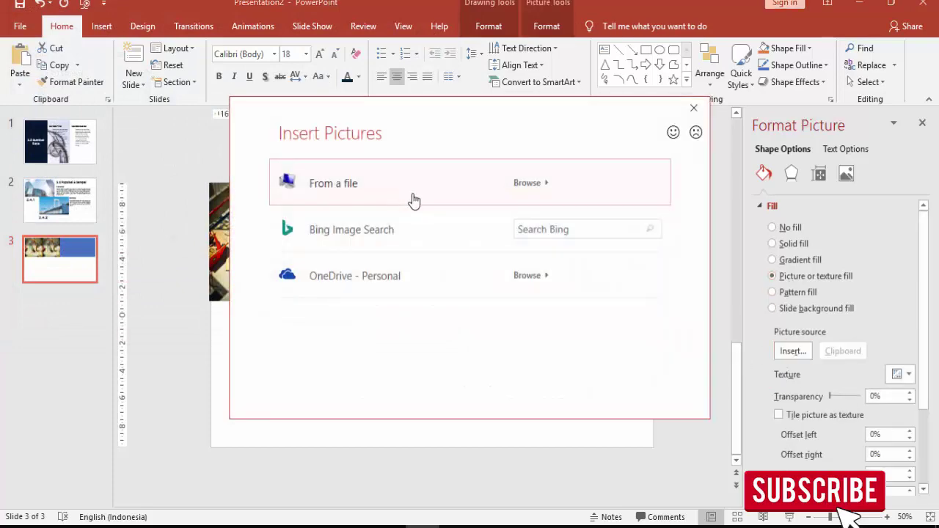
click(413, 200)
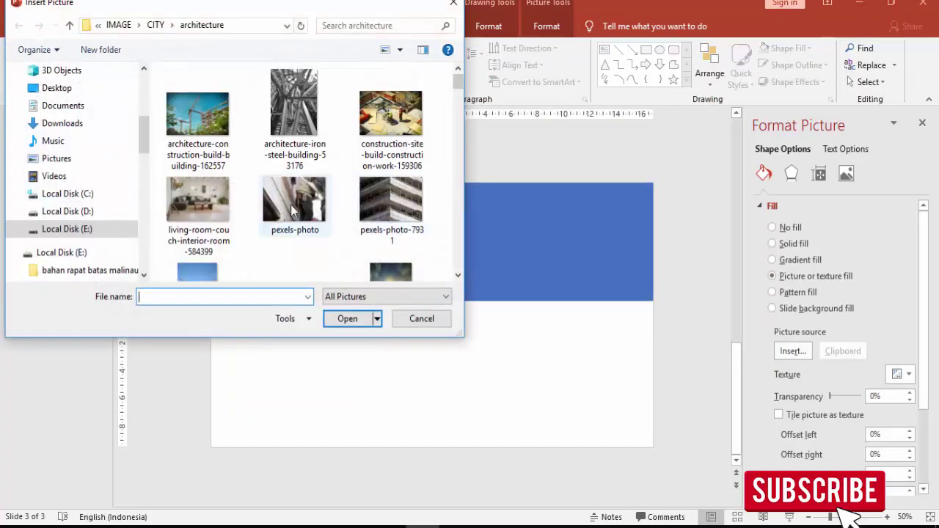
click(291, 211)
click(345, 319)
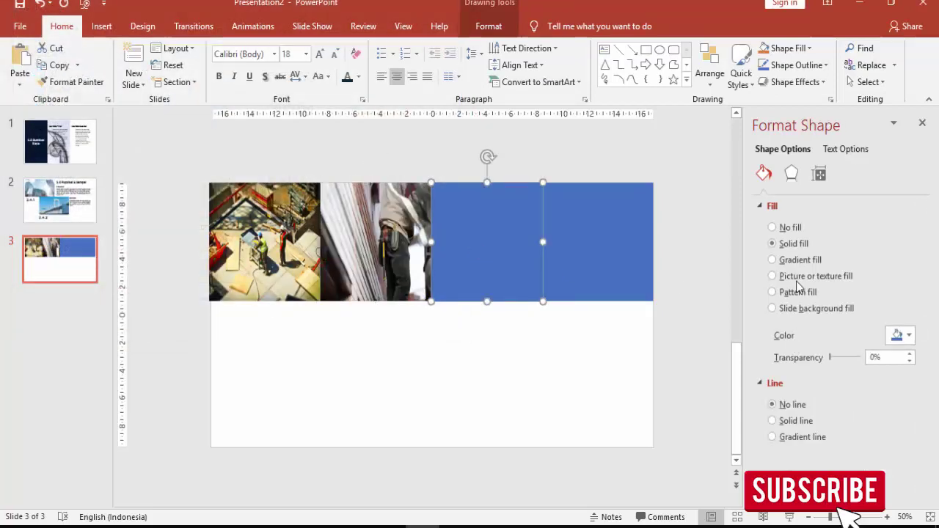
Fill the third tile with the pexels-photo-326410 city skyline image
click(797, 278)
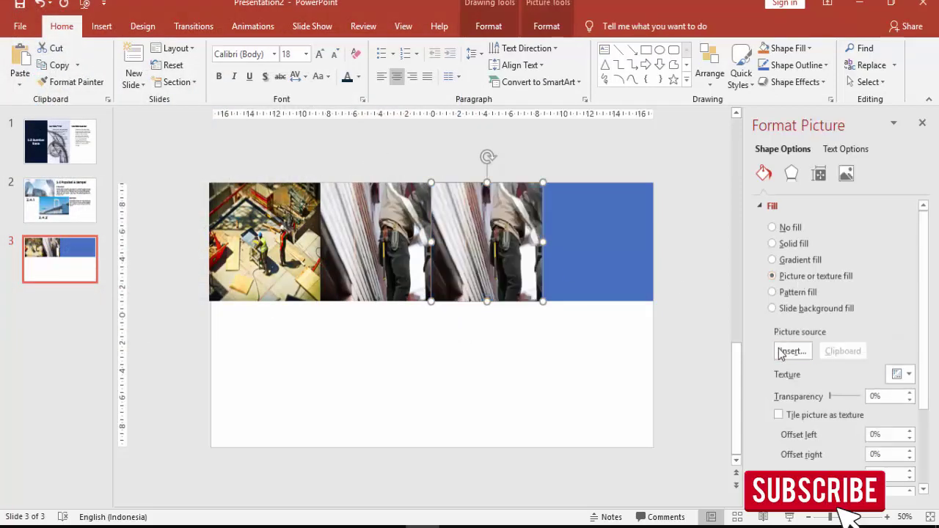
key(Escape)
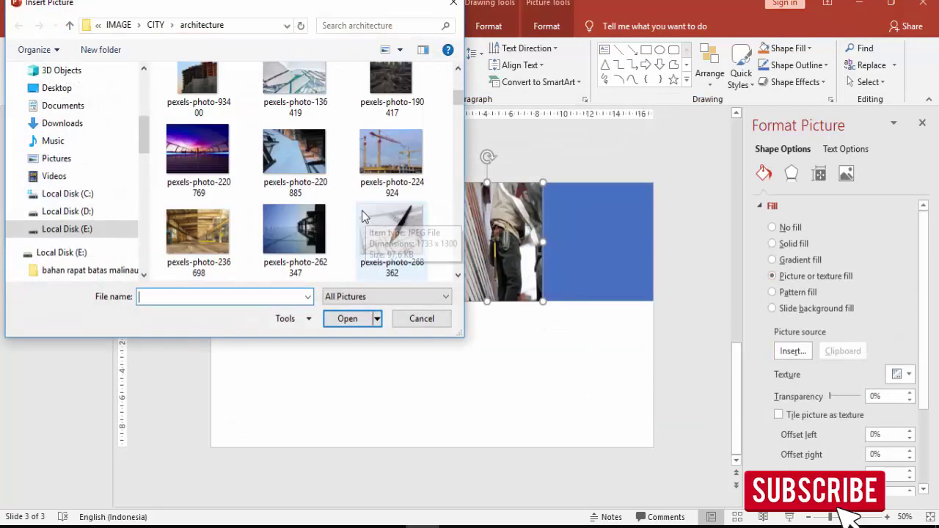
scroll(391, 233, down, 3)
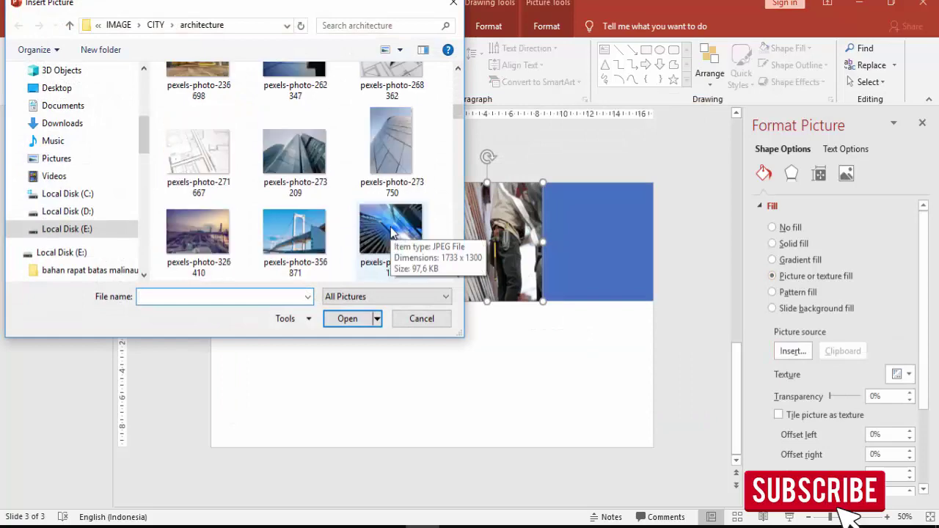
click(220, 238)
click(344, 318)
Fill the last tile with the pexels-photo-1078879 engineer photo
click(583, 261)
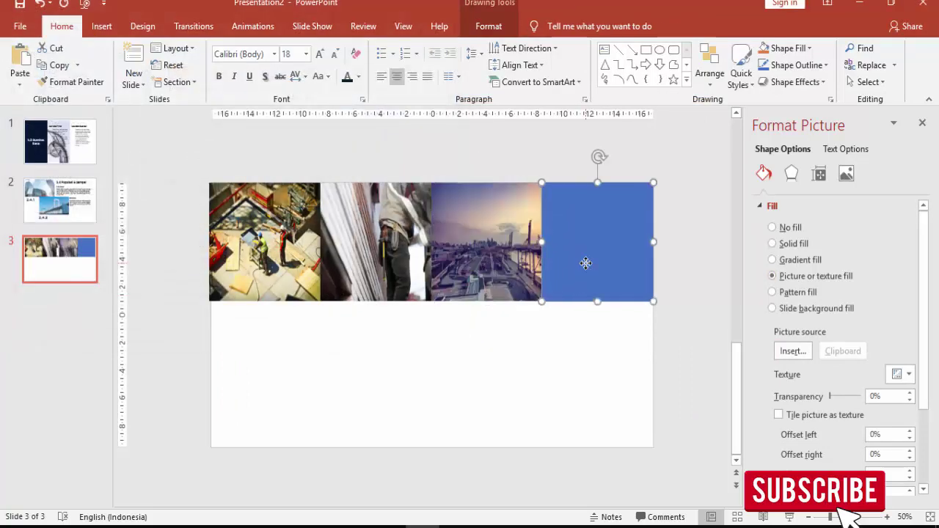
click(771, 276)
click(791, 351)
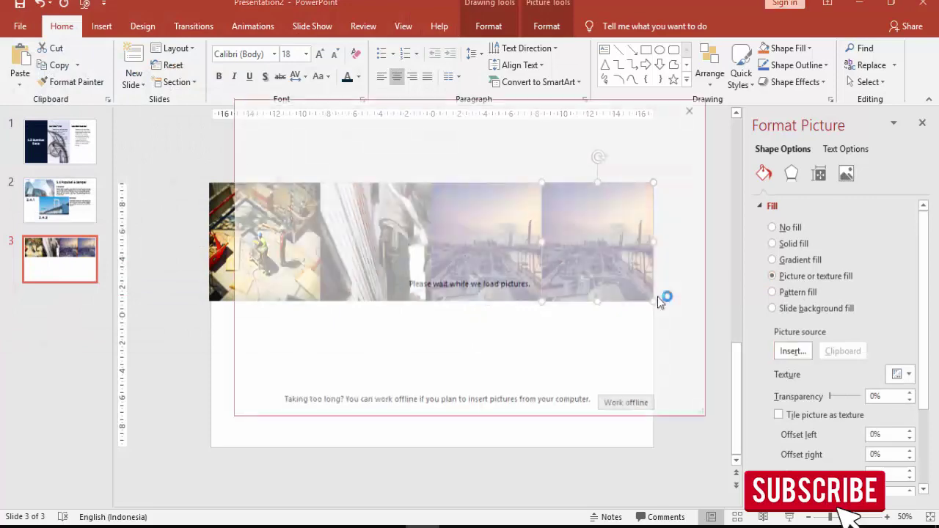
key(Escape)
scroll(310, 213, down, 5)
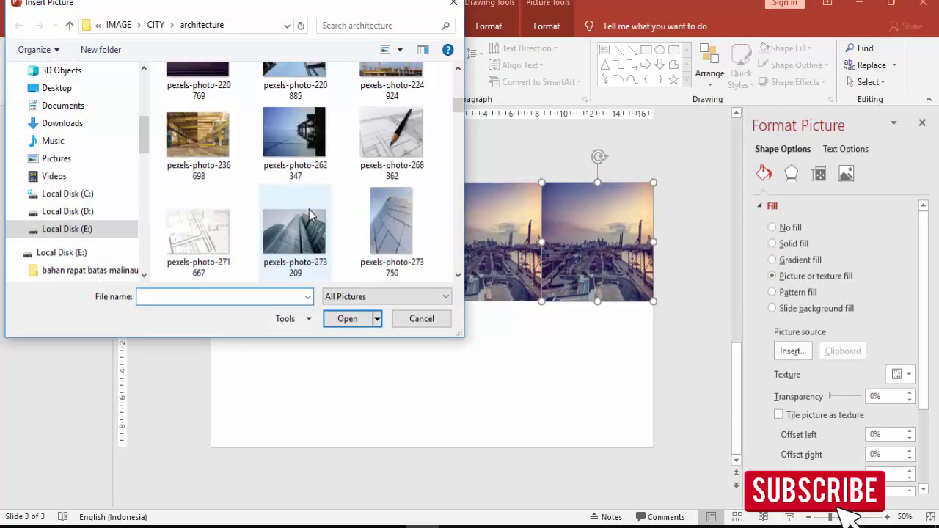
scroll(309, 212, down, 5)
scroll(309, 214, down, 5)
scroll(310, 214, down, 2)
scroll(310, 205, up, 3)
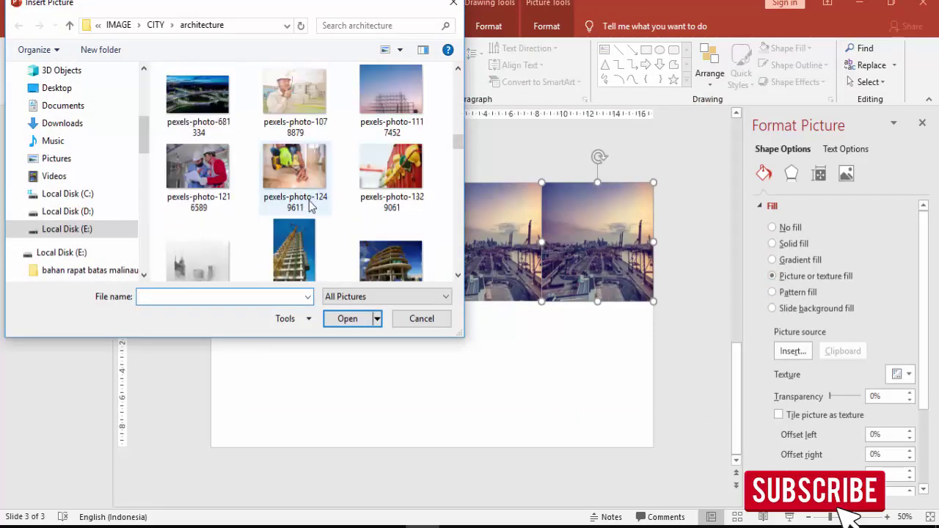
click(291, 127)
click(347, 318)
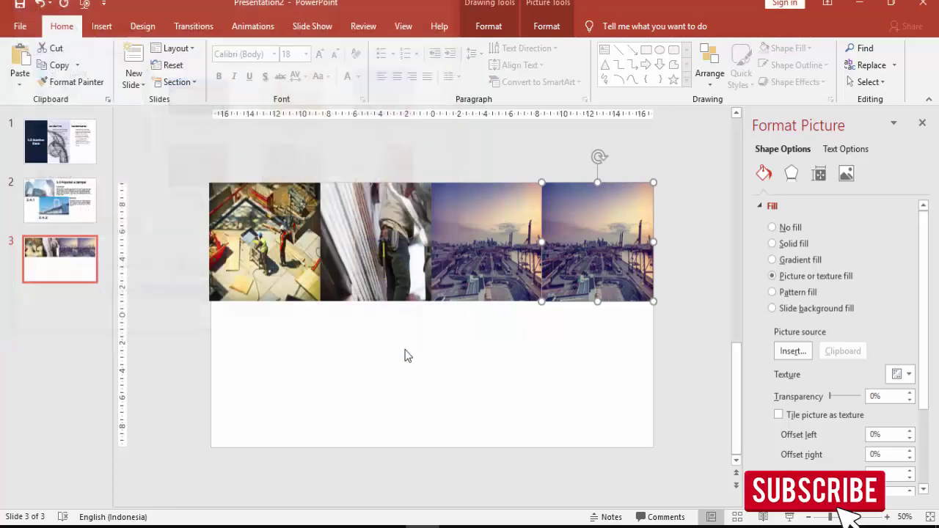
click(430, 334)
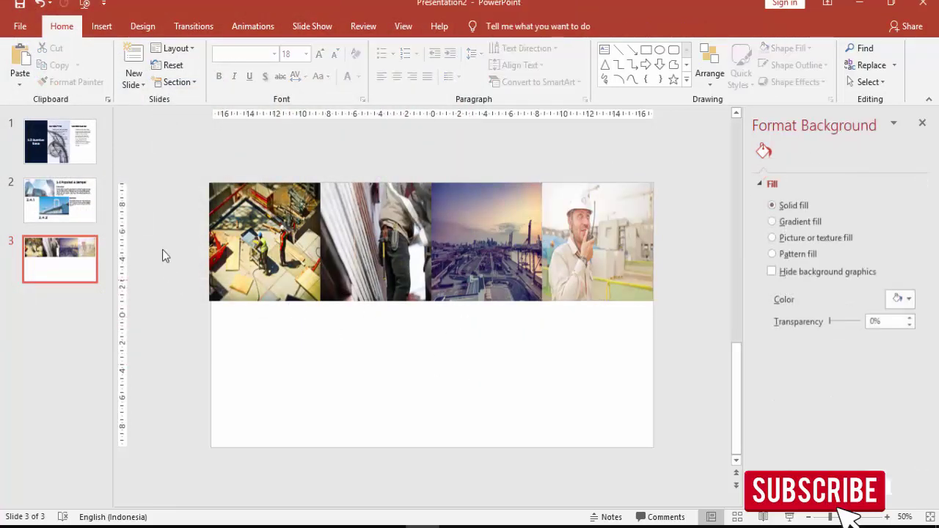
Copy the '2.4 Populasi & Sampel' heading and Populasi text from slide 2 to below slide 3's photos
click(60, 200)
click(503, 210)
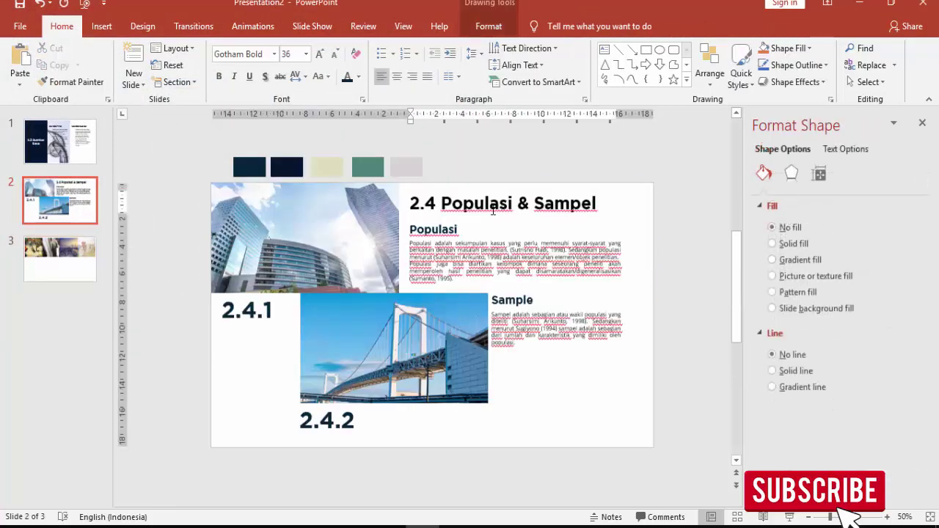
shift+click(444, 242)
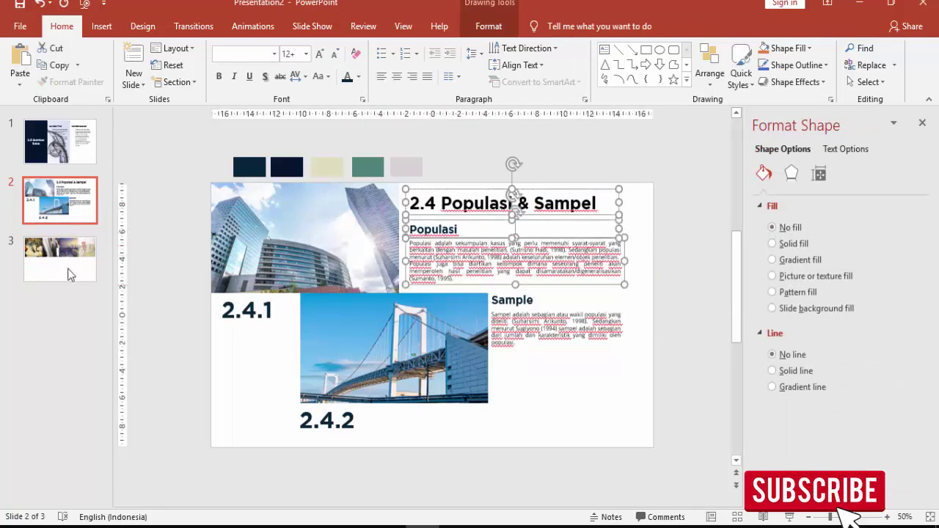
click(61, 265)
key(ctrl+v)
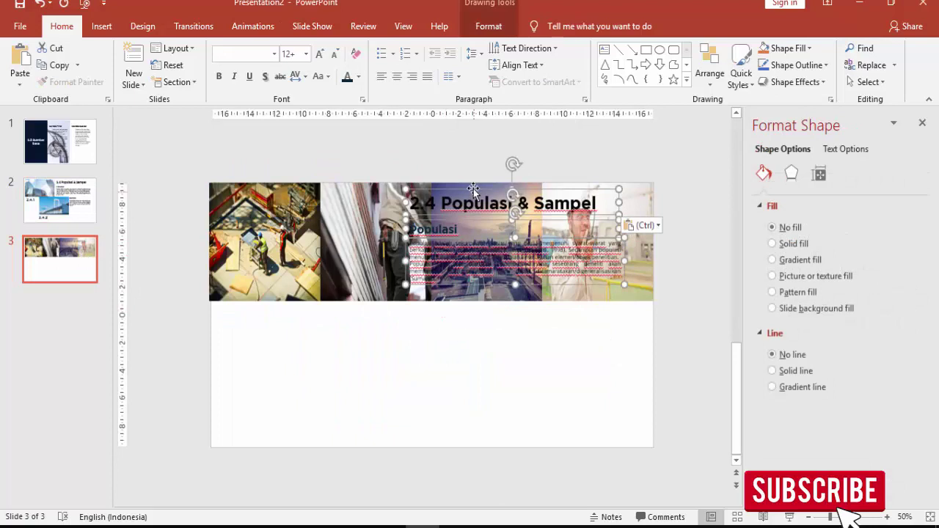
drag(473, 190, 439, 303)
click(603, 329)
Stretch the heading box to both slide edges and centre its text
click(559, 318)
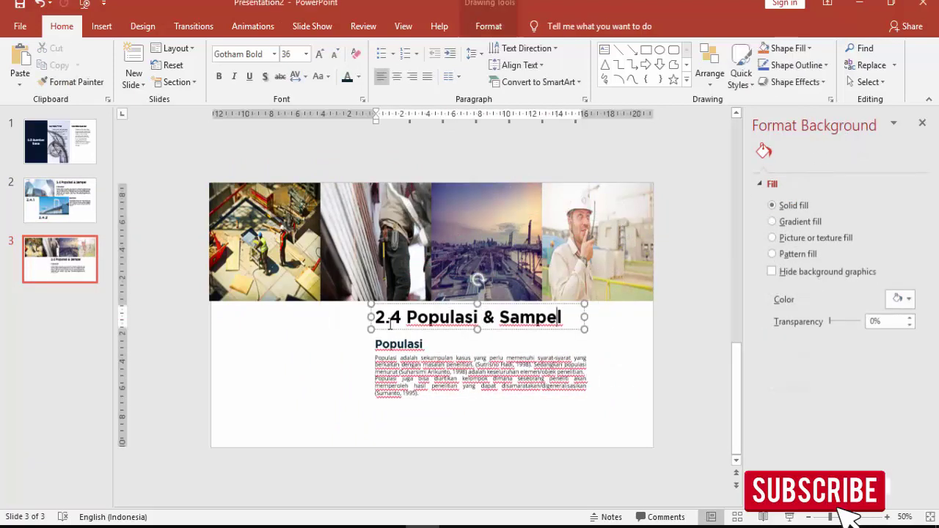
drag(371, 317, 212, 317)
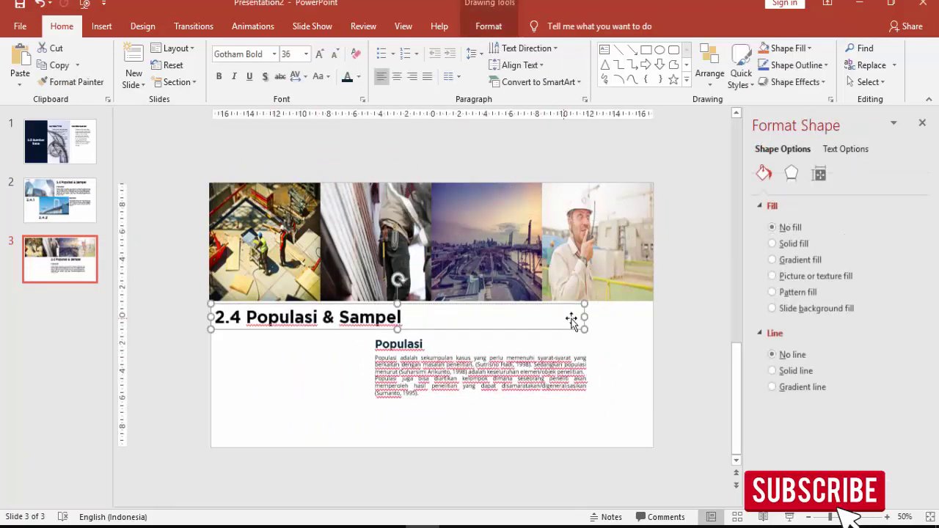
drag(584, 317, 653, 317)
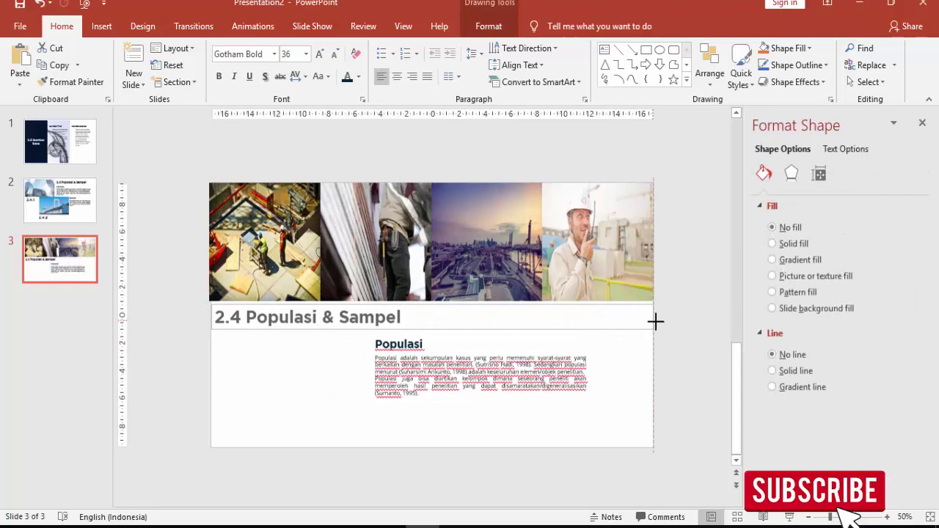
click(396, 77)
Select the 'Metode Pengumpulan Data' heading in the PDF source document
click(462, 525)
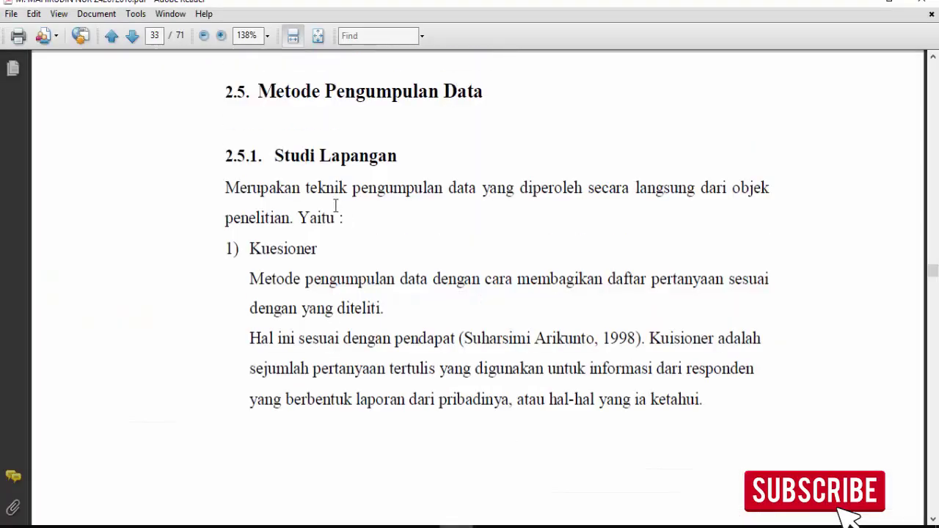
drag(261, 91, 446, 92)
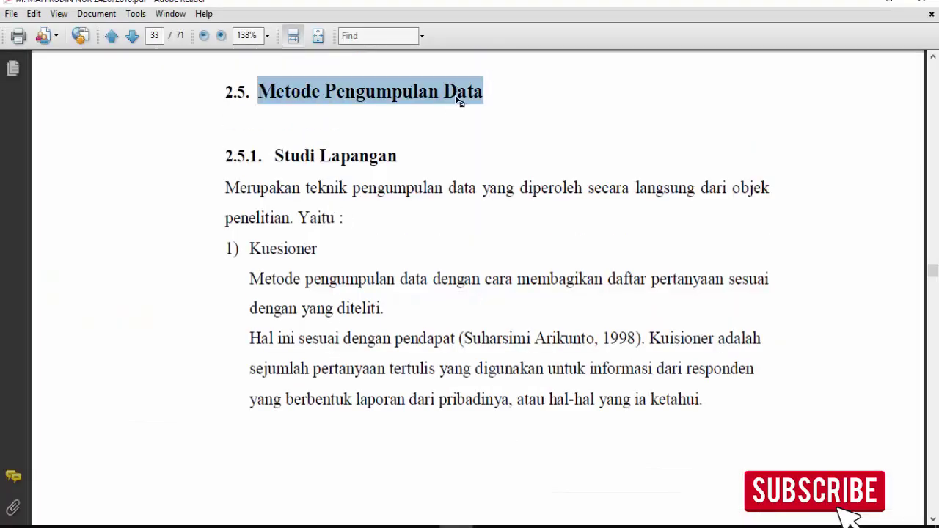
click(455, 526)
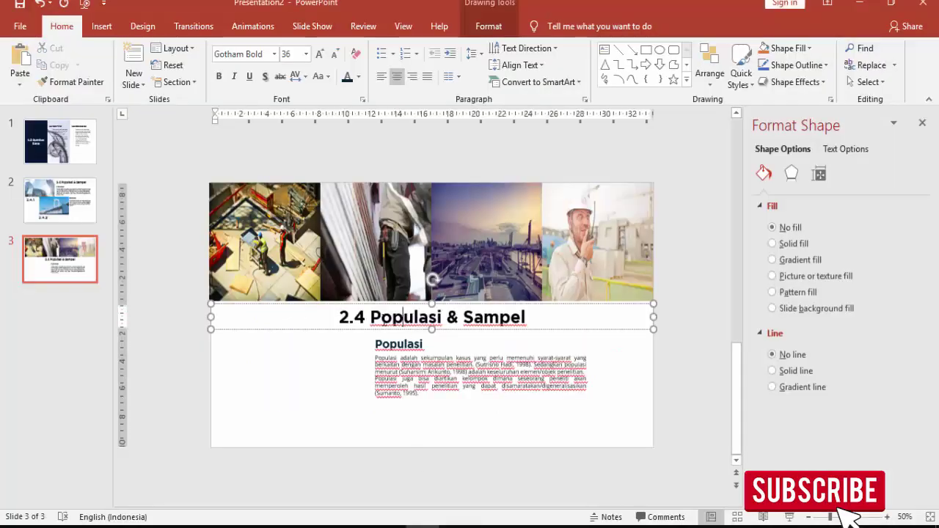
Replace 'Populasi & Sampel' in the title with 'Metode Pengumpulan Data' as unformatted text
drag(396, 314, 526, 317)
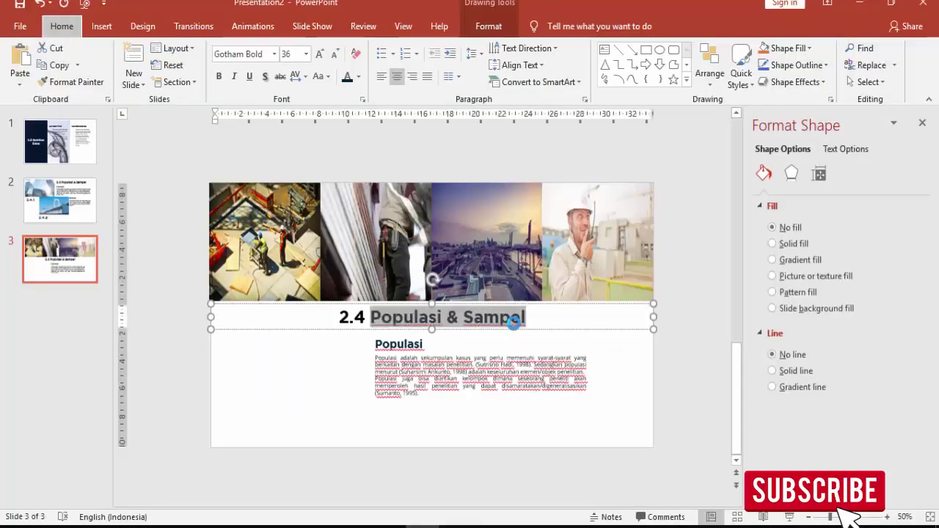
key(ctrl+alt+v)
click(376, 217)
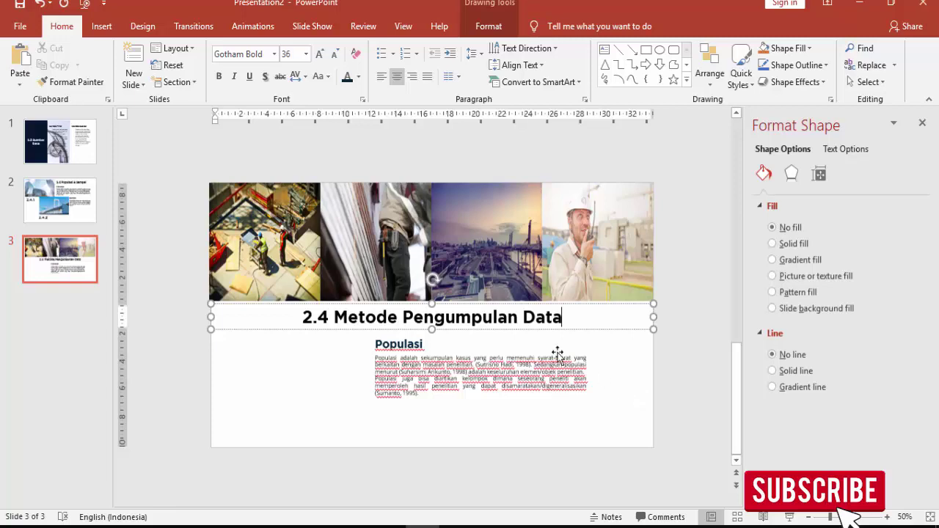
Stretch the Populasi subheading across the slide, centre it and number it 2.5.1
click(498, 350)
key(alt+Tab)
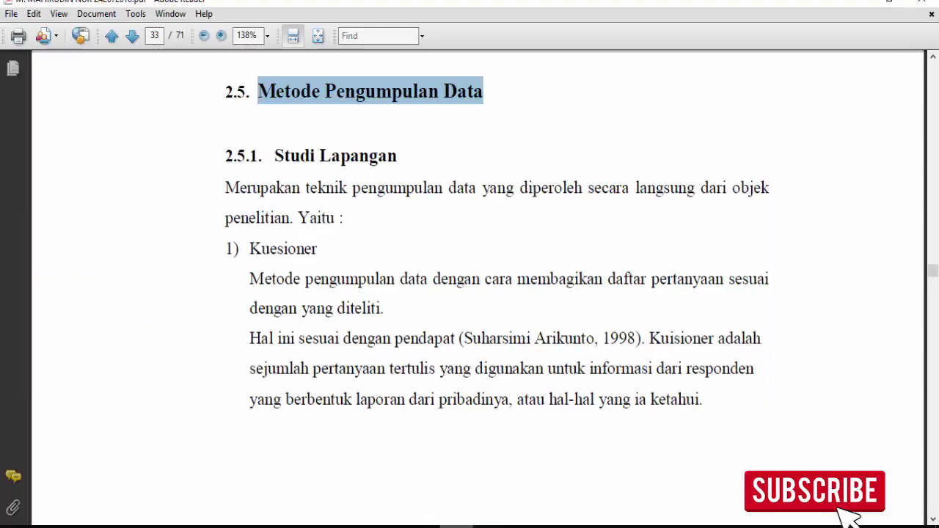
key(alt+Tab)
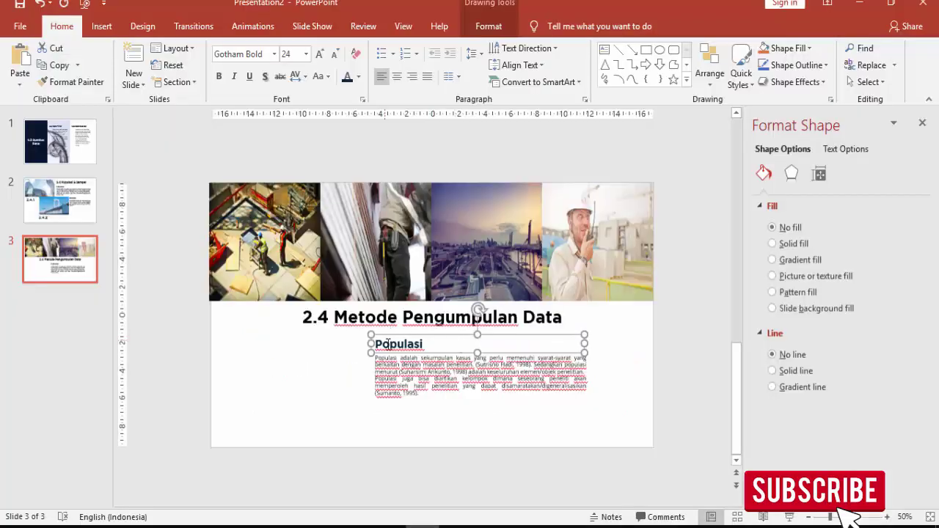
drag(326, 342, 220, 341)
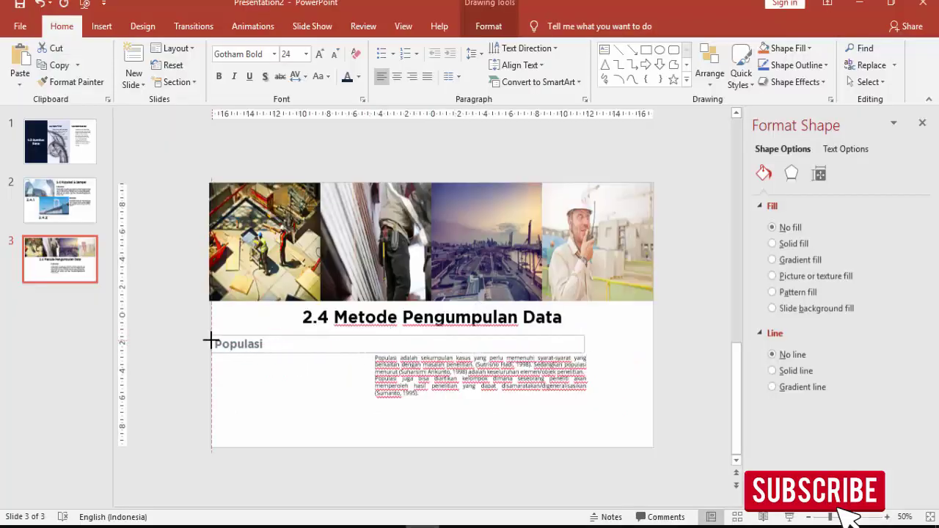
drag(585, 343, 653, 343)
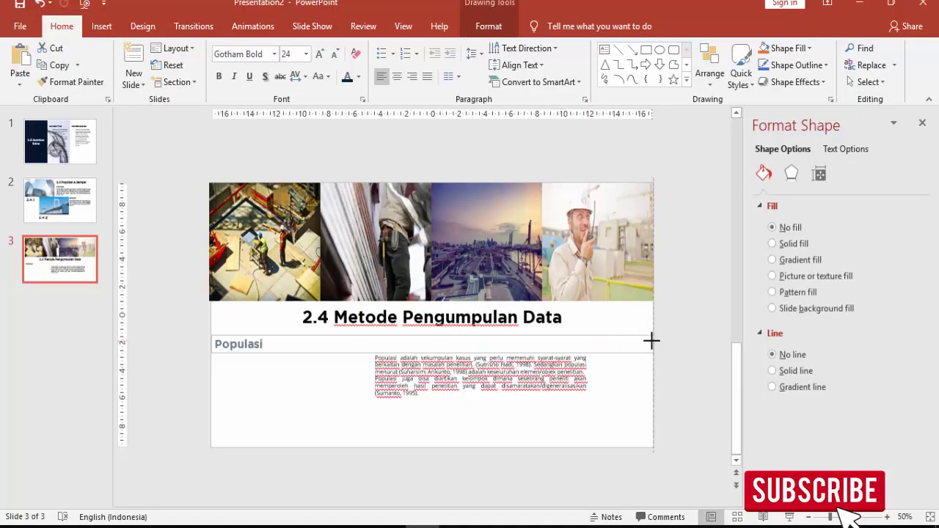
click(396, 76)
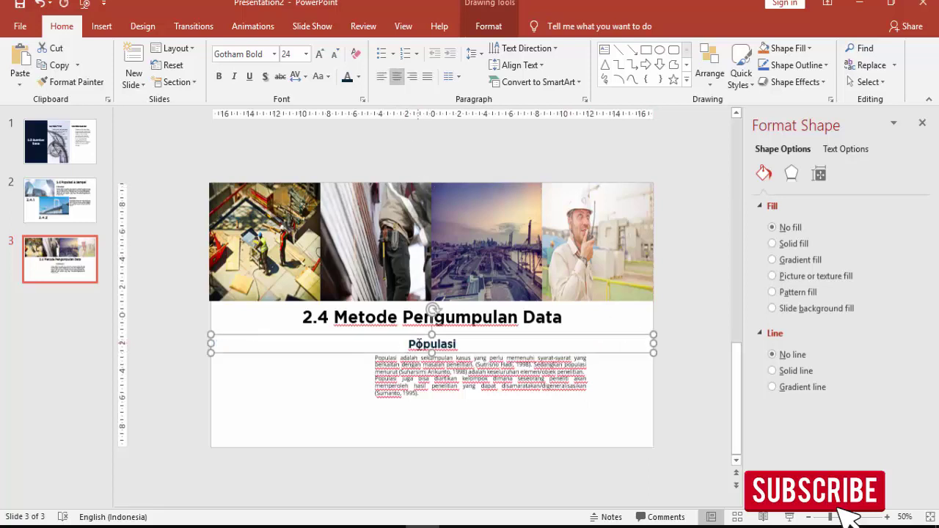
click(409, 344)
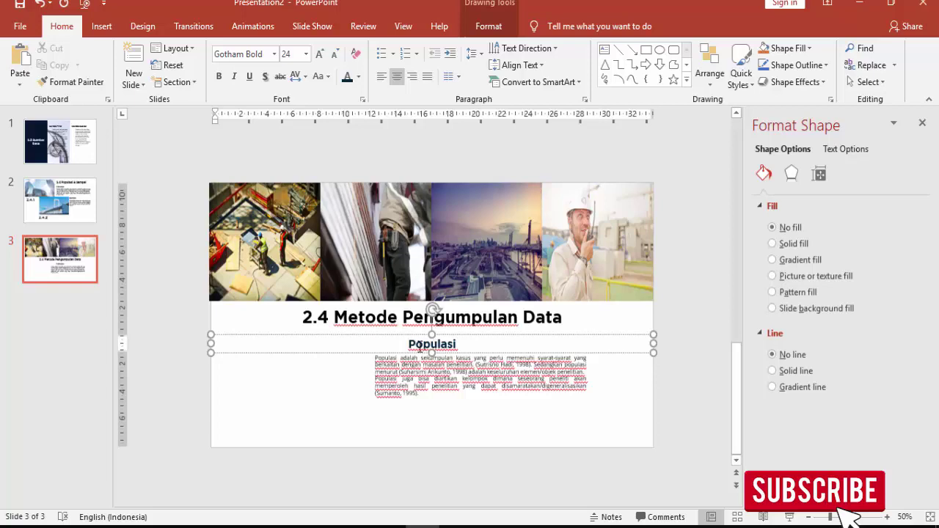
text(2.5.1)
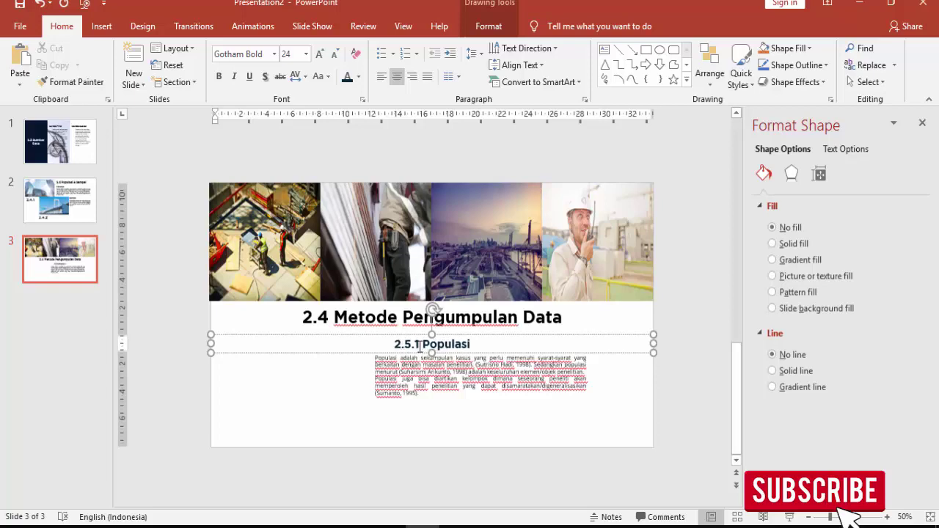
Select the 'Studi Lapangan' heading in the PDF source document
click(456, 525)
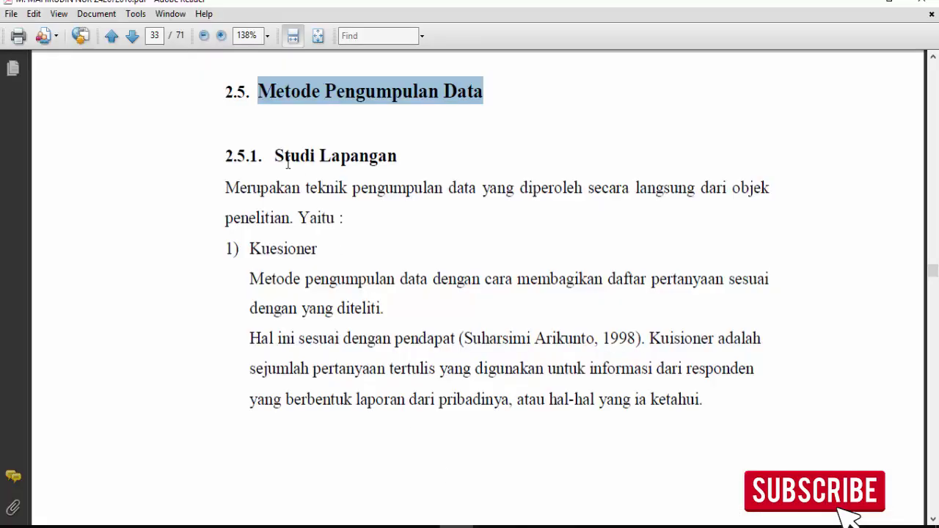
drag(275, 157, 381, 155)
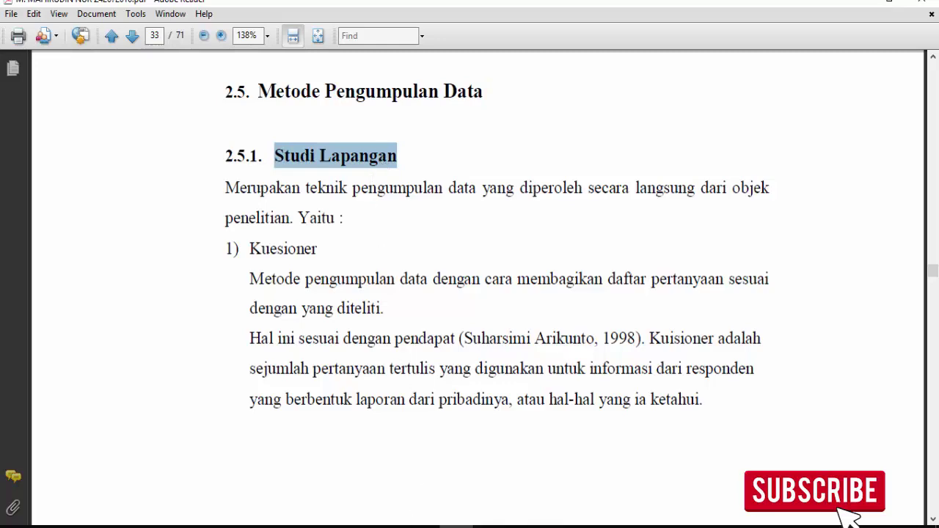
click(422, 526)
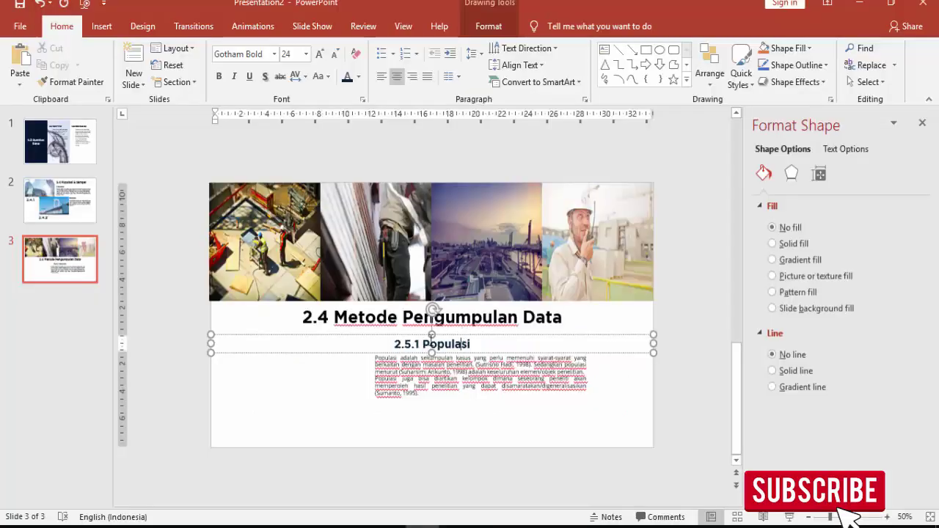
Replace 'Populasi' in the subheading with 'Studi Lapangan' as unformatted text
drag(423, 344, 472, 344)
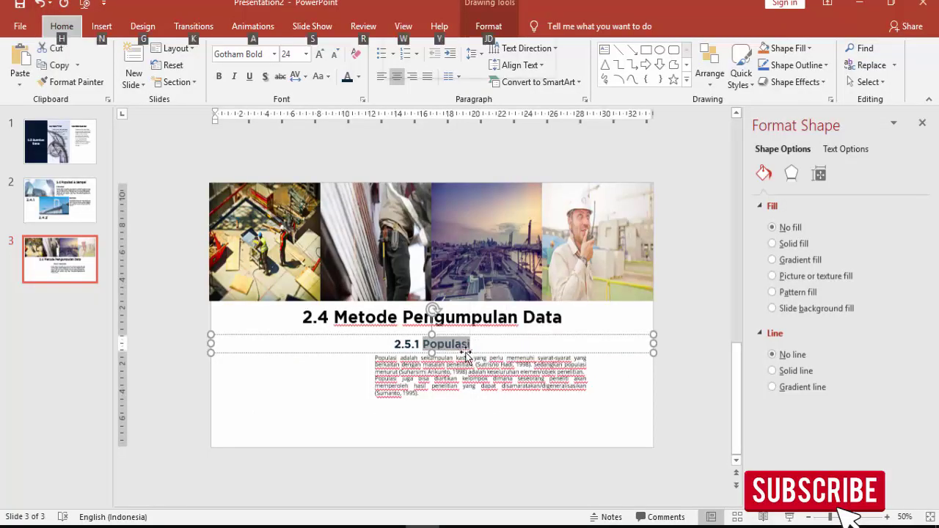
key(ctrl+alt+v)
double_click(388, 215)
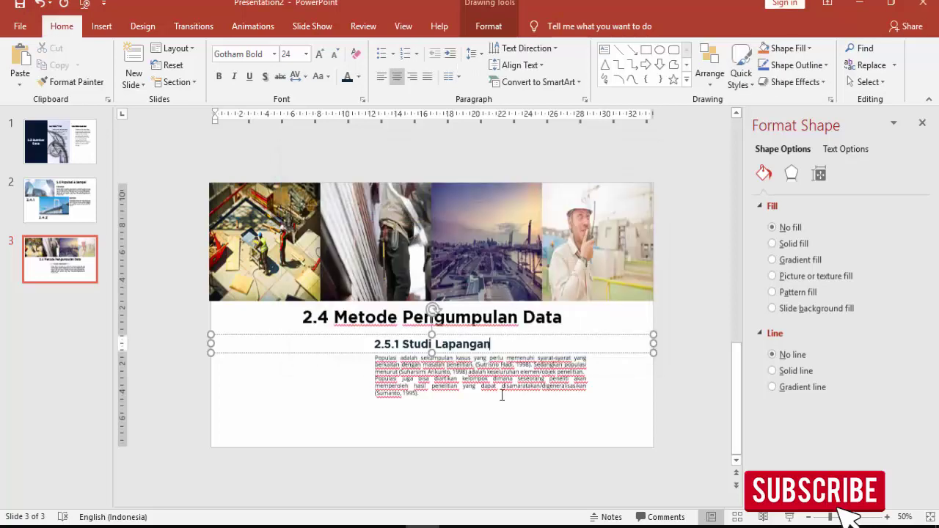
Stretch the body text box to both slide edges and centre the paragraph
click(401, 371)
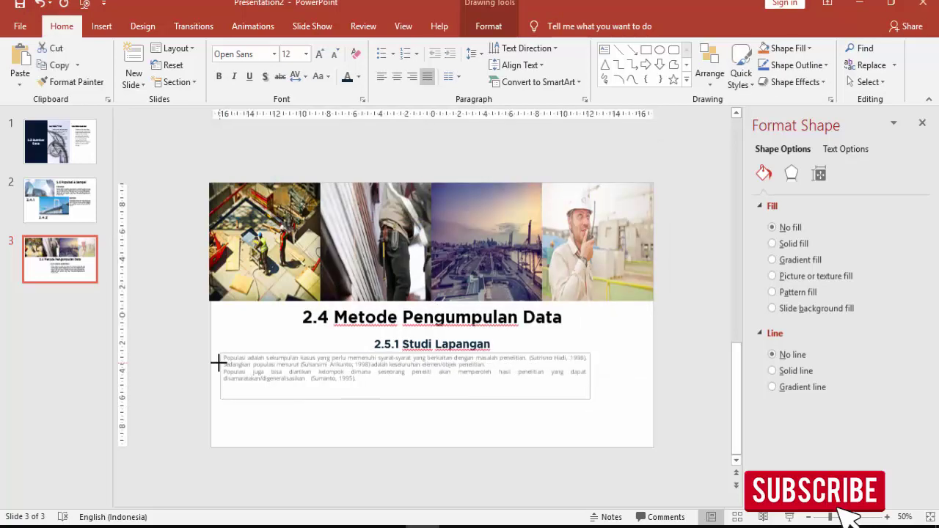
drag(276, 361, 209, 361)
drag(589, 368, 653, 368)
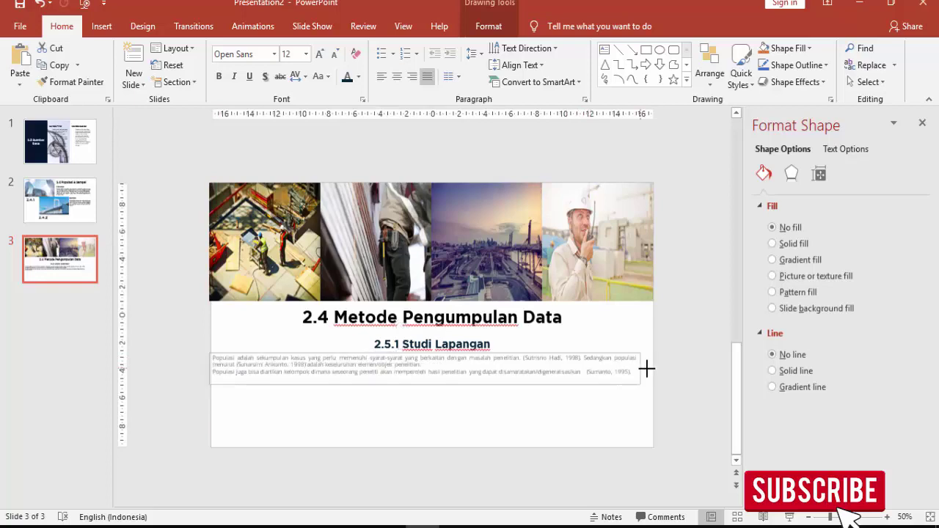
click(396, 77)
scroll(497, 396, up, 2)
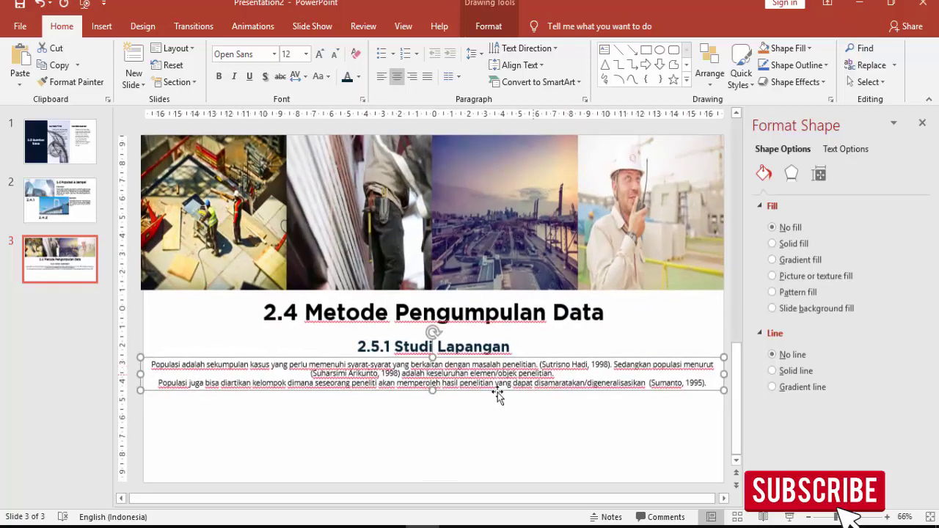
Take the 'Merupakan…penelitian' sentence from the PDF and select the old Populasi body text
click(457, 525)
mouse_move(226, 190)
mouse_down()
mouse_move(299, 188)
mouse_move(294, 218)
mouse_up()
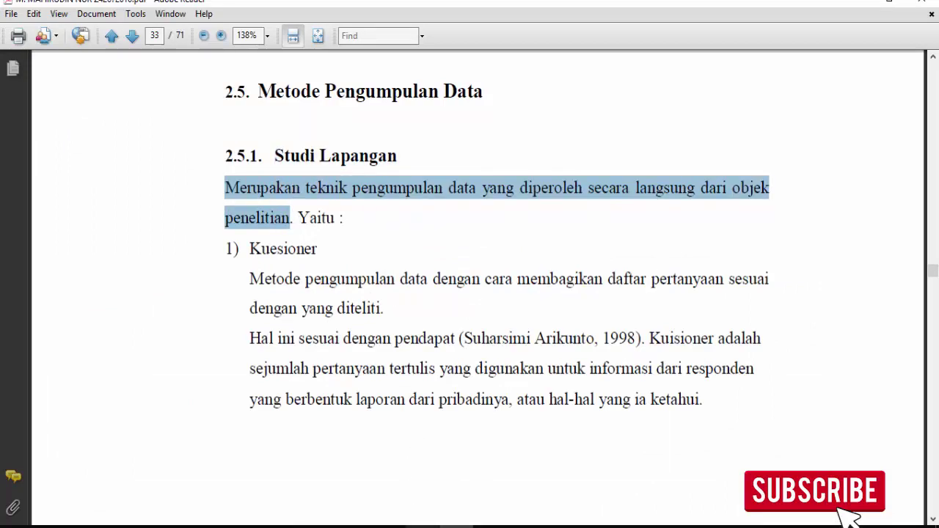
click(423, 526)
click(380, 383)
drag(154, 366, 695, 392)
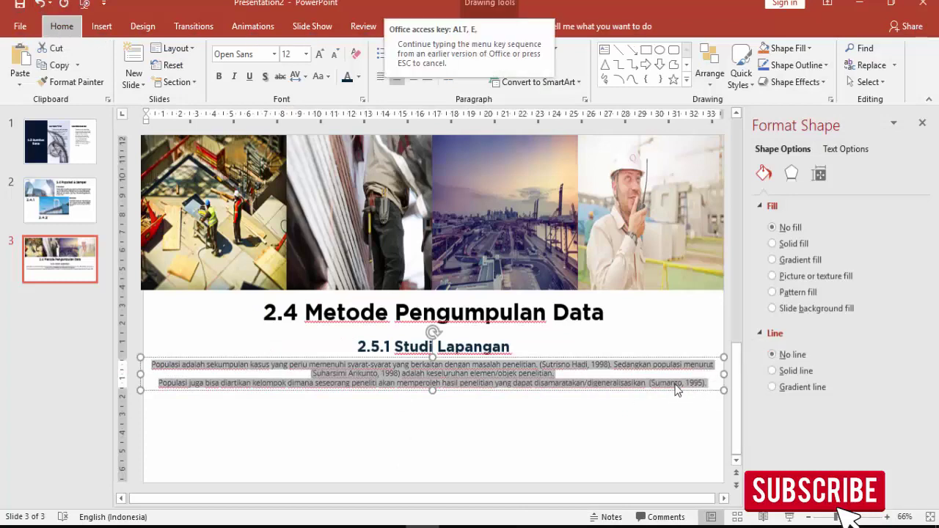
Paste the Merupakan sentence over the body text as unformatted text
key(ctrl+alt+v)
click(391, 215)
key(Return)
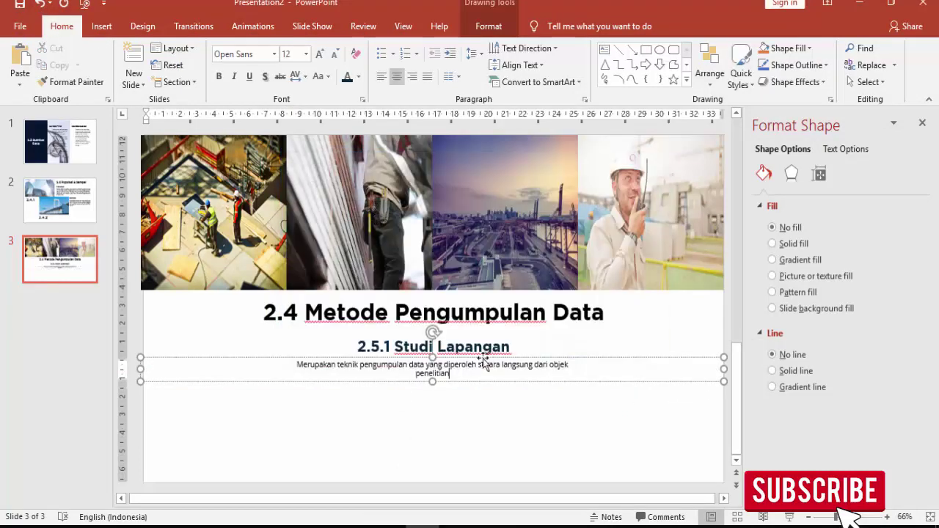
click(586, 387)
Duplicate the subheading and body boxes below and renumber the copy to 2.5.2
click(432, 339)
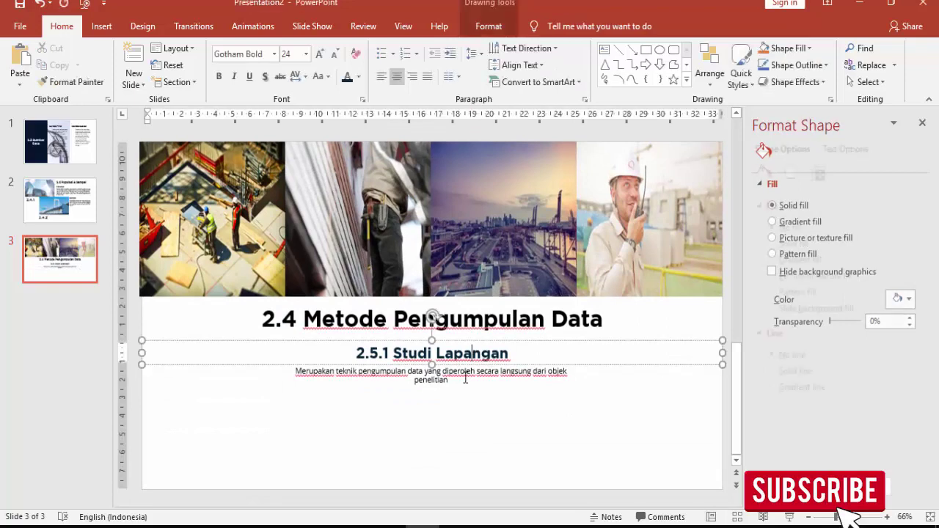
ctrl+drag(462, 378, 462, 441)
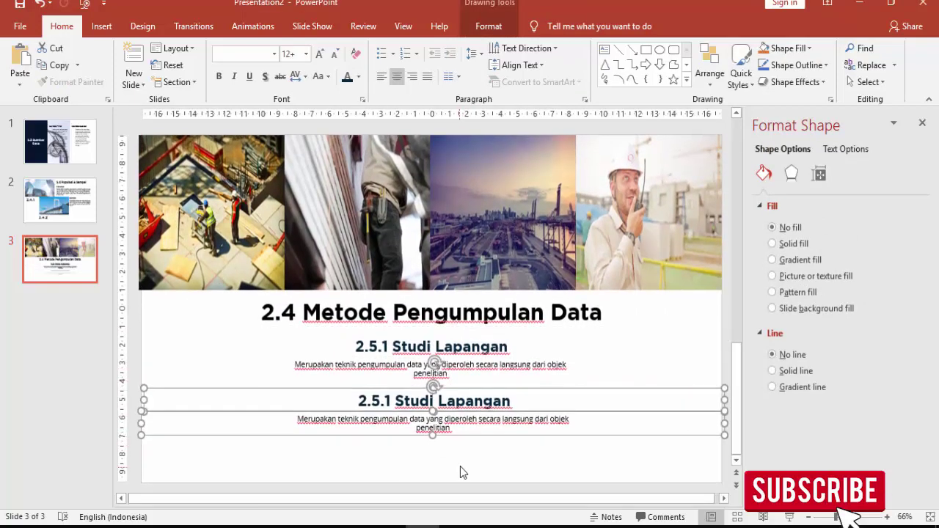
click(462, 462)
click(428, 407)
key(Left)
key(Left)
key(Left)
key(BackSpace)
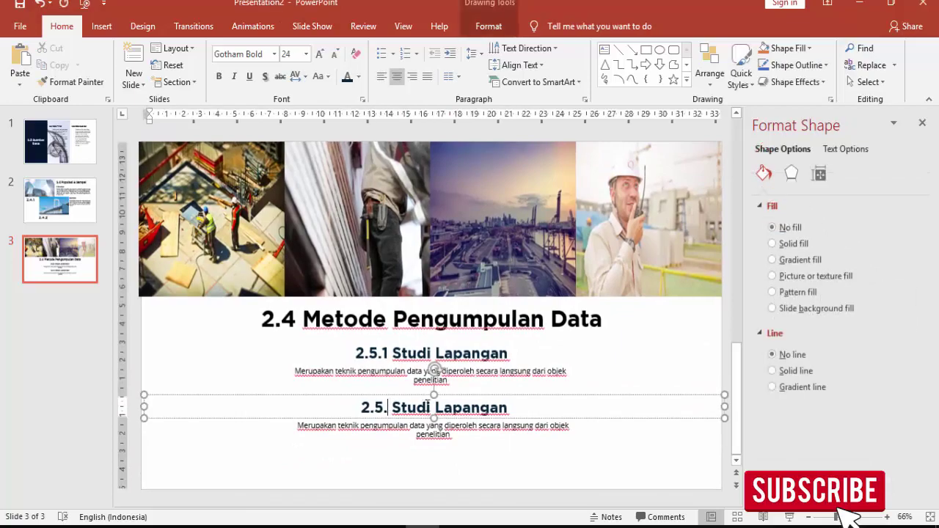
text(2)
key(alt+Tab)
Take 'Studi Pustaka' from the PDF and change the second subheading to '2.5.2 Studi Pustaka'
scroll(565, 371, down, 10)
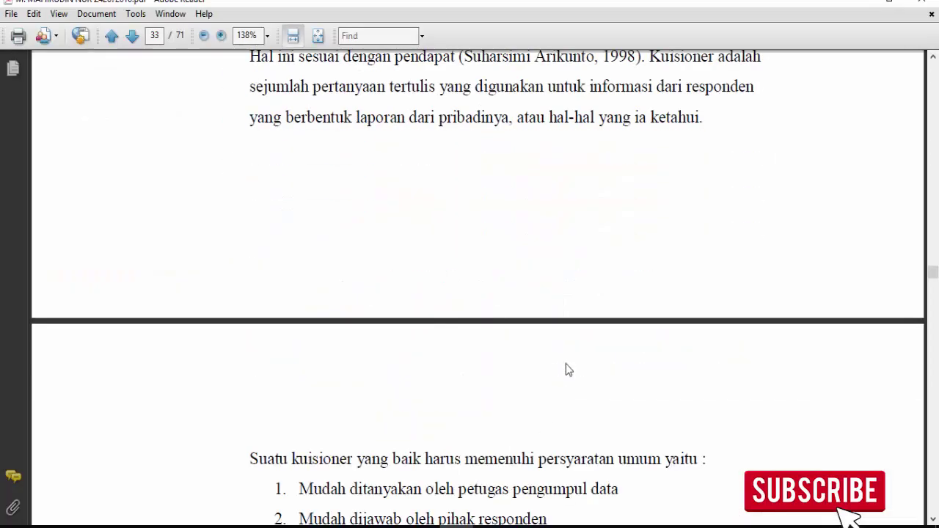
scroll(550, 344, down, 10)
scroll(536, 313, down, 10)
scroll(535, 313, down, 10)
scroll(528, 294, down, 10)
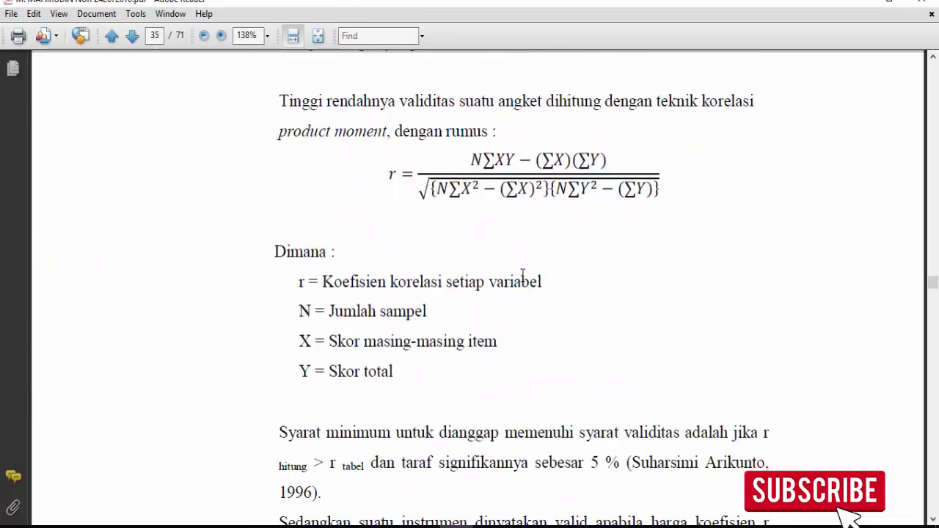
scroll(543, 293, down, 10)
scroll(536, 279, down, 5)
scroll(536, 279, down, 10)
scroll(530, 279, up, 6)
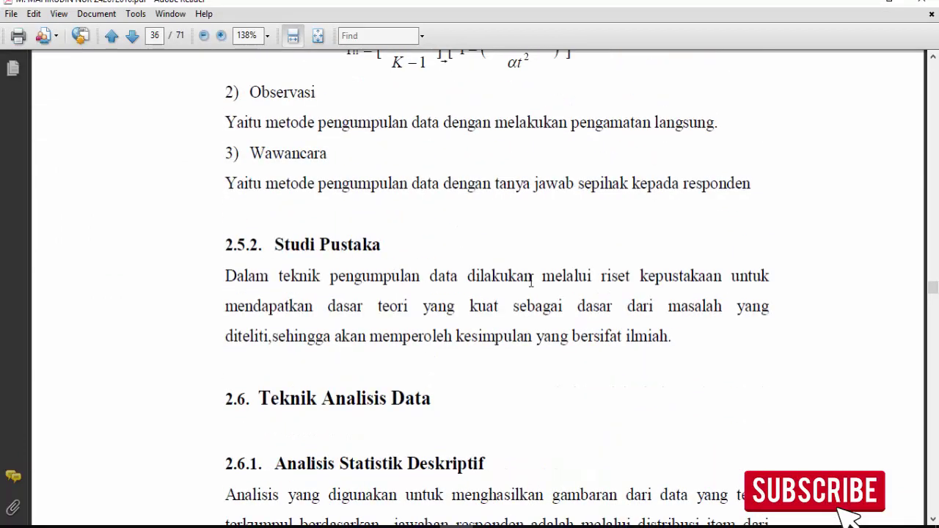
drag(275, 249, 370, 234)
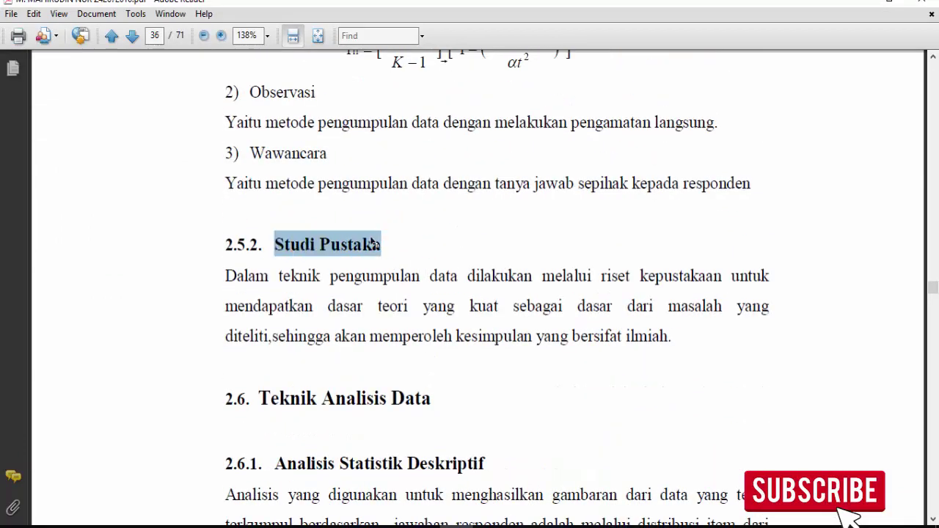
key(alt+Tab)
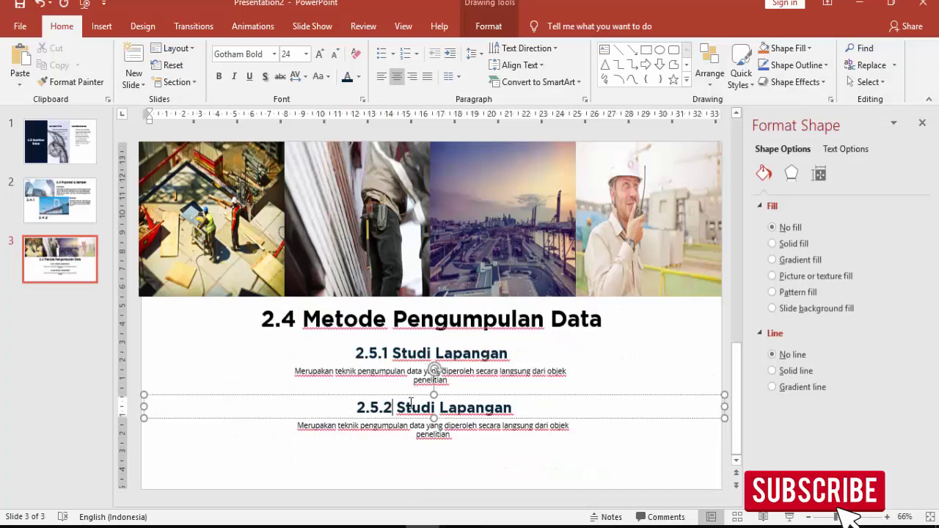
drag(508, 416, 511, 413)
text(P)
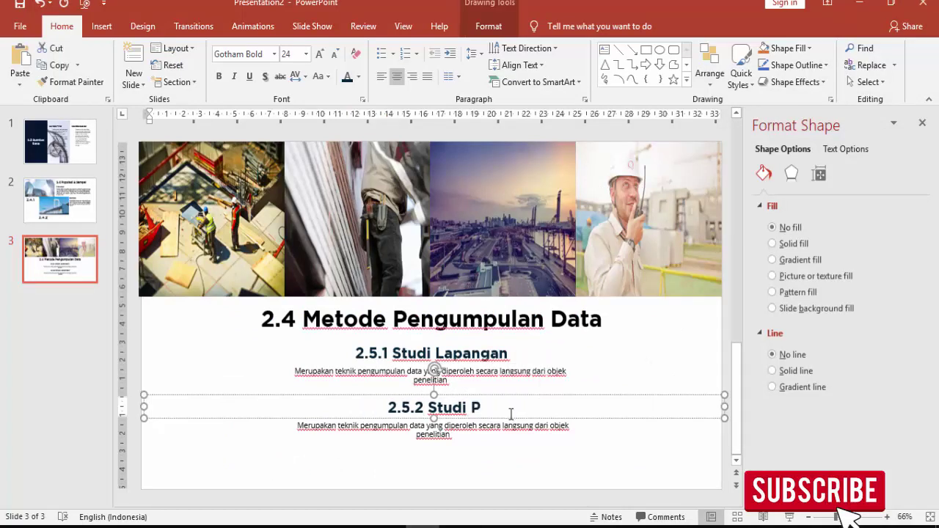
text(ustaka)
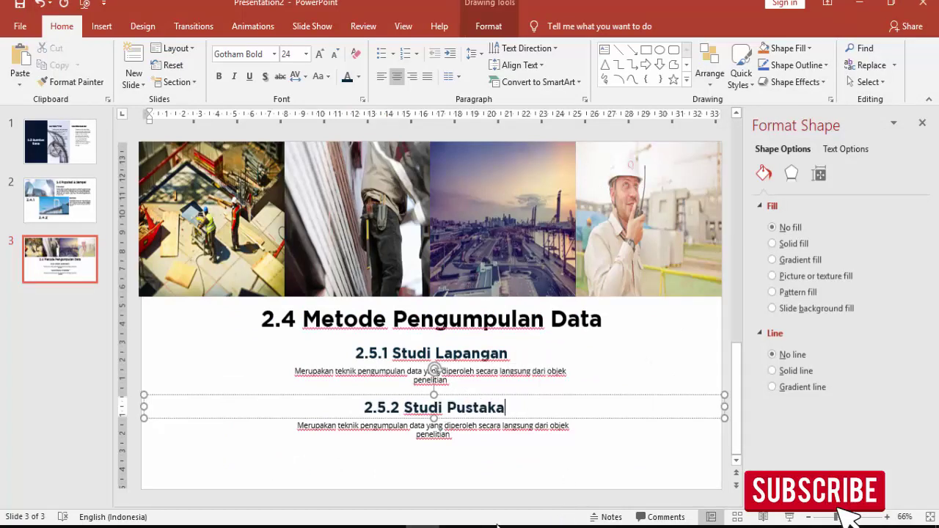
Copy the Studi Pustaka paragraph from the PDF and place the caret in its slide description
key(alt+Tab)
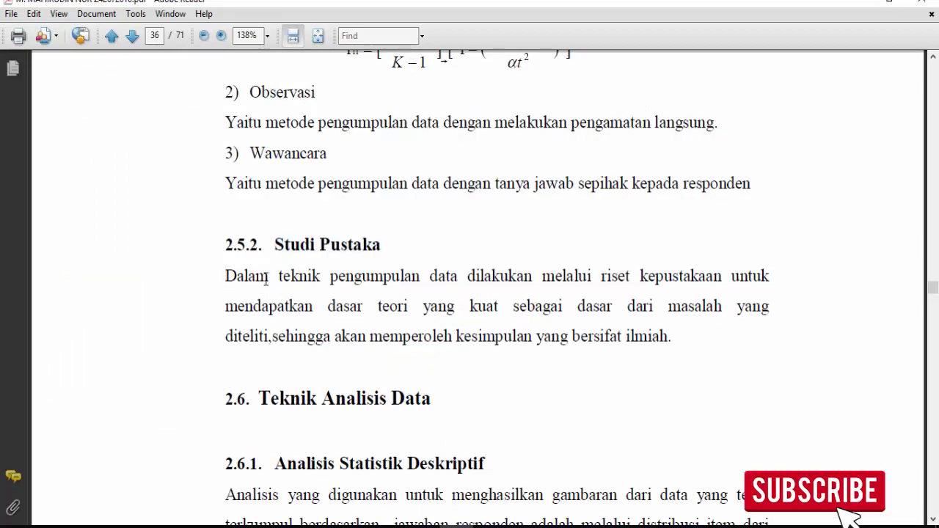
drag(266, 276, 640, 330)
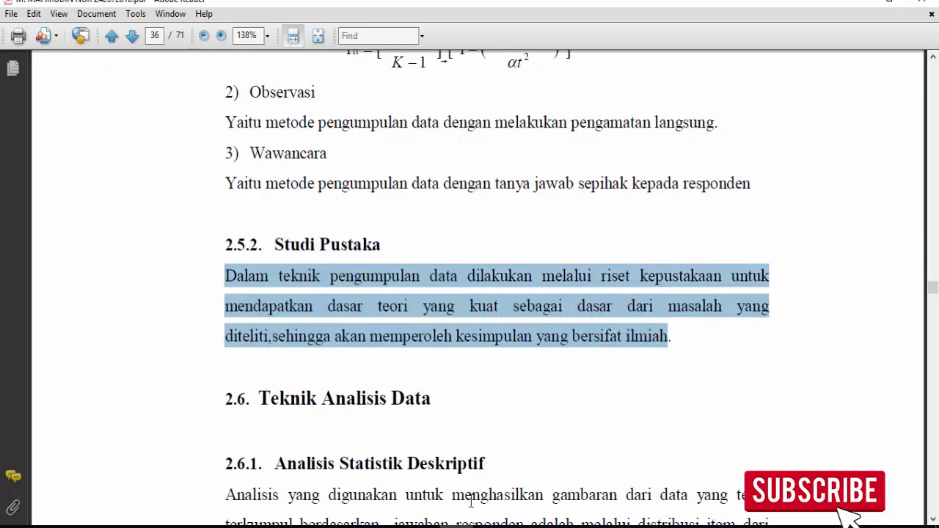
key(ctrl+c)
key(alt+Tab)
click(377, 422)
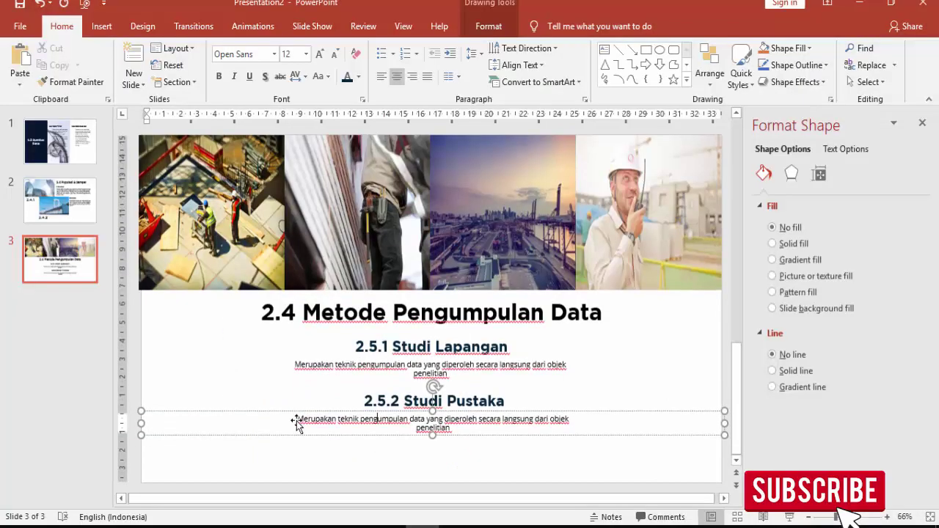
Replace the Studi Pustaka description with the copied paragraph as unformatted text
drag(301, 419, 484, 433)
key(alt+e)
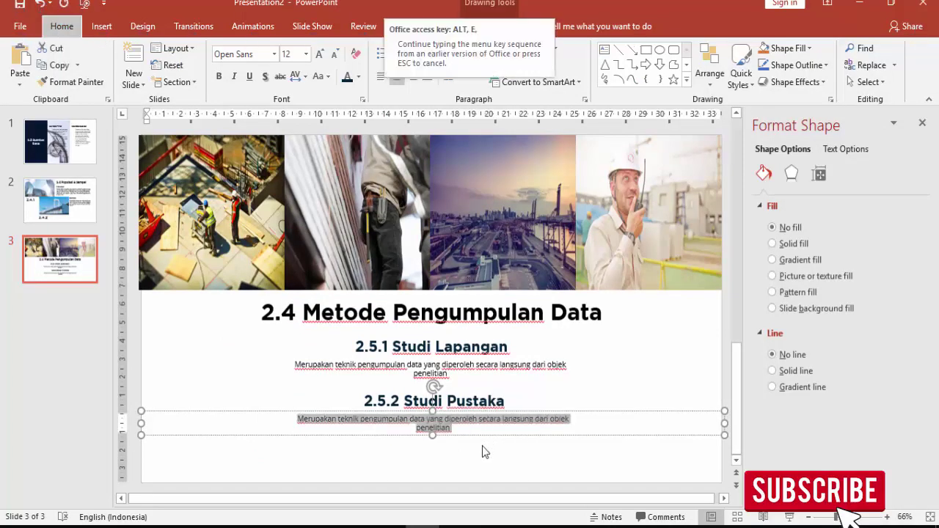
key(s)
click(388, 216)
key(Return)
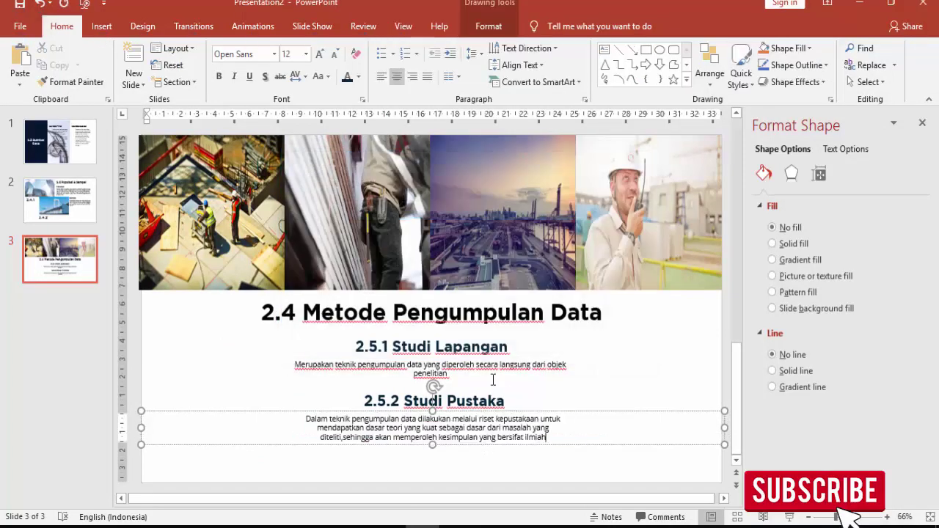
Delete line breaks after 'penelitian', 'untuk' and 'yang' so both descriptions reflow wider
click(518, 366)
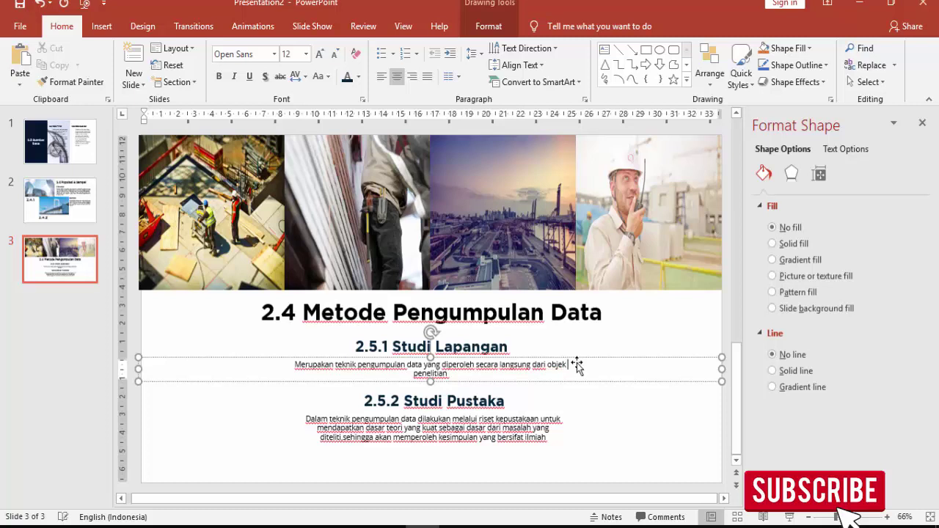
key(Delete)
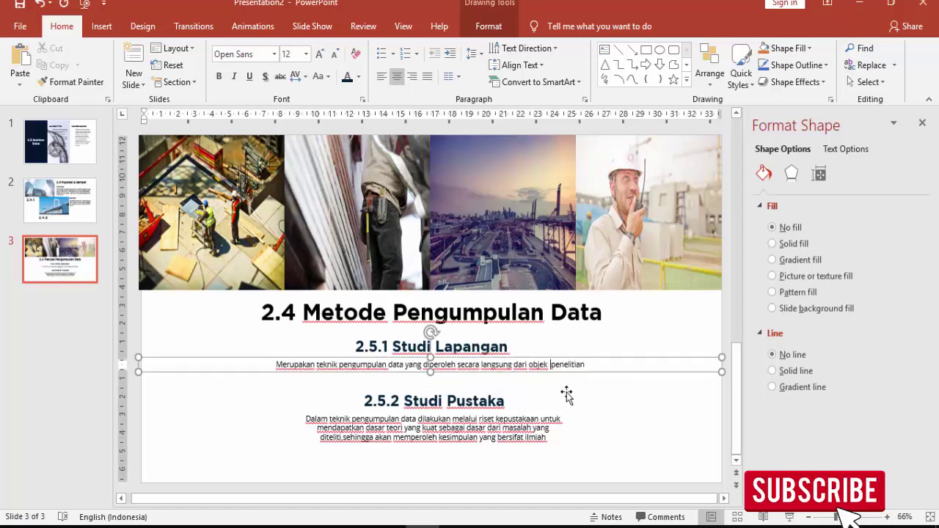
click(536, 437)
click(563, 420)
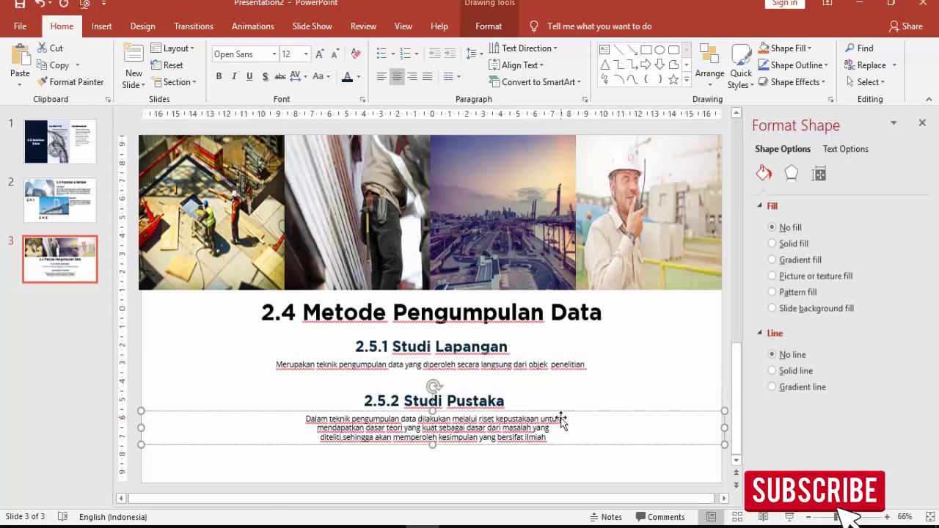
key(Delete)
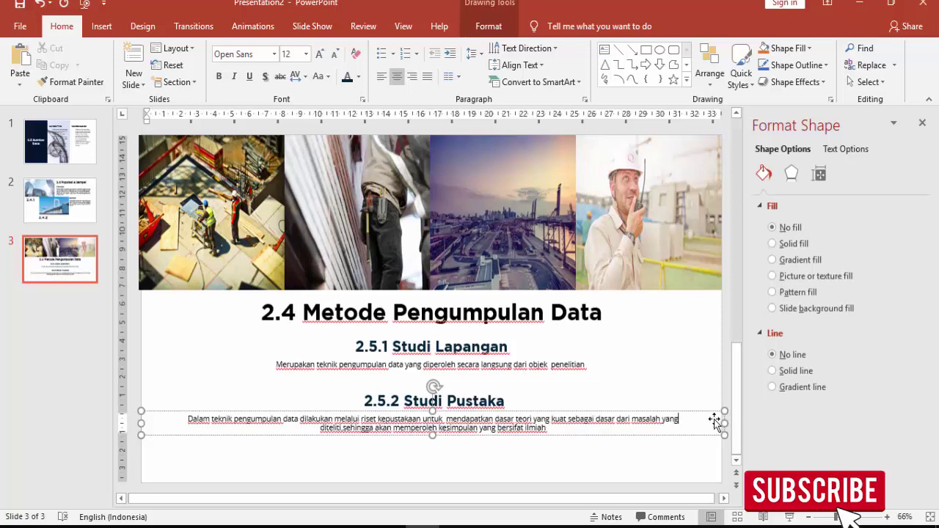
key(Delete)
ctrl+scroll(626, 375, down, 3)
click(609, 320)
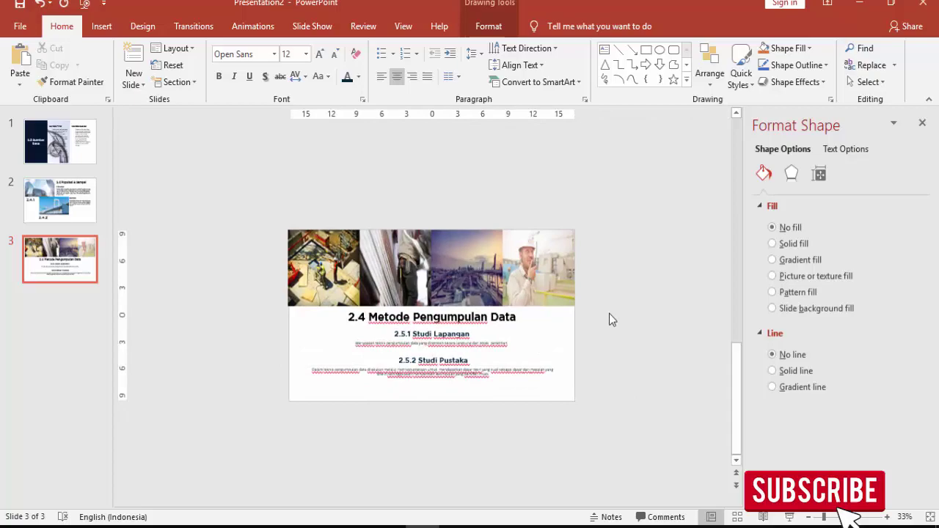
Preview slide 3 in Slide Show and exit back to editing
click(789, 517)
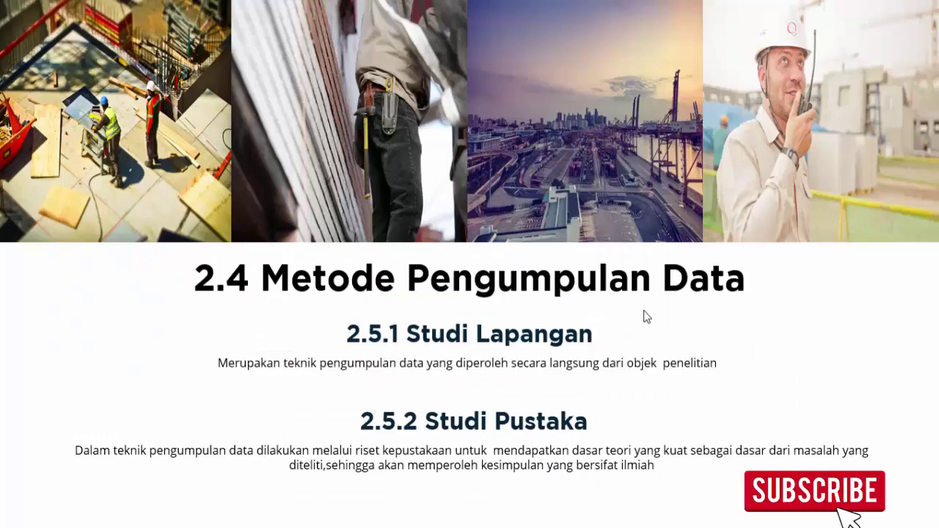
key(Escape)
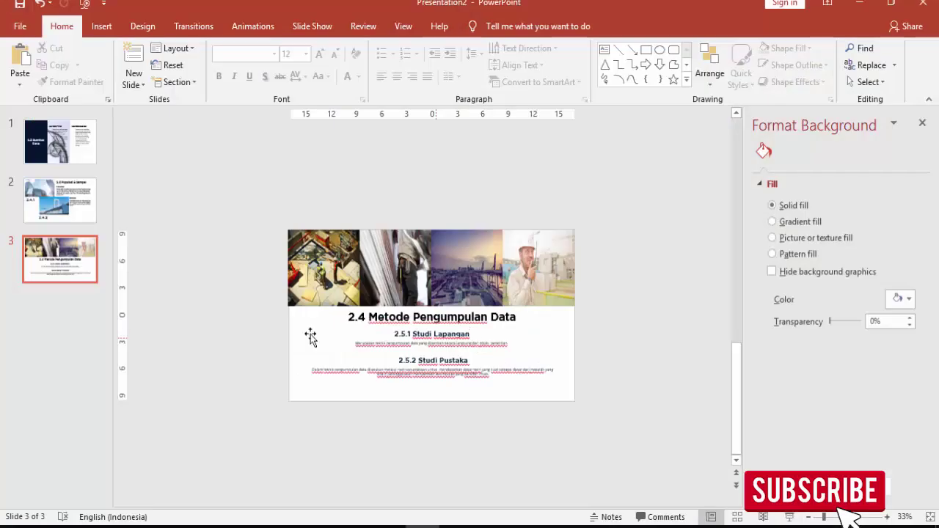
key(Home)
Close the Format Background pane and bring up slide 1, '2.3 Sumber Data'
click(84, 221)
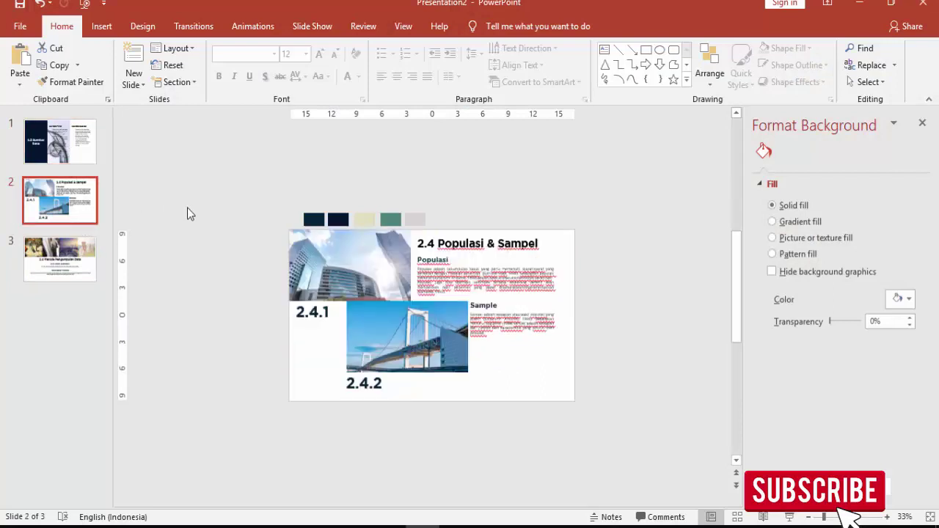
click(922, 123)
scroll(716, 226, up, 2)
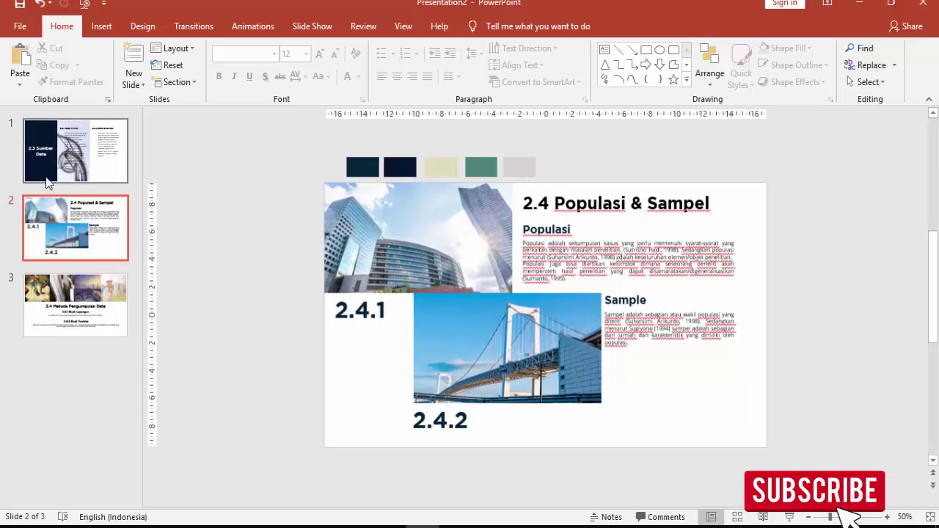
click(88, 153)
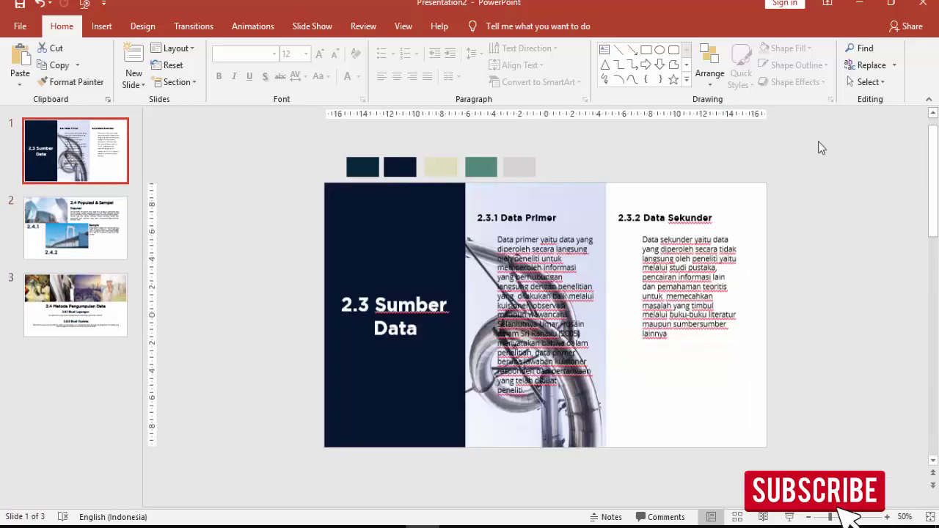
Give slide 1's dark left panel a Fly In entrance lasting 0.75 seconds
click(257, 26)
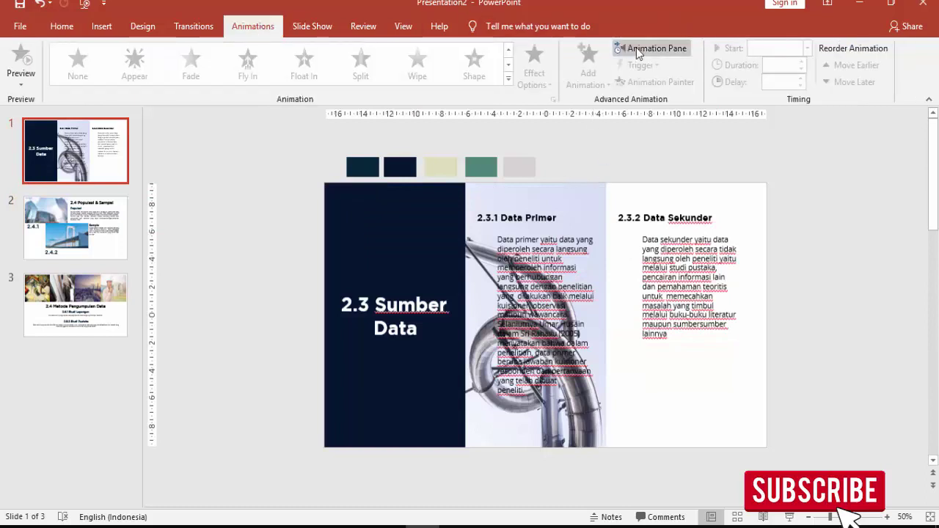
click(636, 48)
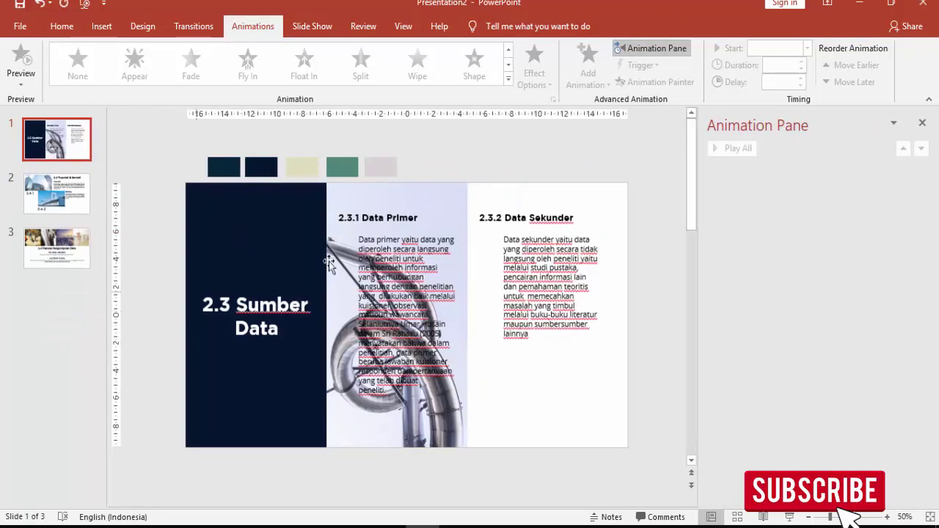
click(287, 244)
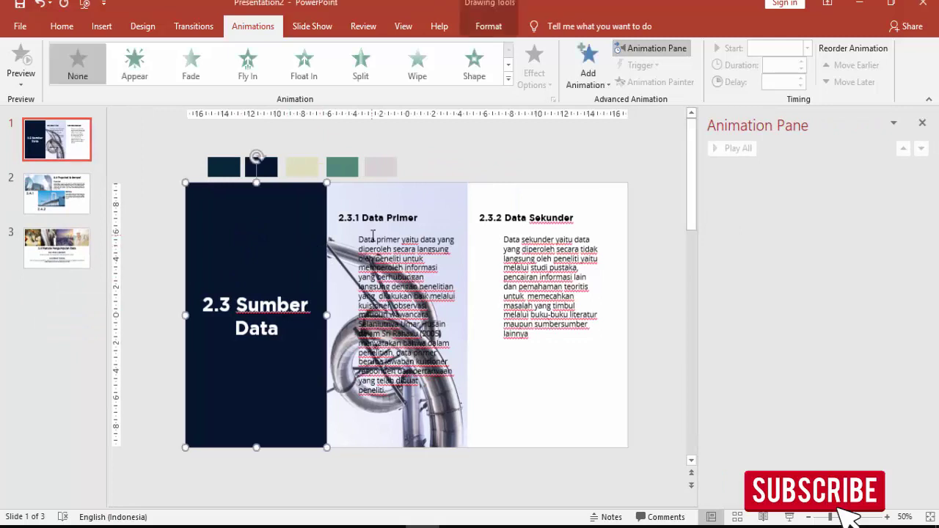
click(421, 211)
click(266, 225)
click(592, 79)
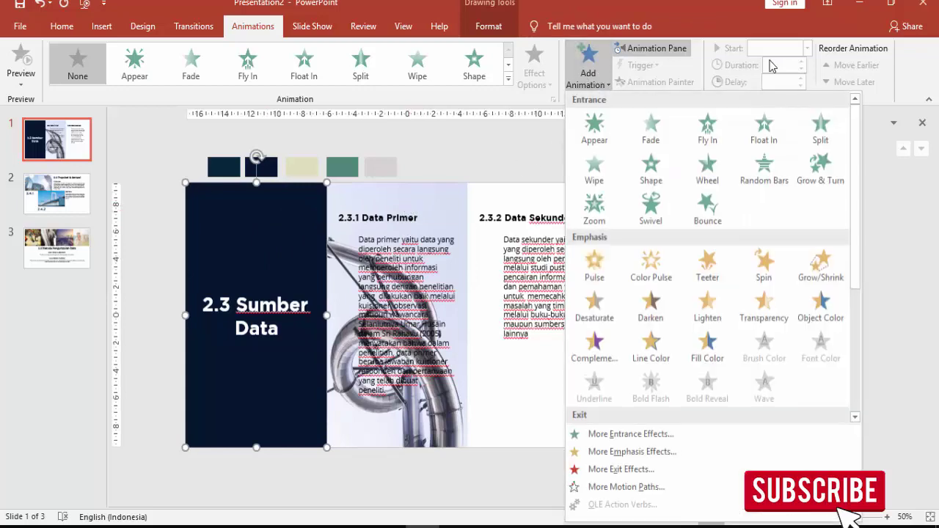
click(706, 138)
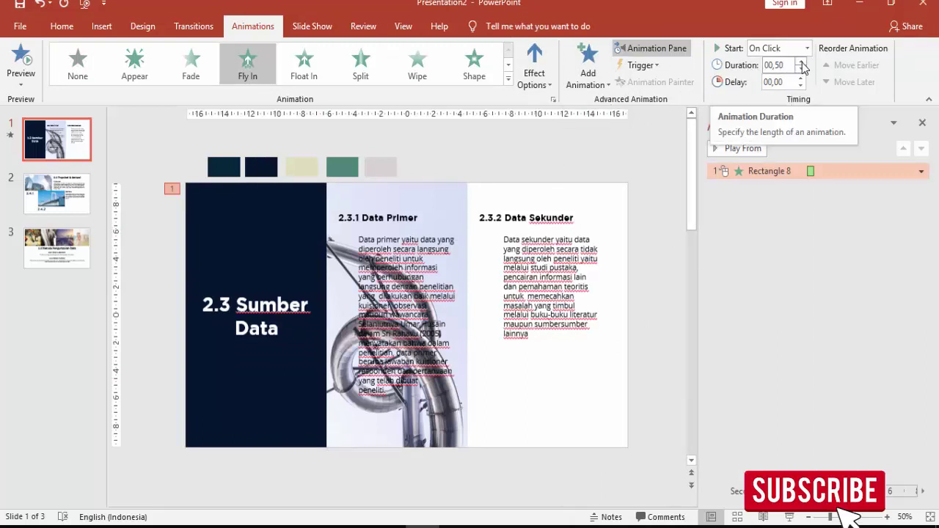
click(801, 62)
Copy the Fly In to the middle picture panel, flying from the top and starting with the previous animation
click(314, 220)
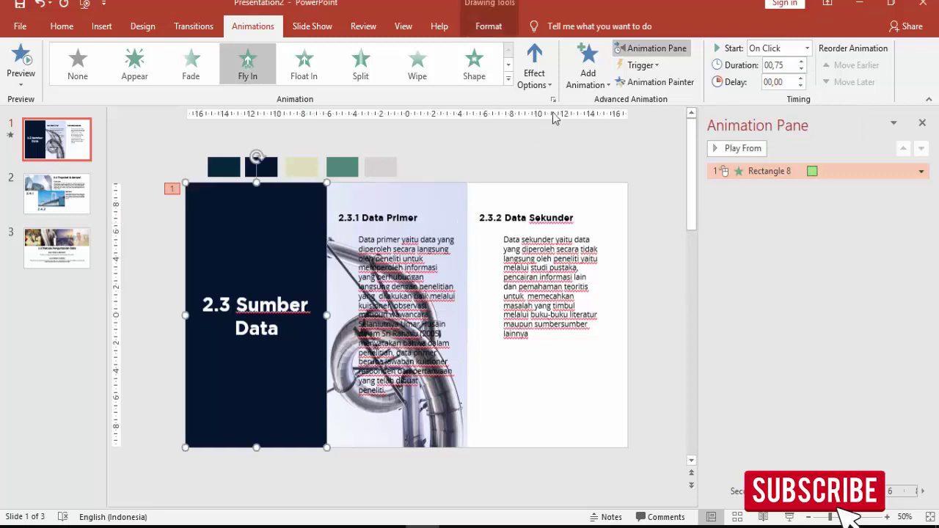
click(630, 81)
click(463, 198)
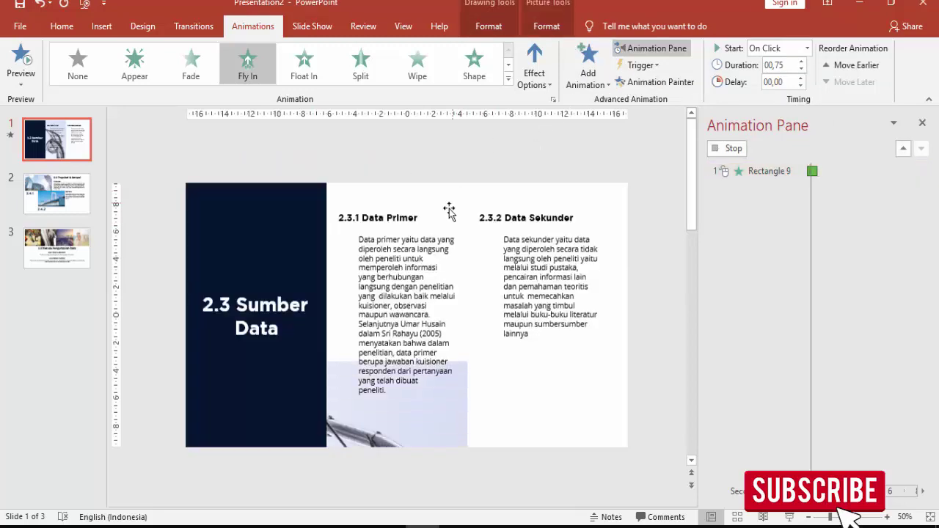
click(543, 70)
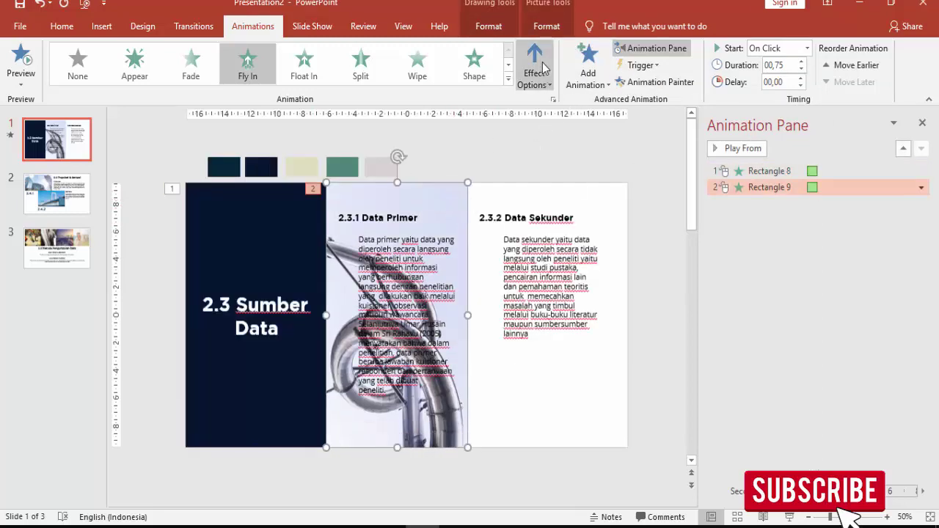
click(571, 255)
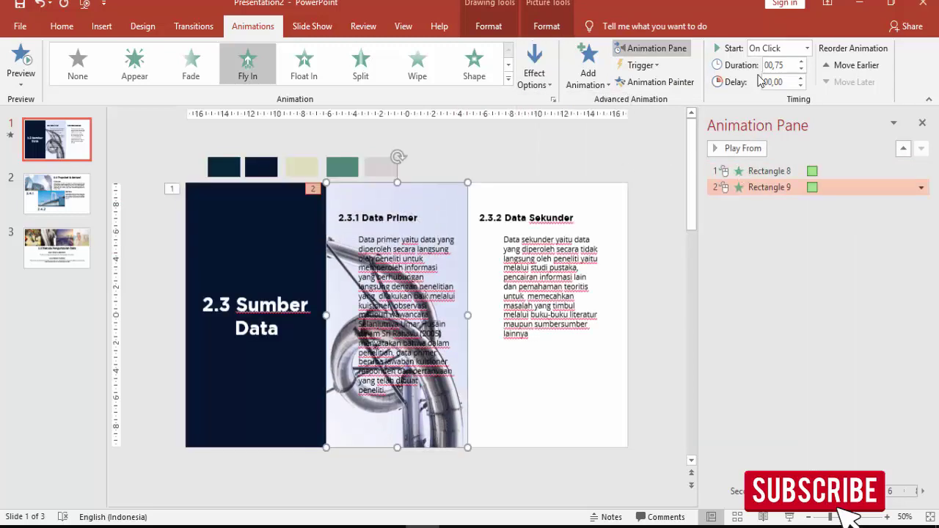
click(807, 48)
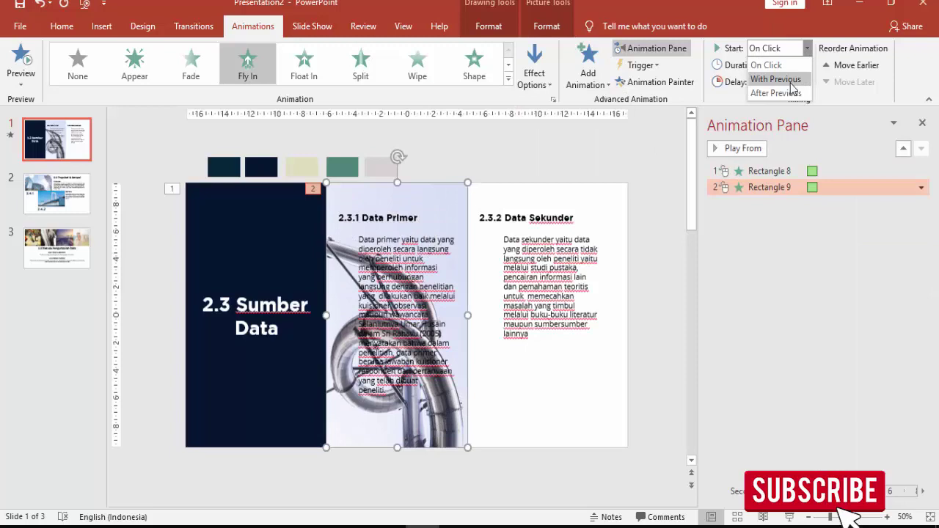
click(775, 80)
click(742, 148)
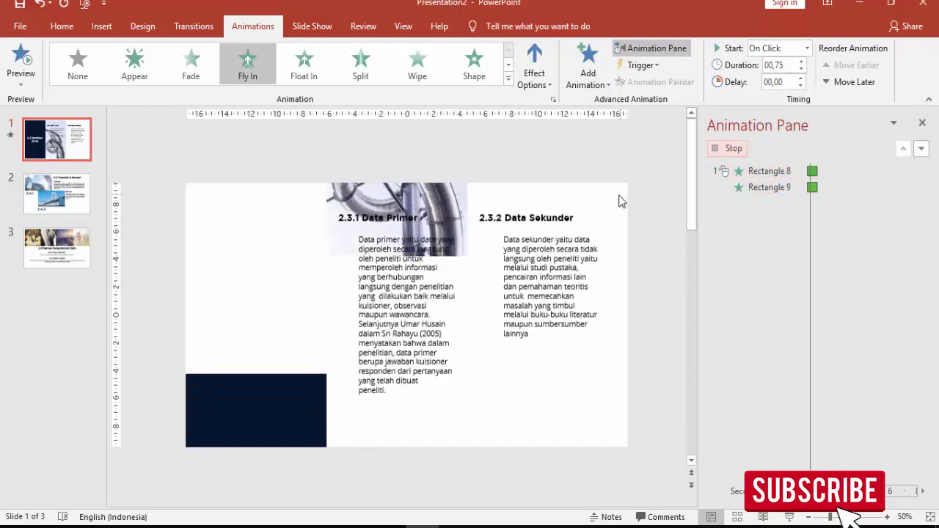
Add a bounce end to both panels' Fly In effects, 0.15 sec on the middle panel
right_click(795, 170)
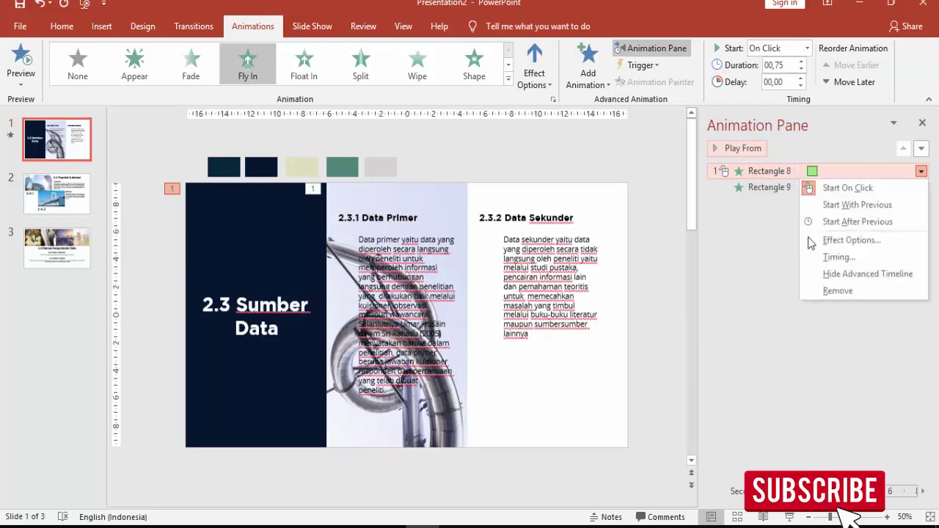
click(829, 241)
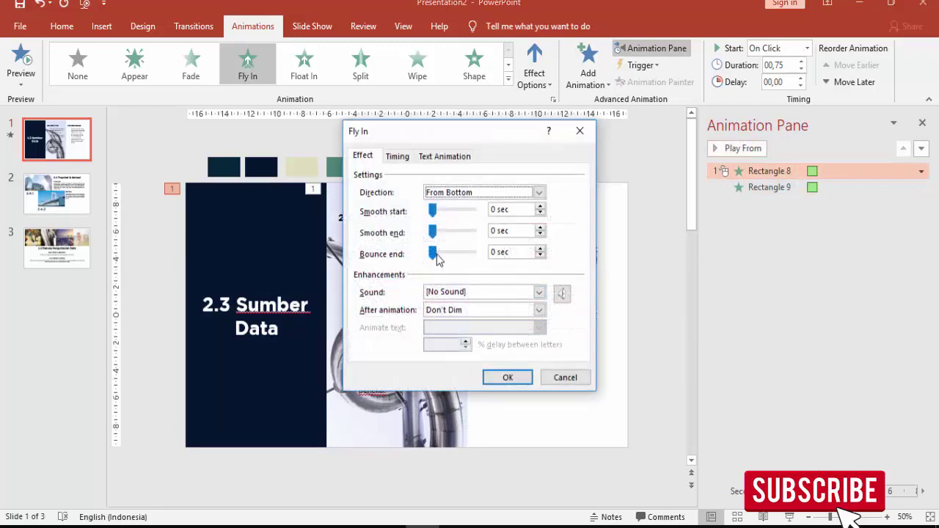
drag(435, 254, 440, 254)
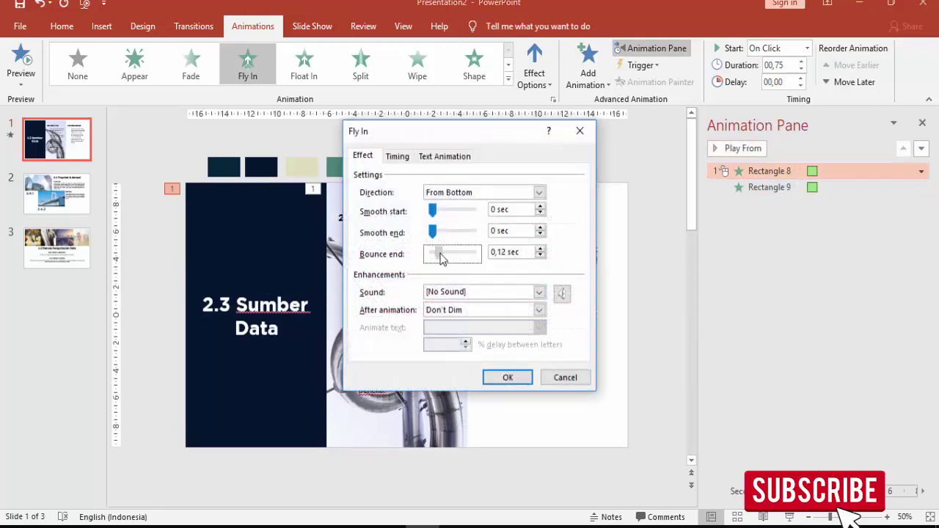
click(520, 379)
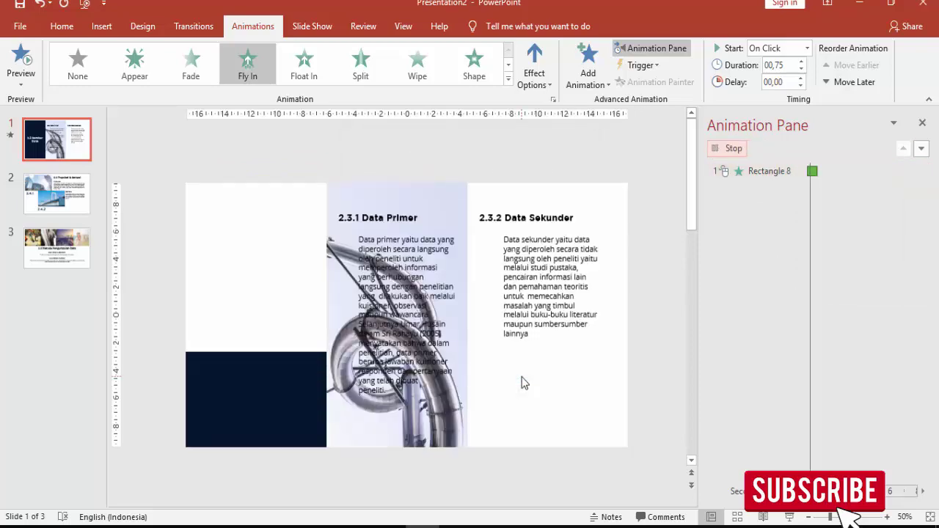
click(465, 196)
right_click(768, 188)
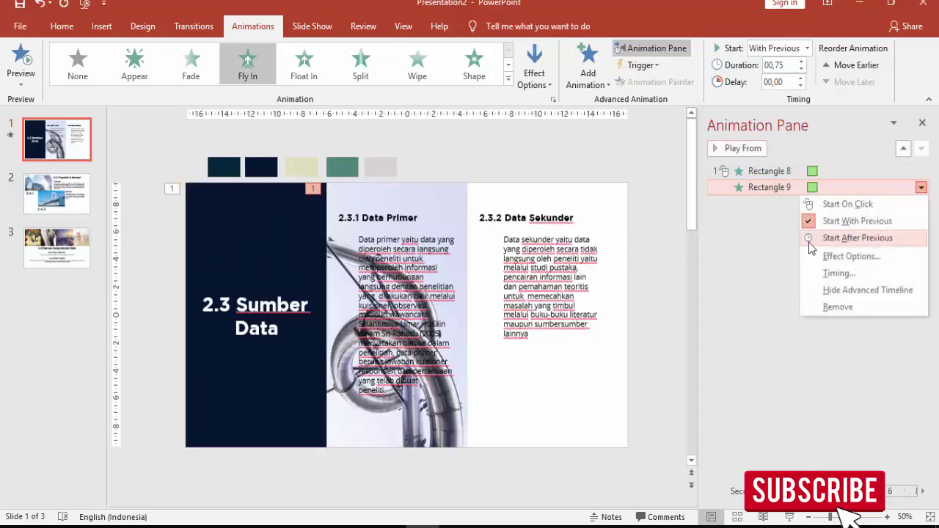
click(811, 256)
click(446, 256)
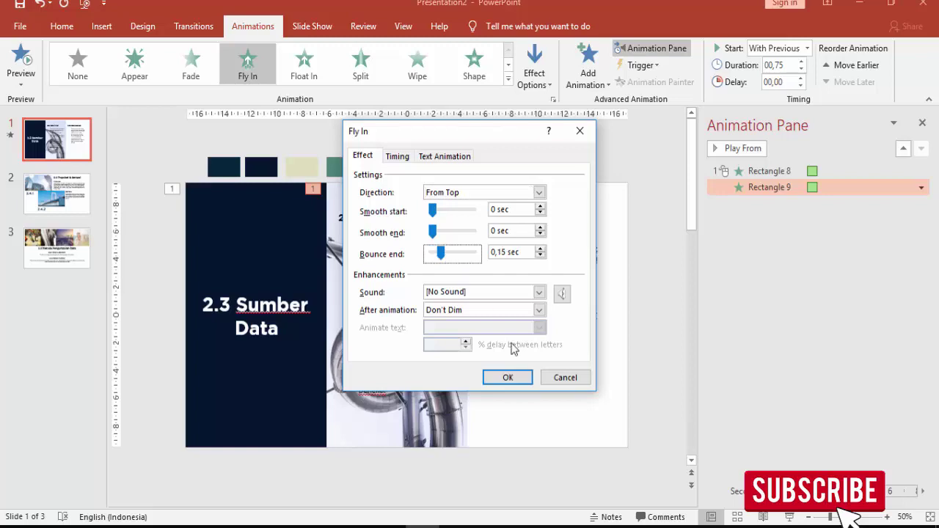
click(508, 377)
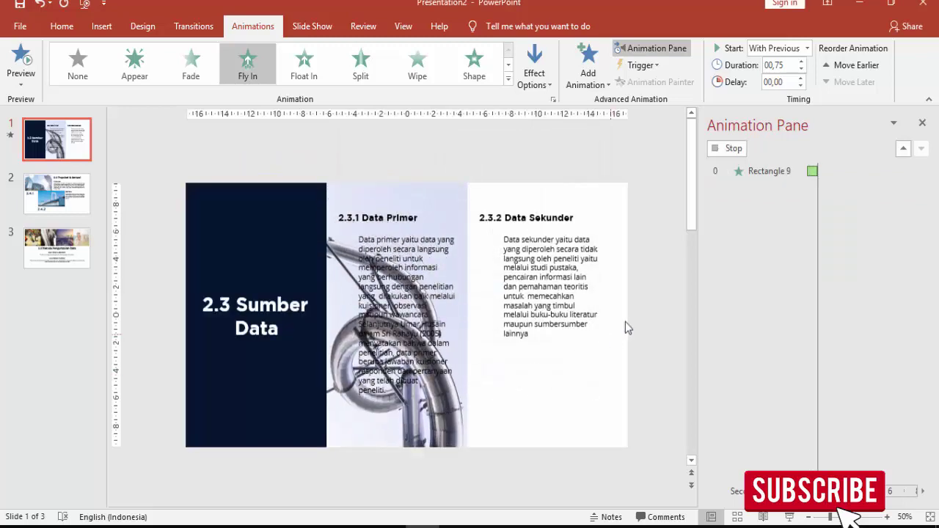
Give the 2.3 Sumber Data title a Whip entrance lasting 0.25 seconds
click(267, 293)
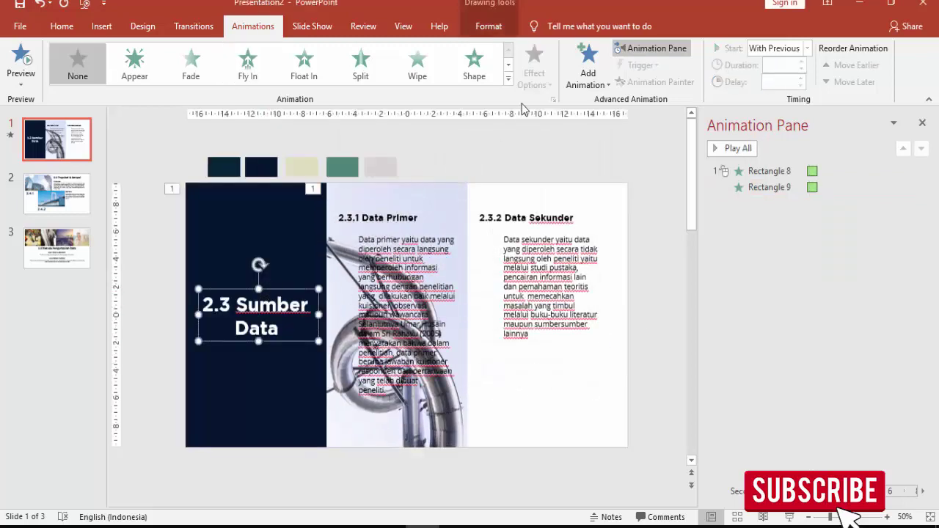
click(587, 66)
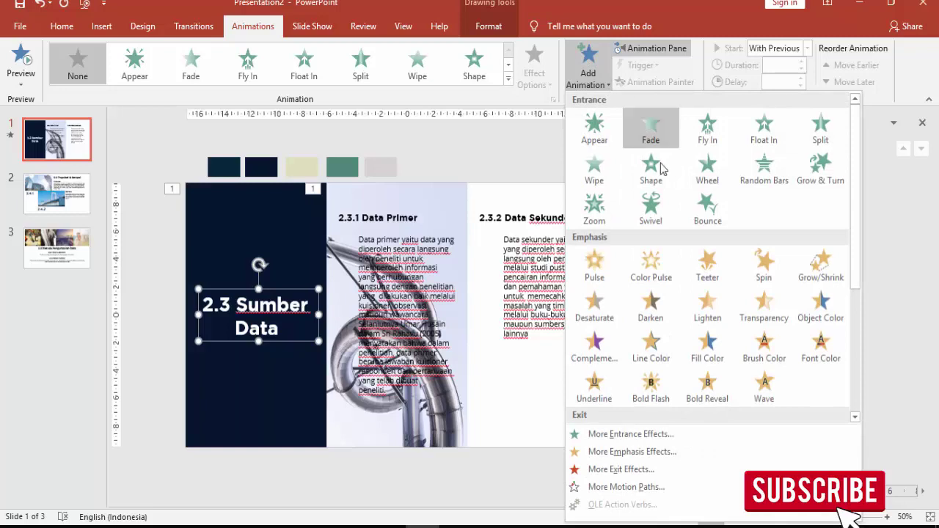
click(599, 434)
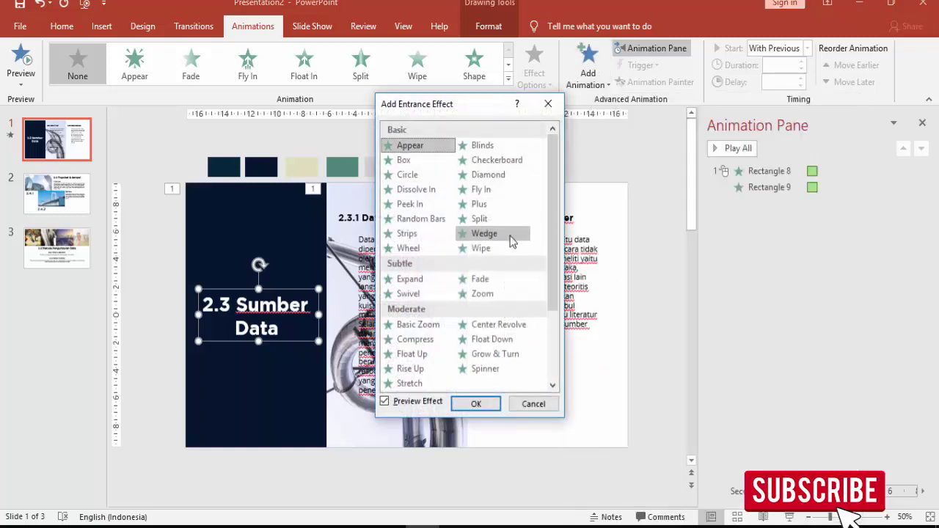
scroll(509, 242, down, 3)
click(409, 385)
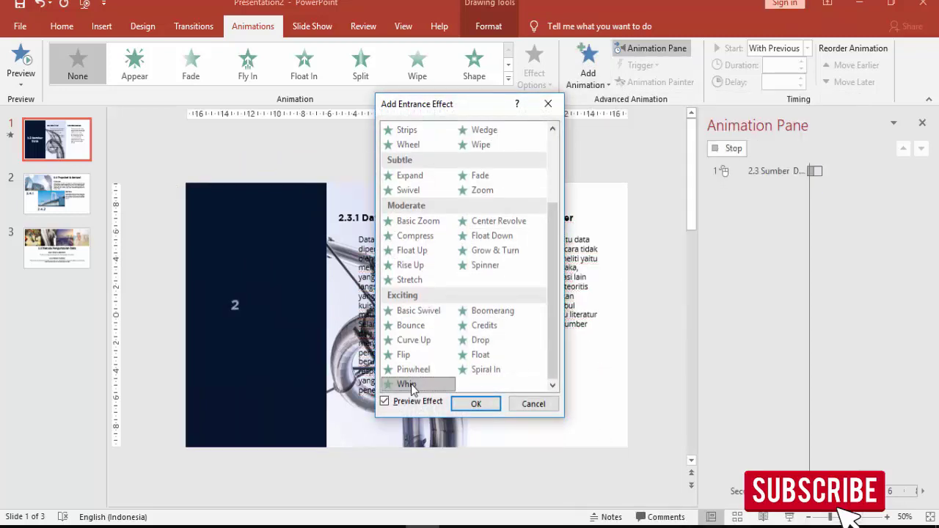
click(475, 403)
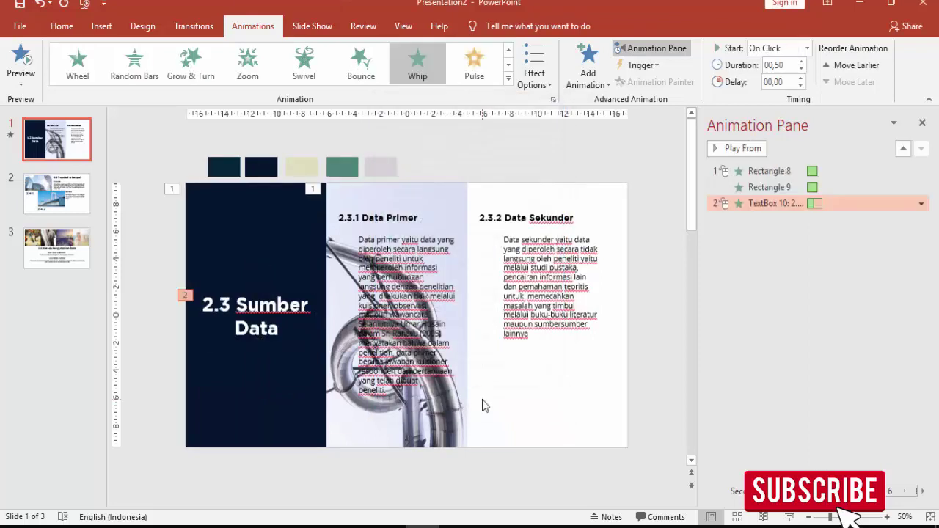
click(801, 69)
click(751, 150)
Copy the title's Whip animation onto the 2.3.1 Data Primer heading
click(407, 220)
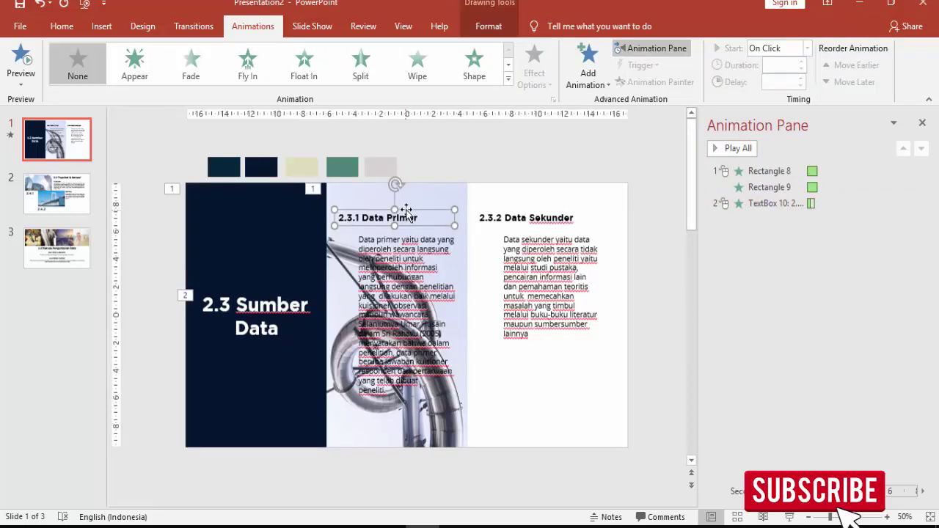
click(293, 301)
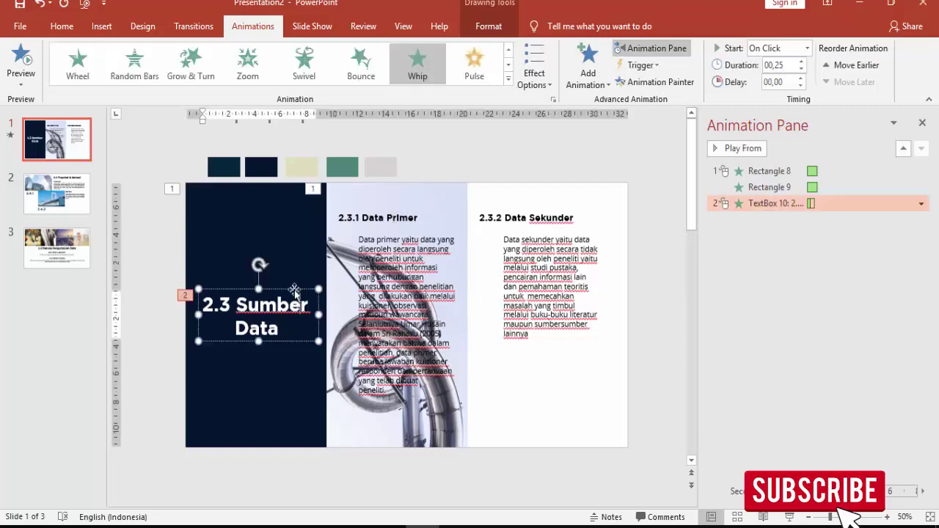
click(388, 219)
Give the Data Primer body text a Curve Up entrance starting After Previous
click(413, 241)
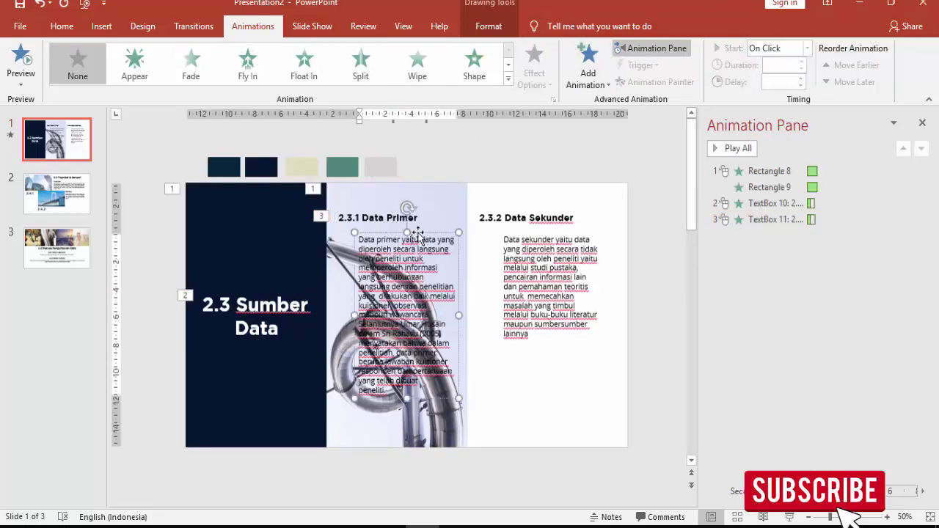
click(588, 70)
click(615, 433)
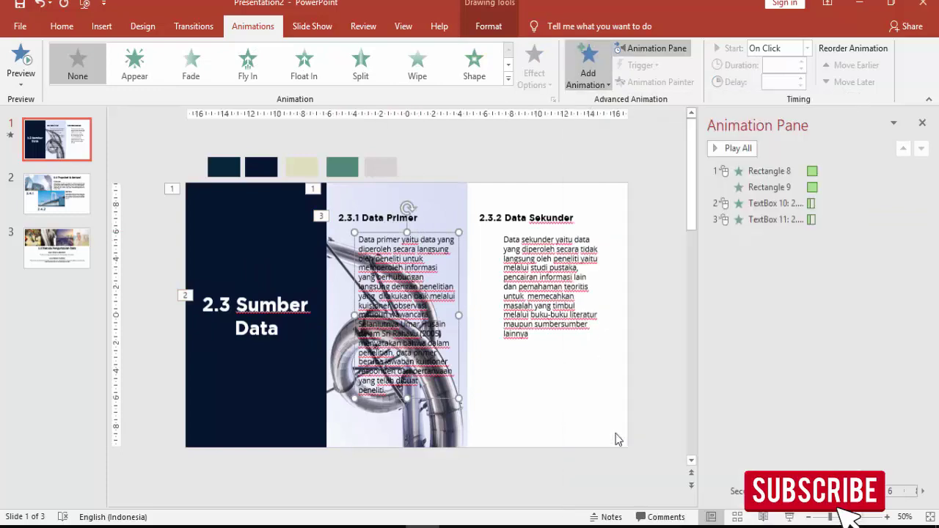
drag(557, 195, 557, 263)
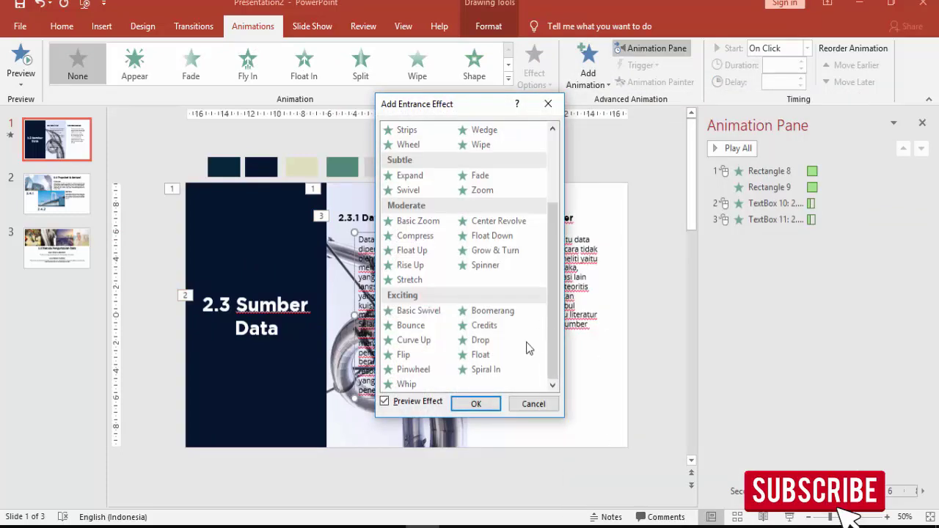
drag(470, 108, 695, 130)
click(708, 362)
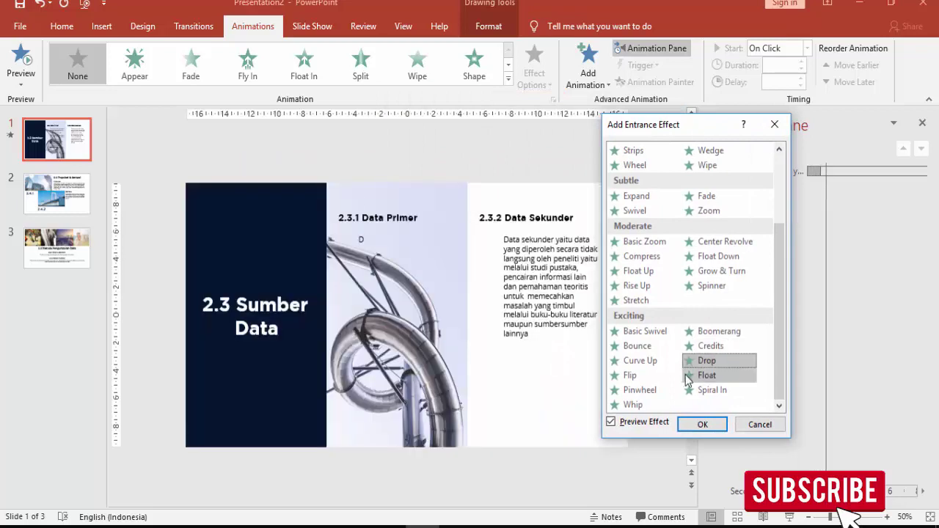
click(638, 363)
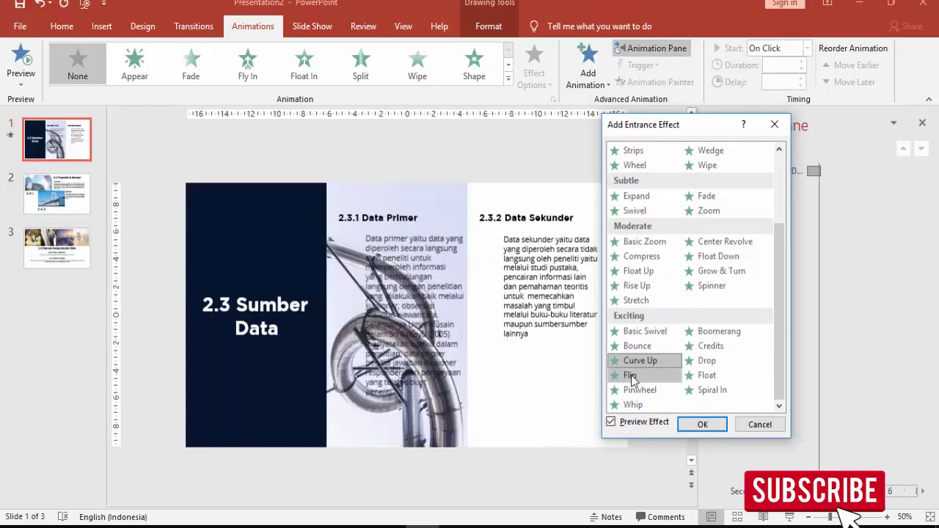
click(700, 424)
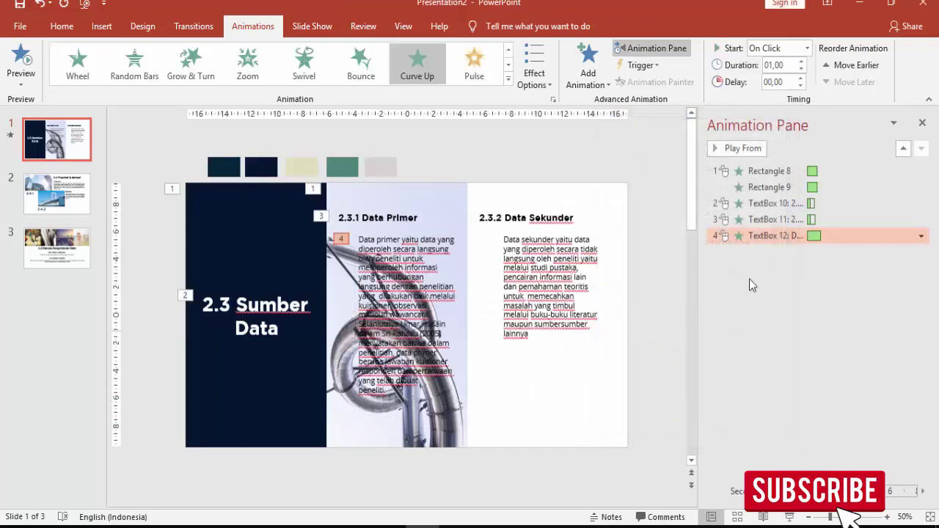
click(808, 48)
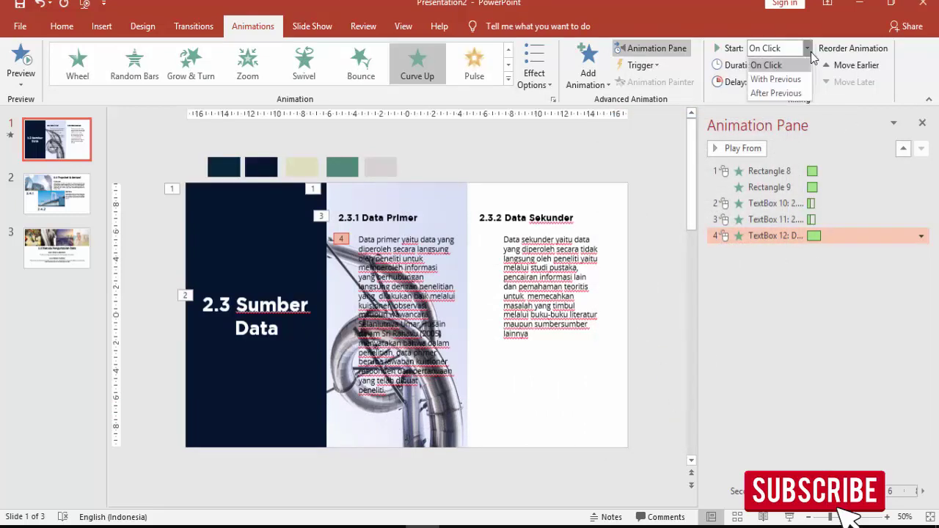
click(798, 92)
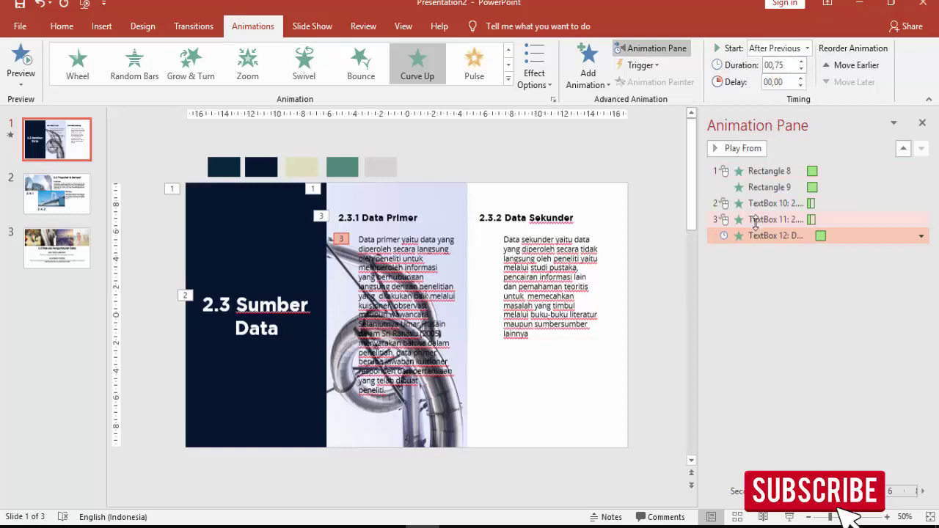
click(755, 220)
click(737, 149)
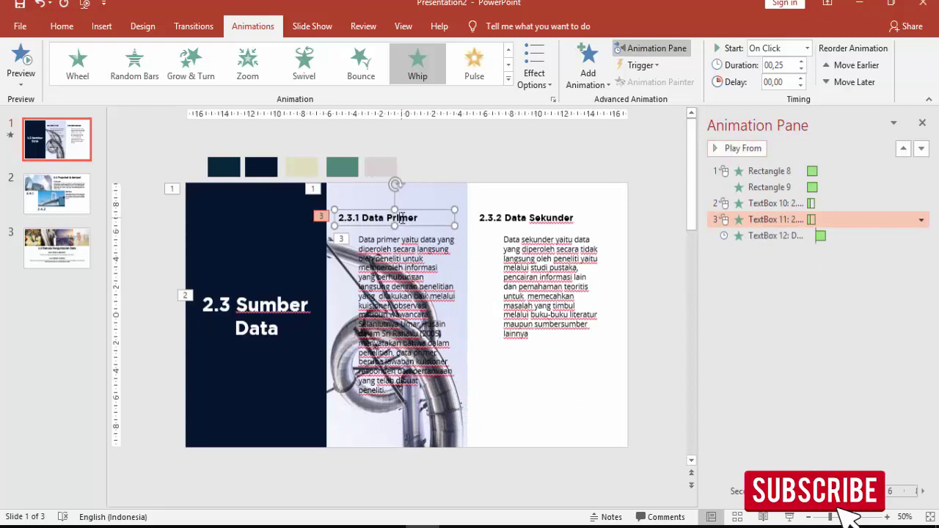
Copy the Whip and Curve Up animations onto the Data Sekunder heading and body
click(645, 83)
click(557, 218)
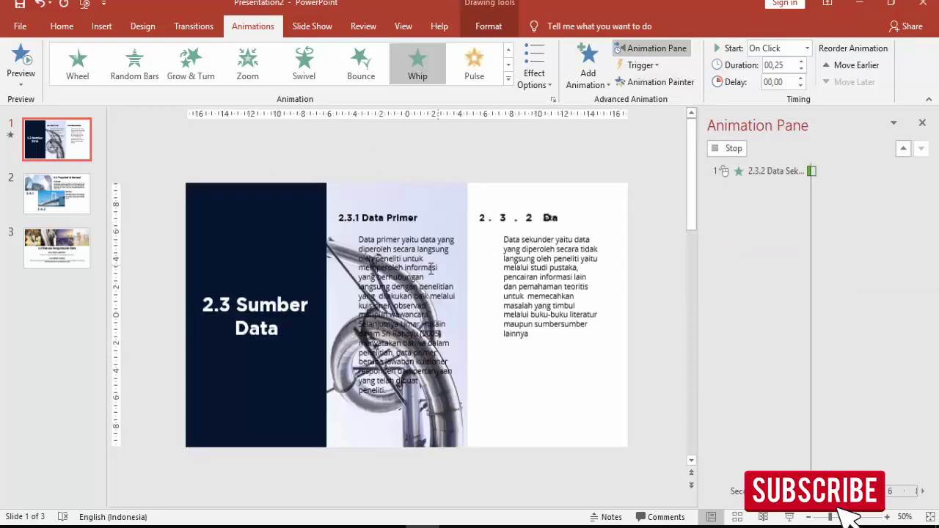
click(431, 268)
click(644, 82)
click(525, 278)
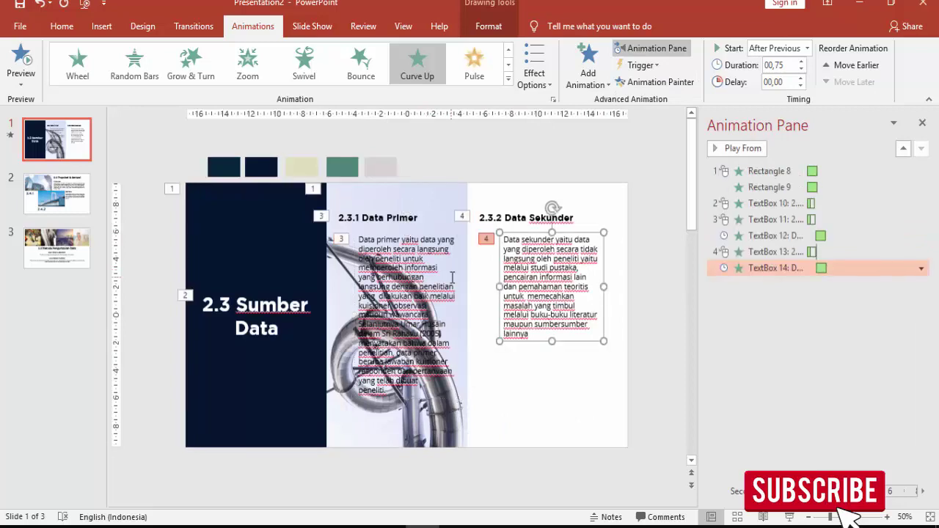
On slide 2, try several entrances on the building picture and apply Strips
click(43, 209)
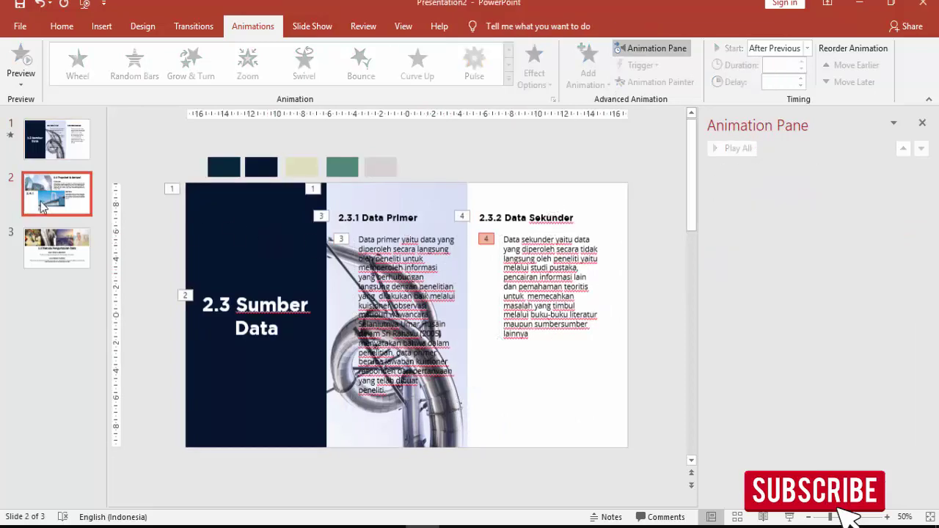
click(326, 245)
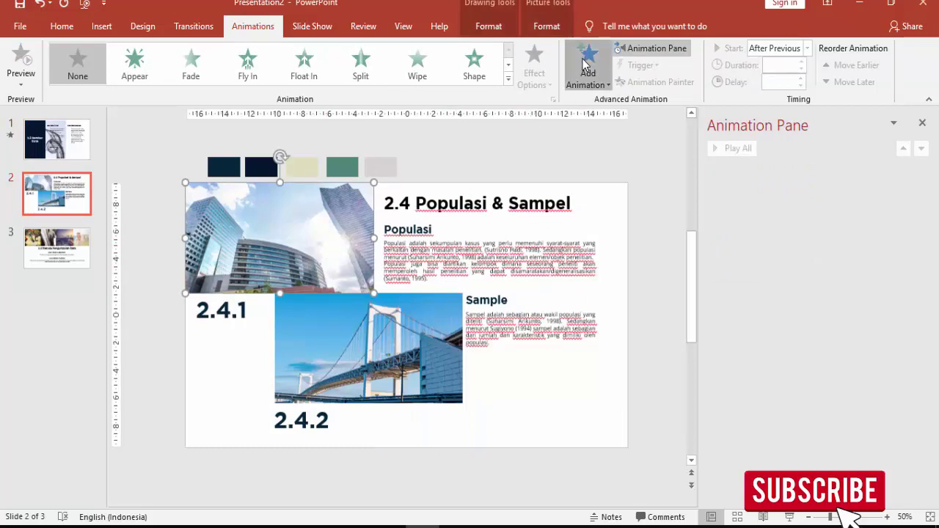
click(587, 73)
click(618, 432)
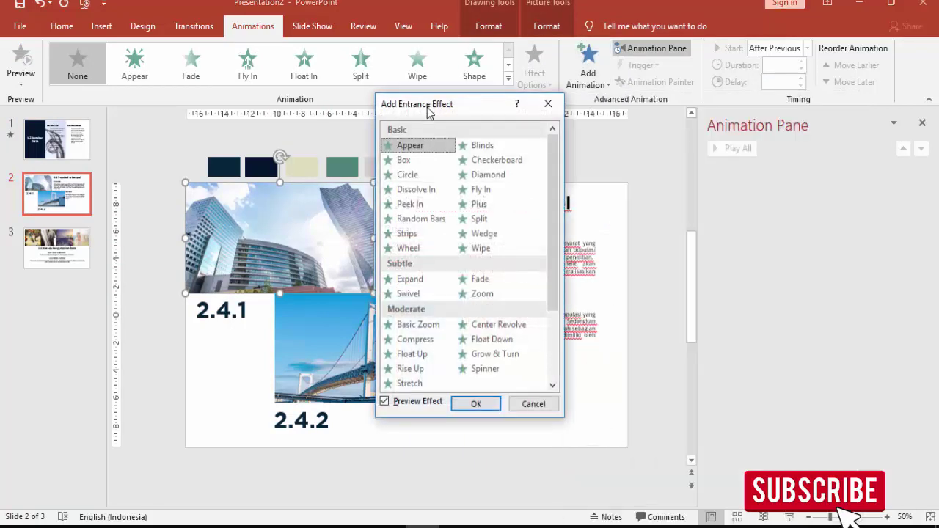
drag(430, 107, 520, 108)
click(578, 195)
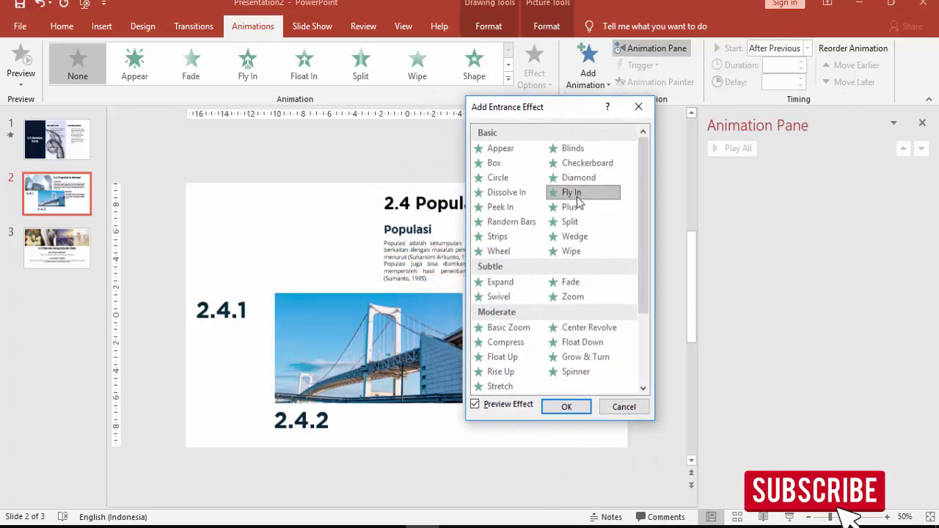
click(570, 209)
click(507, 207)
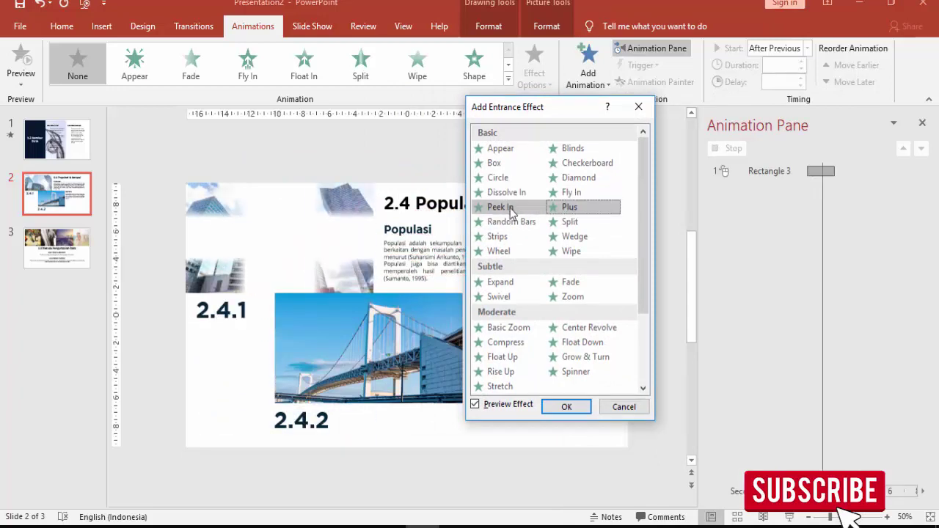
click(509, 195)
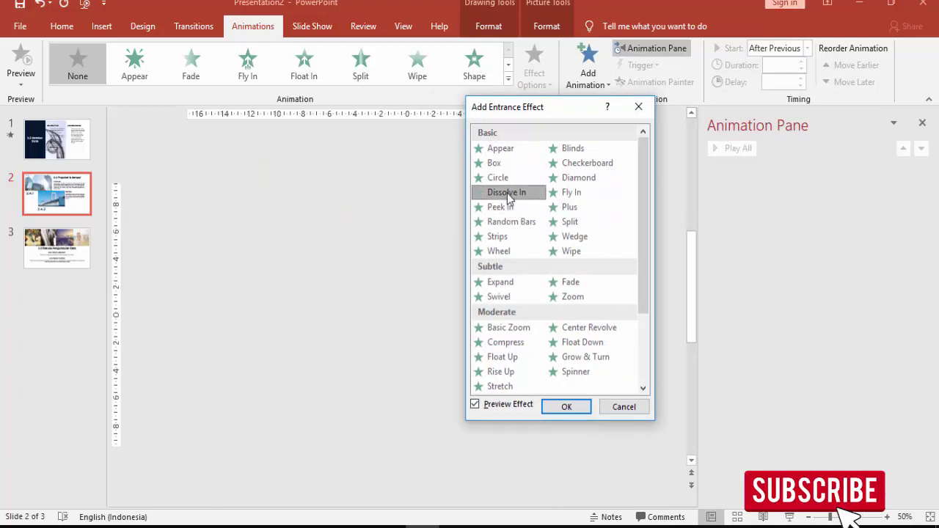
click(508, 221)
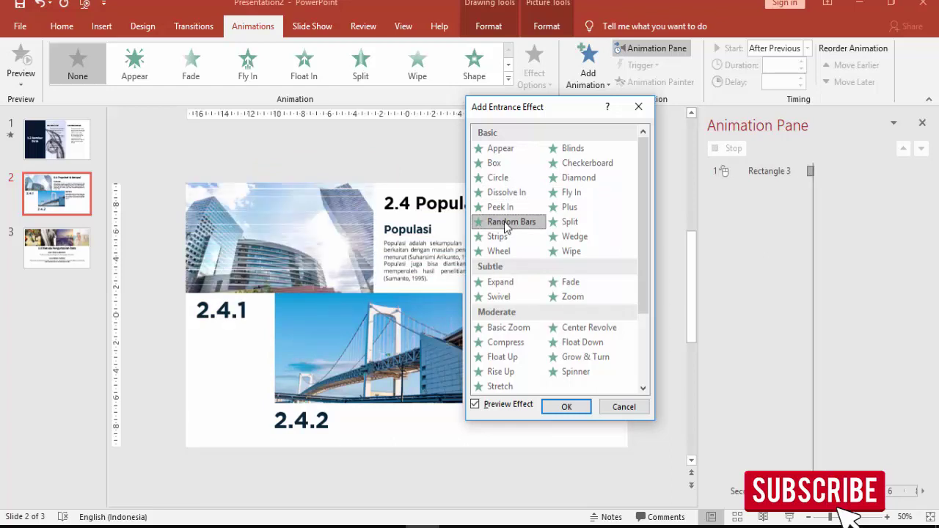
click(499, 236)
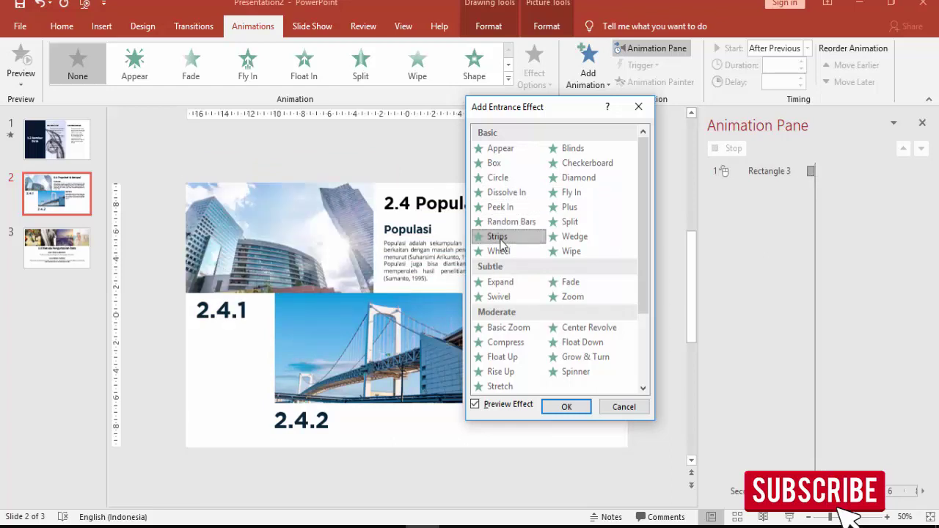
click(566, 407)
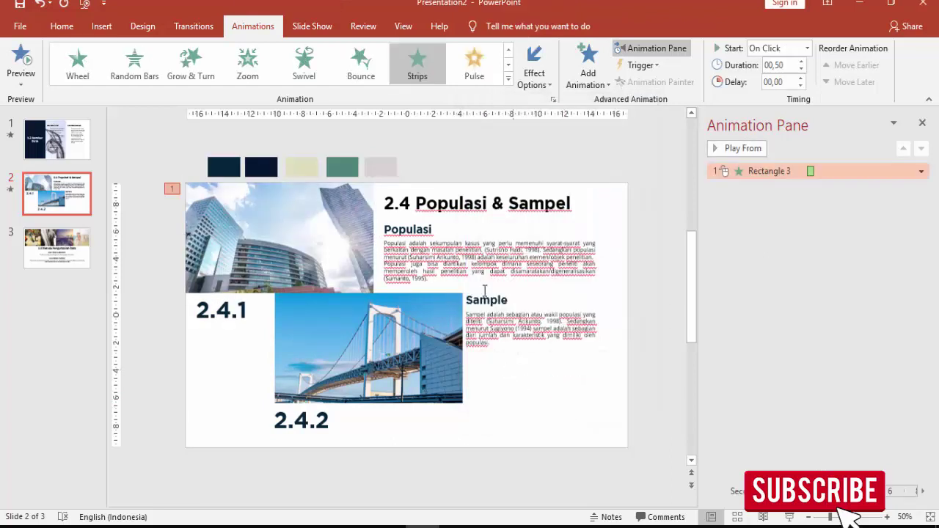
Make the building photo's strips sweep right and down over 0.75 seconds
click(534, 65)
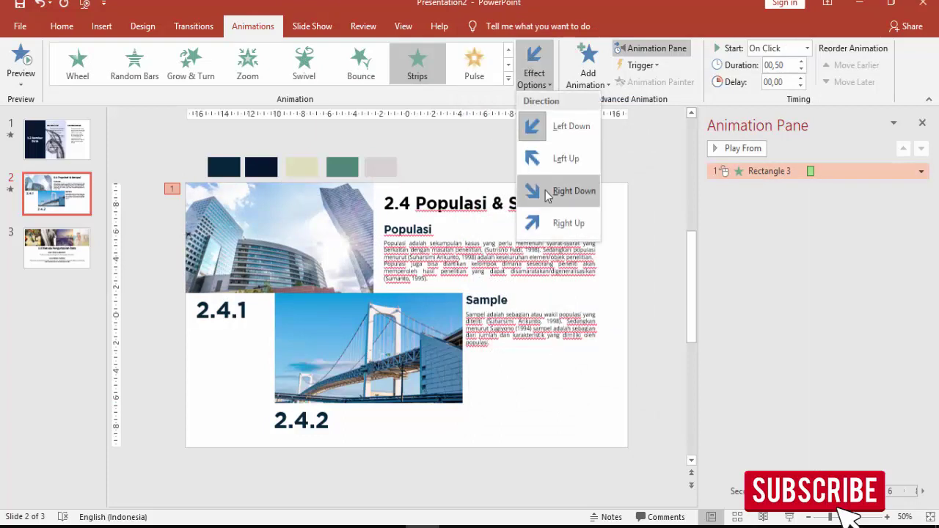
click(541, 190)
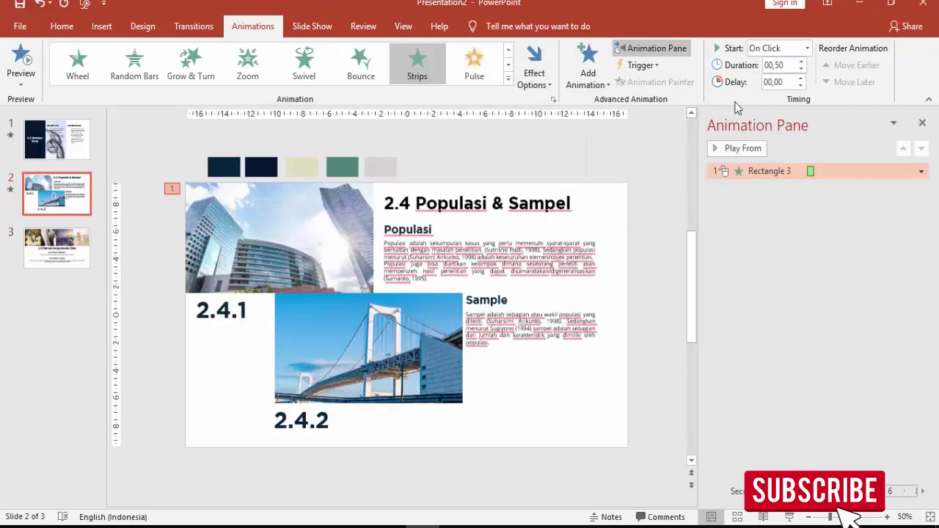
click(802, 63)
Copy the Strips entrance to the bridge photo, sweeping left-up and starting With Previous
click(352, 259)
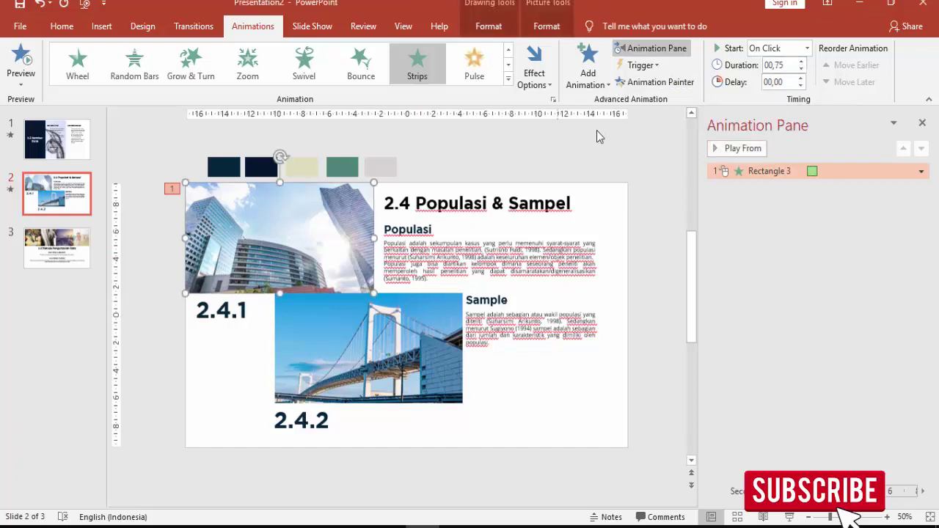
click(638, 81)
click(376, 341)
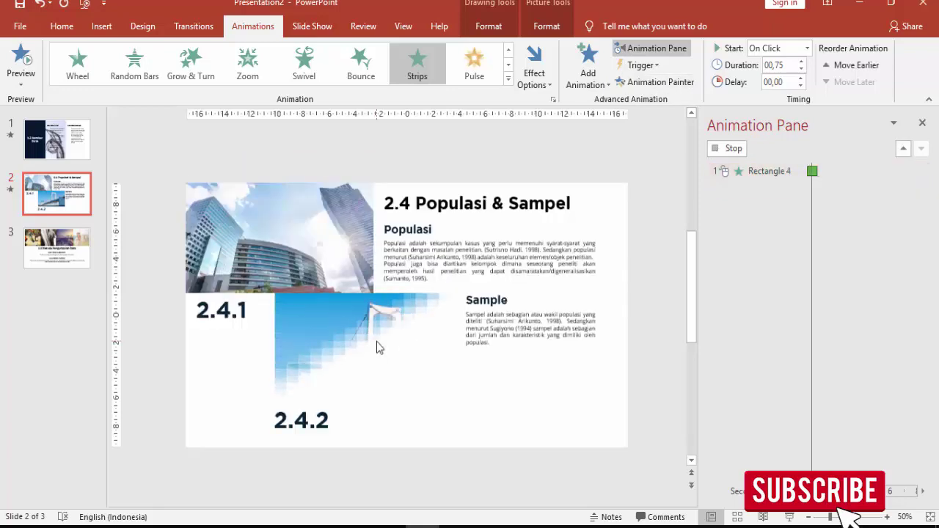
click(521, 73)
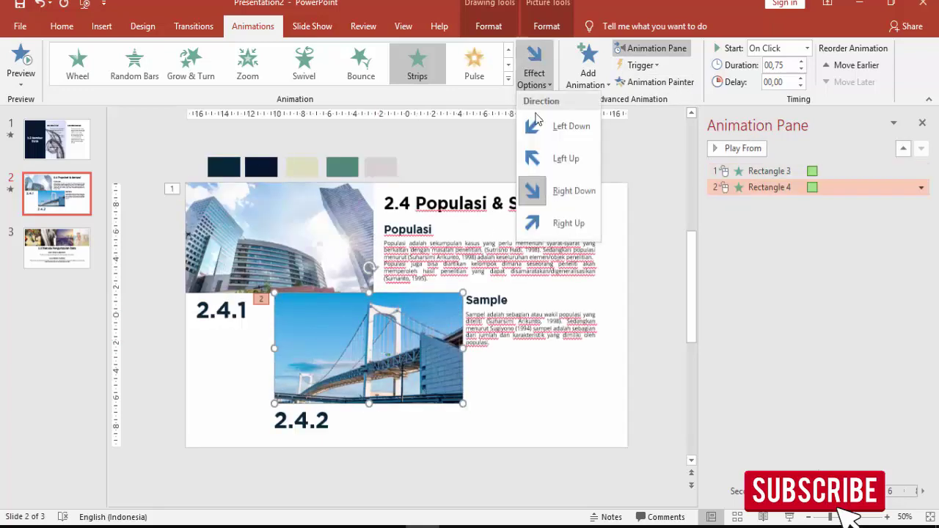
click(565, 158)
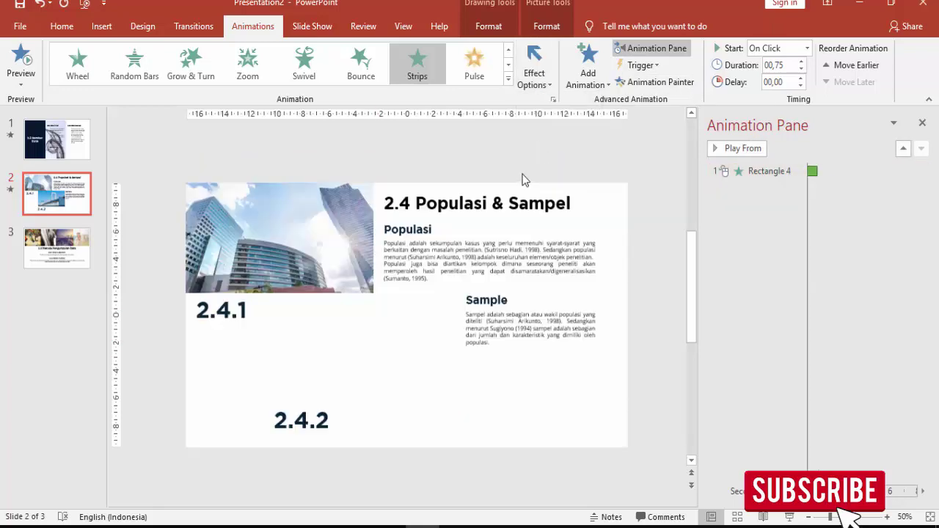
click(806, 48)
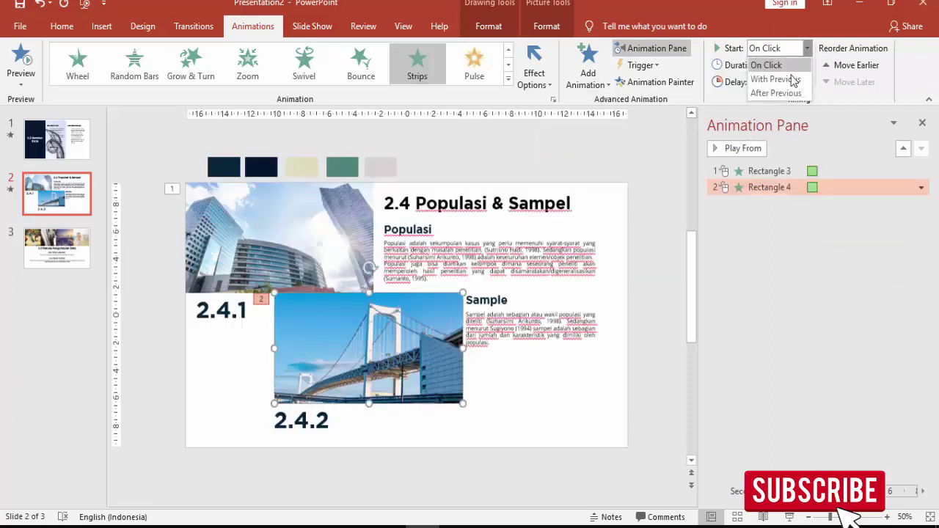
click(775, 77)
click(755, 171)
click(732, 149)
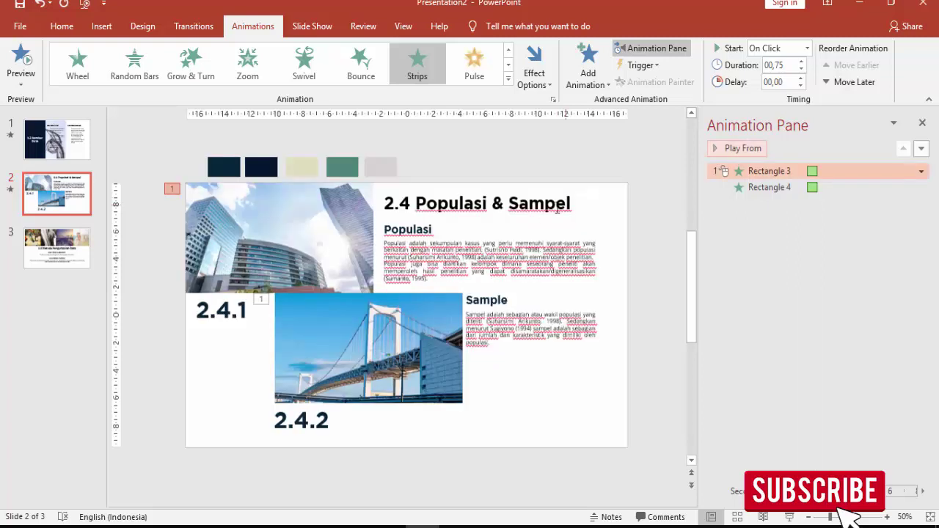
click(424, 211)
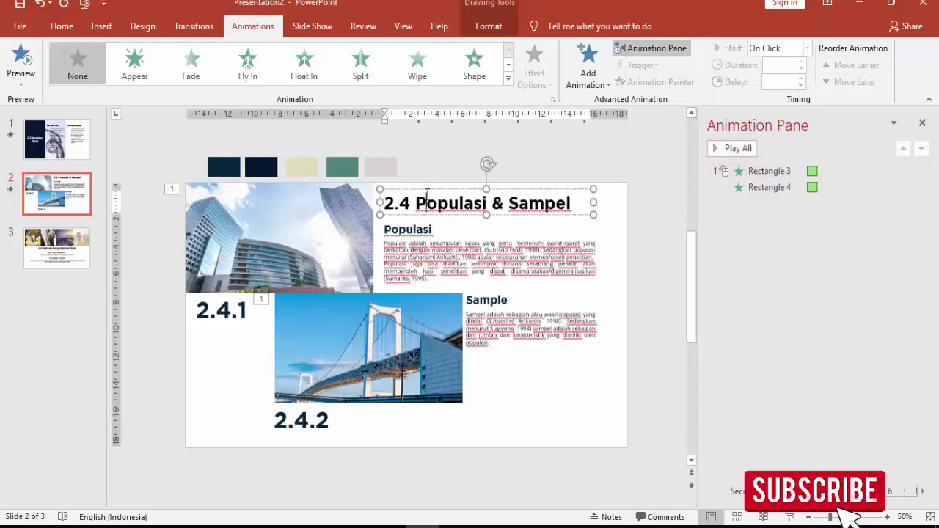
click(607, 71)
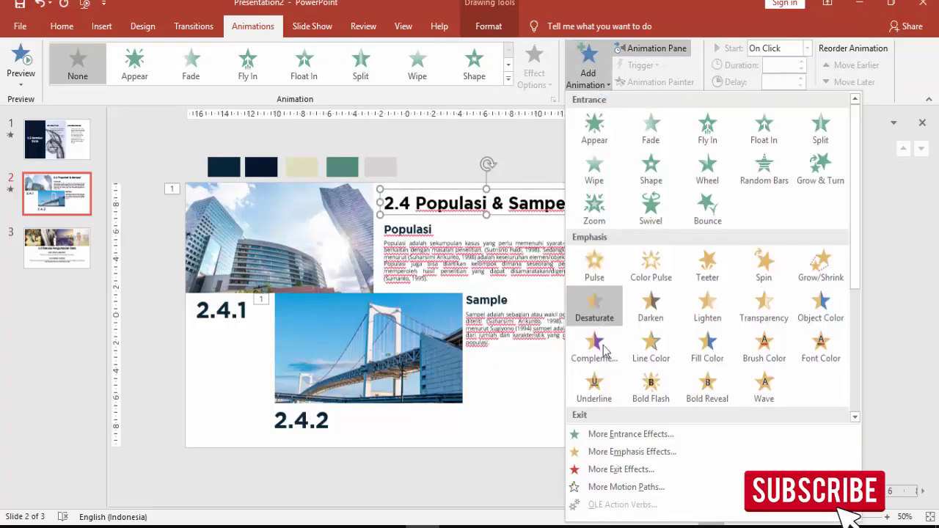
Give the 2.4 Populasi & Sampel heading a Float In entrance set to Float Down
click(596, 429)
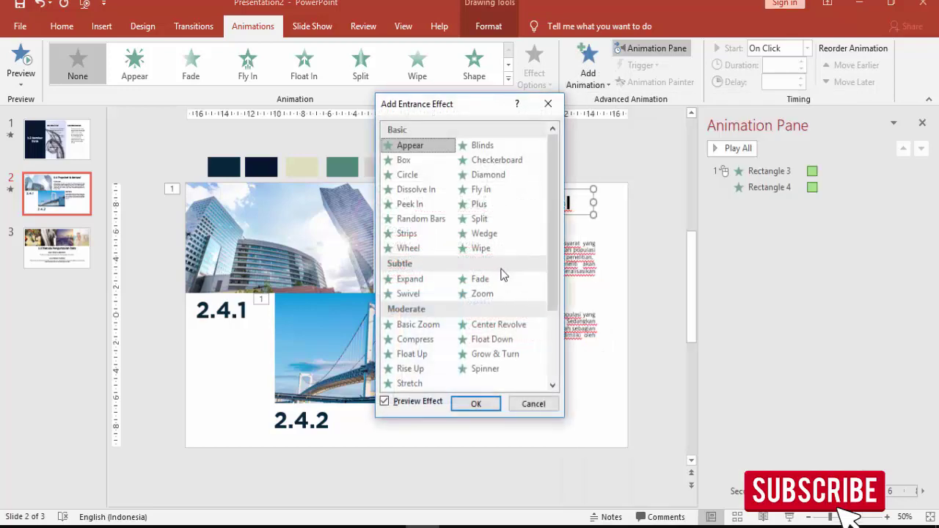
scroll(503, 275, down, 2)
drag(495, 108, 604, 135)
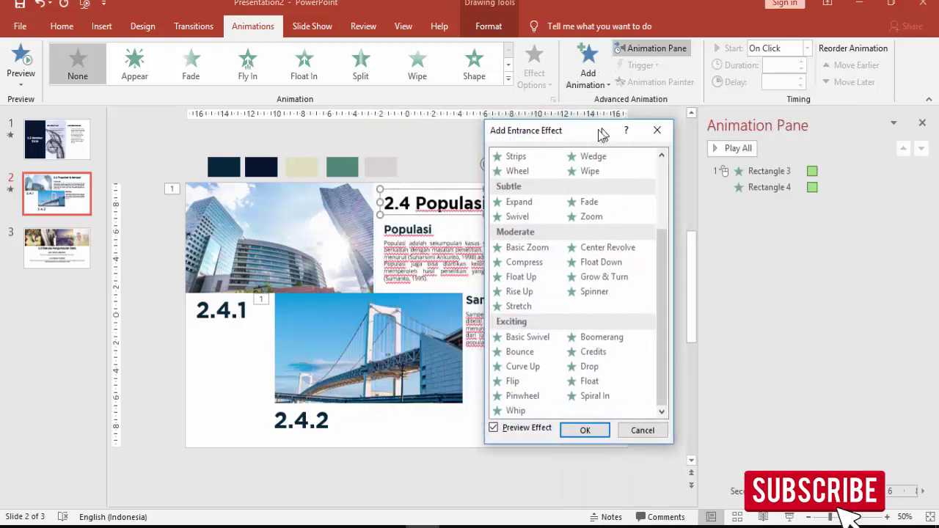
click(514, 277)
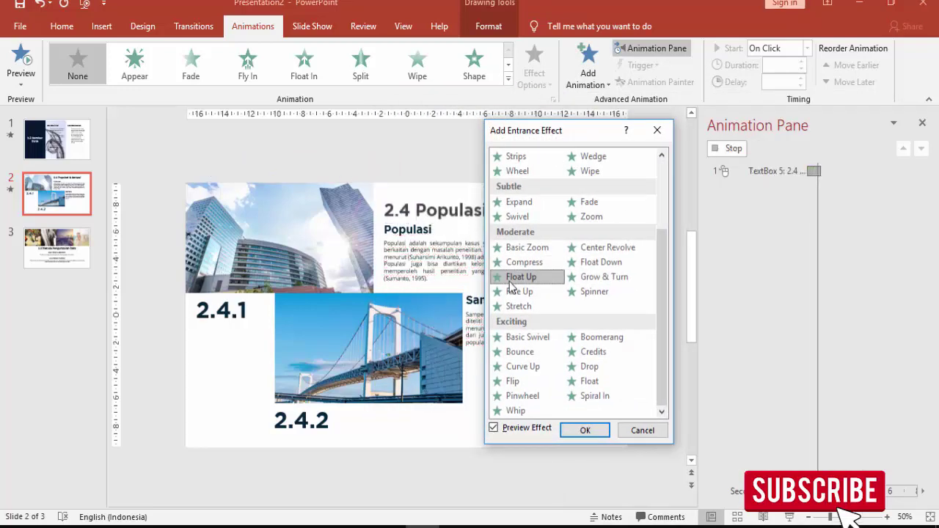
click(585, 429)
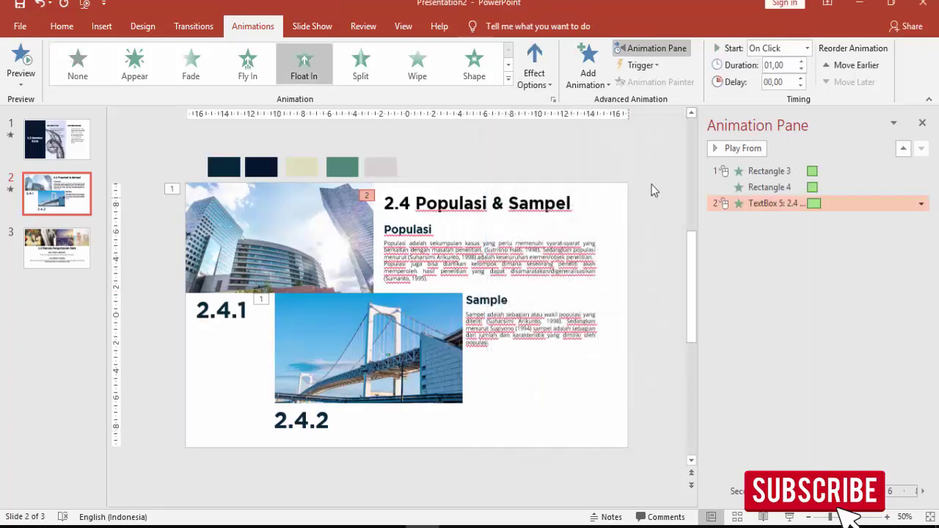
click(534, 65)
click(551, 152)
click(745, 147)
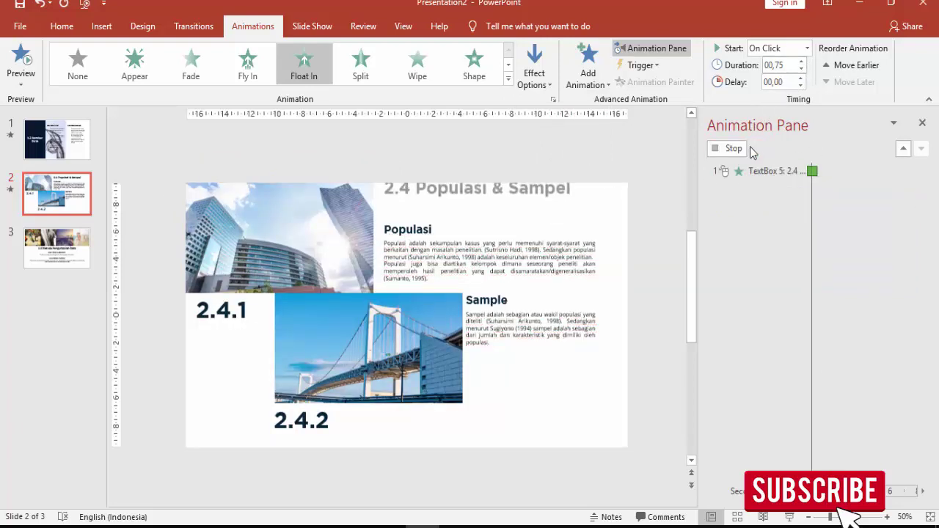
Give the 2.4.1 text box a Fly In entrance starting After Previous
click(201, 321)
click(233, 289)
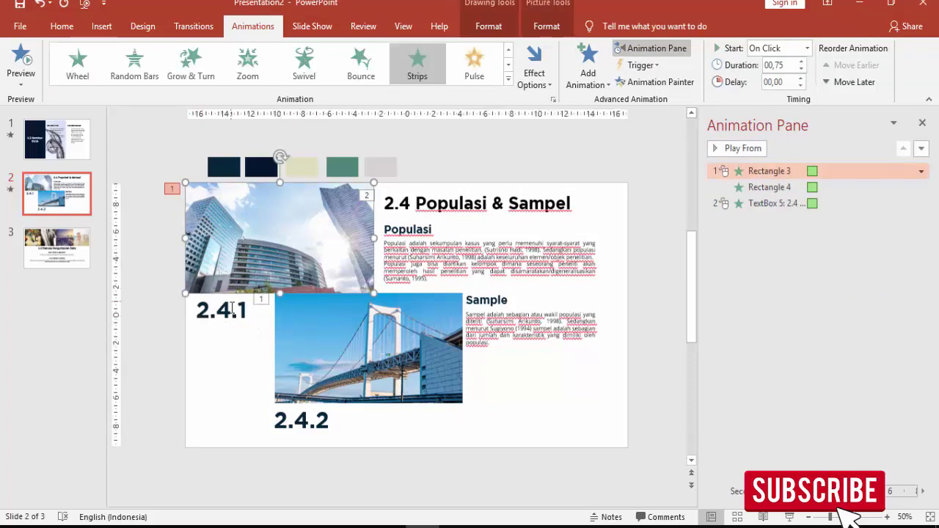
click(235, 327)
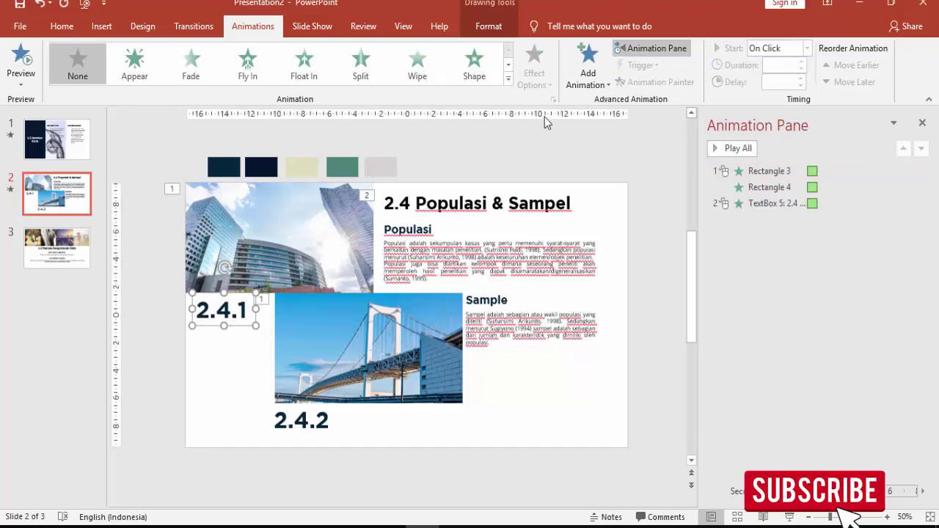
click(590, 79)
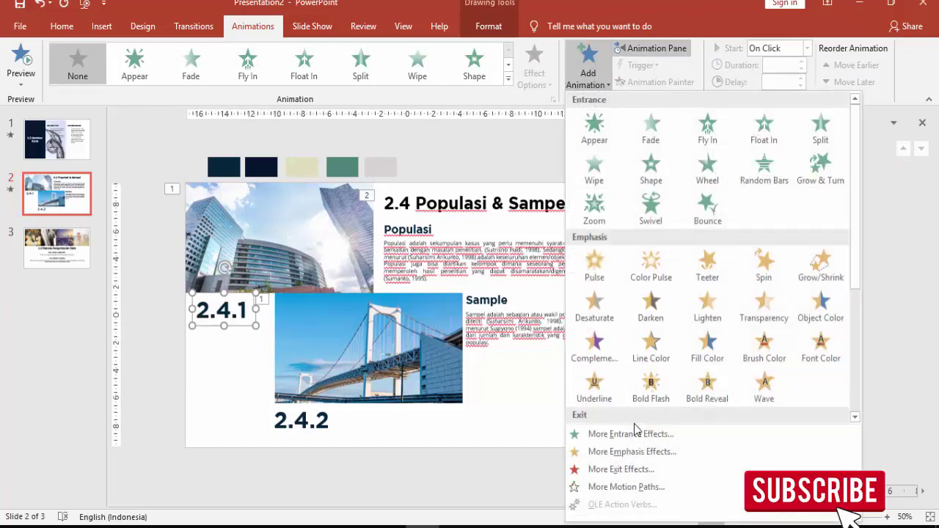
click(624, 431)
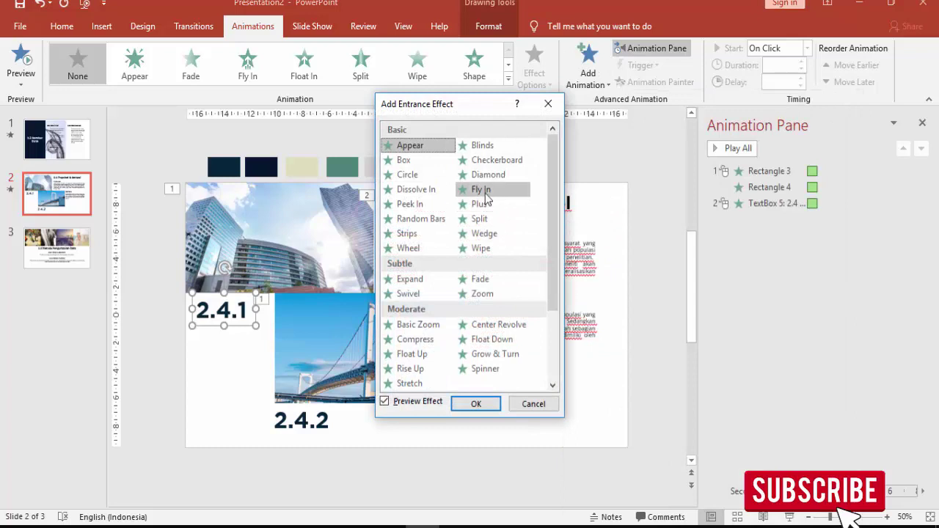
click(481, 190)
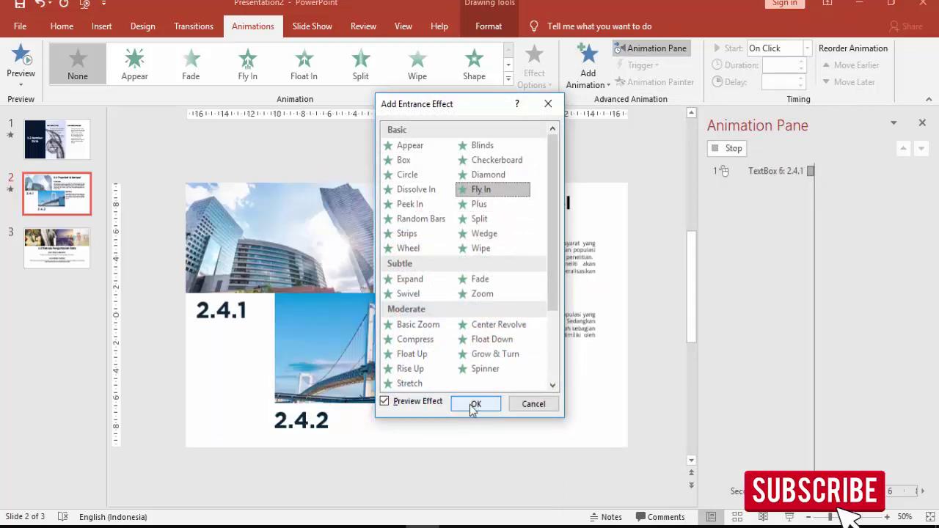
click(474, 404)
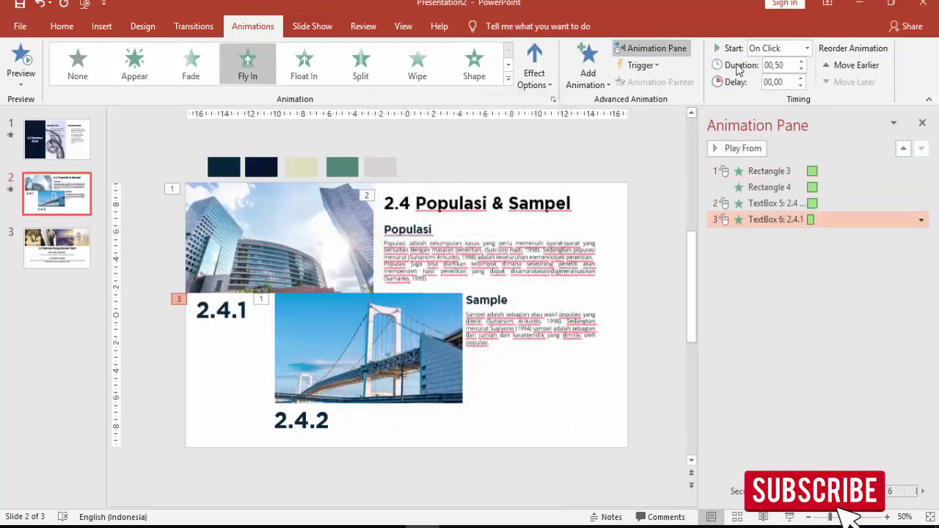
click(799, 49)
click(784, 94)
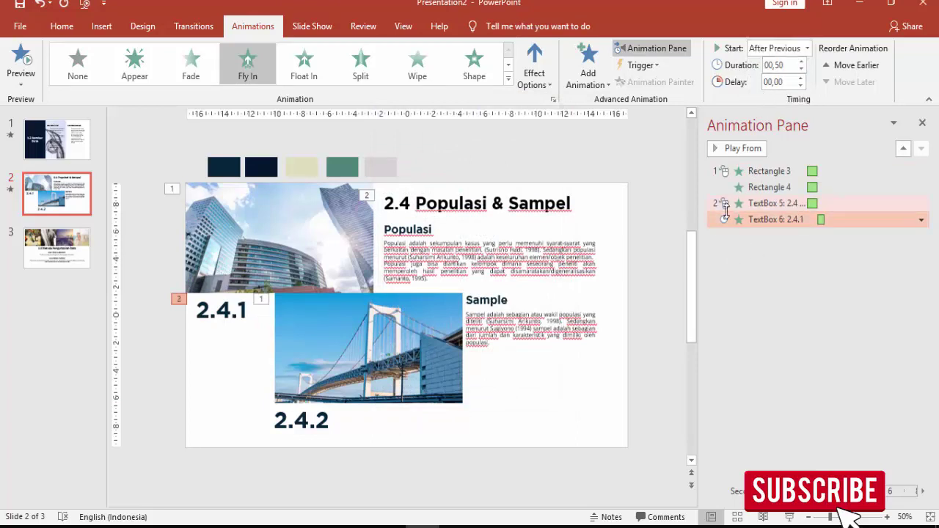
click(421, 232)
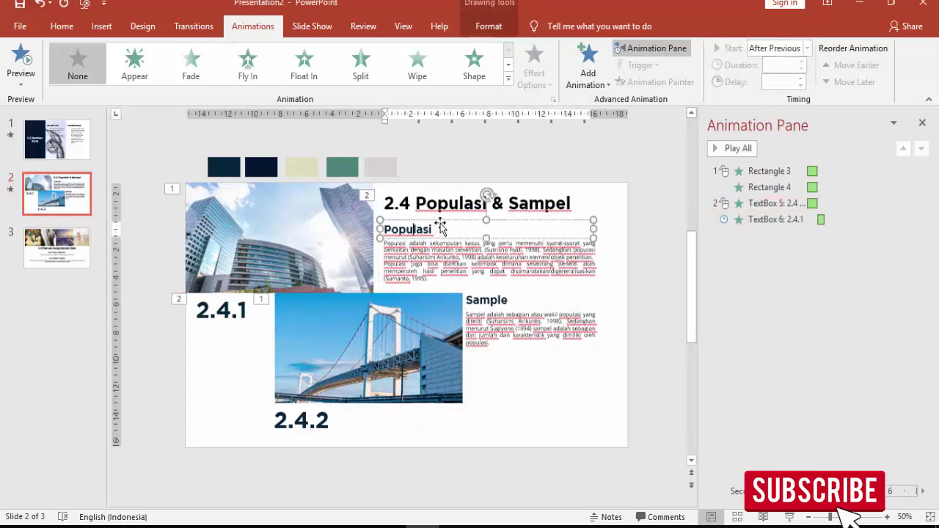
Give the Populasi heading a Stretch entrance starting After Previous
click(597, 68)
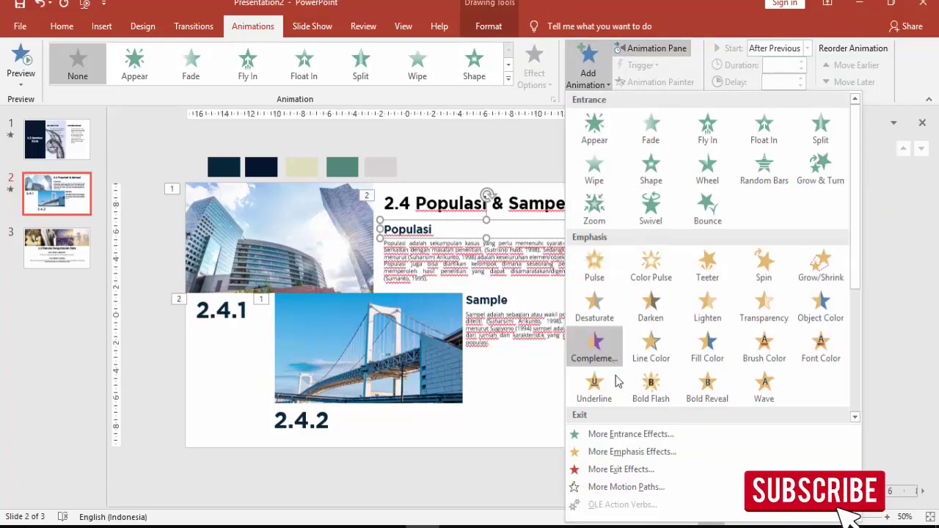
click(616, 434)
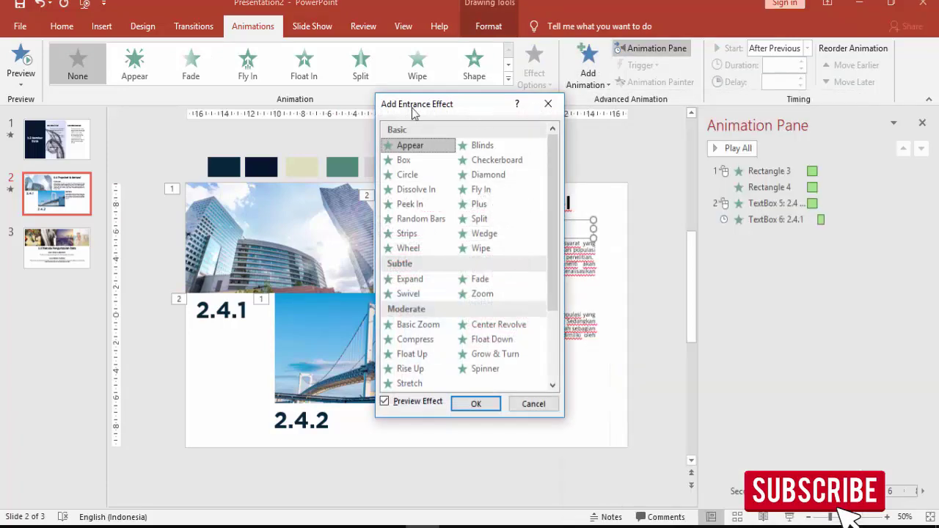
drag(412, 109, 227, 108)
scroll(259, 294, down, 3)
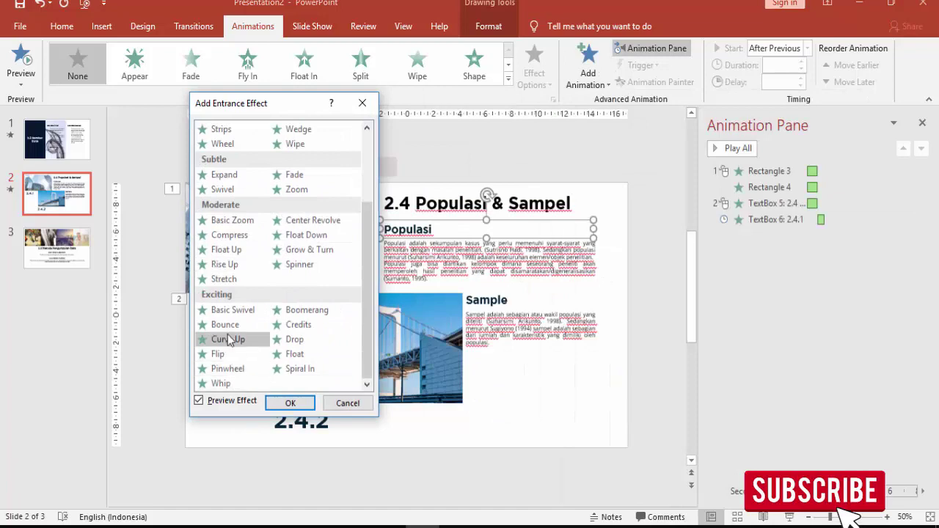
click(223, 278)
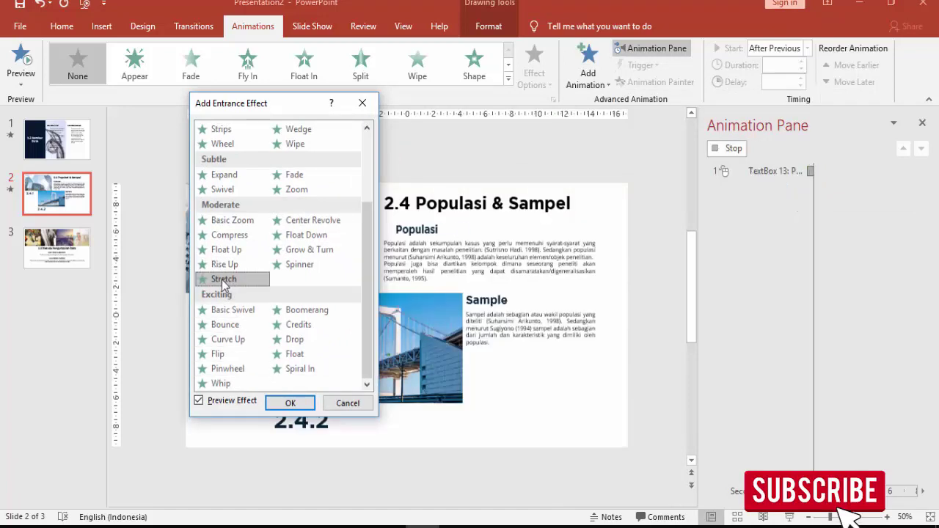
click(288, 403)
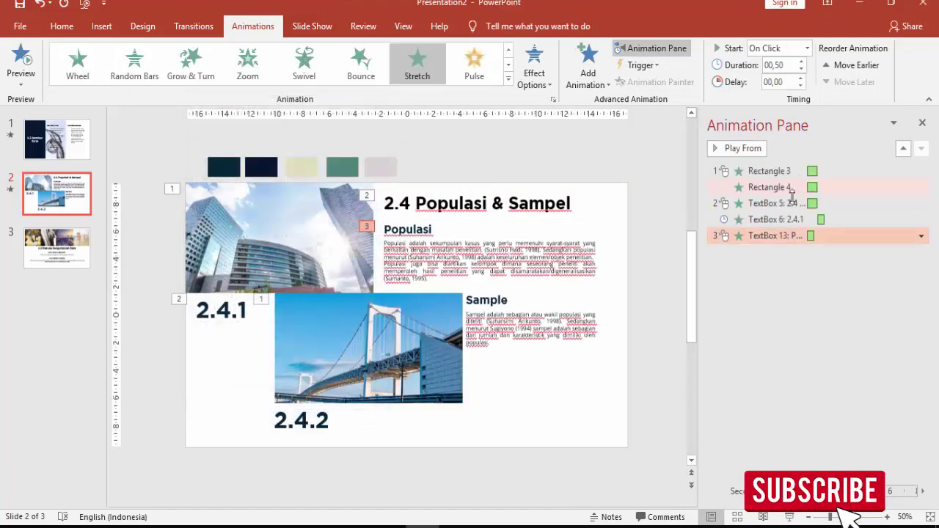
click(807, 49)
click(797, 93)
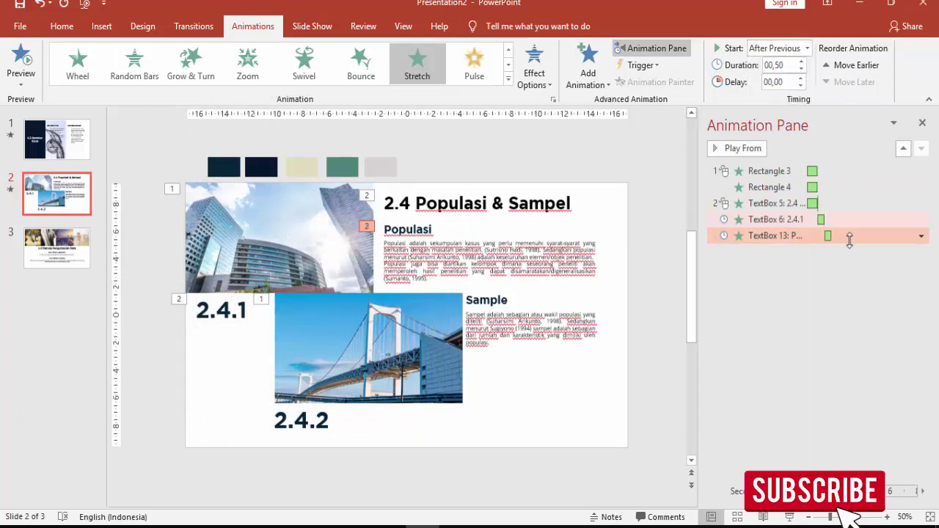
click(748, 149)
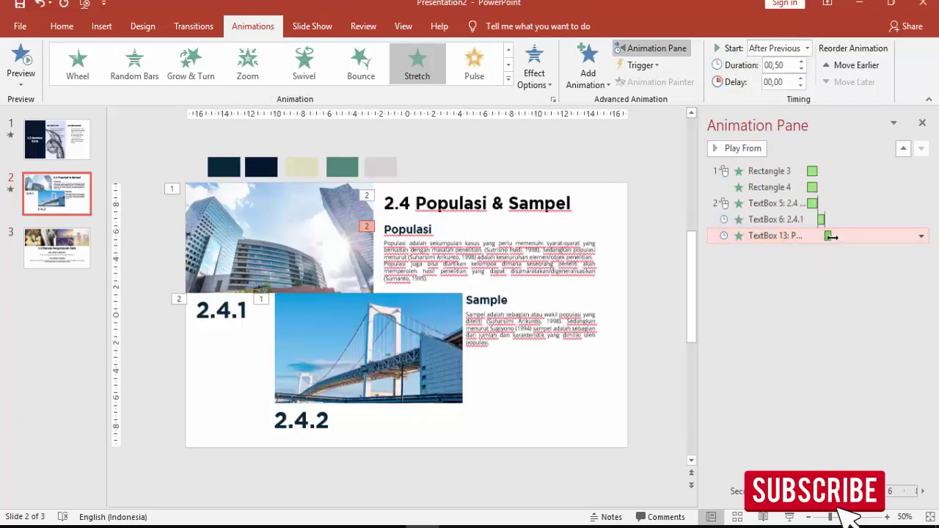
Set the Stretch effect to animate text by letter with a 60% delay
click(921, 235)
click(814, 303)
click(538, 280)
click(477, 316)
text(60)
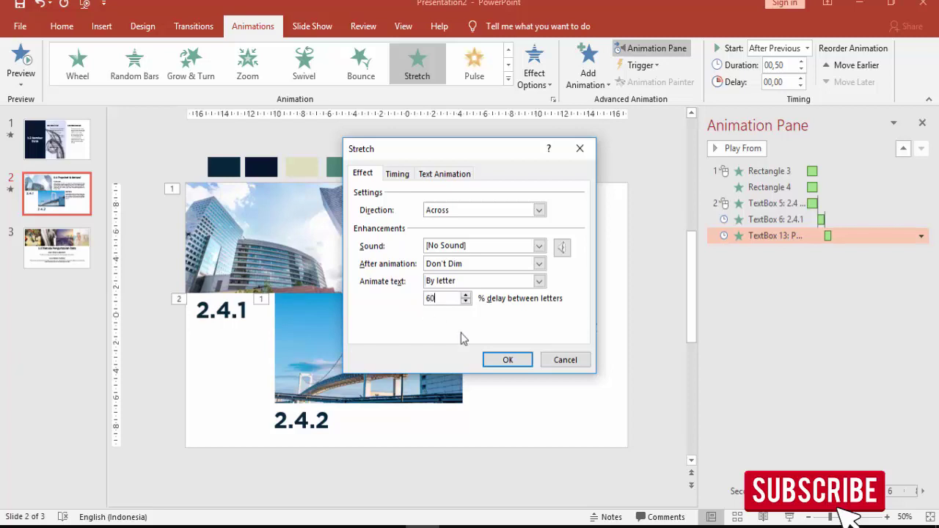
click(508, 360)
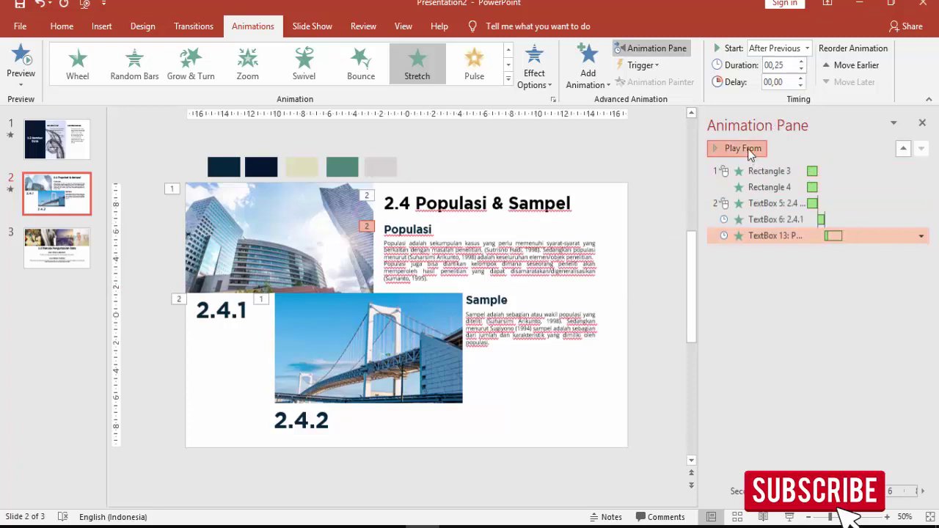
click(748, 148)
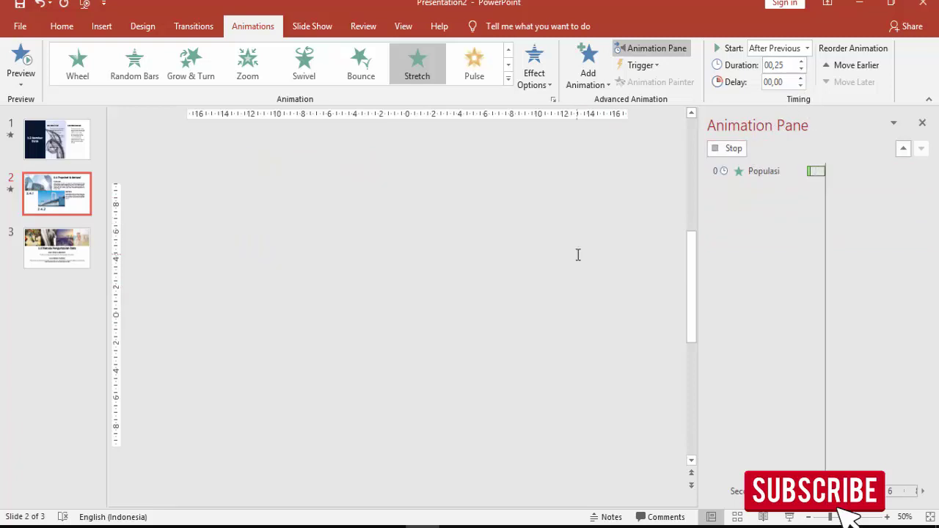
click(569, 242)
Give the Populasi paragraph a Zoom entrance starting After Previous
click(588, 70)
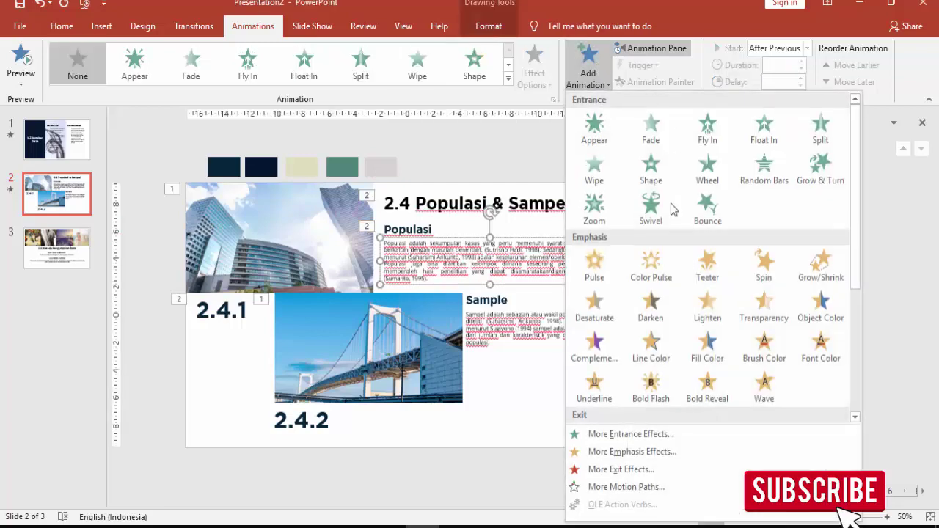
click(617, 434)
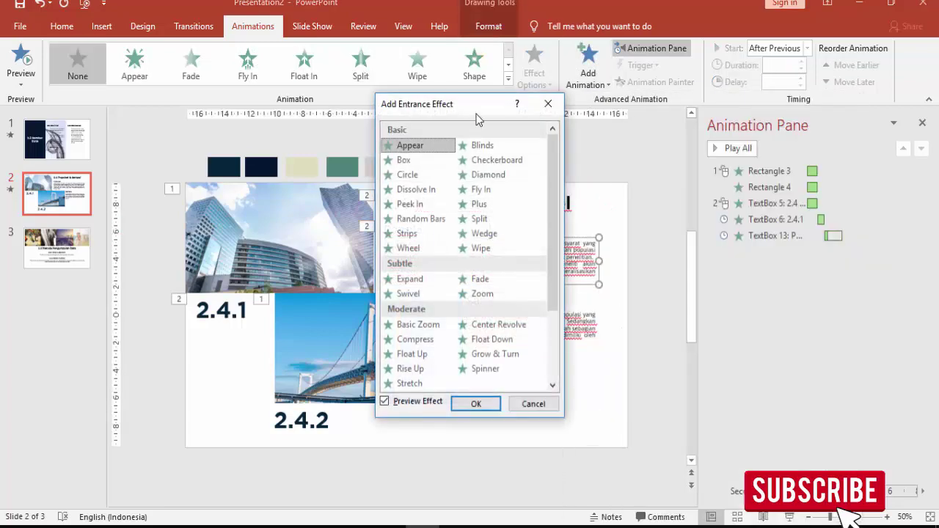
drag(476, 112, 355, 124)
scroll(353, 230, down, 2)
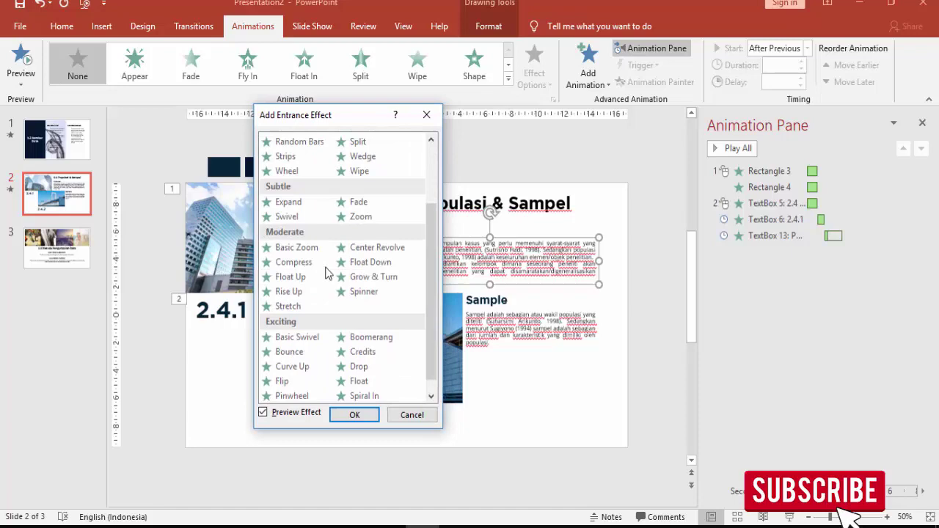
click(357, 220)
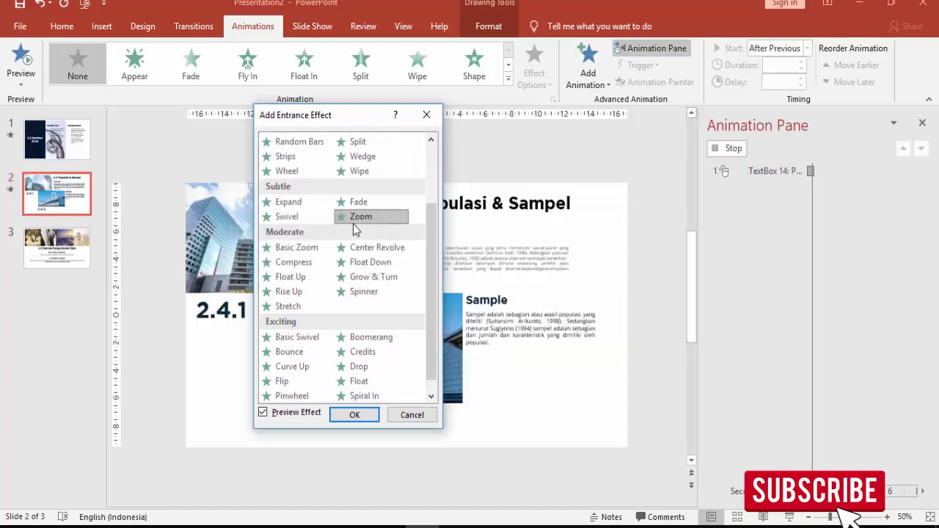
click(354, 414)
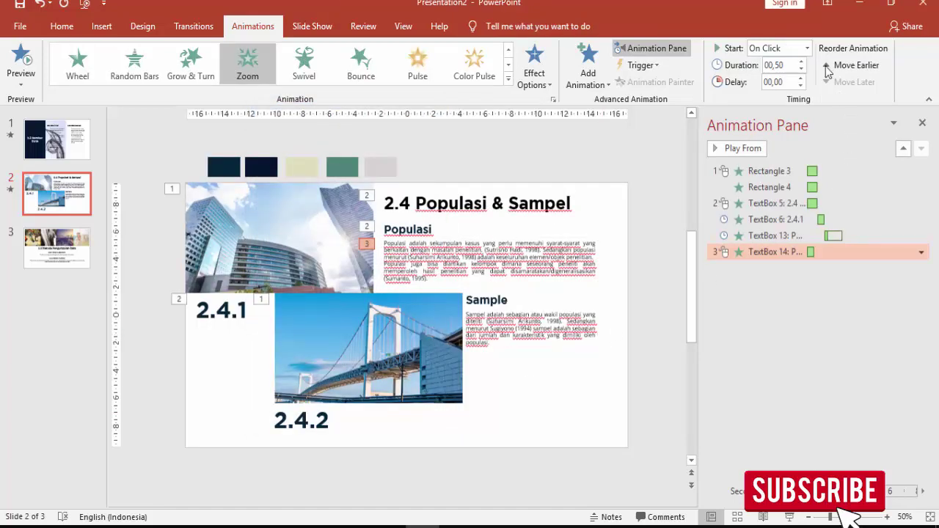
click(808, 48)
click(793, 92)
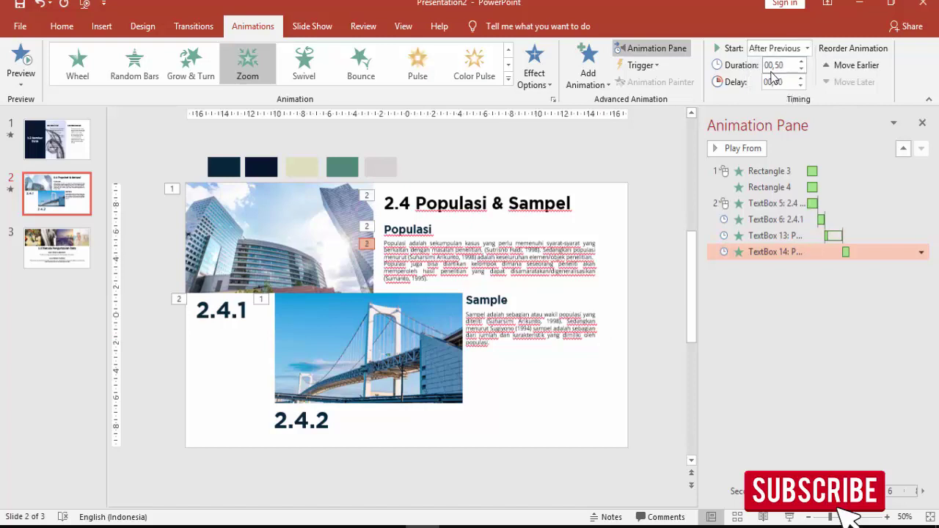
Copy the 2.4.1, Populasi heading and paragraph animations onto 2.4.2, Sample heading and paragraph, then open slide 3
click(781, 205)
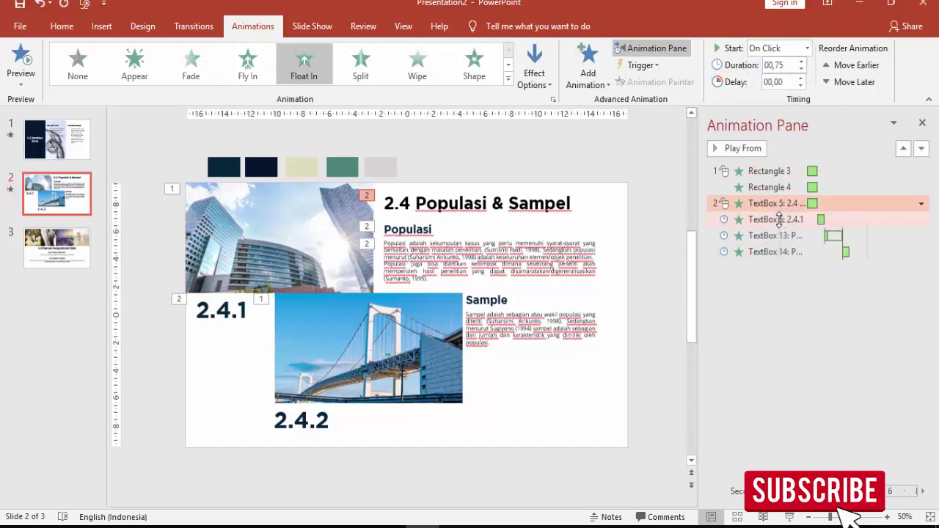
click(777, 219)
click(225, 328)
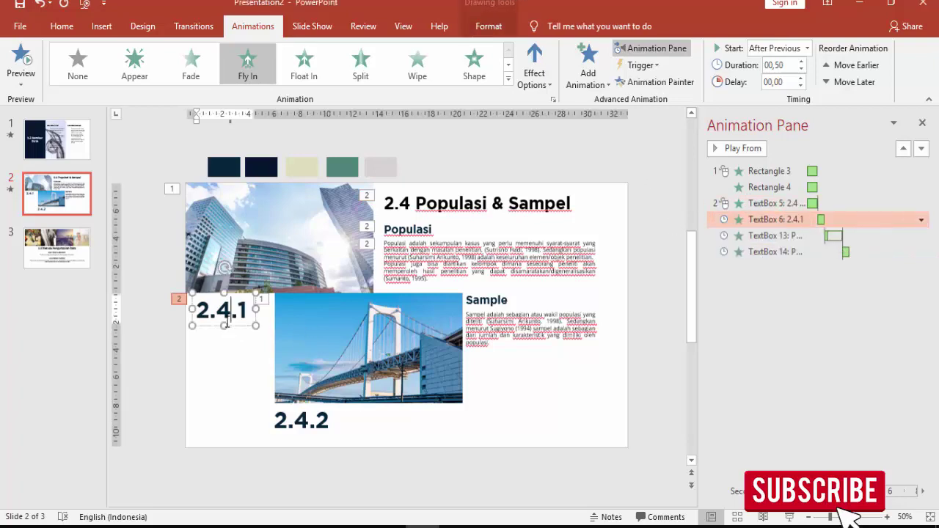
click(622, 82)
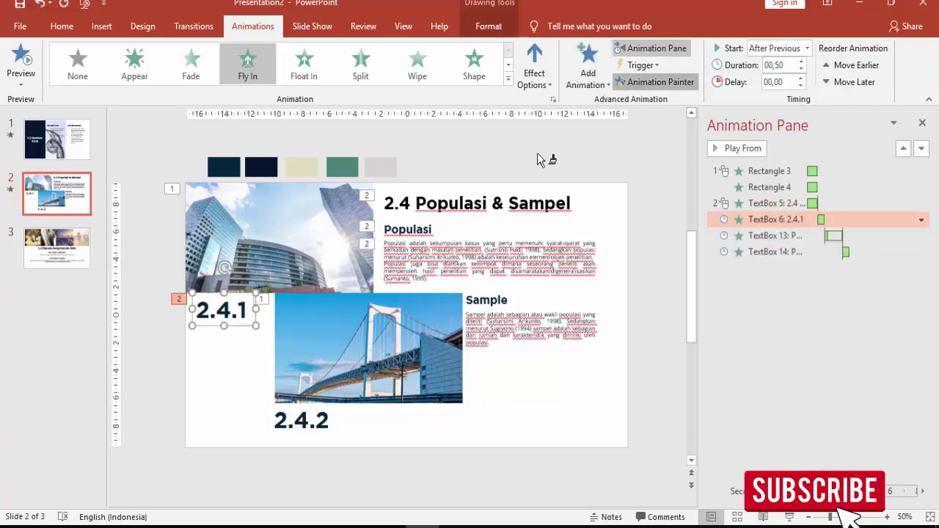
click(295, 424)
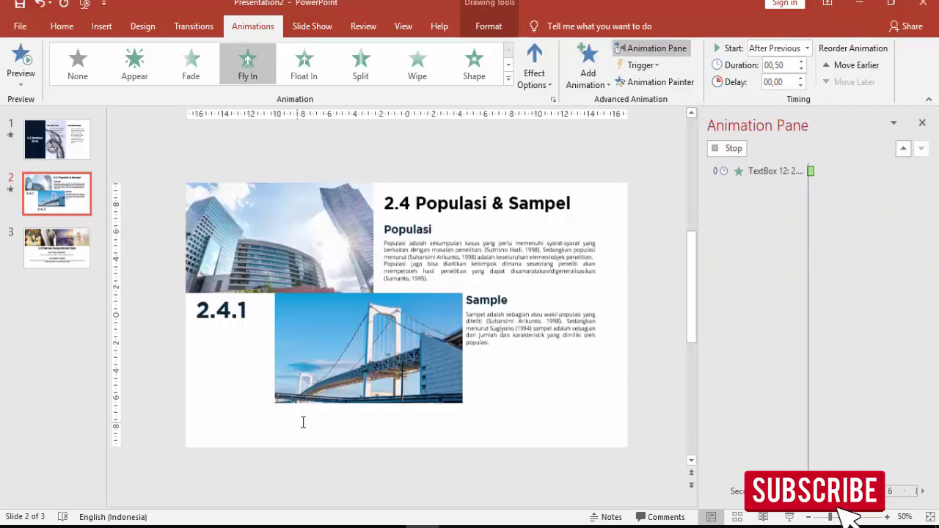
click(426, 222)
click(655, 82)
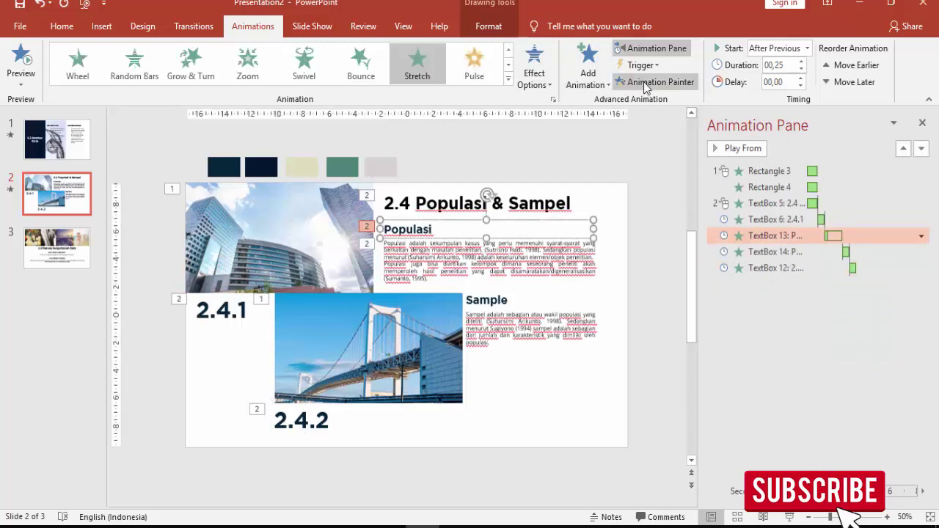
click(522, 323)
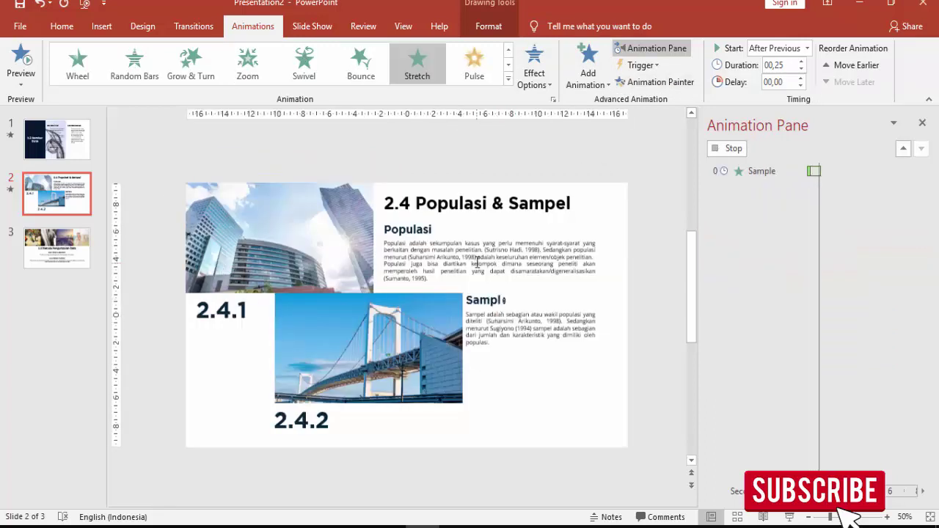
click(485, 249)
click(655, 82)
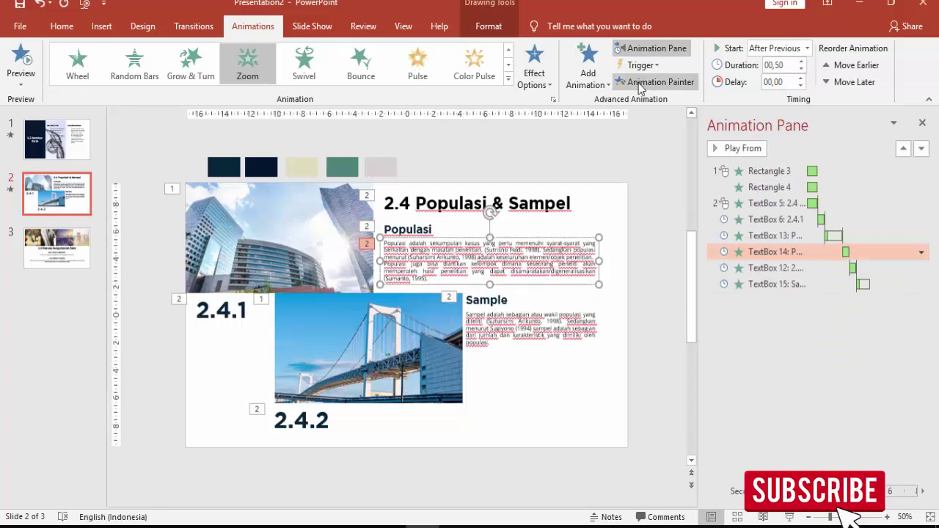
click(536, 336)
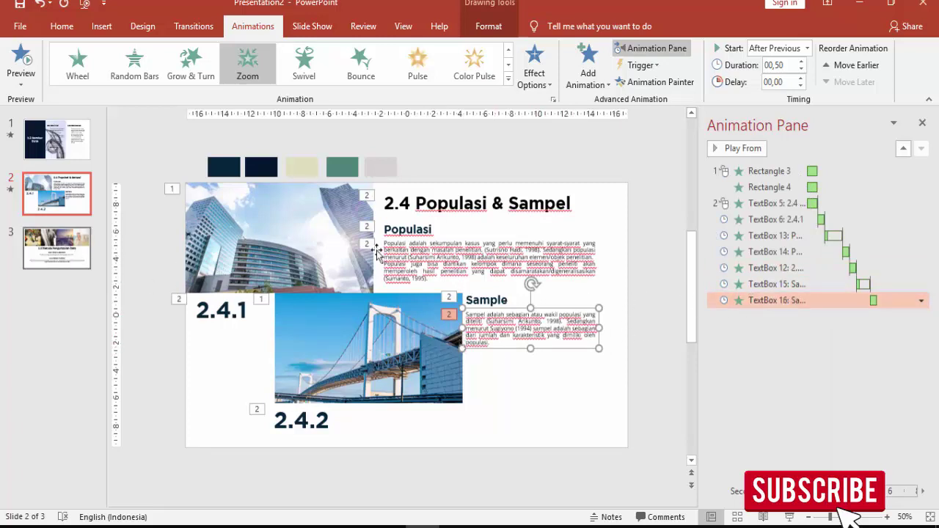
click(86, 255)
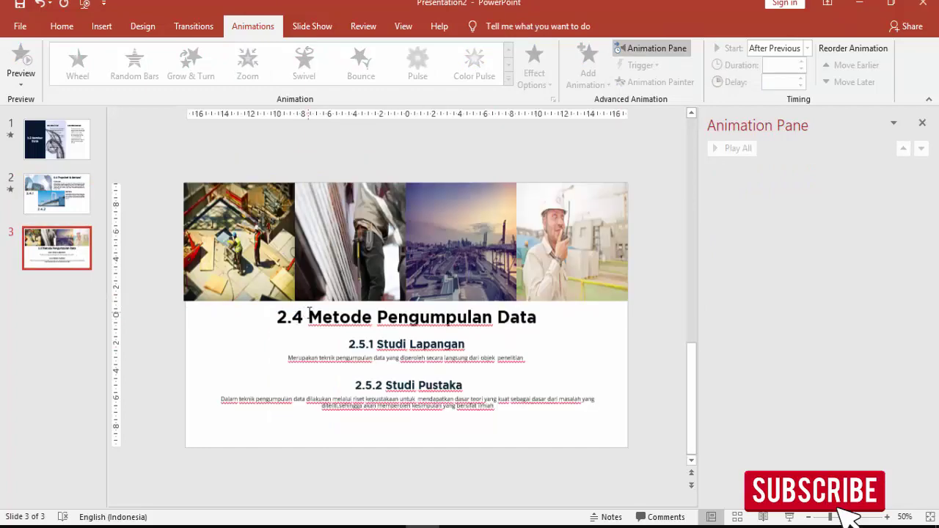
Give the first photo on slide 3 a Basic Zoom entrance with the Out direction
click(246, 184)
click(587, 64)
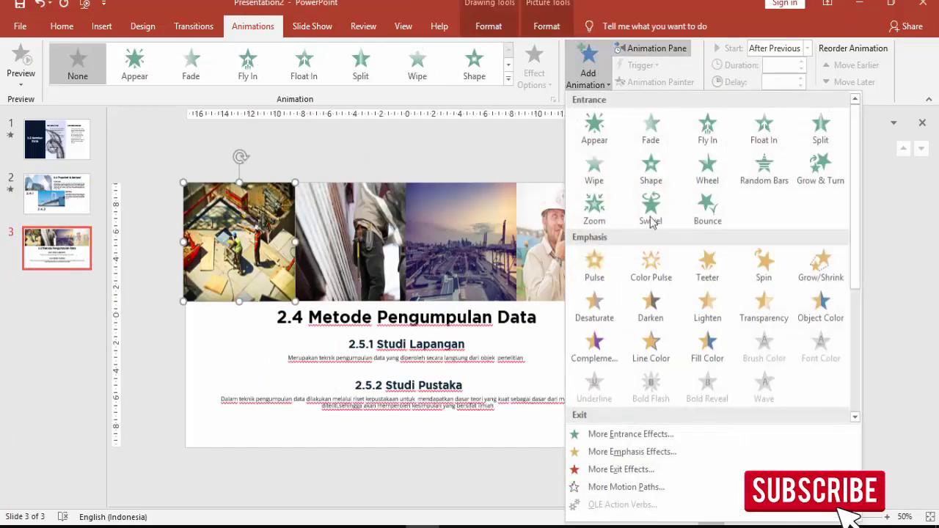
click(650, 435)
click(422, 326)
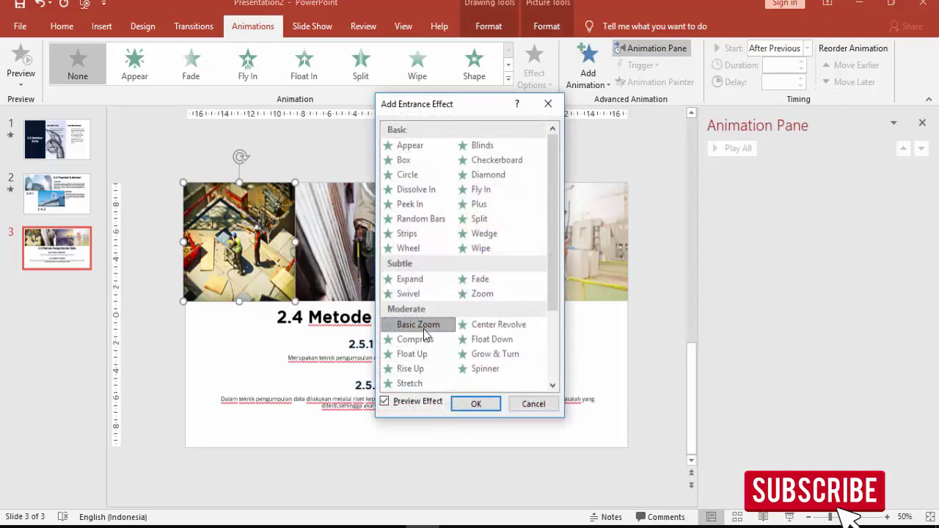
click(475, 404)
click(533, 66)
click(558, 223)
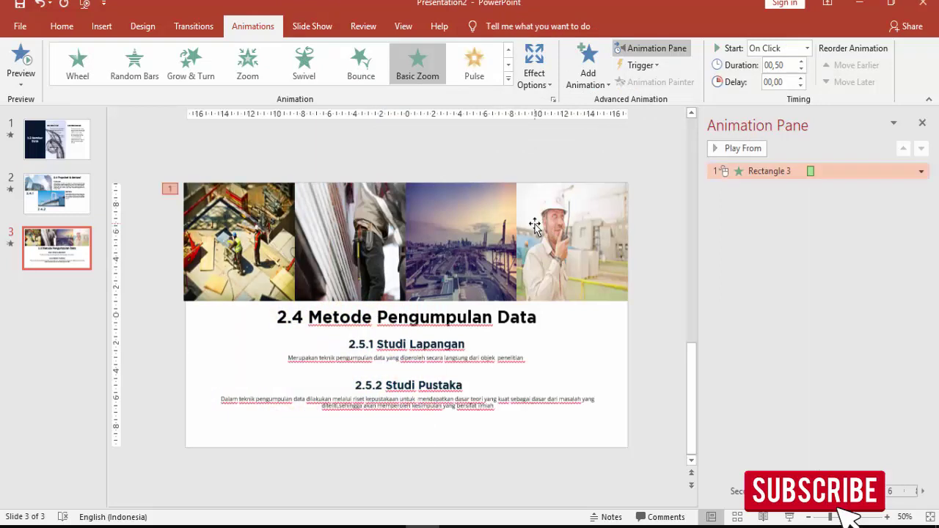
Copy the zoom onto the second photo with Animation Painter and set it to start With Previous
click(282, 242)
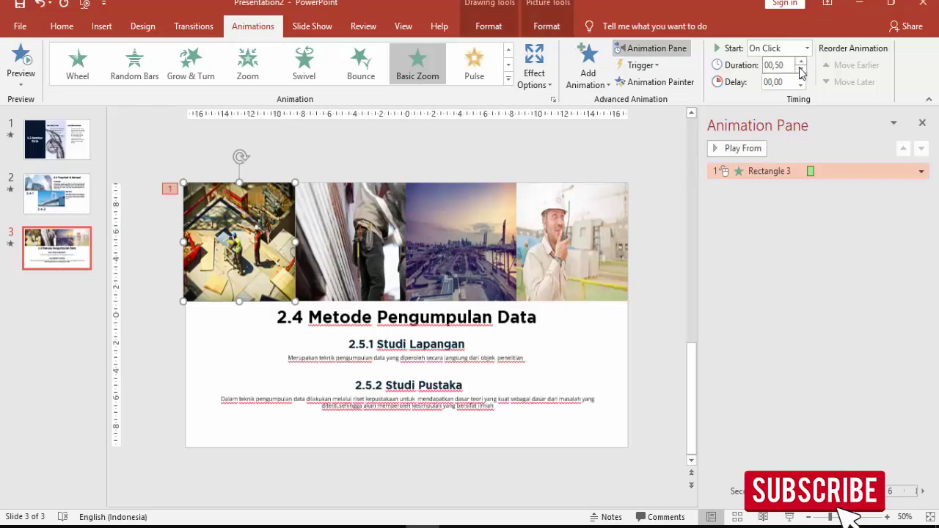
click(622, 94)
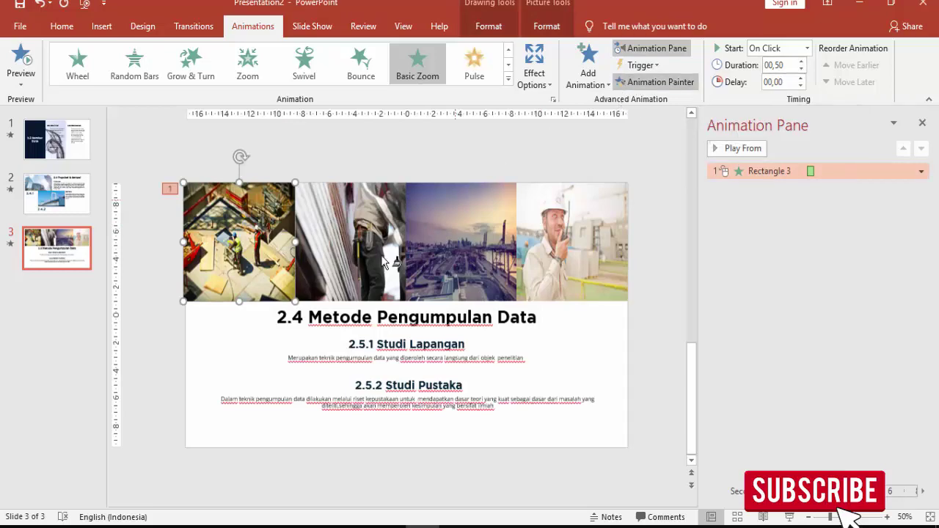
click(365, 246)
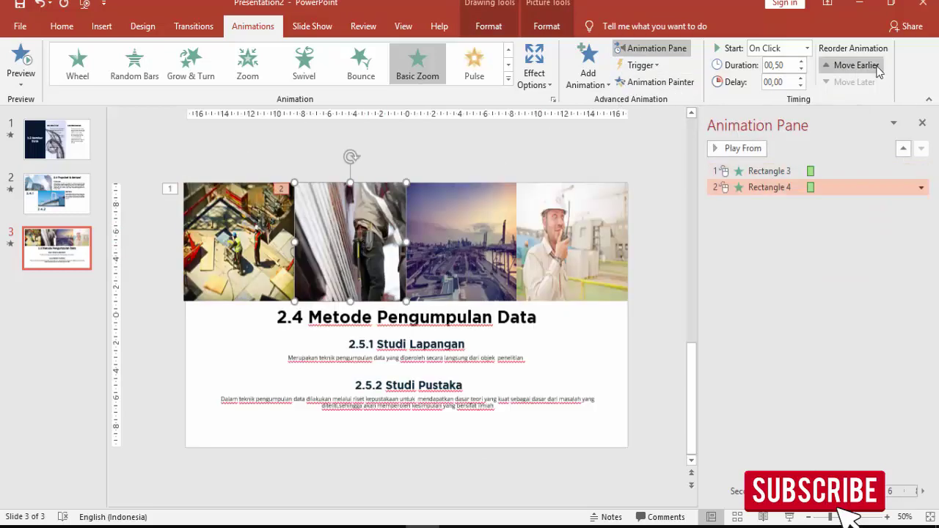
click(807, 48)
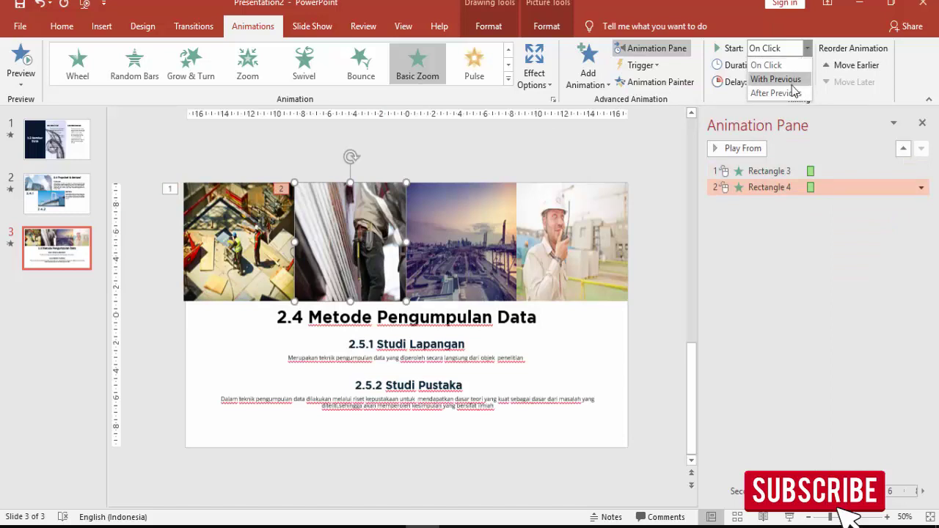
click(791, 83)
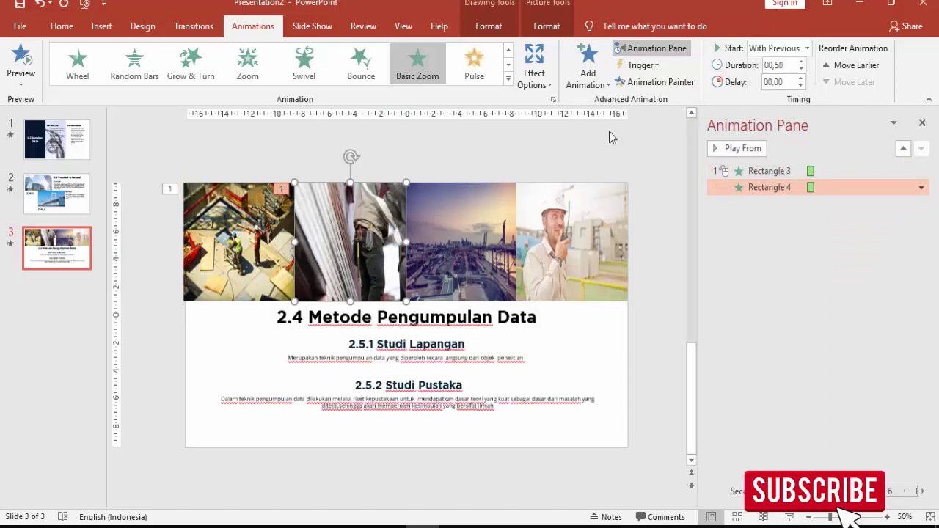
Paint the same zoom onto the third and fourth photos, then preview the photo animations
click(468, 215)
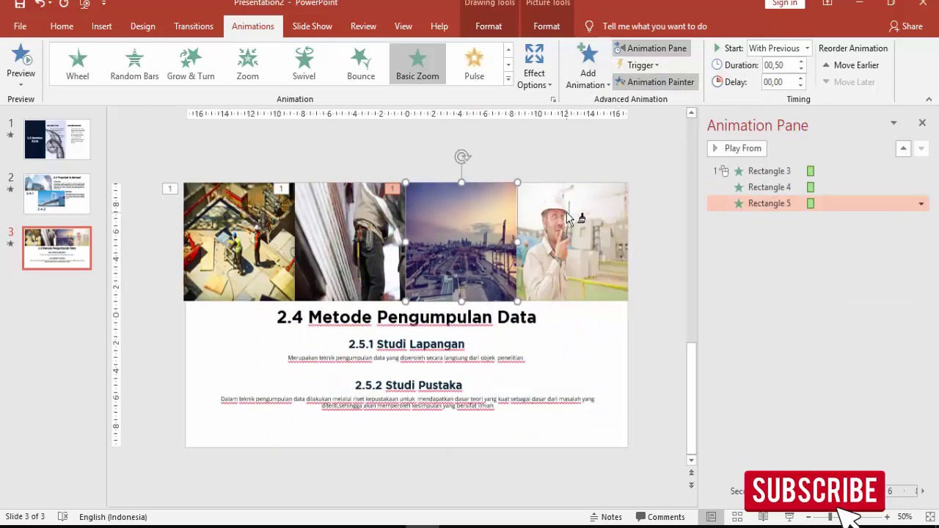
click(562, 214)
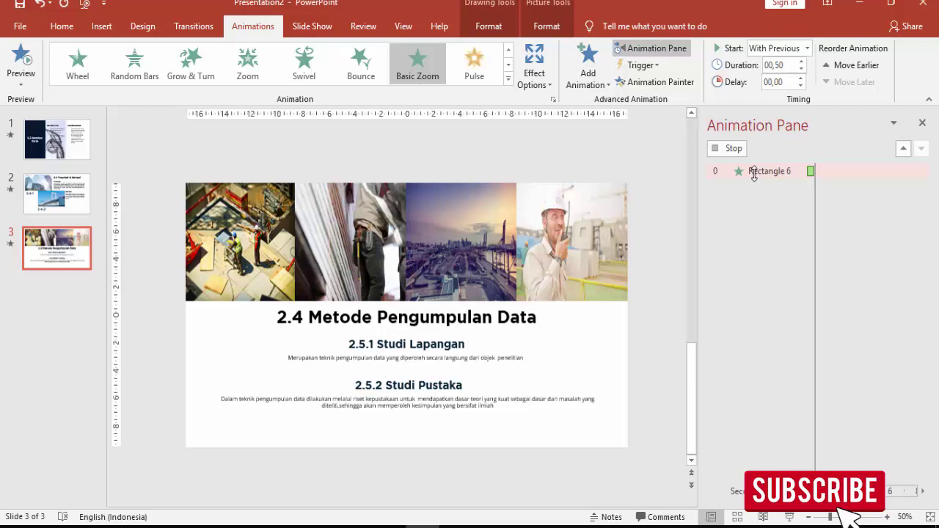
click(763, 170)
click(734, 147)
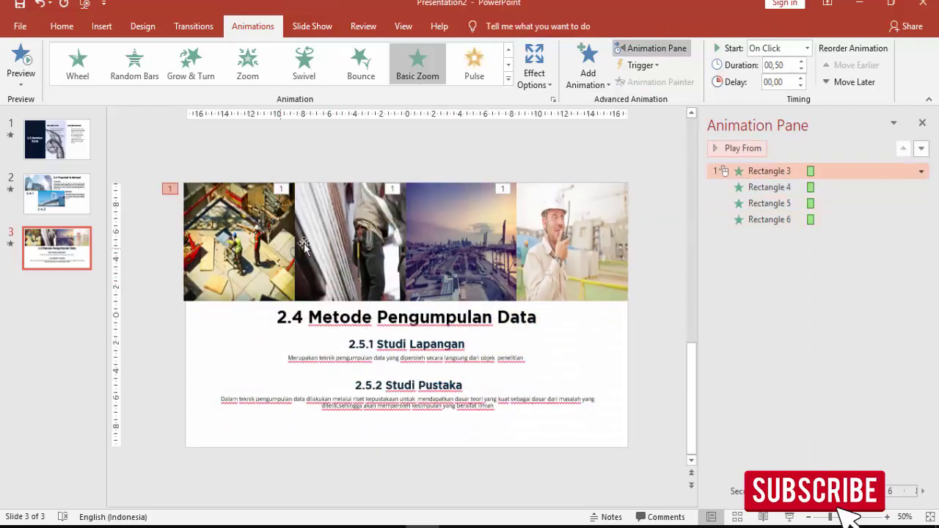
Delay the second, third and fourth photo zooms by 00,25, 00,50 and 00,75, then preview
click(770, 187)
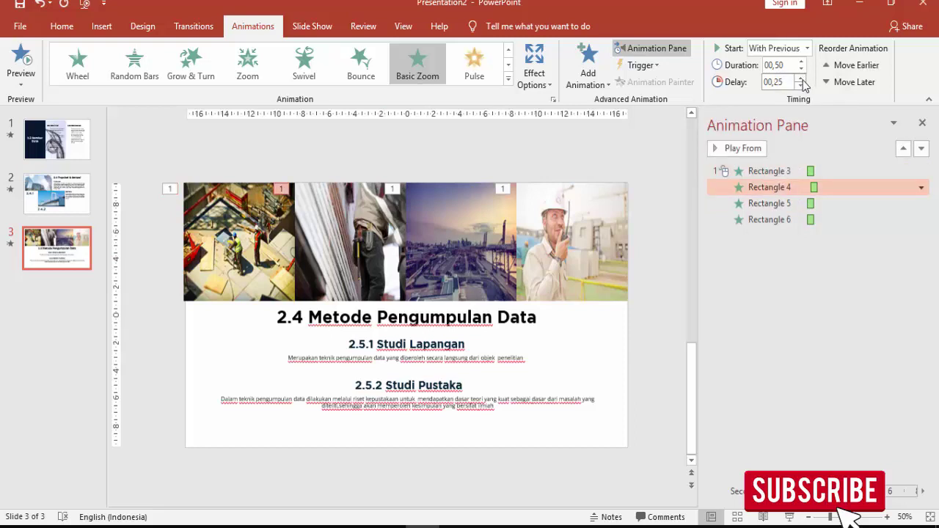
click(799, 203)
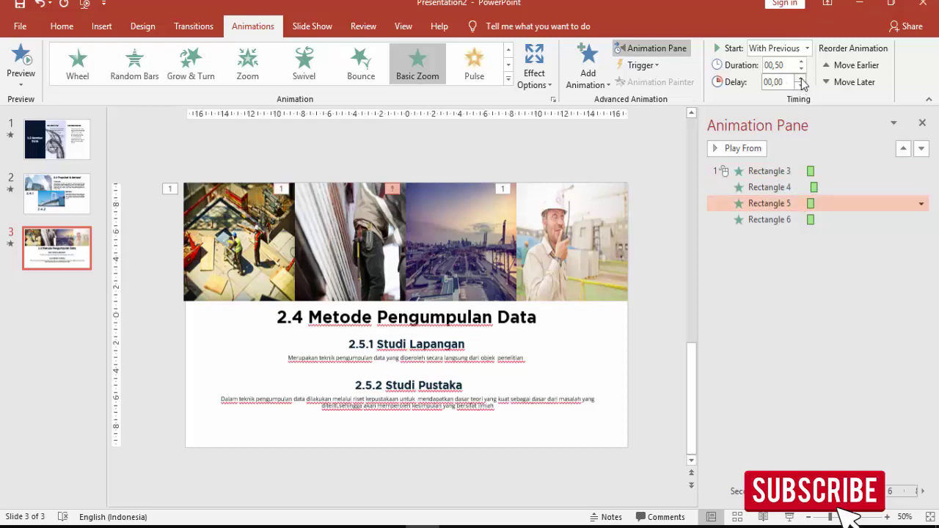
click(796, 220)
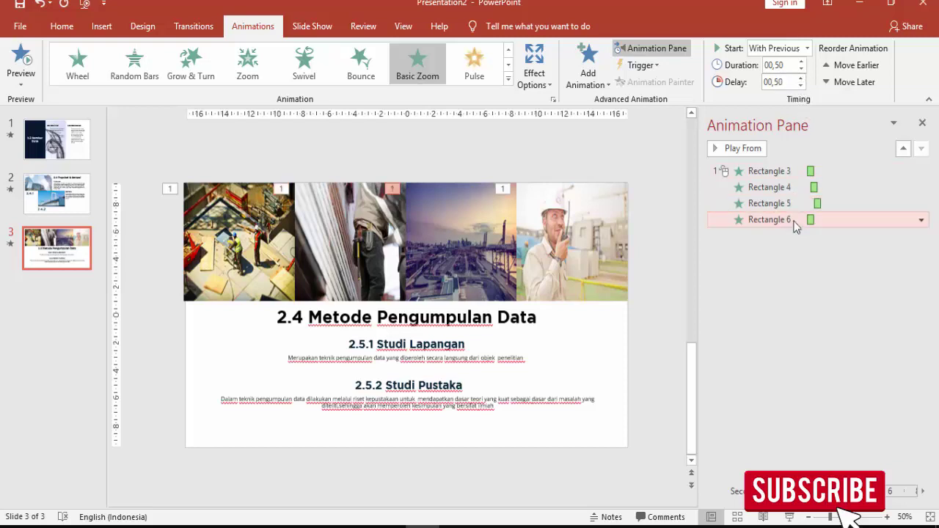
click(801, 77)
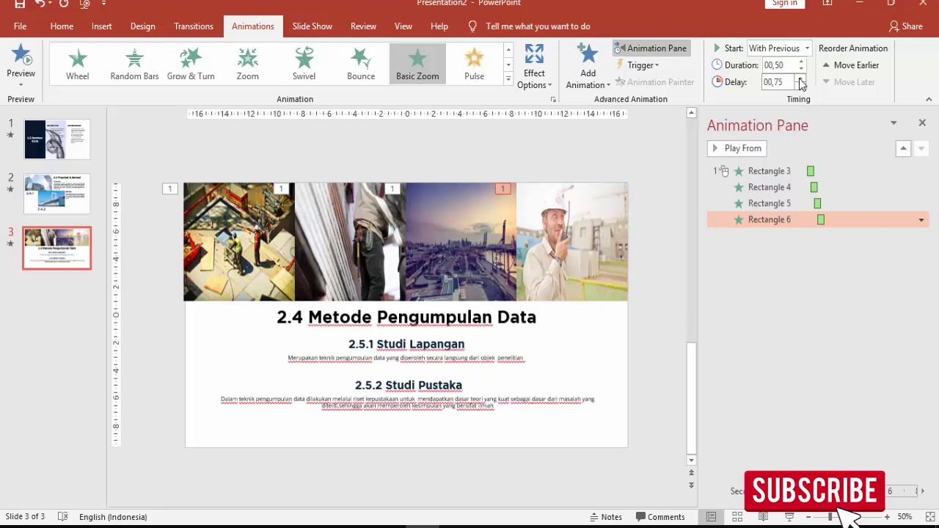
click(777, 172)
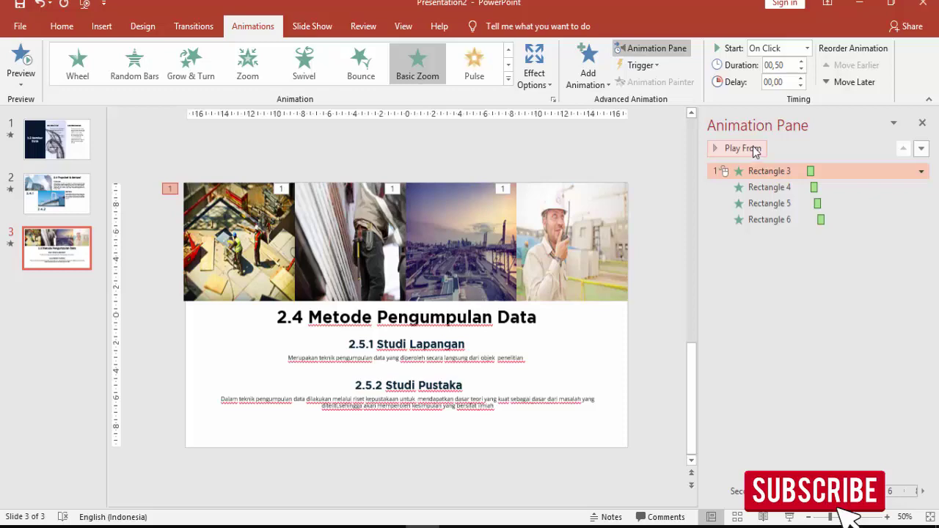
click(740, 148)
Apply the Expand entrance to the '2.4 Metode Pengumpulan Data' title after previewing Float Up
click(507, 328)
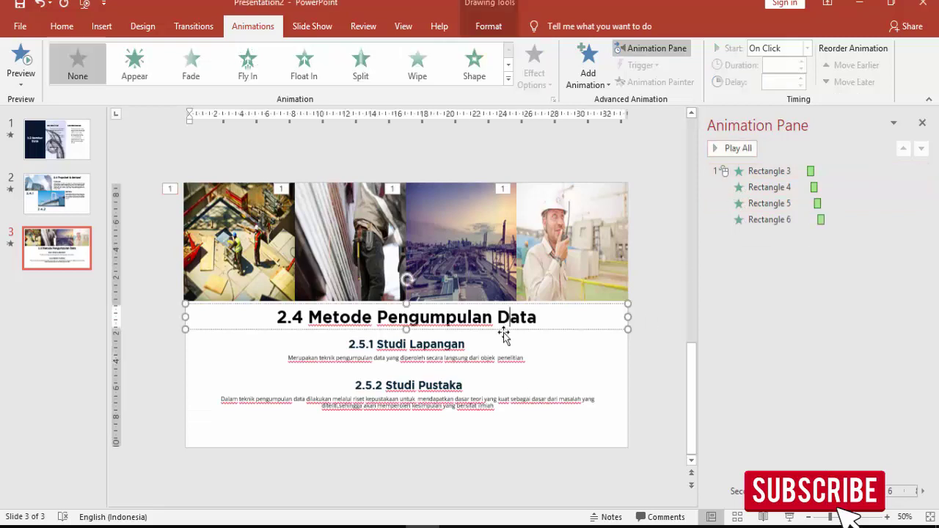
click(609, 71)
click(623, 433)
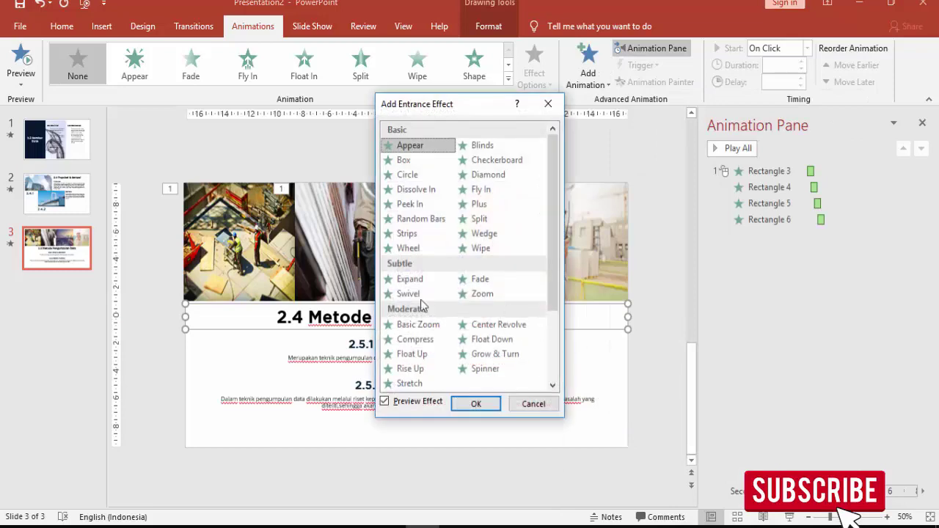
drag(477, 107, 204, 107)
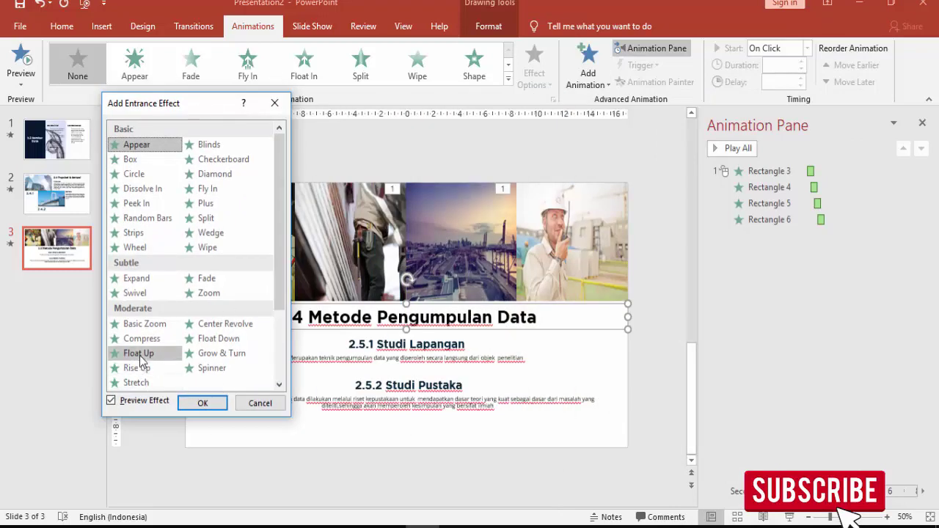
click(140, 354)
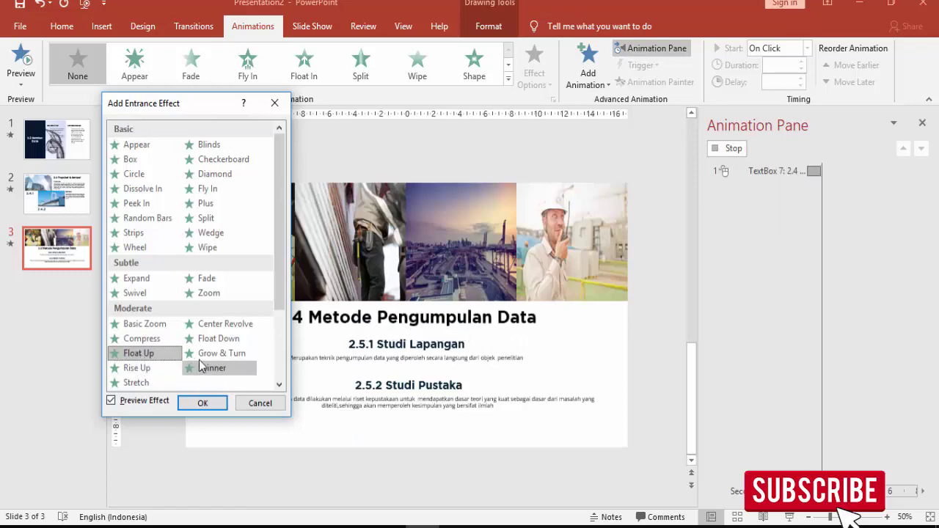
click(134, 282)
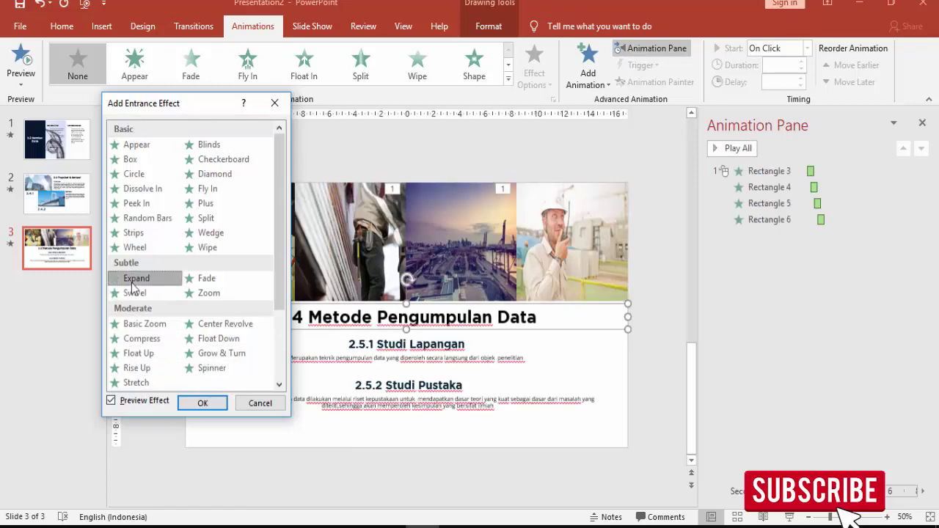
click(202, 402)
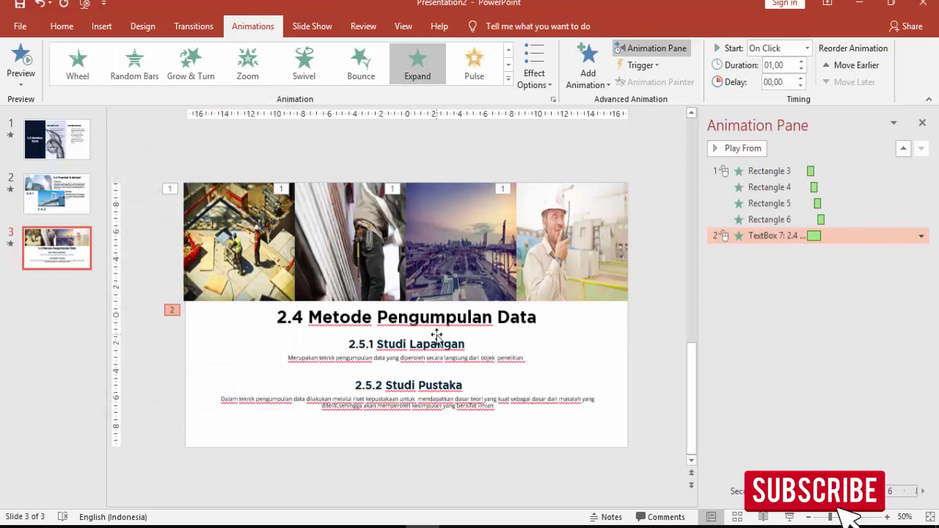
Shorten the title's Expand animation to 00,75 and preview slide 3's animations
click(801, 69)
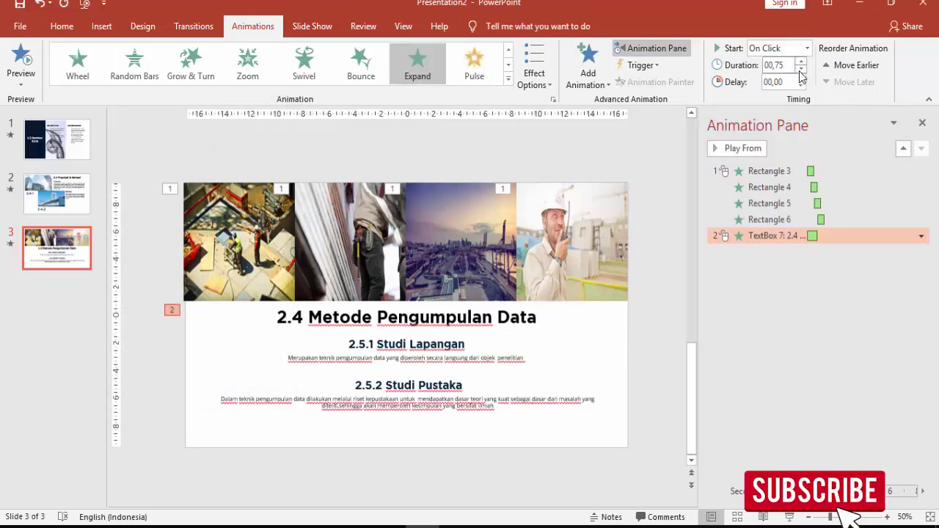
click(759, 148)
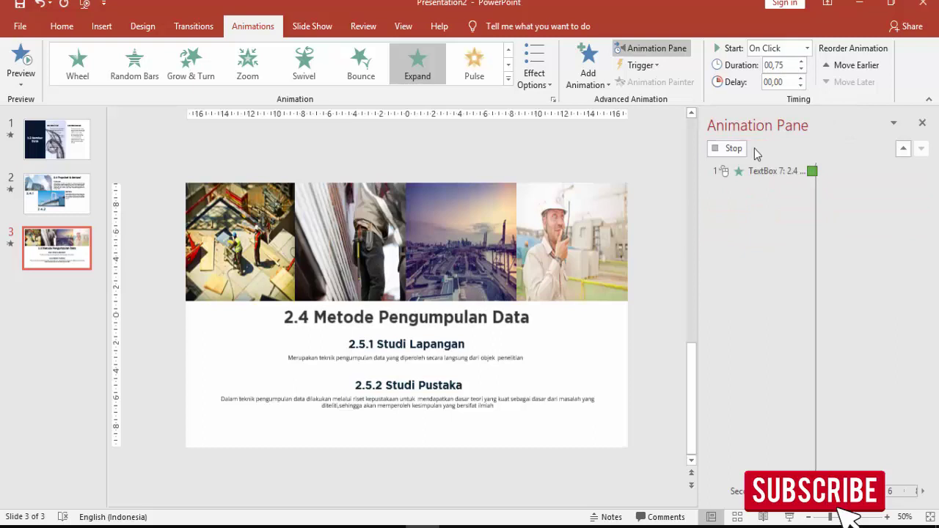
click(435, 346)
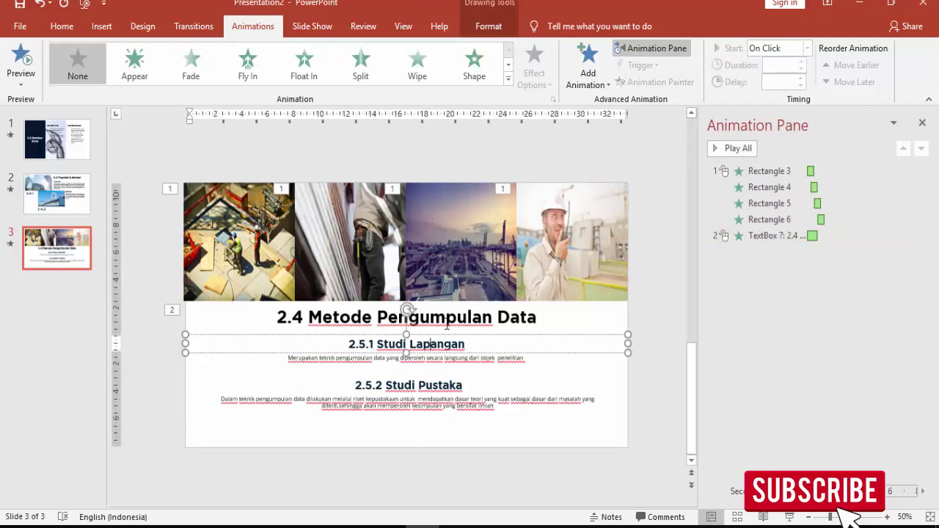
Copy the heading's Expand animation onto the '2.5.1 Studi Lapangan' subheading with Animation Painter
click(448, 319)
click(658, 81)
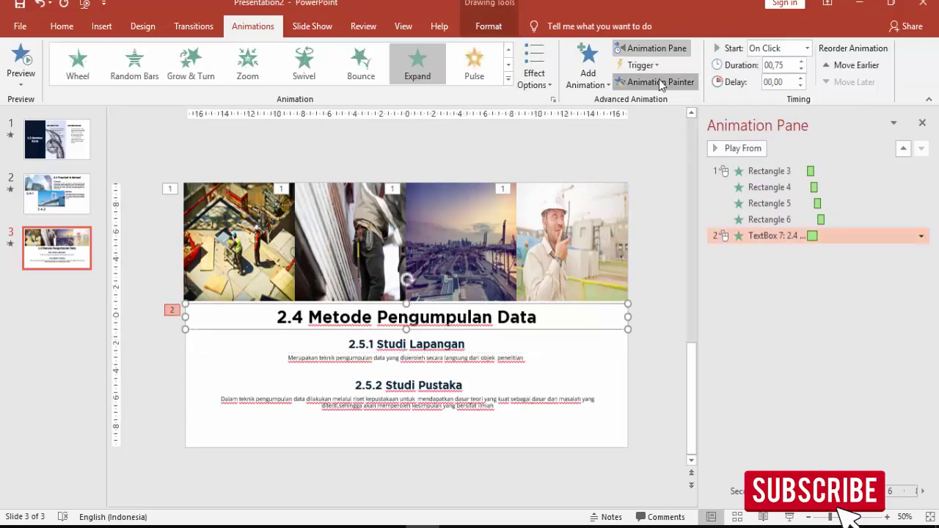
click(432, 349)
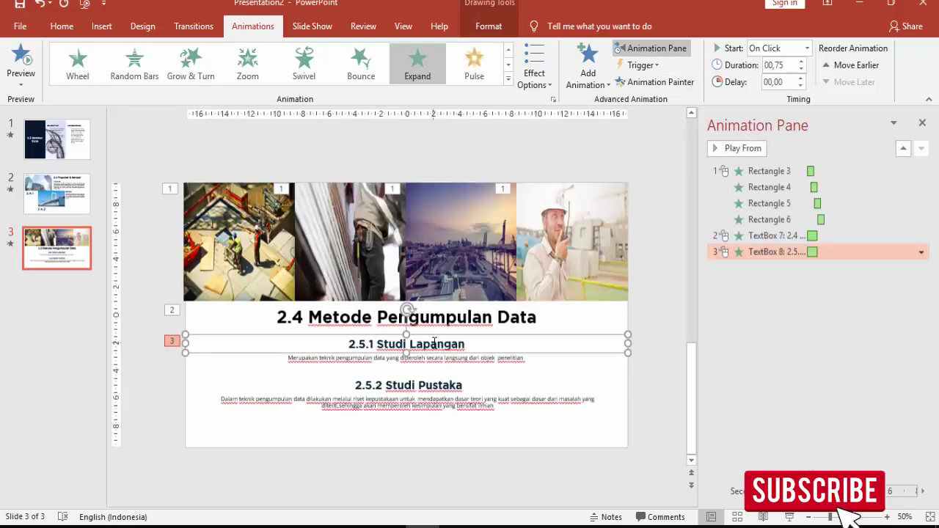
Try a Dissolve In entrance on the paragraph under 2.5.1, then remove it
click(435, 357)
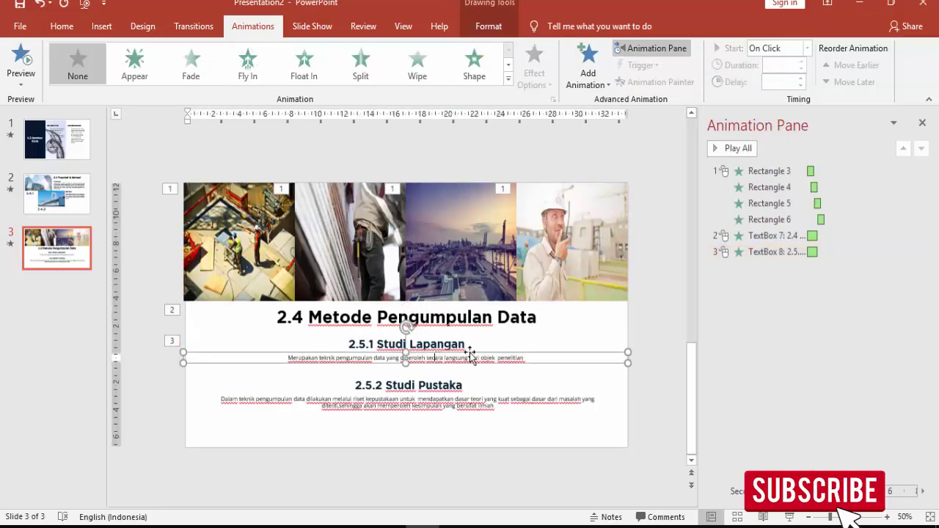
click(588, 70)
click(609, 436)
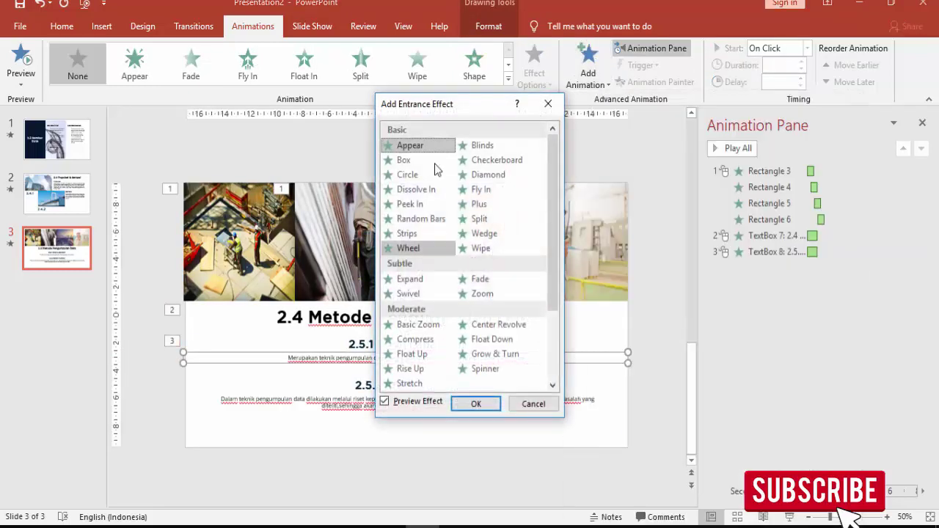
drag(461, 108, 581, 107)
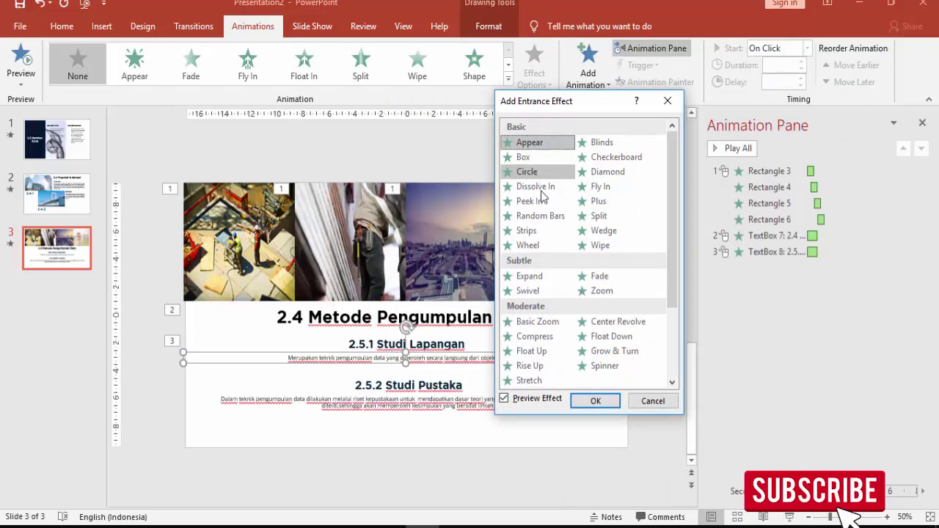
click(540, 189)
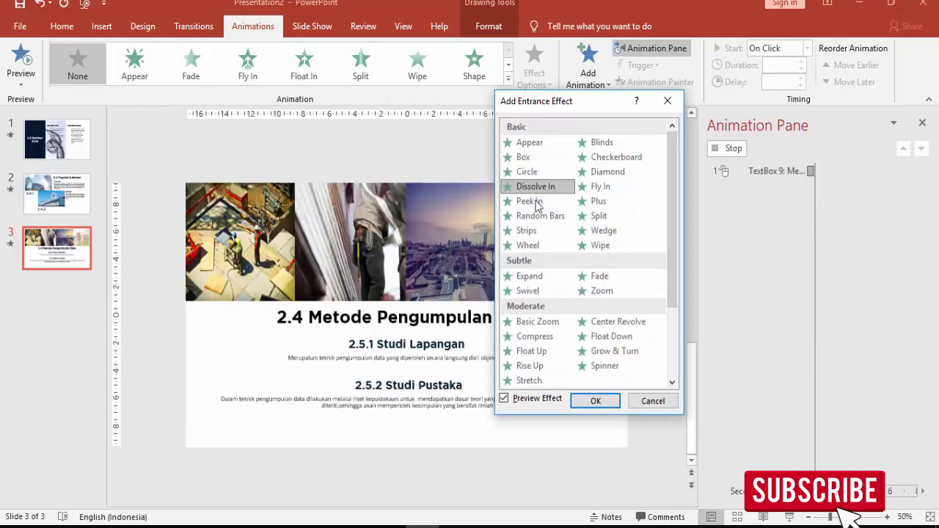
click(595, 402)
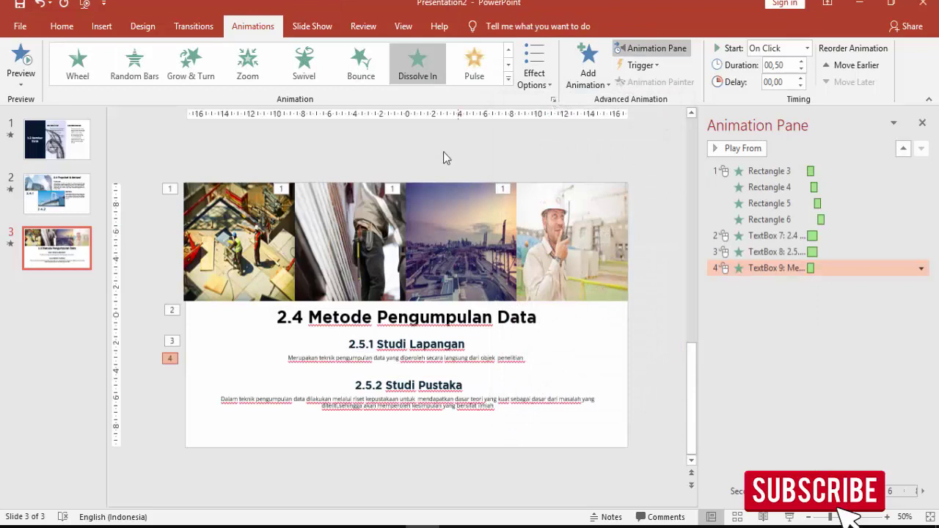
right_click(825, 269)
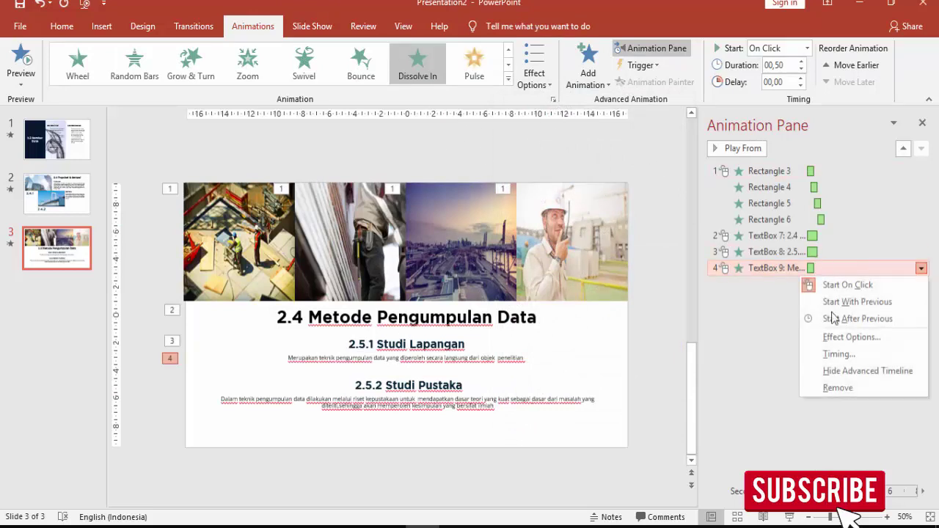
click(840, 389)
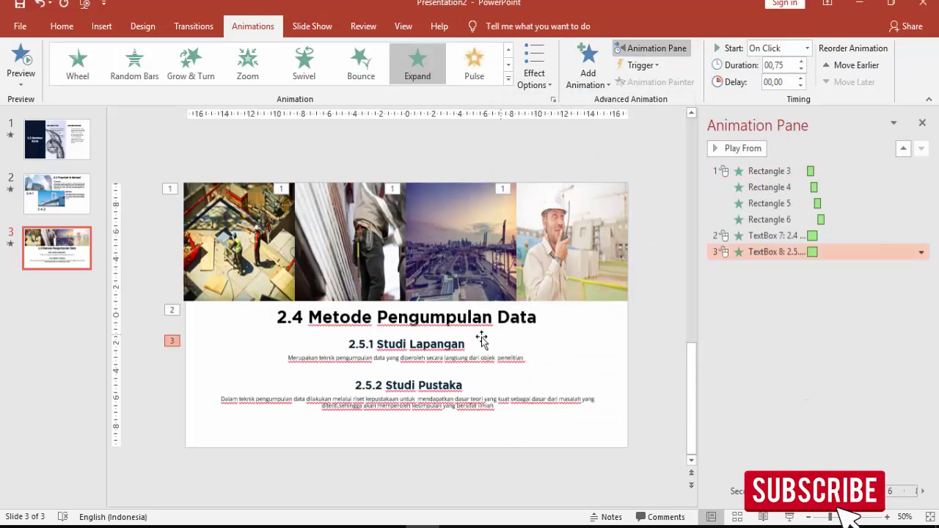
Set the 2.5.1 subheading's animation to start After Previous
click(441, 350)
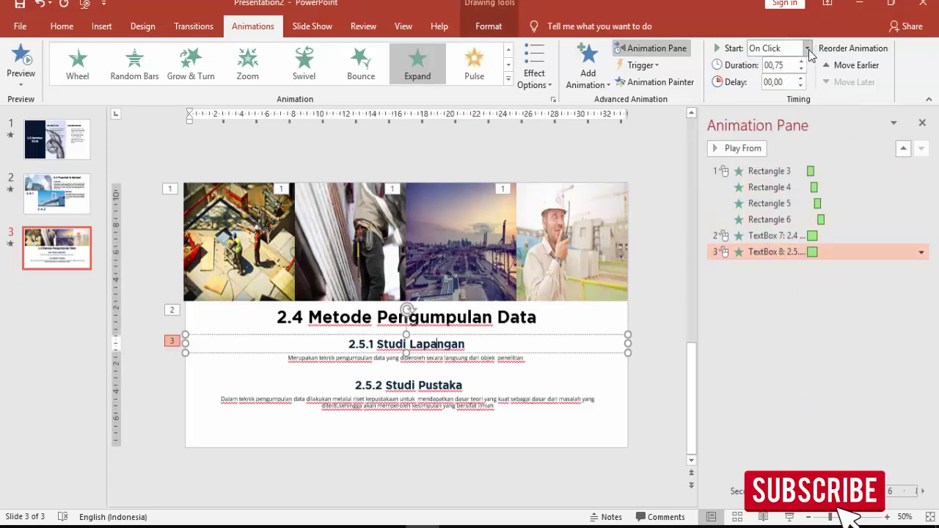
click(807, 47)
click(781, 93)
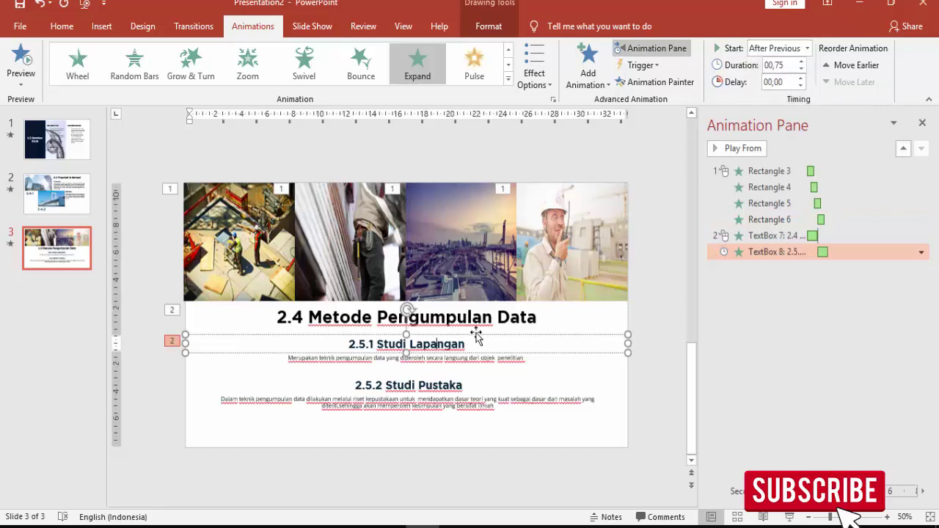
click(483, 356)
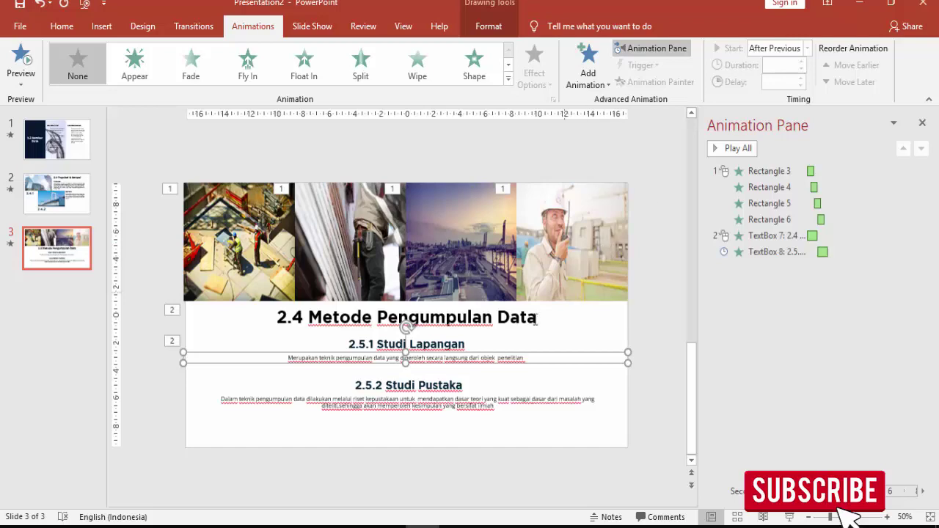
Give the 2.5.1 paragraph a Wipe entrance from the left, starting After Previous
click(587, 65)
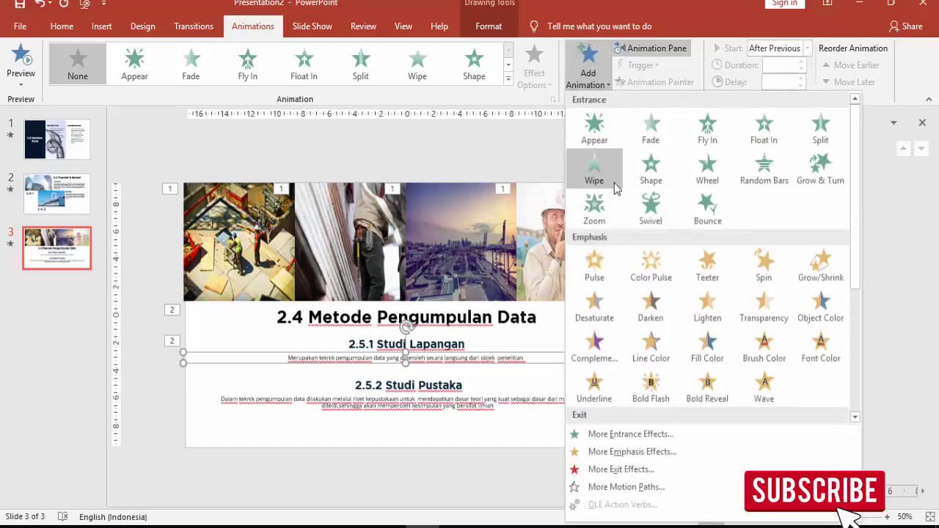
click(576, 172)
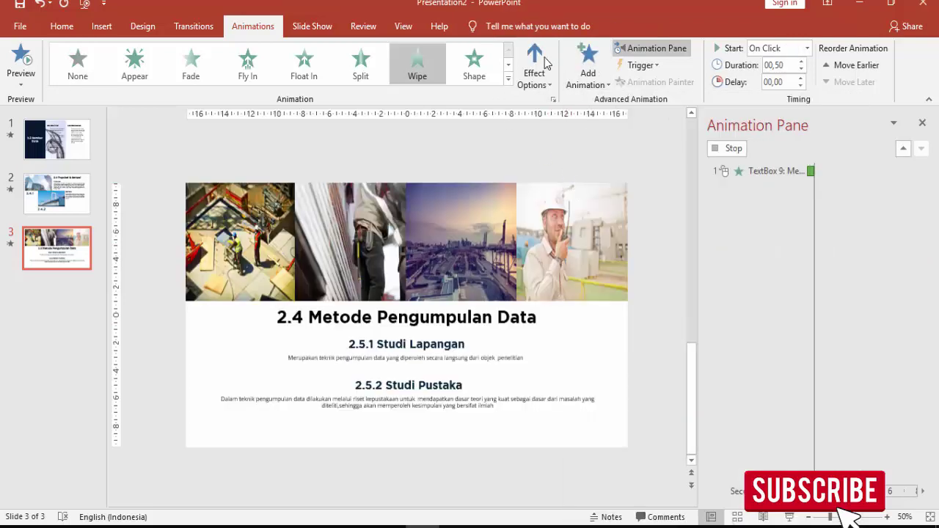
click(539, 73)
click(532, 157)
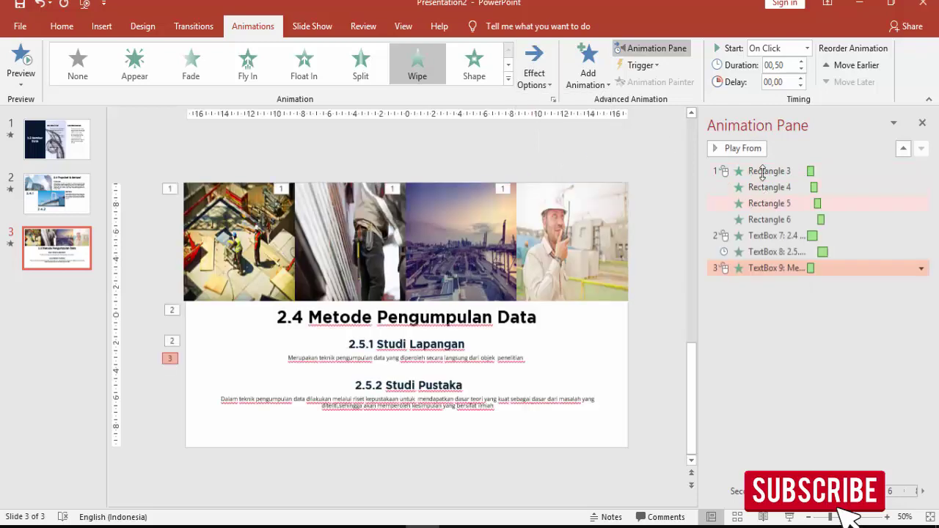
click(806, 48)
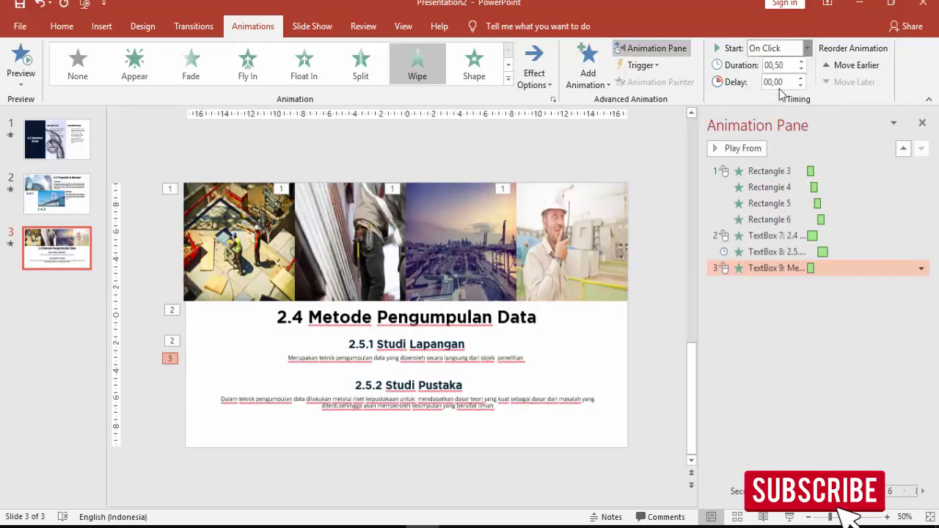
click(781, 91)
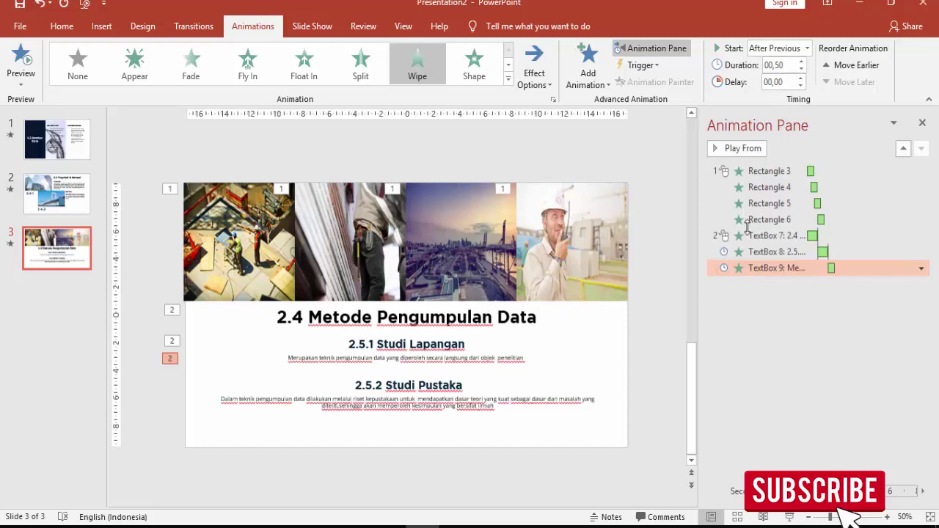
Paint the Expand animation onto '2.5.2 Studi Pustaka' and the Wipe onto its paragraph
click(444, 350)
click(649, 82)
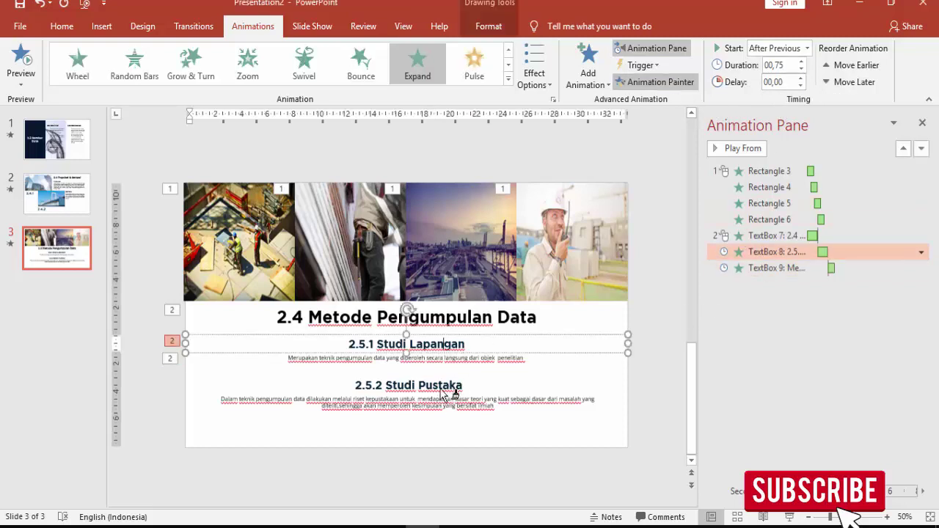
click(444, 393)
click(482, 358)
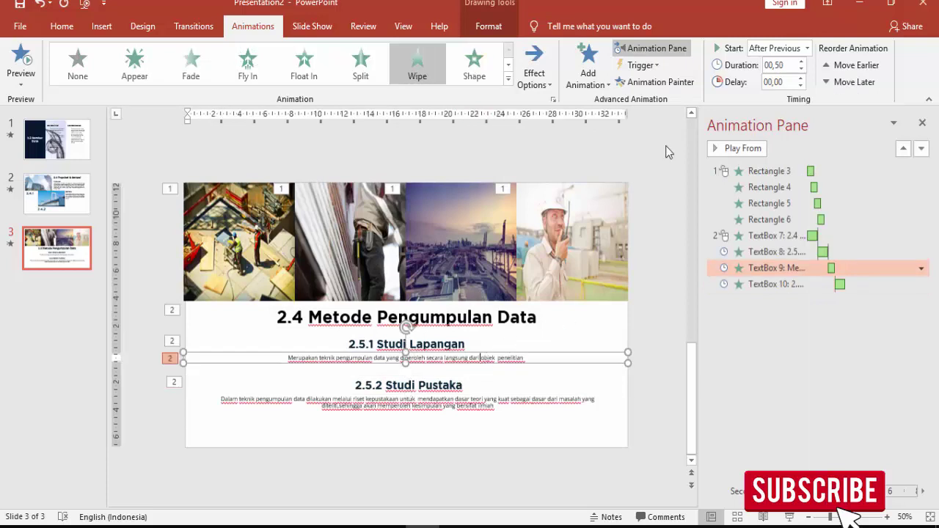
click(651, 82)
click(522, 400)
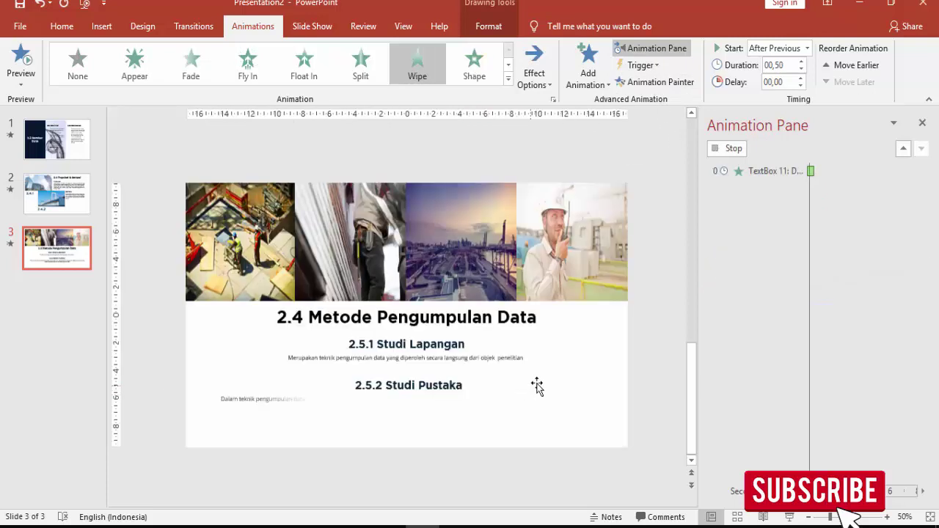
Preview all slide 3 animations from the photo zoom onward
click(766, 171)
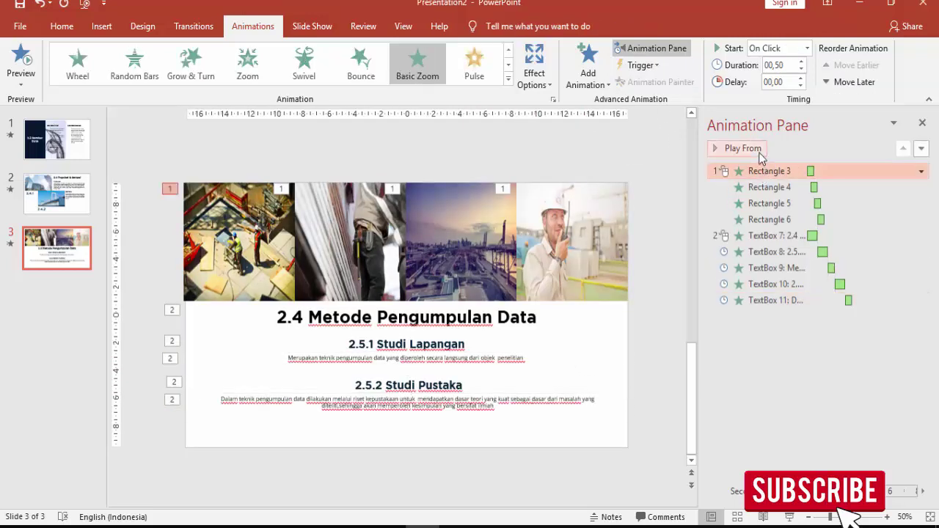
click(733, 148)
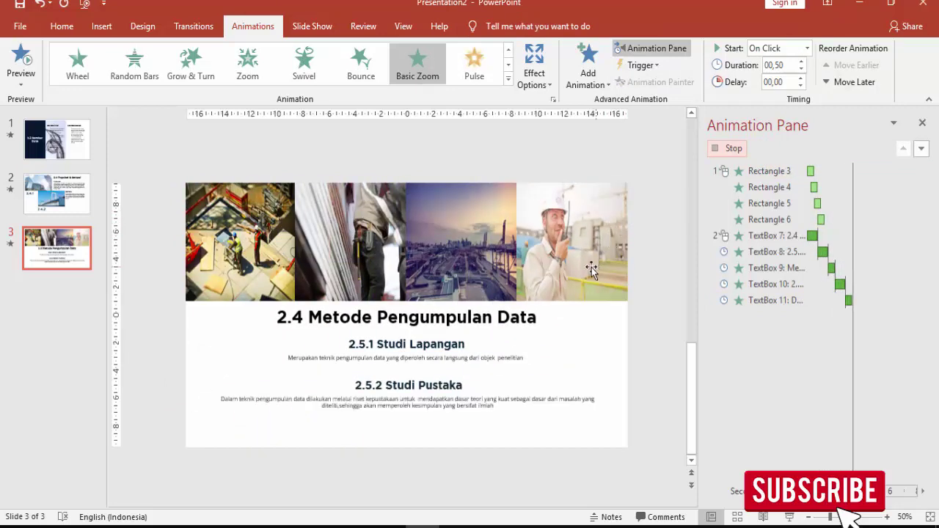
click(651, 202)
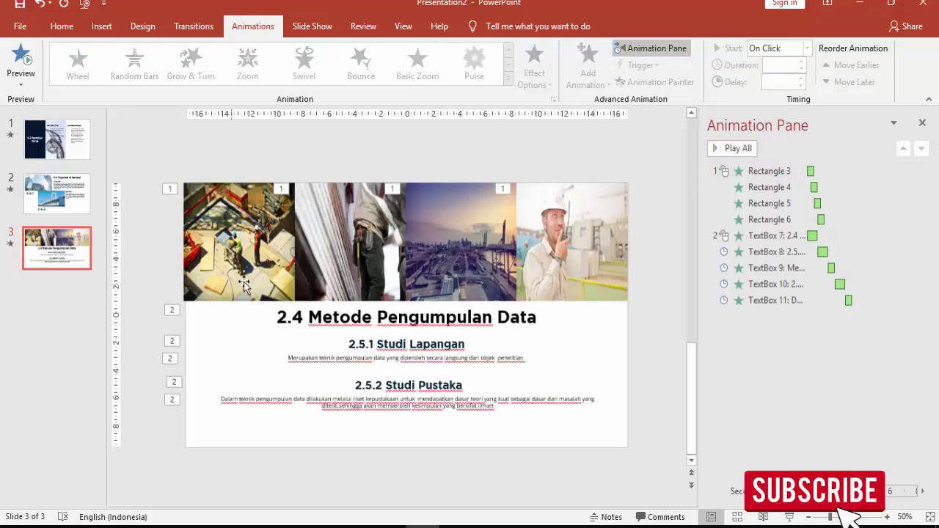
Go to slide 1, close the Animation Pane and return to the Home tab
click(86, 197)
click(82, 150)
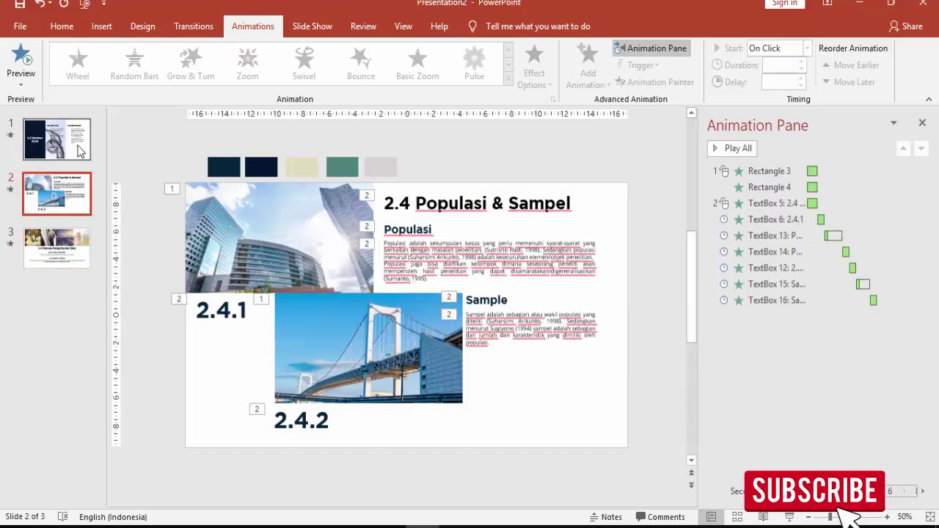
click(922, 124)
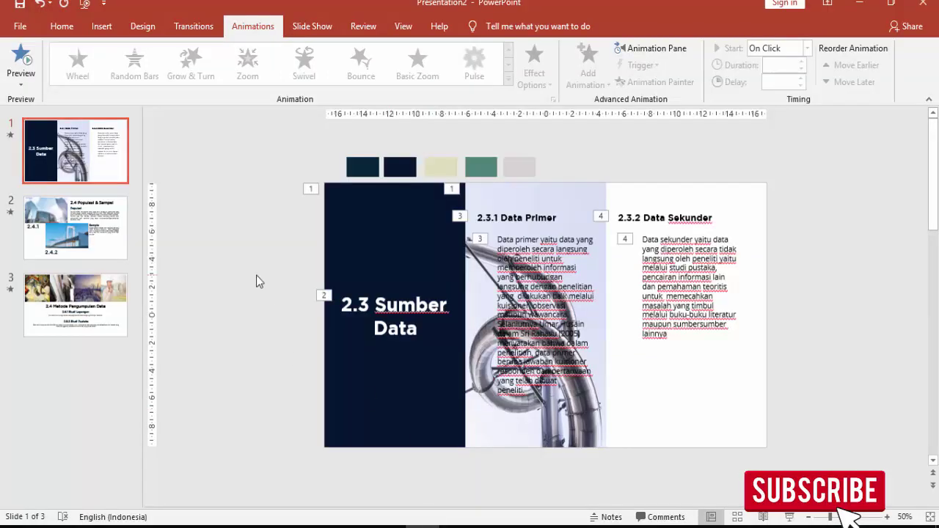
click(65, 27)
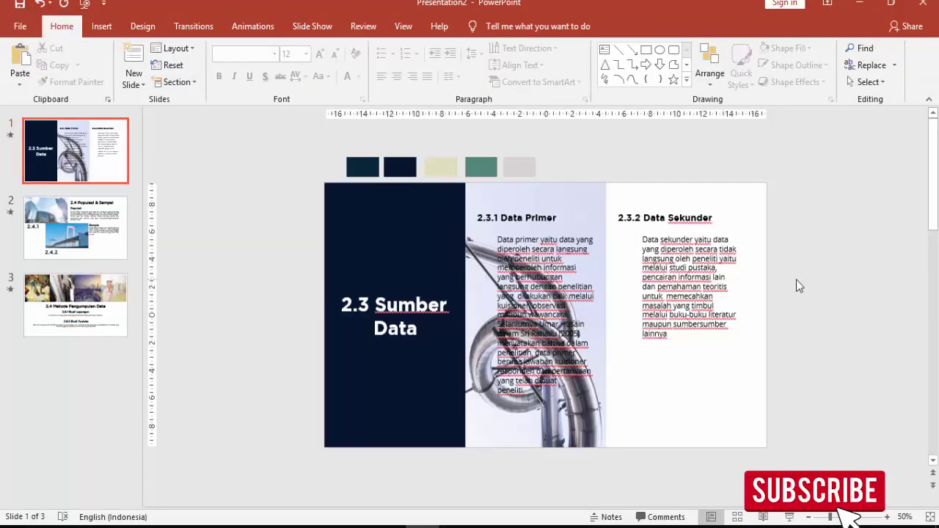